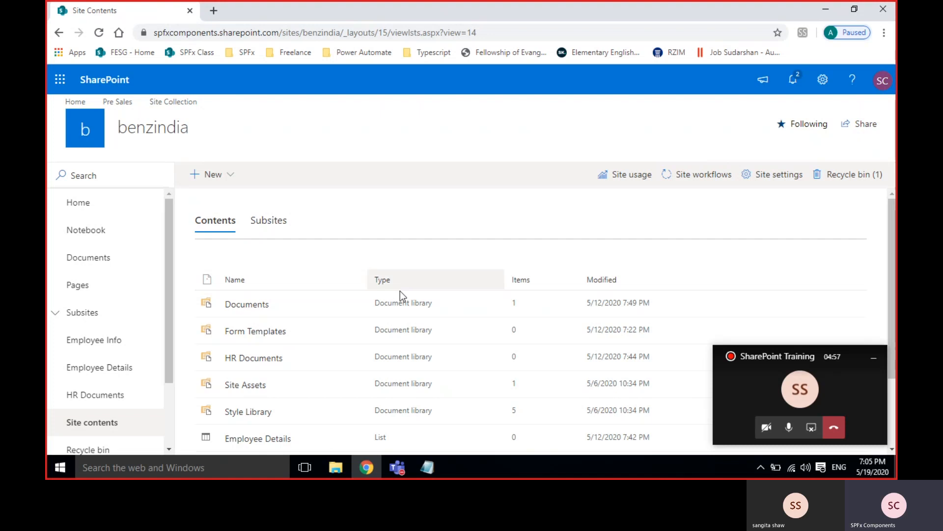
Sort the site contents list by type from A to Z and review the listed libraries and lists.
left_click(387, 284)
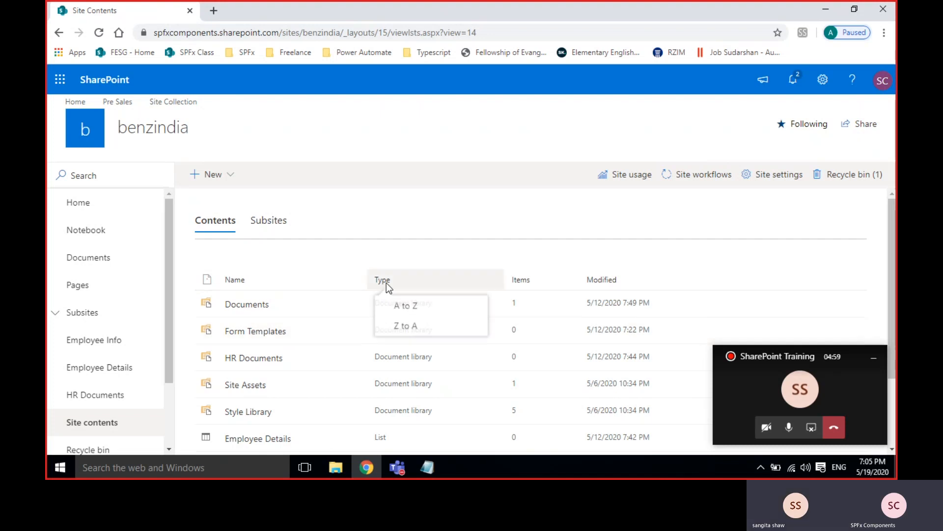
left_click(413, 308)
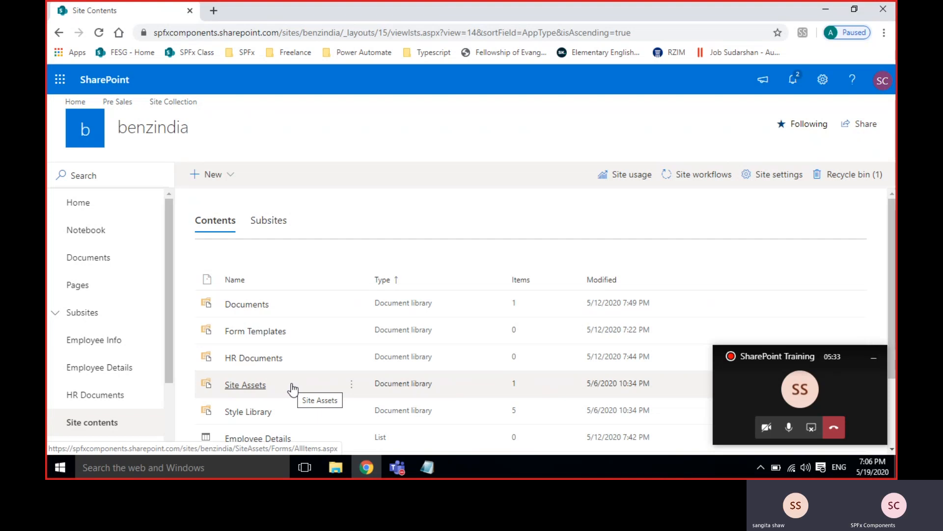
scroll(293, 389, "down", 1)
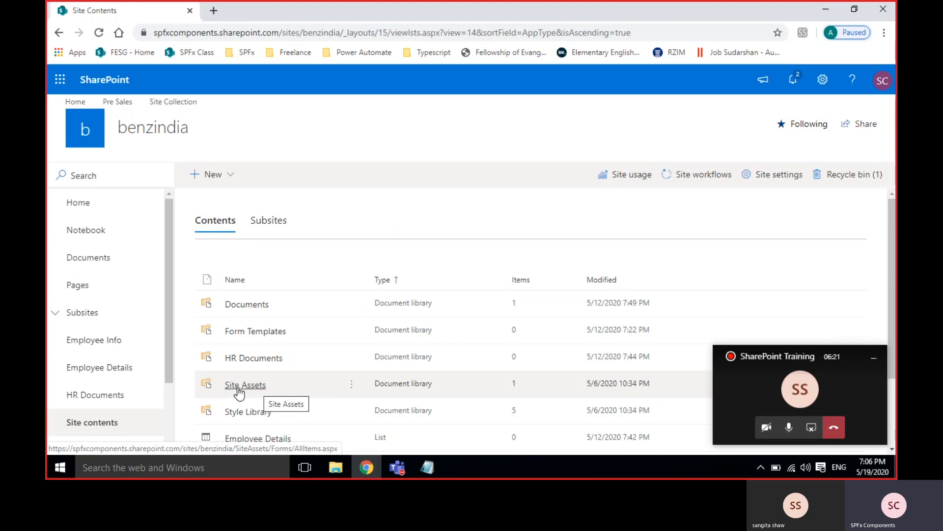
scroll(239, 393, "down", 2)
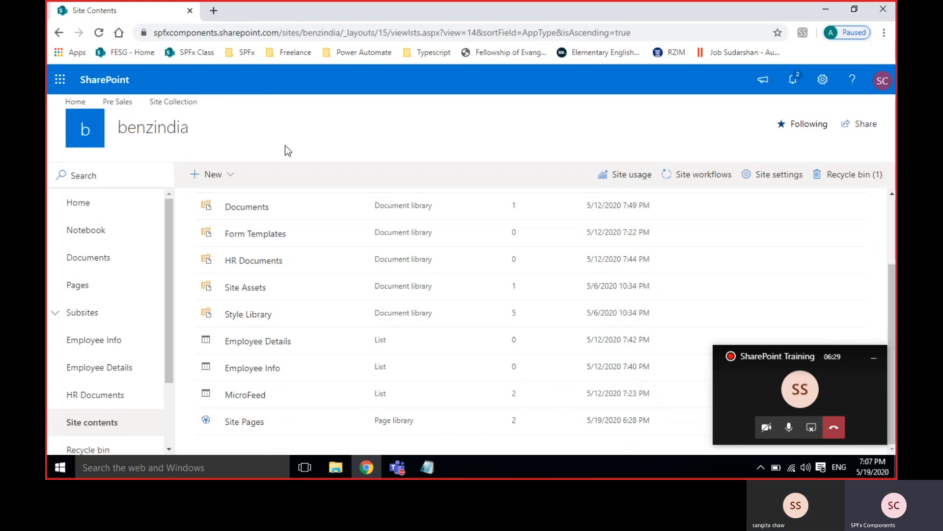
Open the site's Home page in a new tab, highlight its page name in the address, and return to the site contents.
right_click(80, 202)
left_click(101, 205)
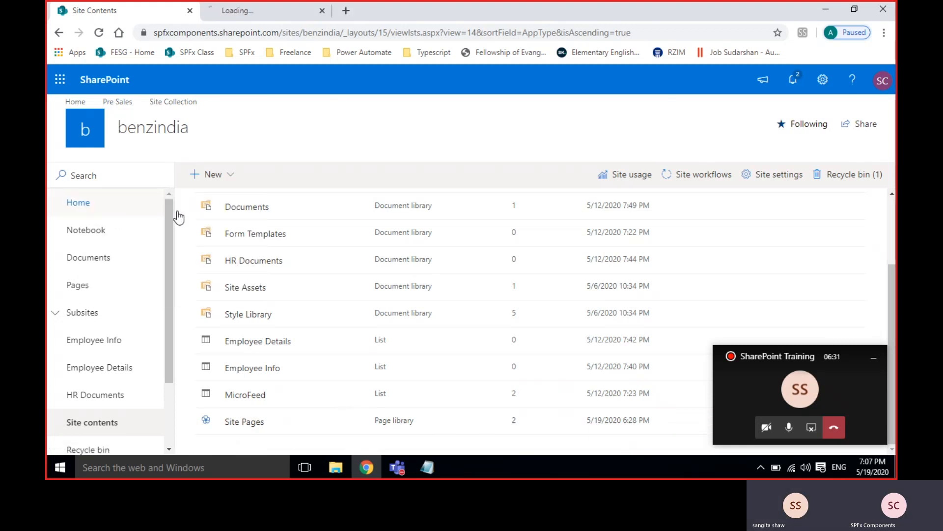
left_click(276, 10)
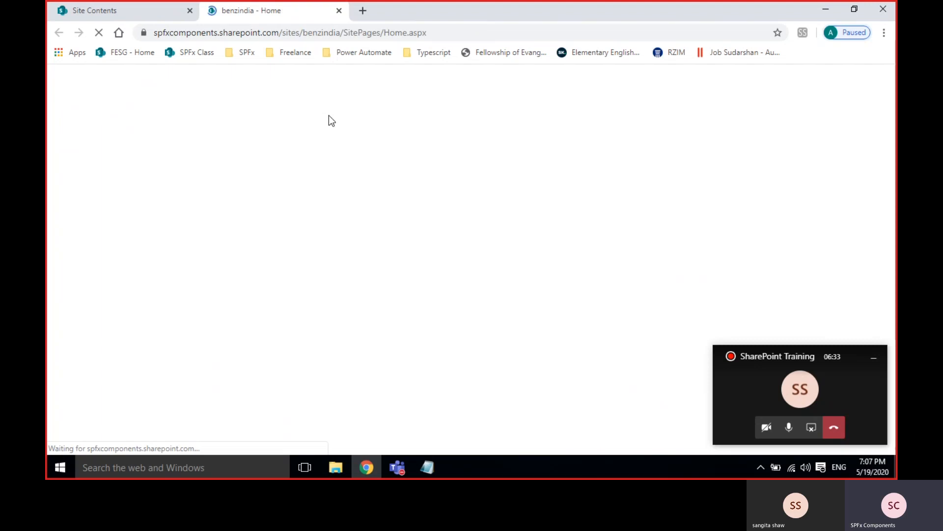
double_click(396, 32)
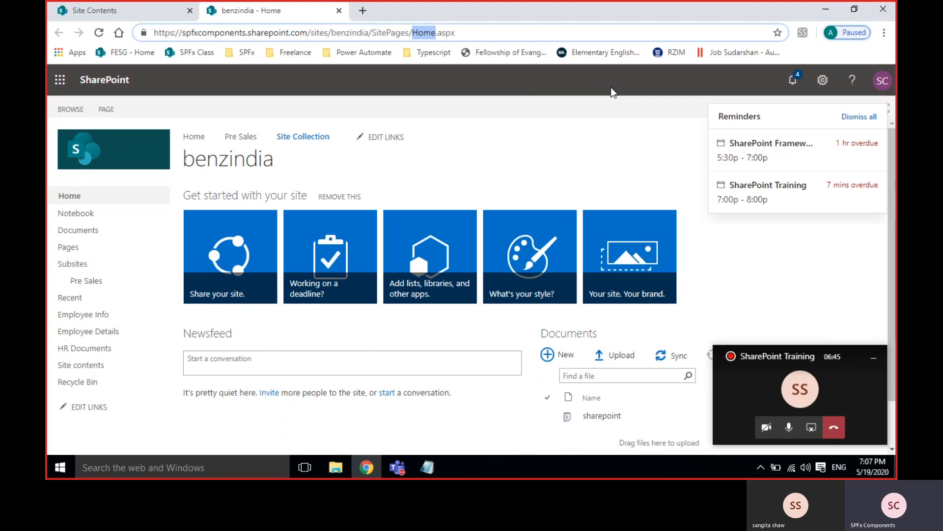
left_click(92, 14)
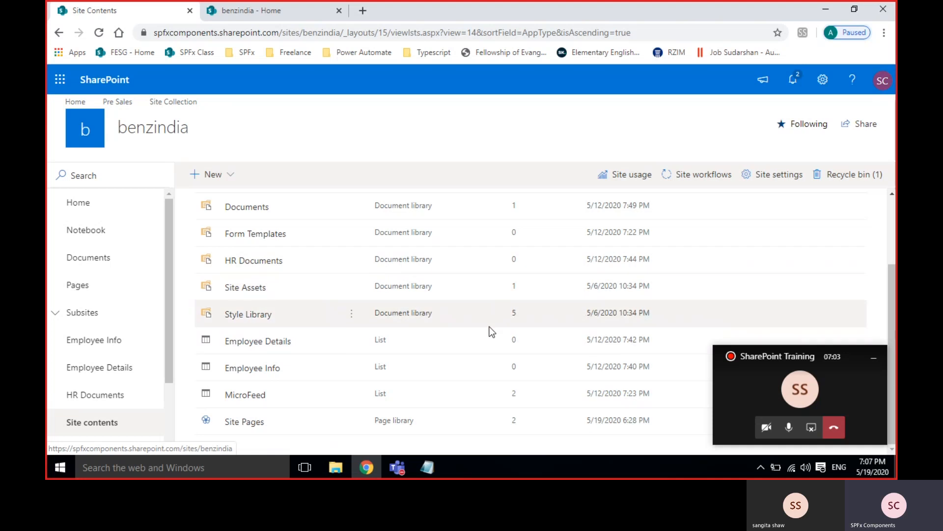
scroll(492, 332, "up", 2)
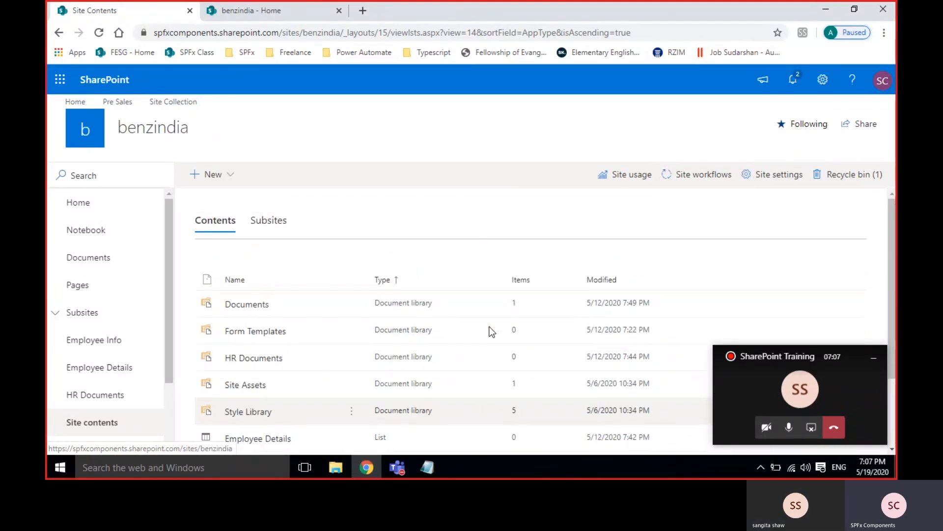
Choose notepad as the program to open in the Windows Run dialog and return to the site contents without launching it.
key("super+r")
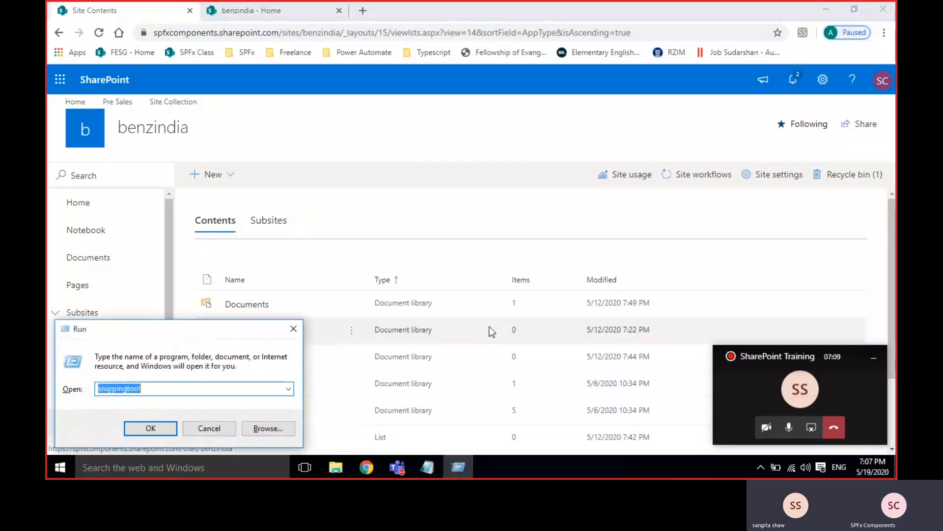
key("Down")
key("Down")
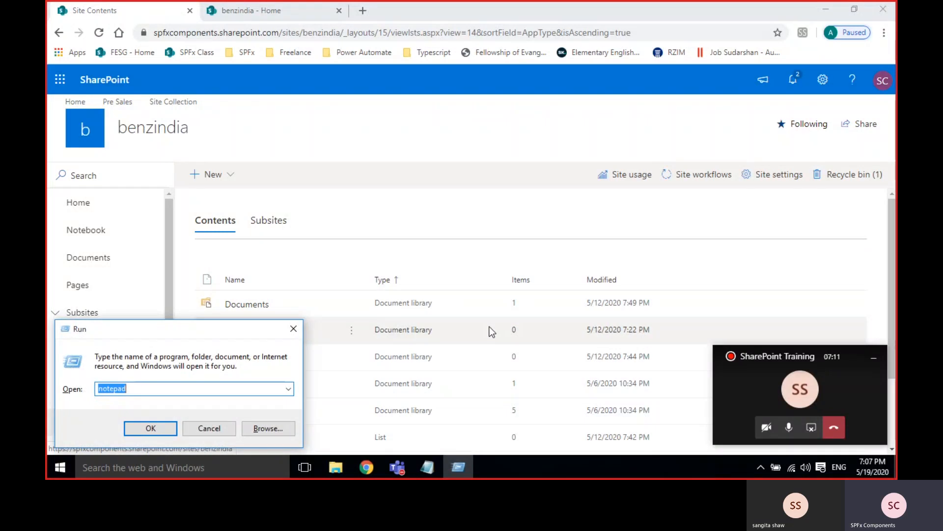
key("Escape")
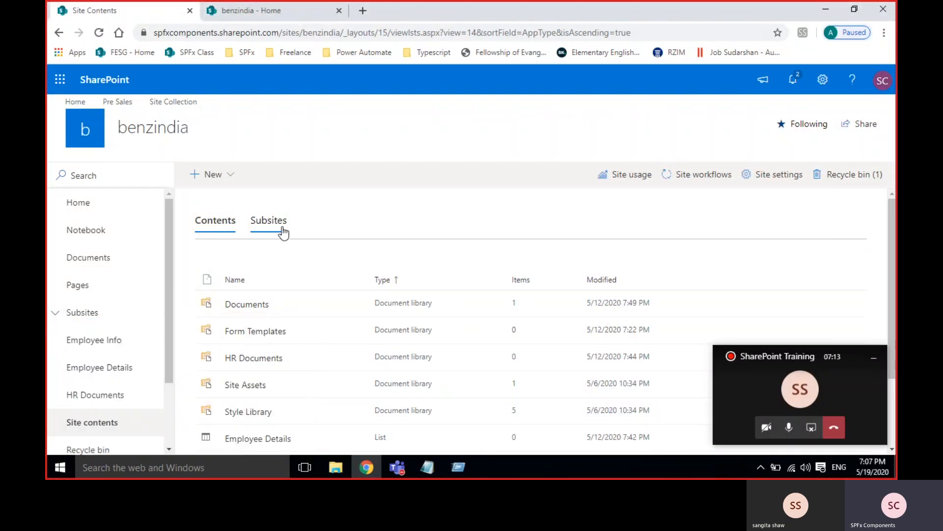
Start adding a new app to the site and search the available apps for "pict".
left_click(215, 183)
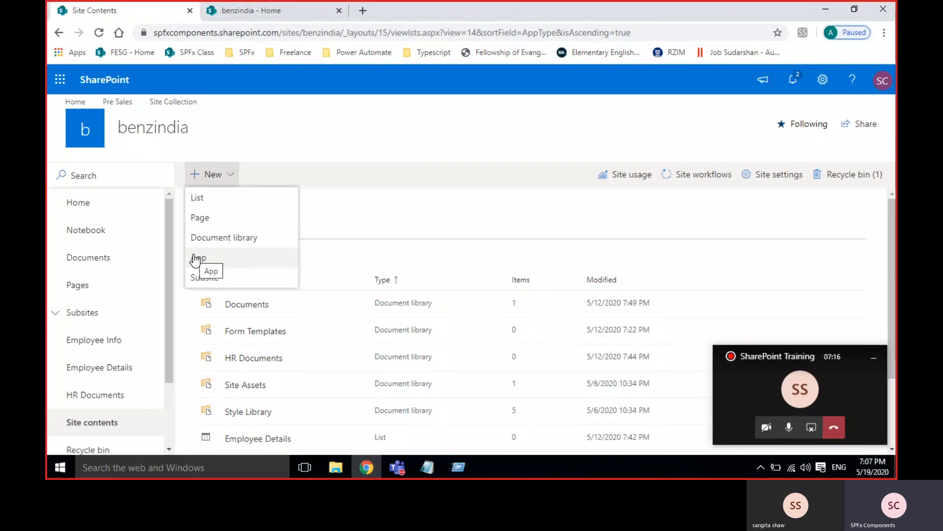
left_click(195, 259)
left_click(231, 195)
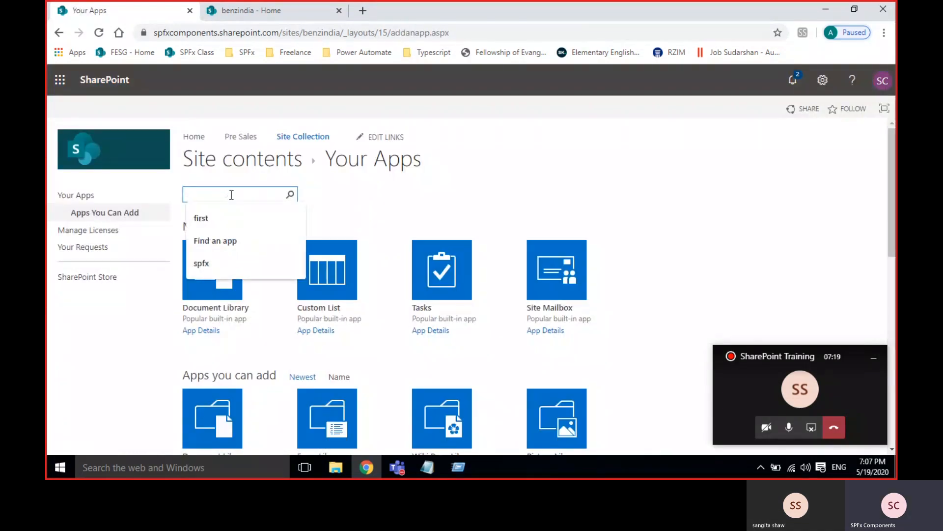
type("pict")
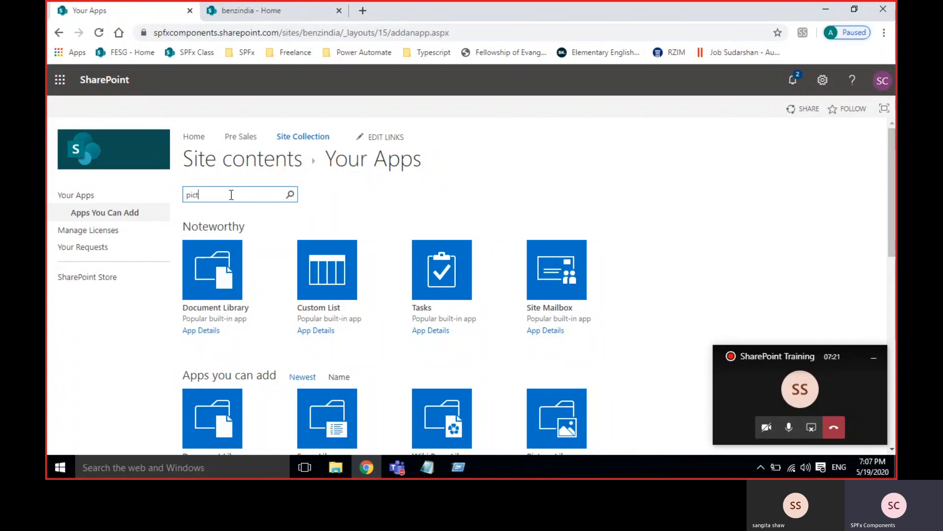
key("Return")
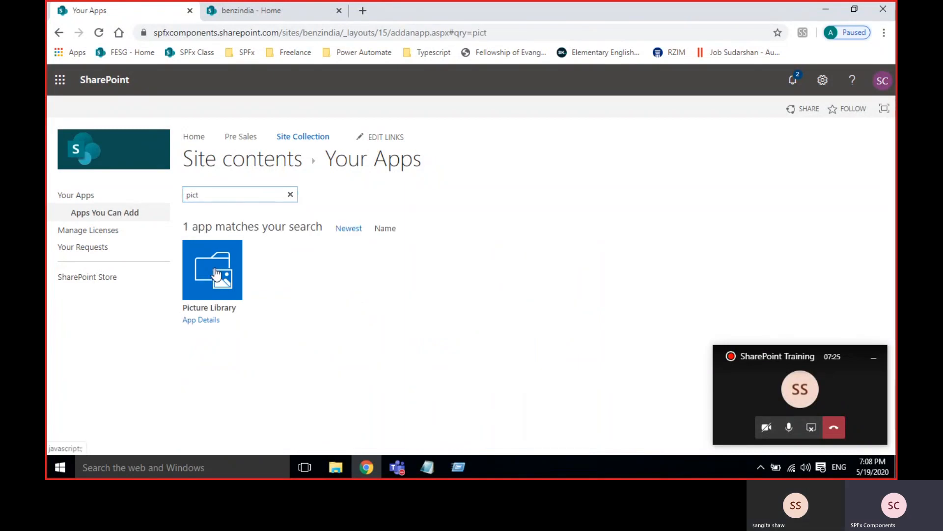
Create a Picture Library named "Pictures" and locate it in the site contents list.
left_click(216, 274)
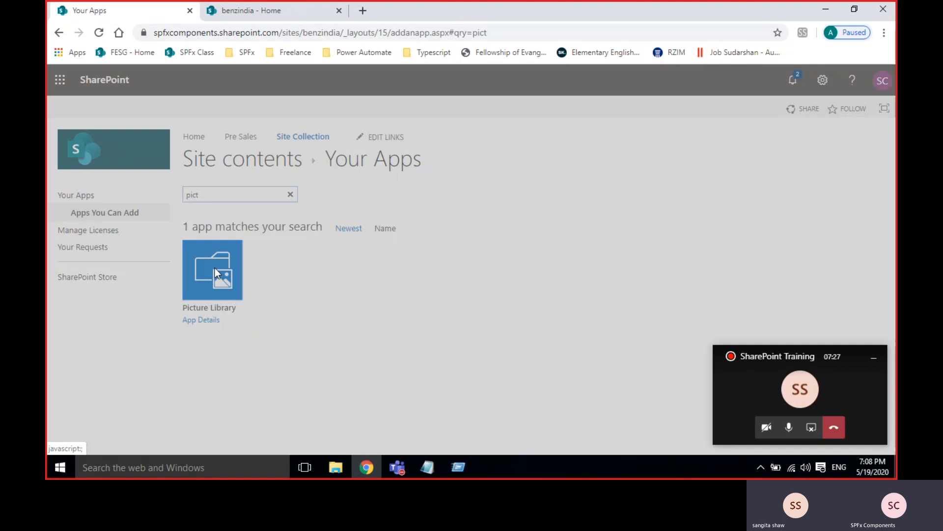
left_click(521, 262)
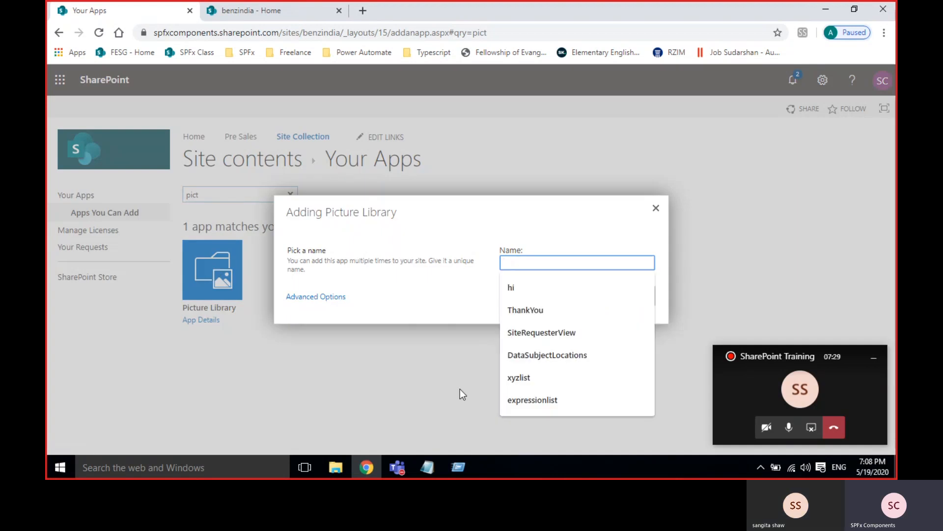
type("Pic")
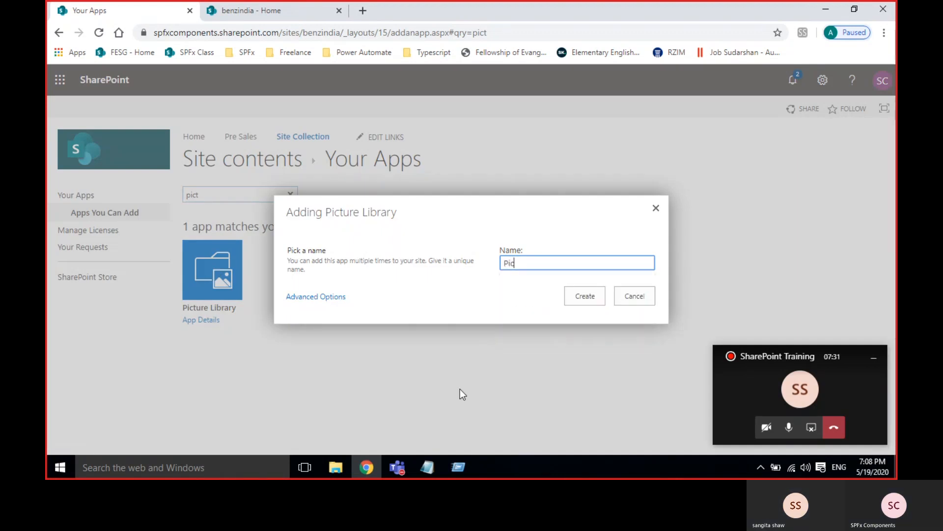
type("tuer")
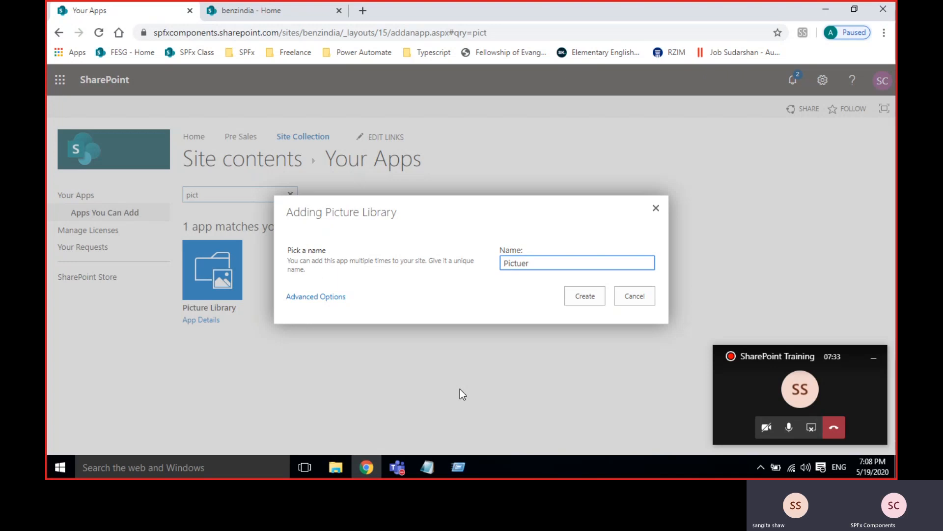
key("BackSpace")
key("BackSpace")
type("res")
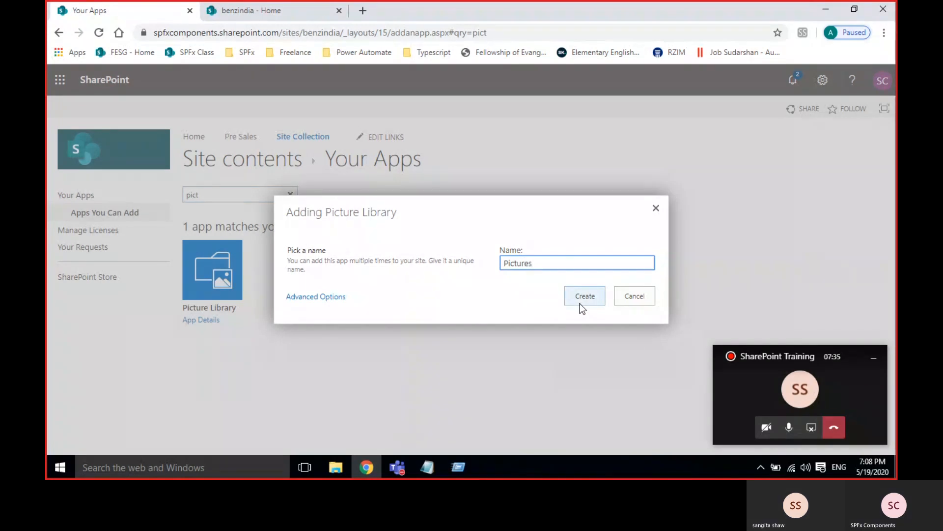
left_click(580, 303)
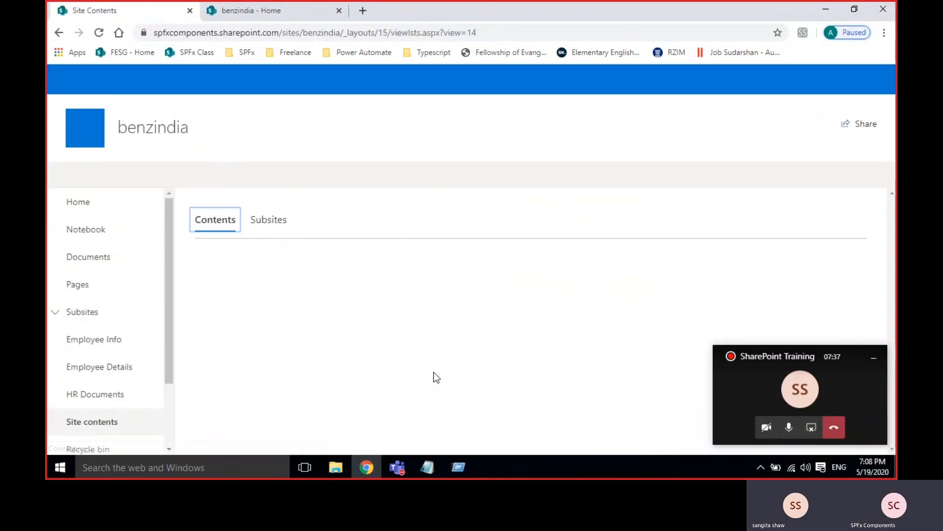
scroll(435, 377, "down", 5)
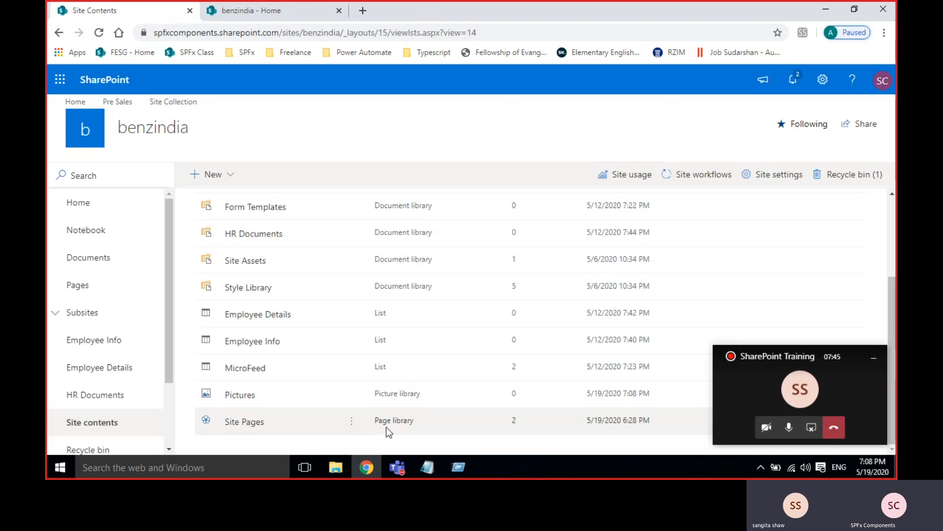
In a blank Notepad document, write the heading "4 types of libraries:" followed by the lines "documents" and "site assets".
scroll(397, 399, "up", 3)
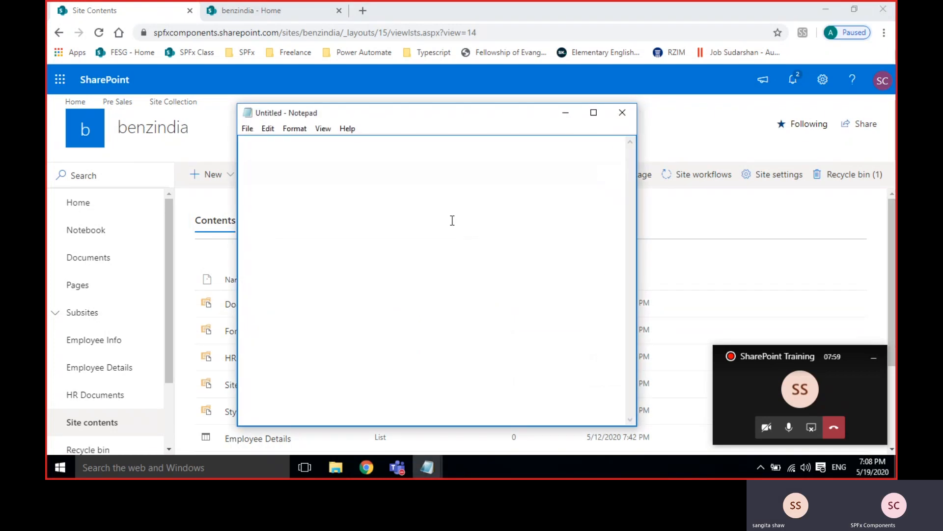
type("4 t")
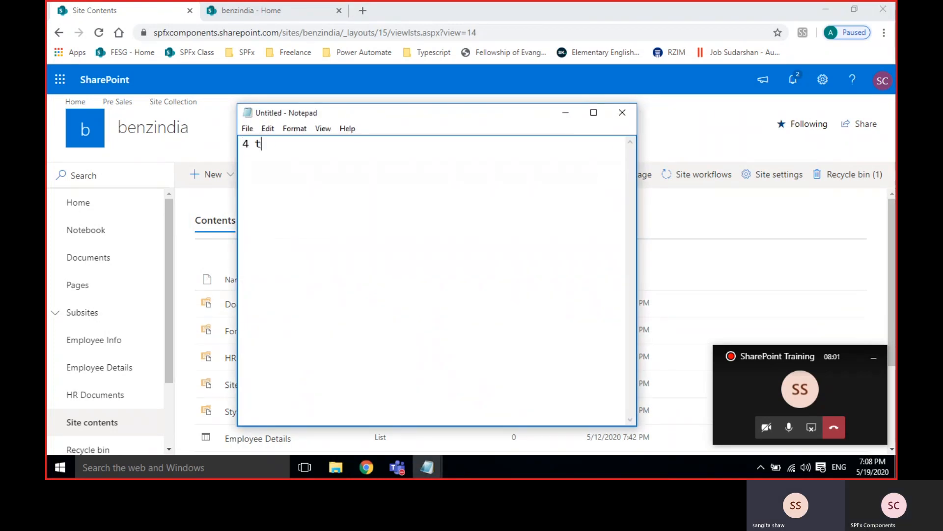
type("ypes of libraries:")
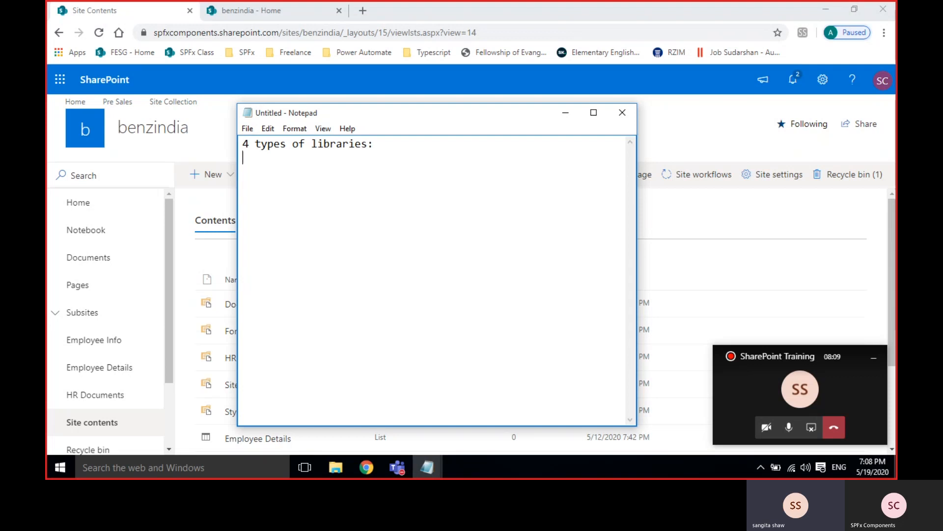
type("docu")
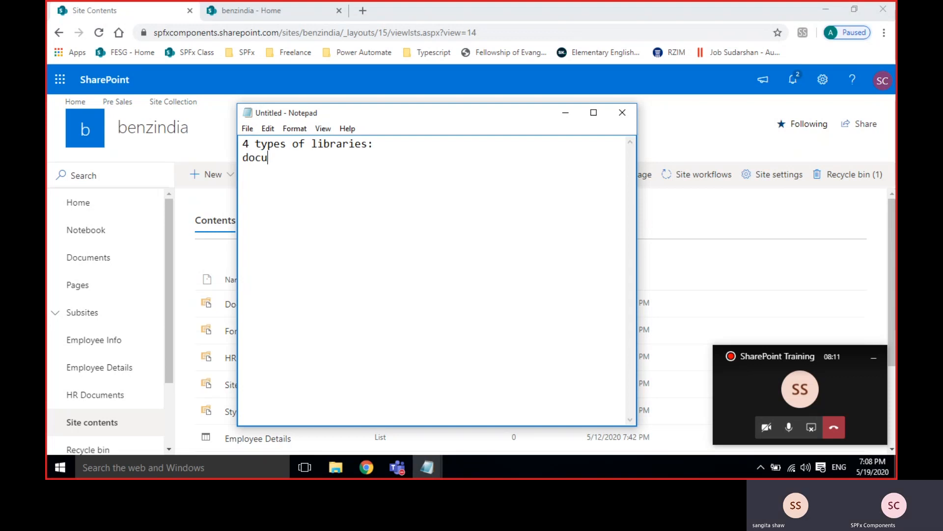
type("ments")
key("Return")
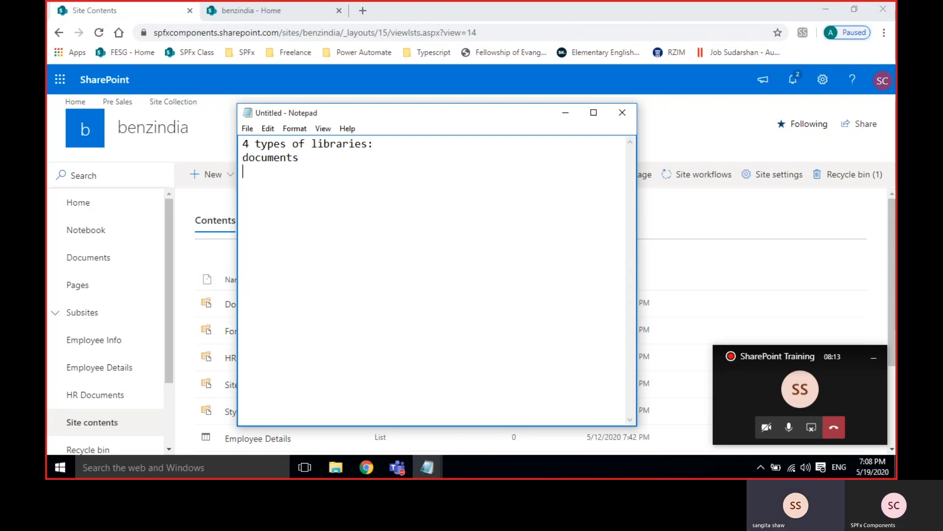
type("site assets")
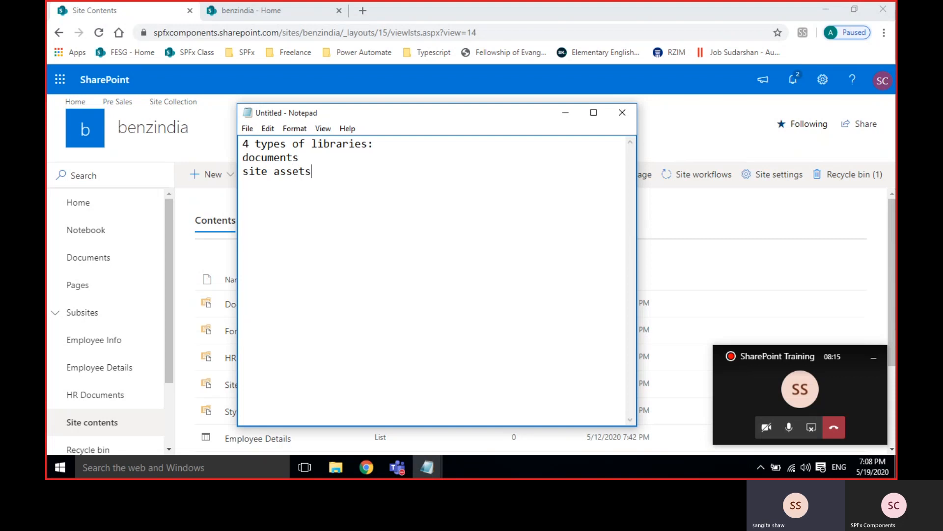
key("Return")
Switch to the browser, examine the icons and types of the libraries and lists in site contents, and return to the Notepad notes.
key("alt+Tab")
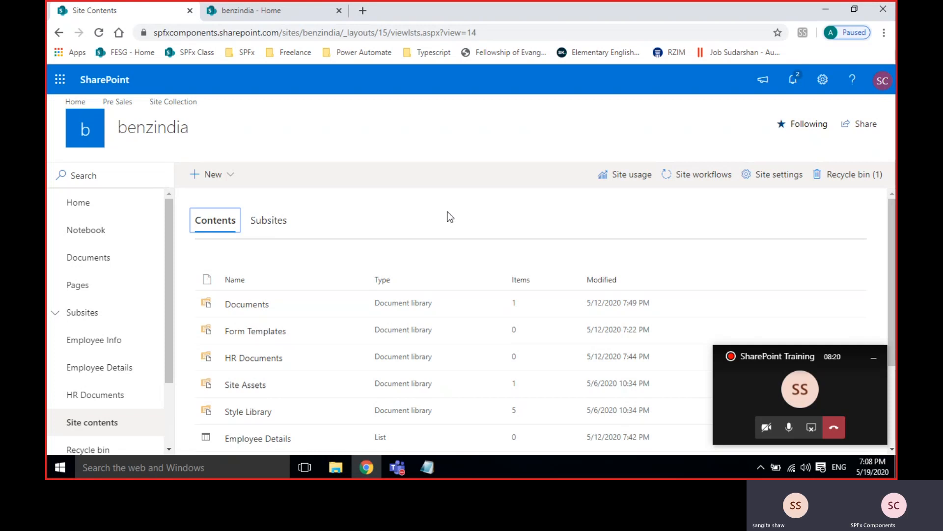
key("alt+Tab")
key("alt+Tab")
scroll(450, 216, "down", 3)
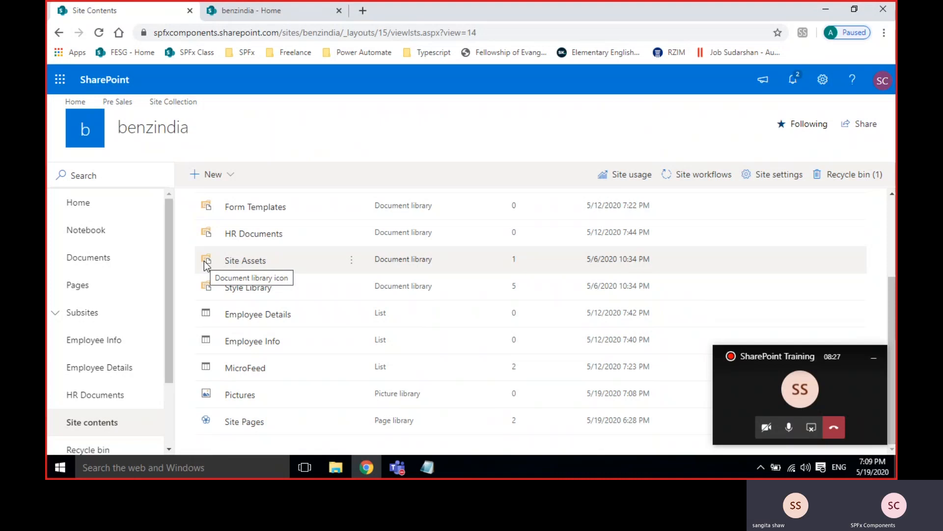
scroll(206, 265, "up", 3)
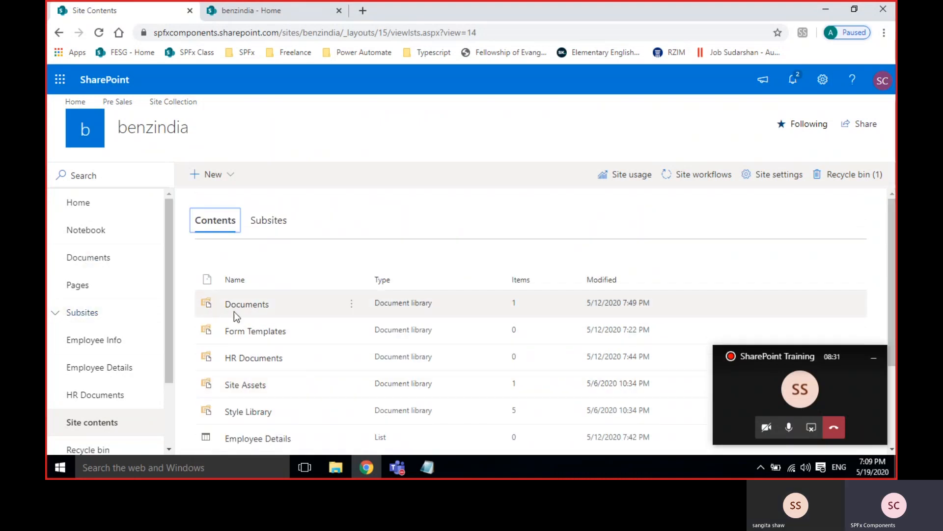
scroll(314, 324, "down", 1)
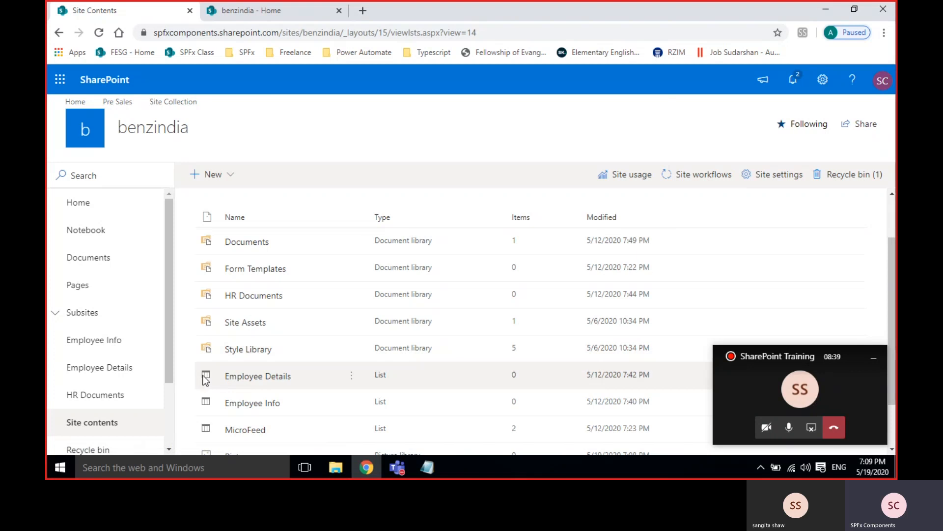
scroll(202, 377, "down", 1)
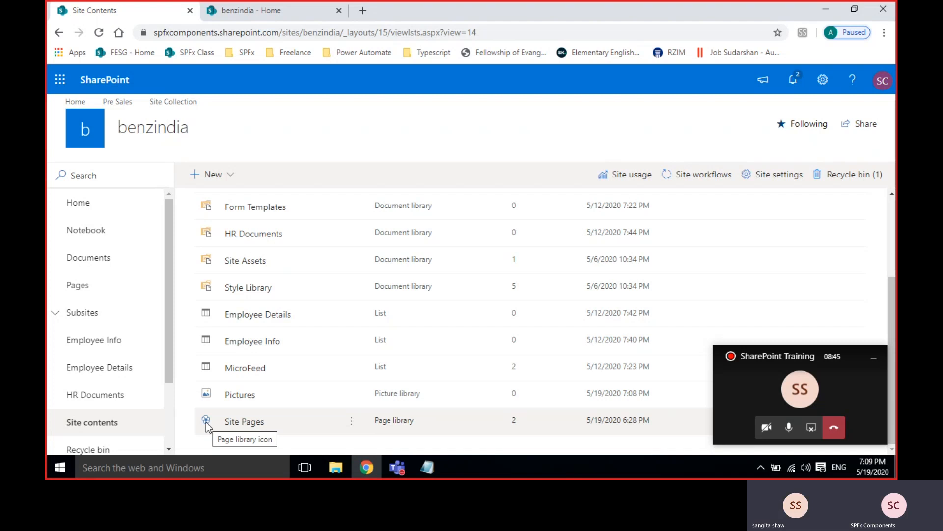
key("alt+Tab")
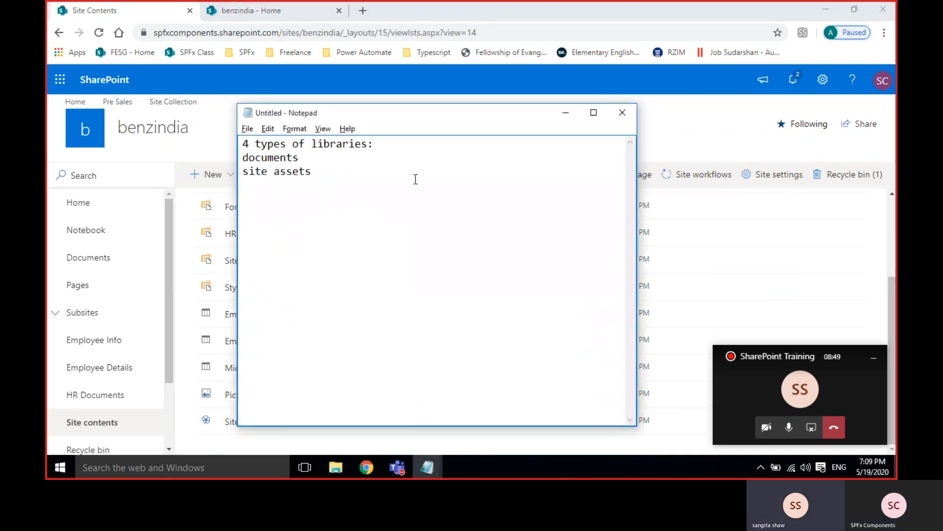
Add the lines "picture library" and "site pages" to the list of library types in the Notepad notes.
type("pi")
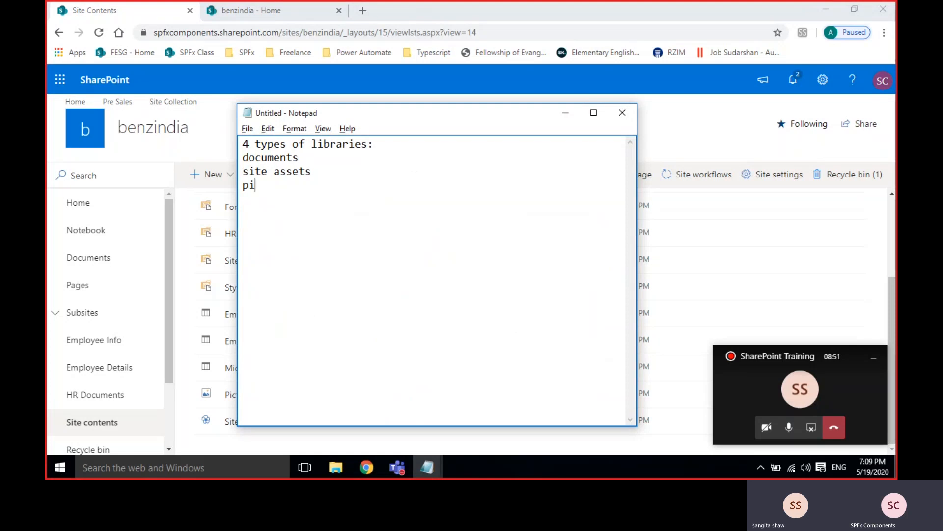
type("cture library")
key("Return")
type("site pages")
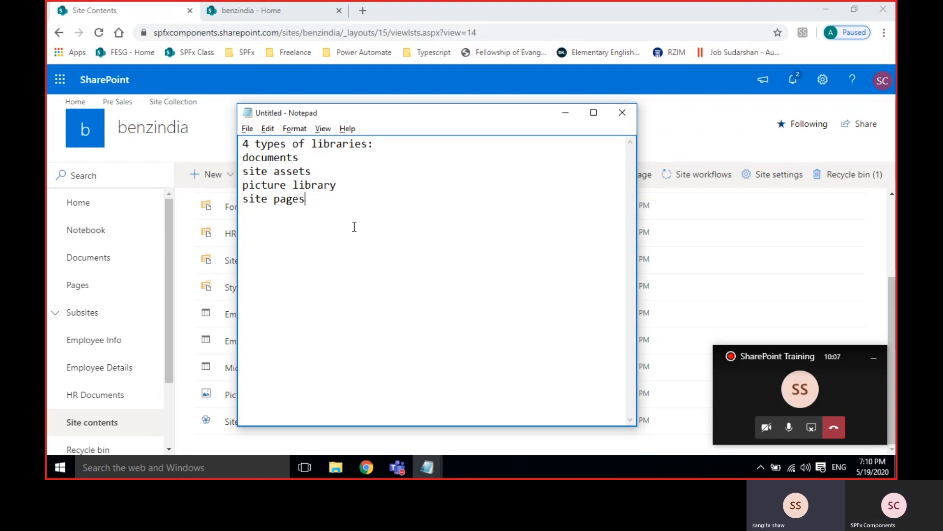
left_click(359, 180)
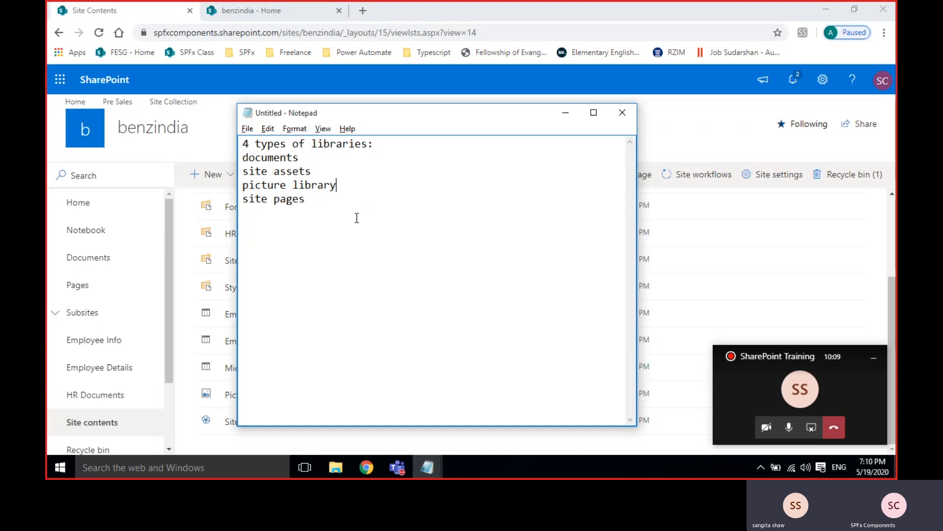
Switch to the browser, view the contents of the Style Library, and review the libraries and lists in site contents.
left_click(566, 113)
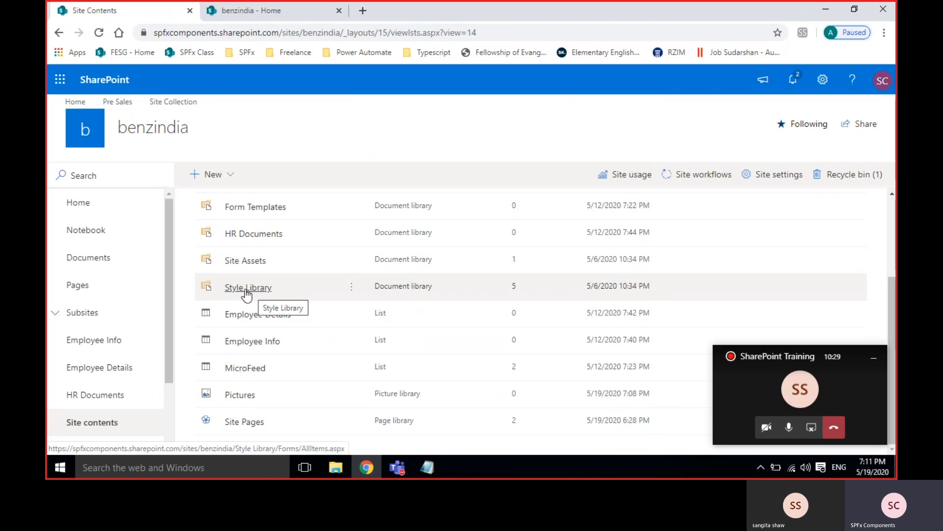
left_click(247, 288)
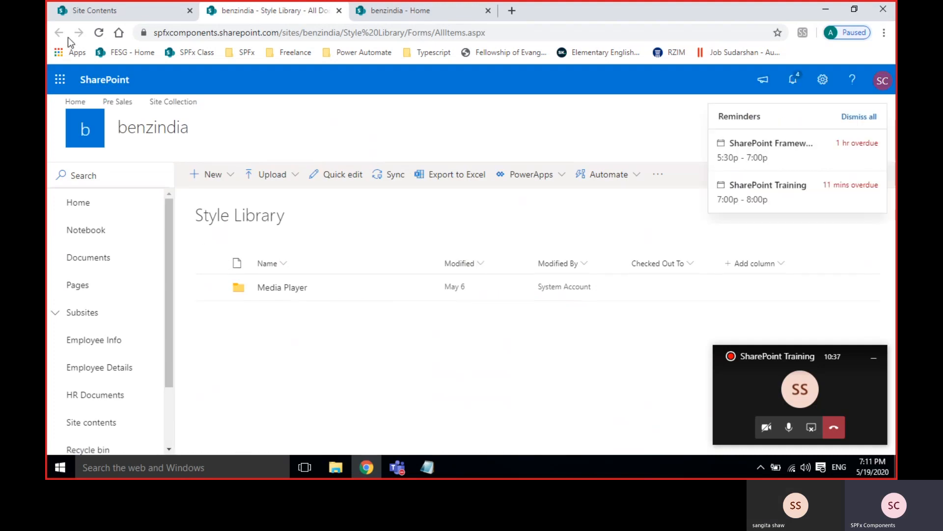
left_click(337, 14)
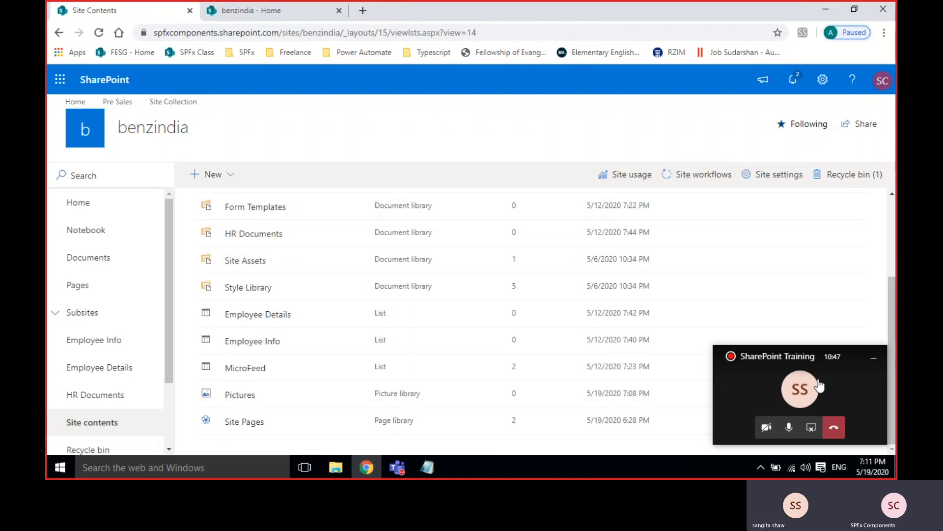
left_click(873, 359)
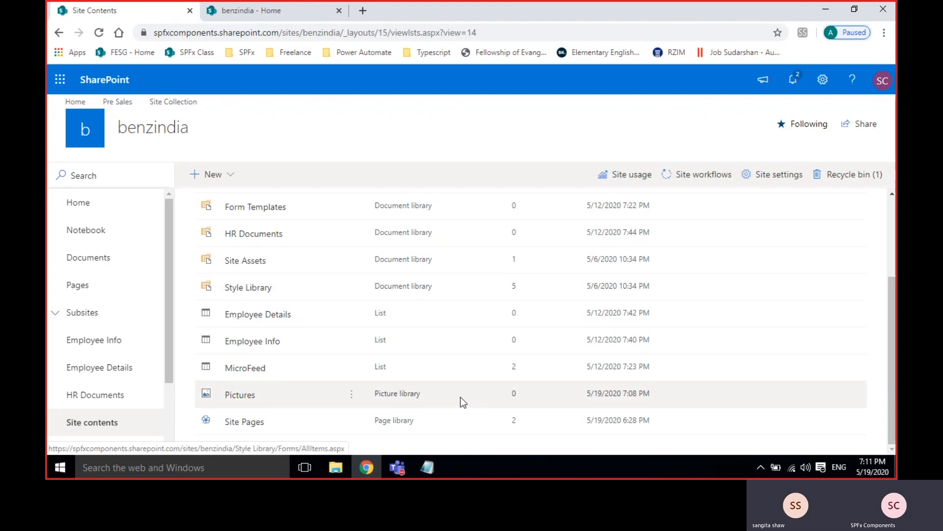
scroll(460, 397, "up", 3)
scroll(461, 397, "down", 2)
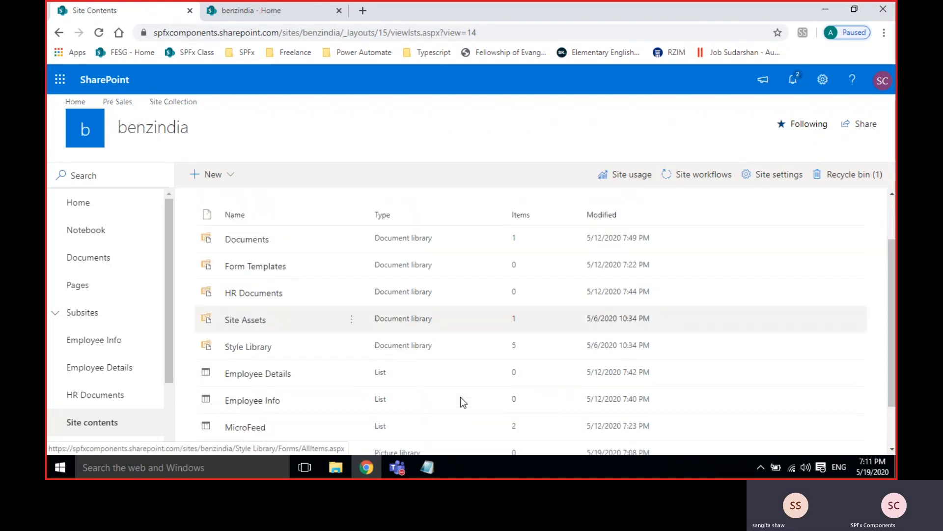
scroll(461, 397, "up", 3)
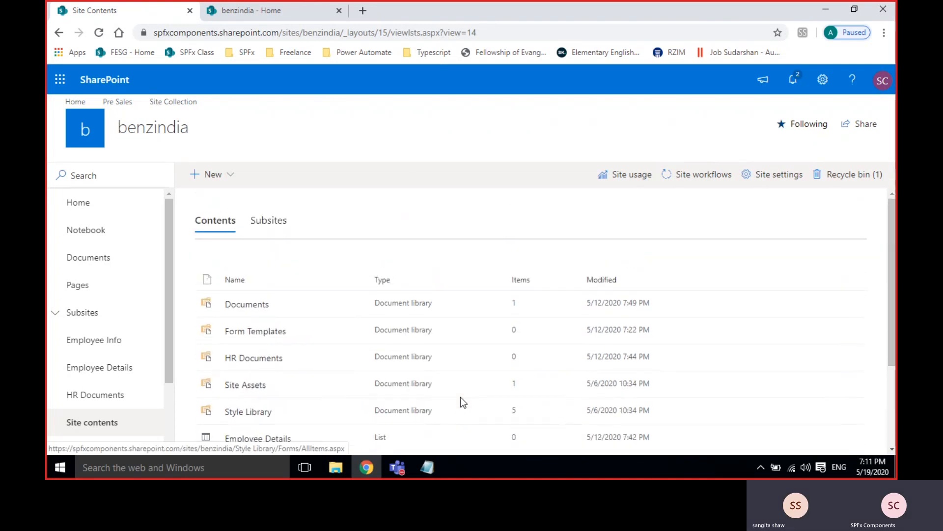
Check which items can be newly created in site contents, visit the site's home page, and return to site contents.
left_click(211, 175)
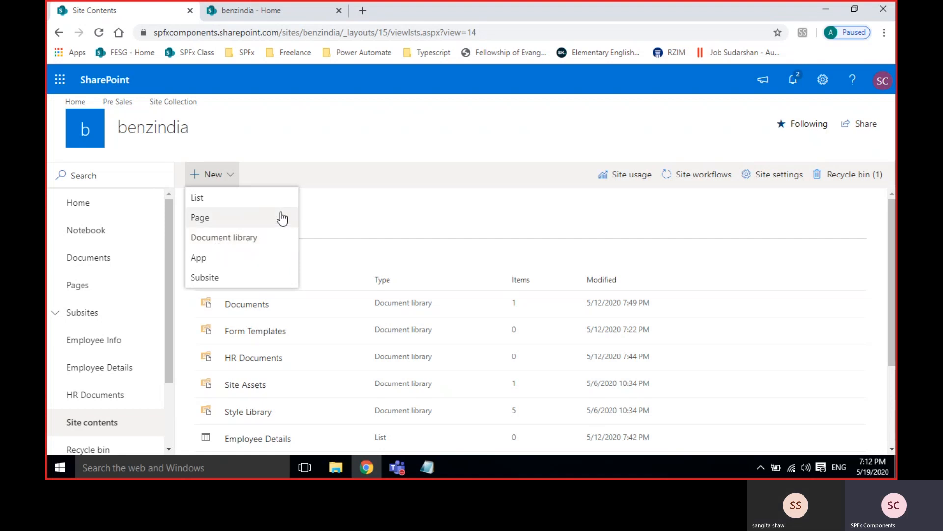
left_click(504, 199)
left_click(111, 190)
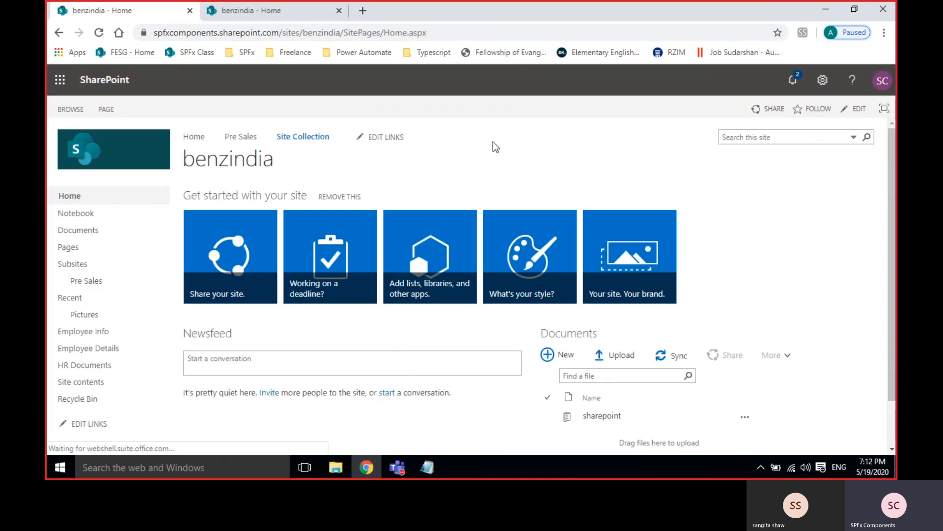
left_click(829, 81)
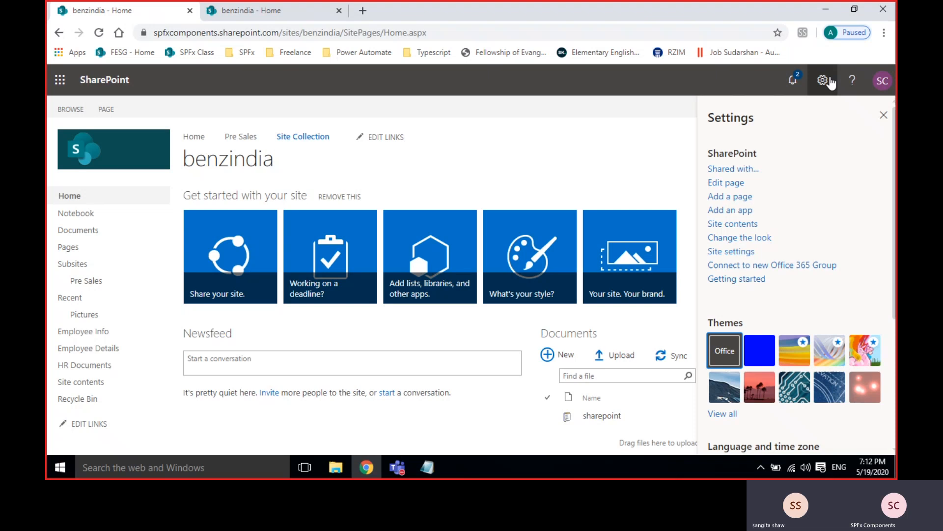
left_click(743, 228)
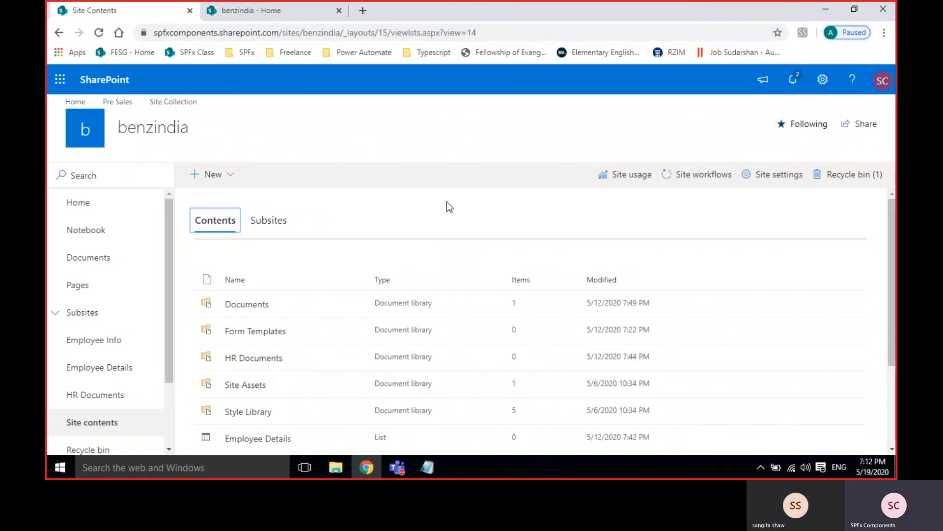
Start creating a new document library from the site contents.
left_click(207, 174)
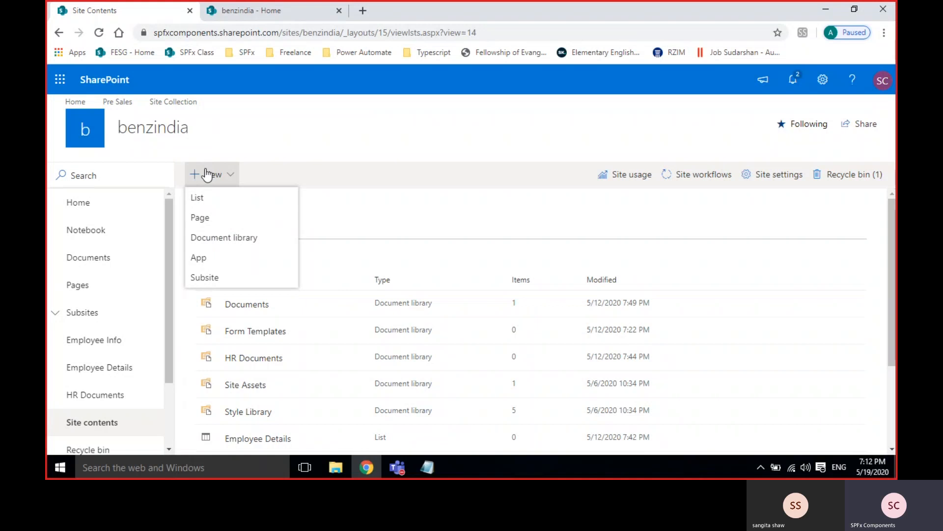
left_click(221, 237)
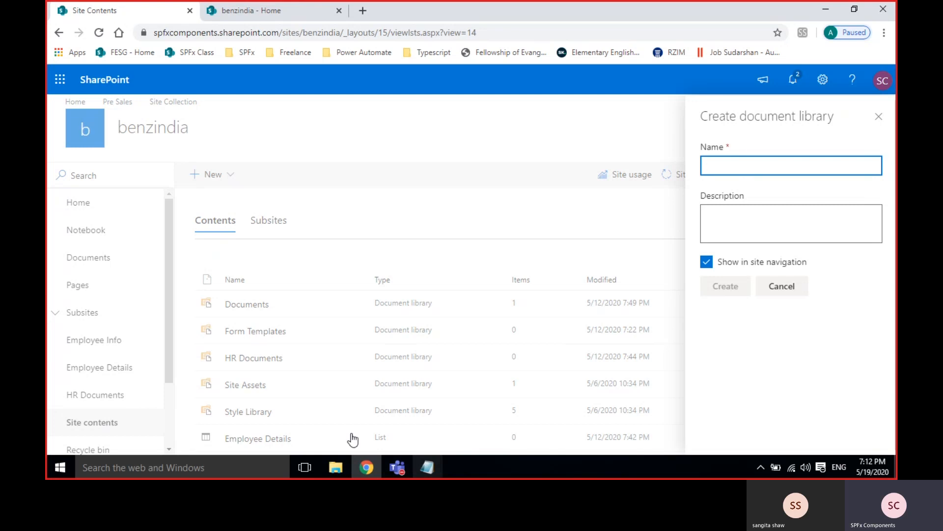
mouse_move(482, 4)
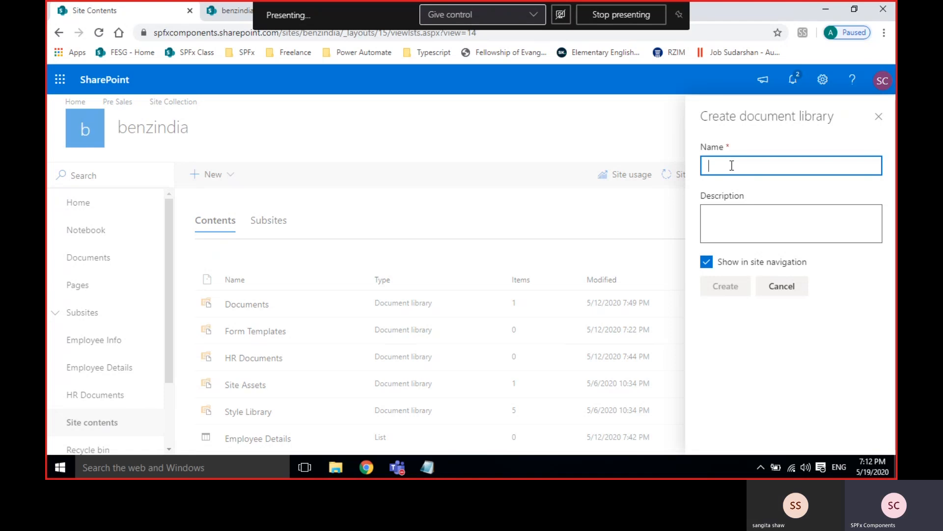
type("Orga")
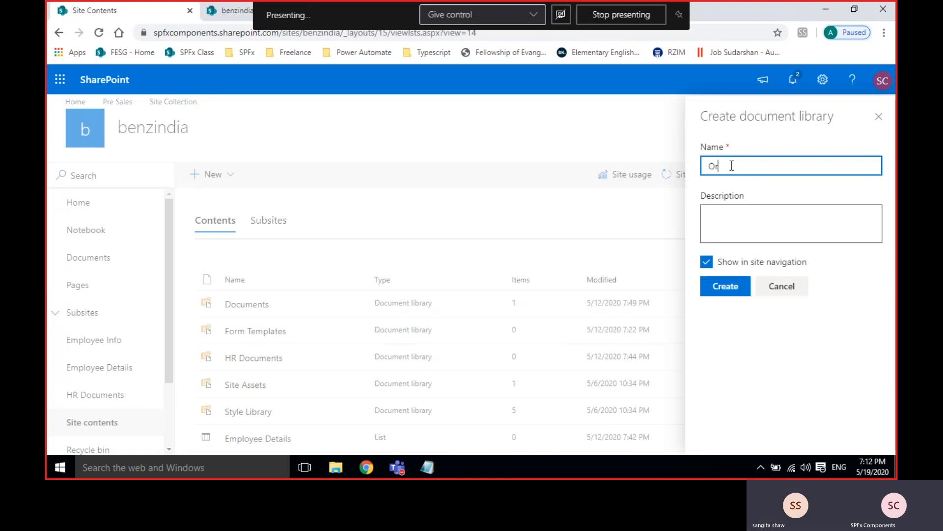
key("BackSpace")
key("BackSpace")
key("BackSpace")
key("BackSpace")
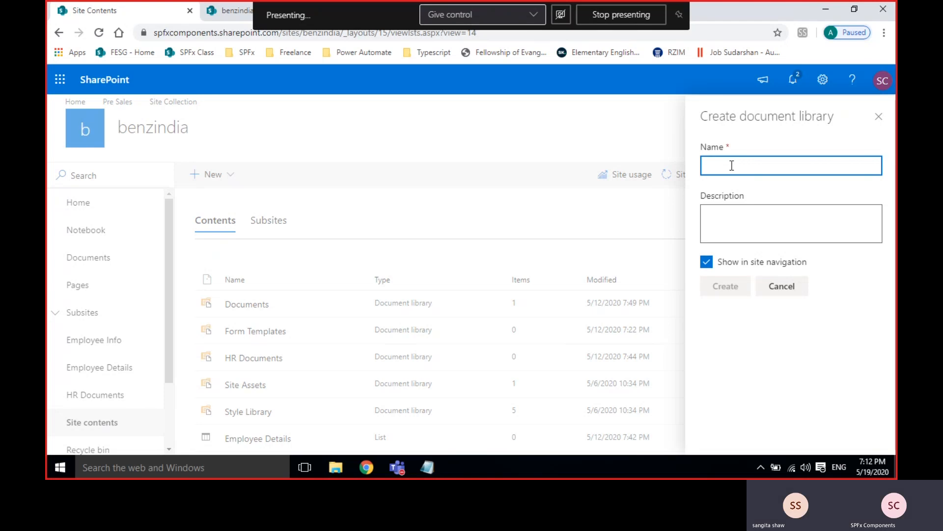
type("H")
key("BackSpace")
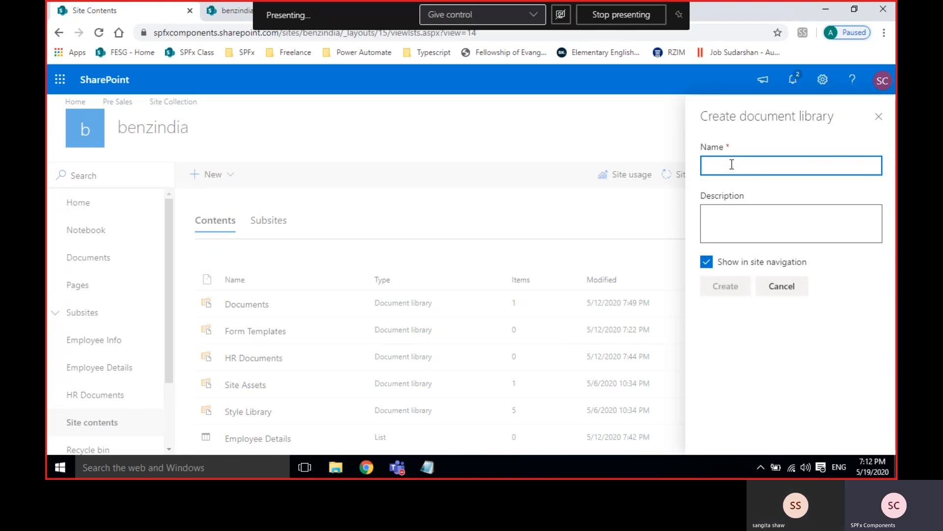
Name the new document library "Administration Documents" and create it, keeping it shown in the site navigation.
type("Adm")
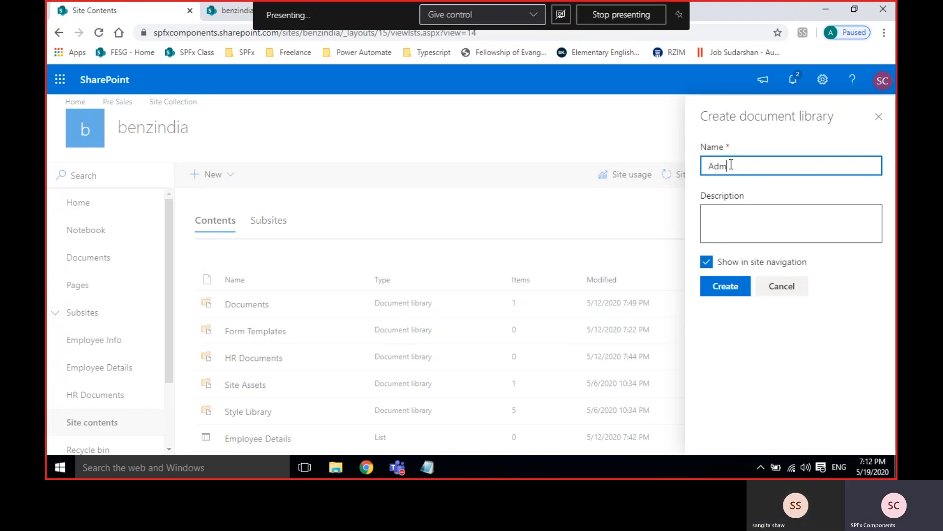
type("ini")
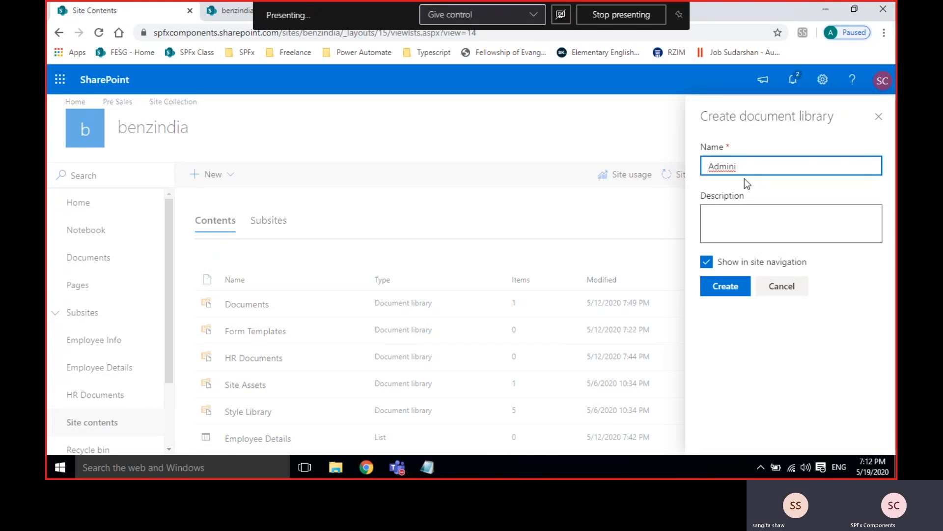
type("nst")
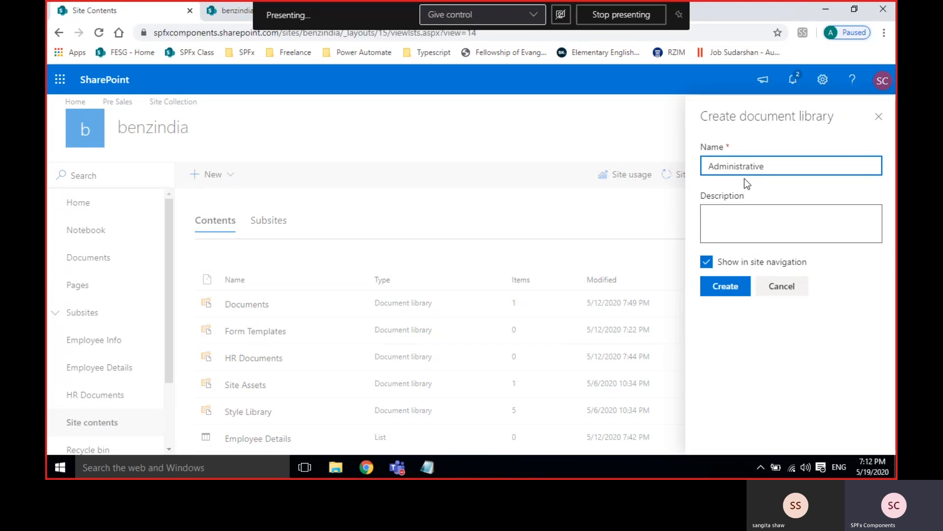
key("BackSpace")
key("BackSpace")
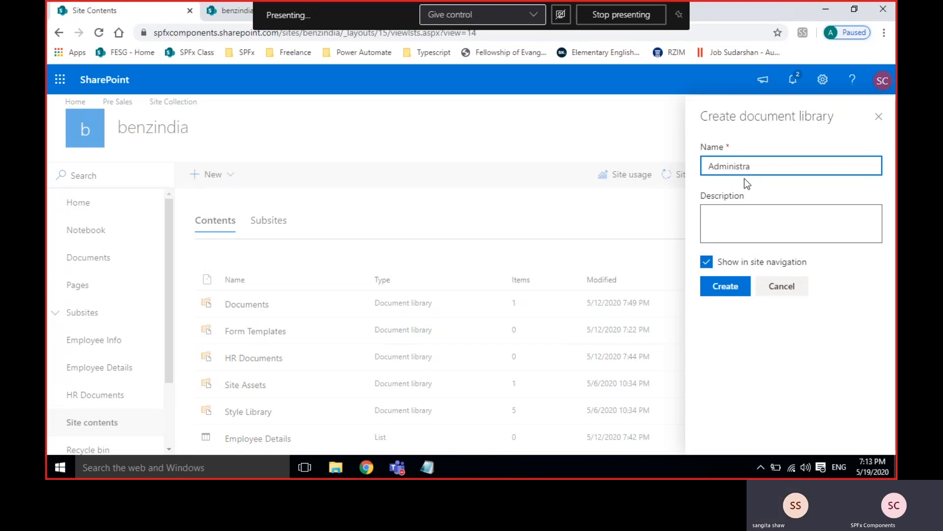
type("ions")
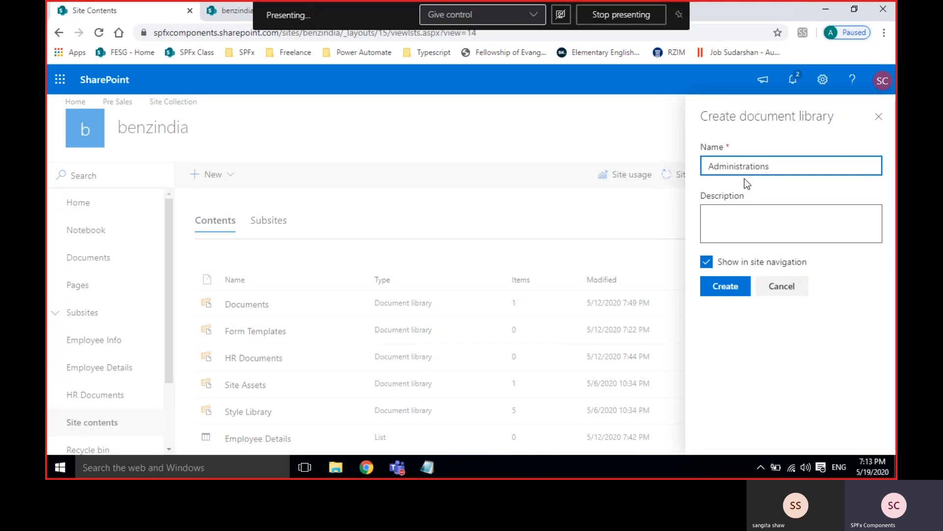
key("BackSpace")
type(" Document")
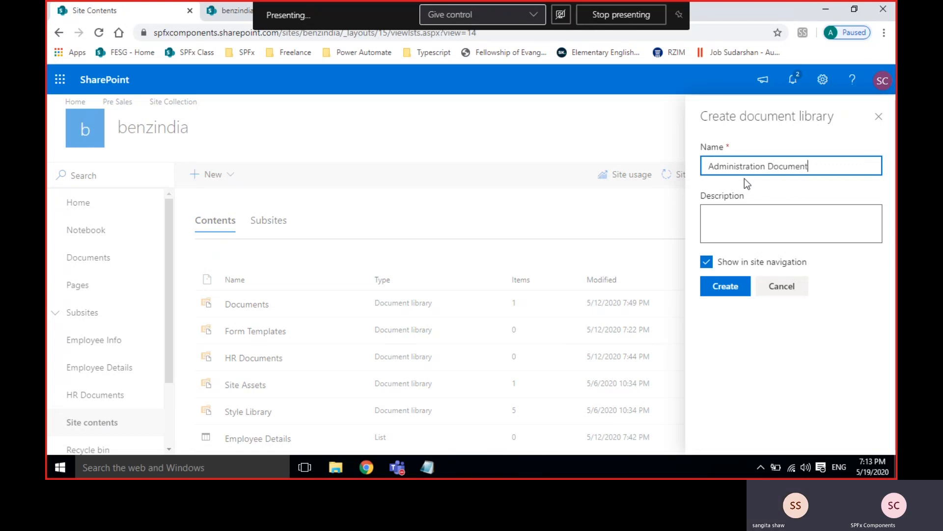
type("s")
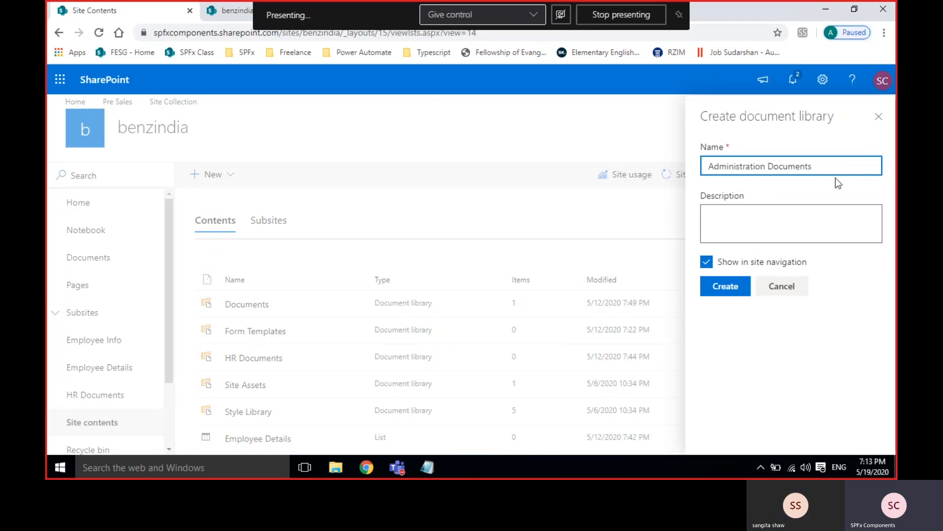
left_click(723, 295)
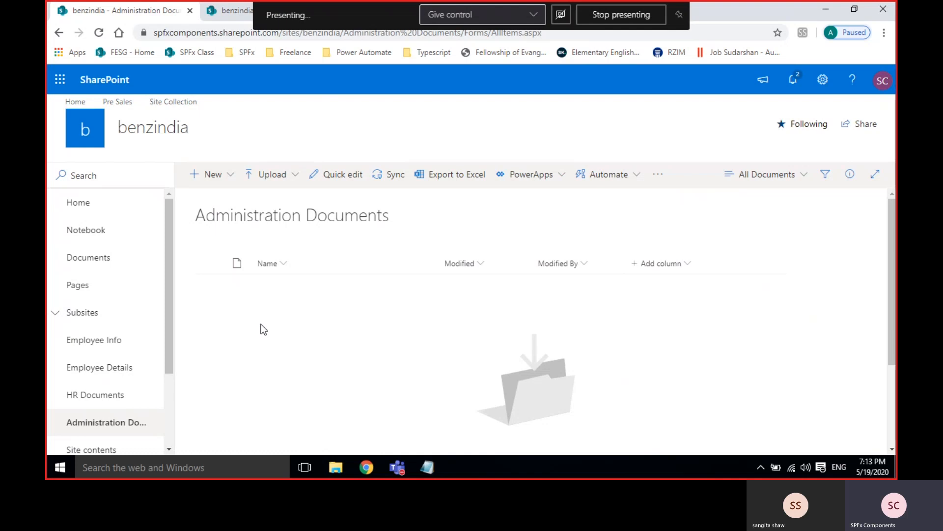
Open File Explorer beside the Administration Documents library to compare the two, and return to the library in the browser.
left_click(335, 467)
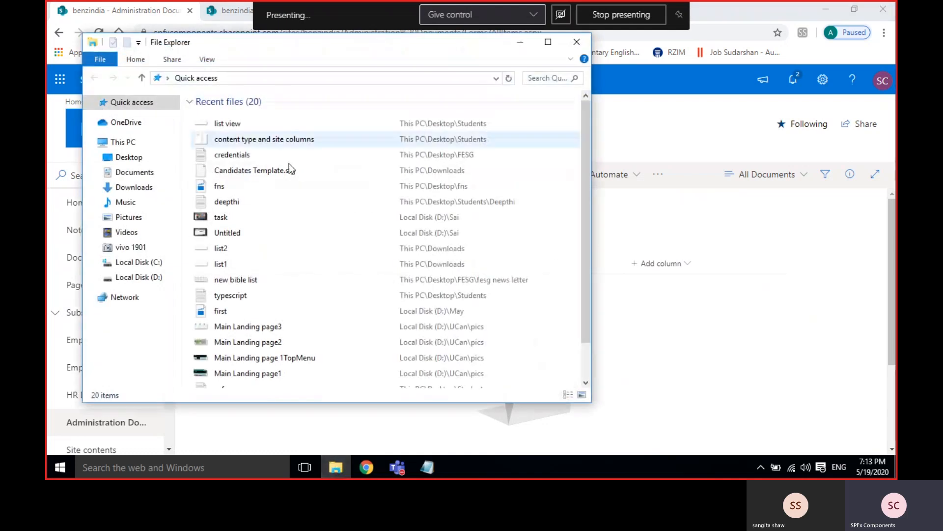
left_click_drag(84, 148, 187, 148)
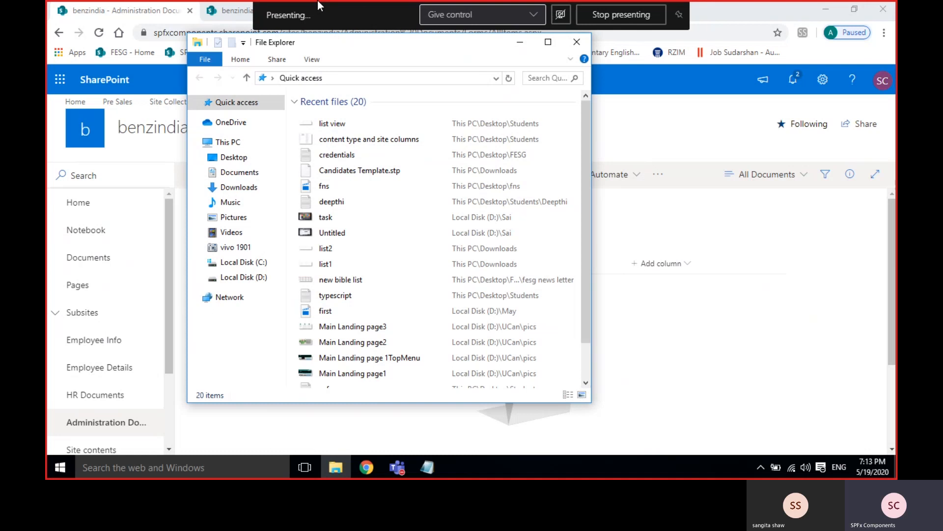
left_click_drag(338, 48, 645, 78)
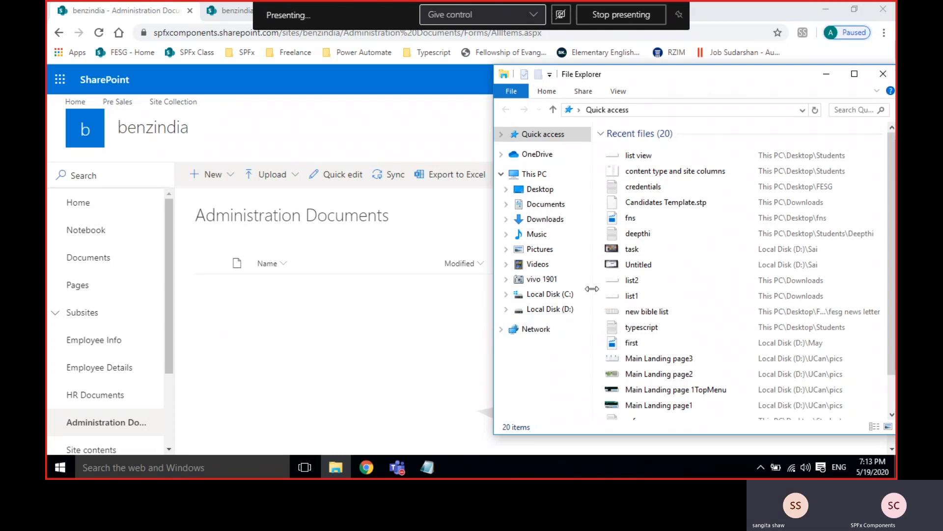
left_click(278, 282)
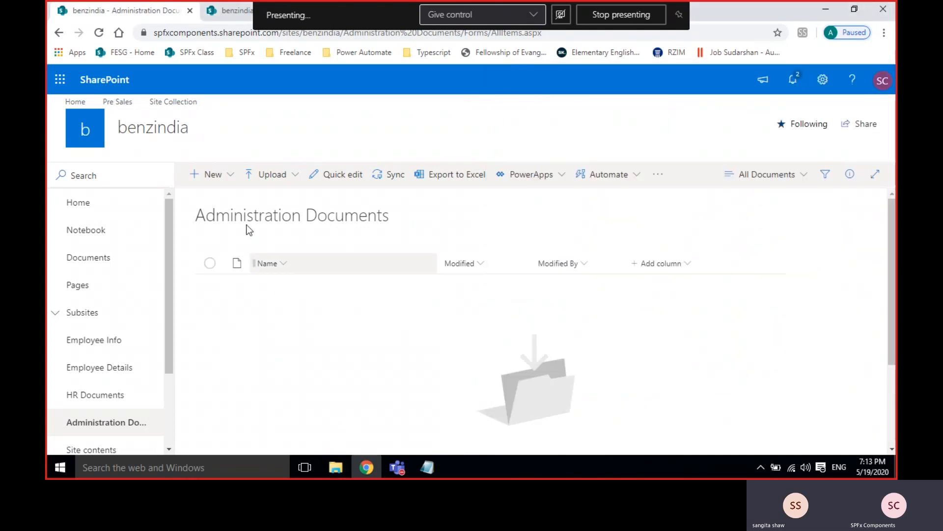
Create a Word document in the Administration Documents library and enter the text "security" in it.
left_click(216, 181)
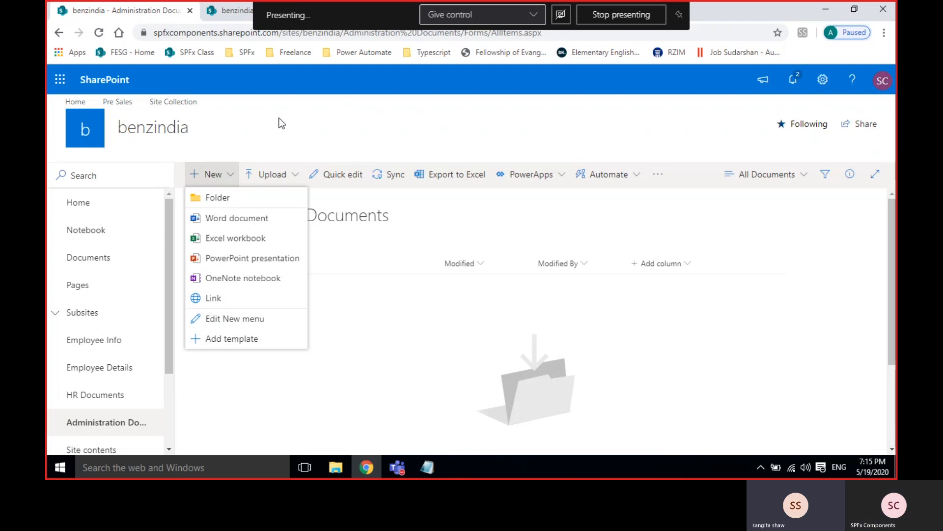
left_click(267, 116)
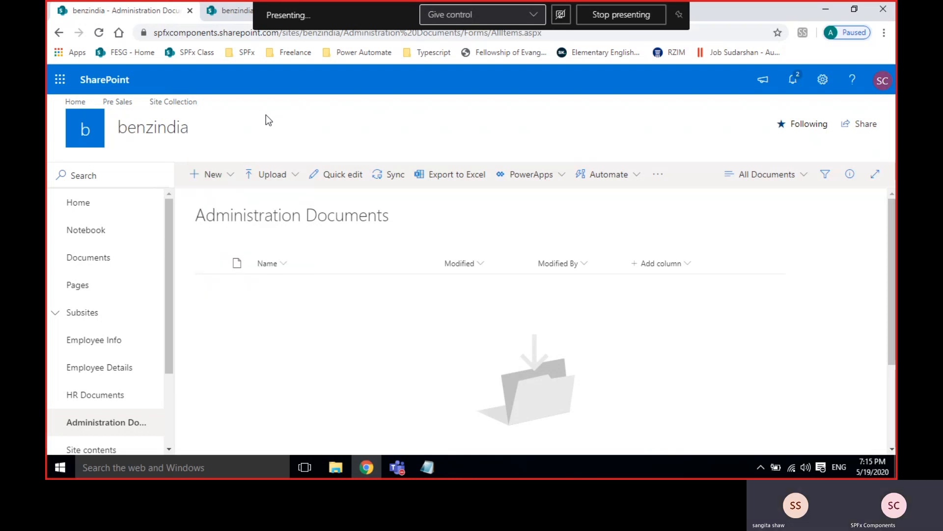
left_click(215, 172)
left_click(228, 218)
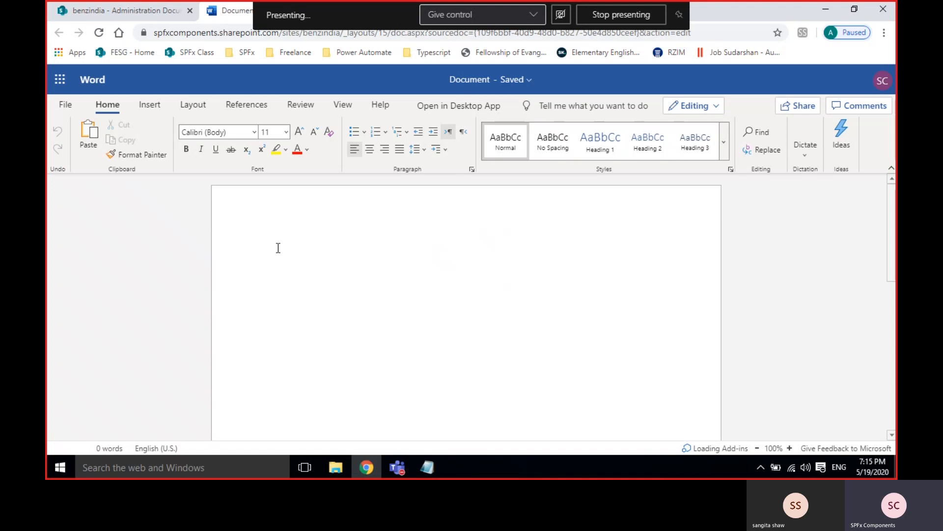
type("security")
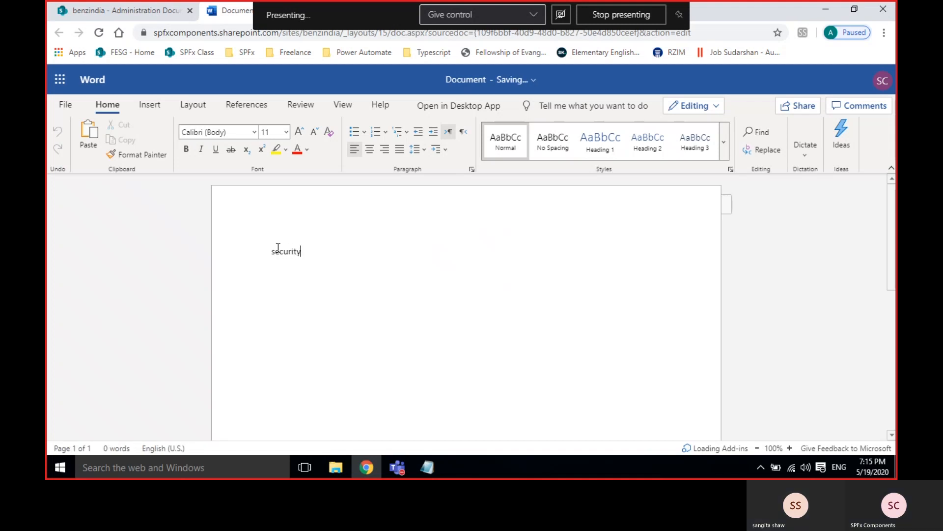
Complete the Word document's text so it reads "Security related info here".
type(" rel")
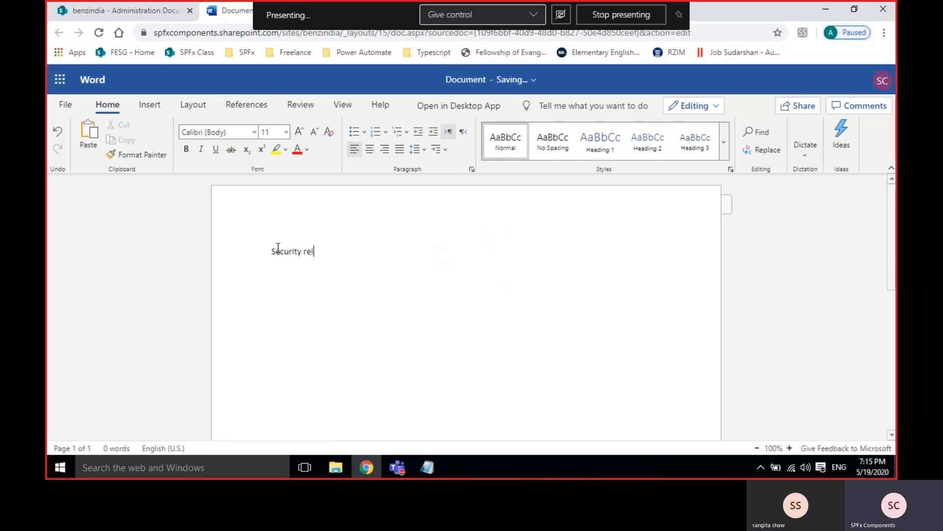
type("ated info h")
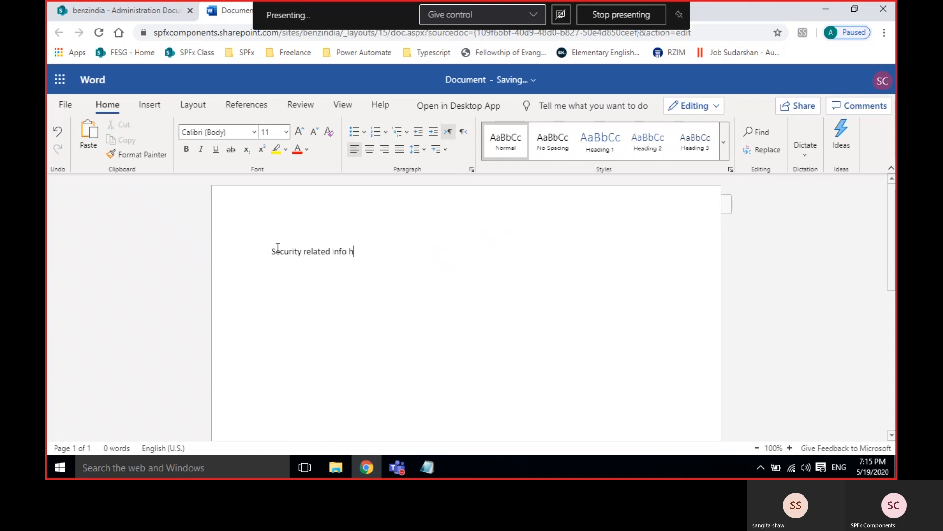
type("ere")
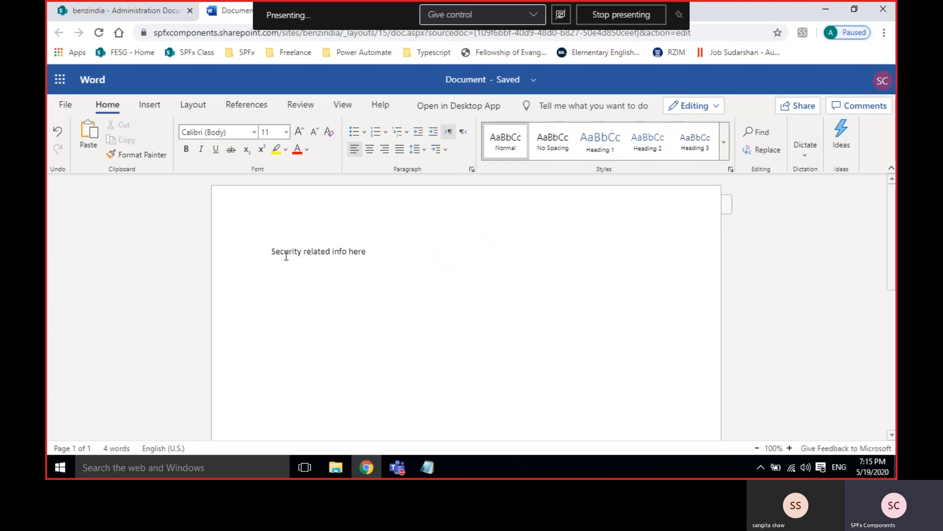
Copy the word "Security" from the document text and rename the file with it.
double_click(286, 253)
key("ctrl+c")
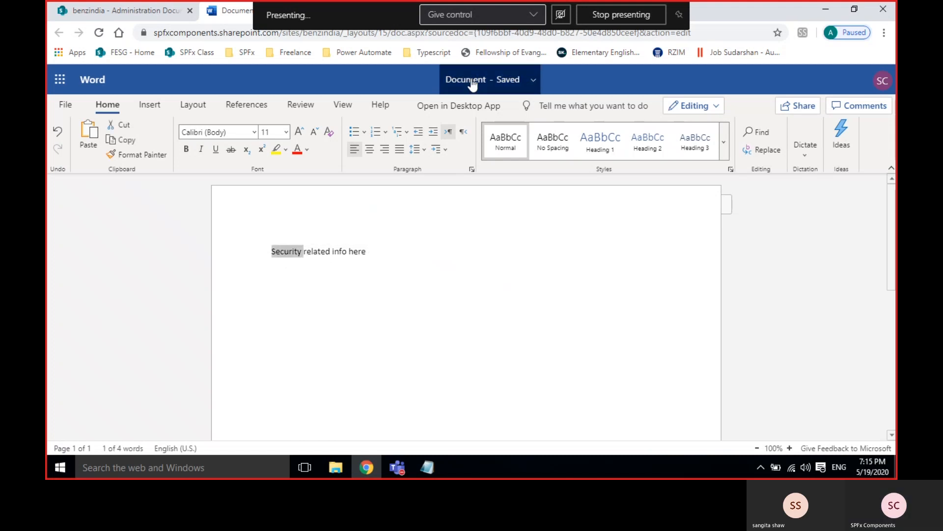
left_click(472, 85)
key("ctrl+v")
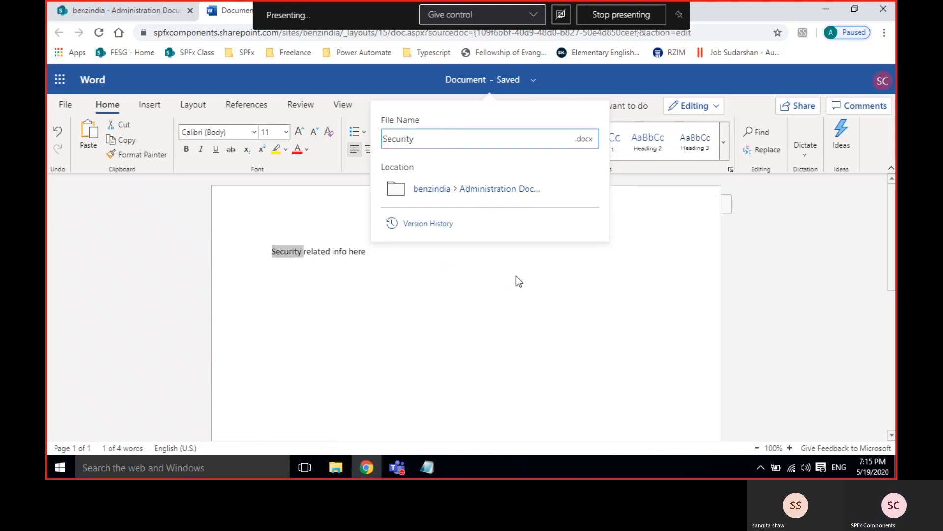
key("Return")
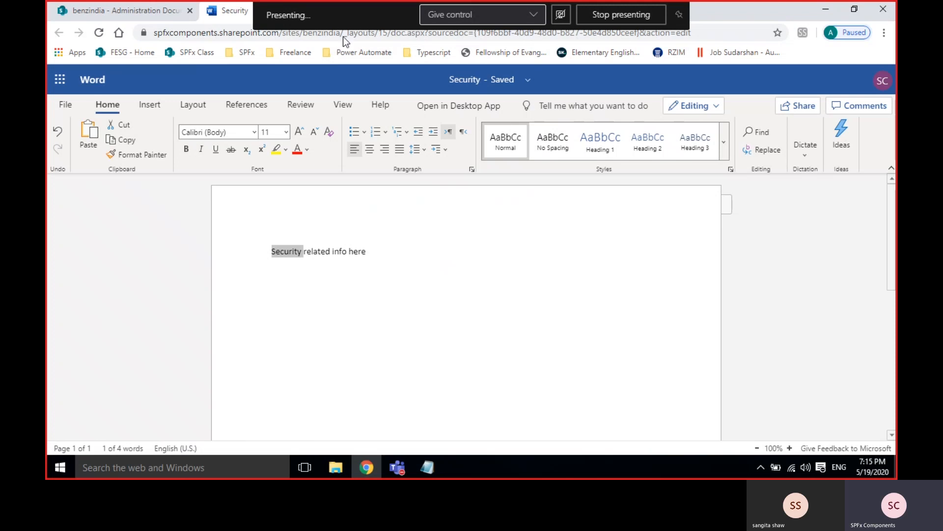
Return to the Administration Documents library, refresh it, and upload the typescript text file from File Explorer's recent files.
left_click(111, 18)
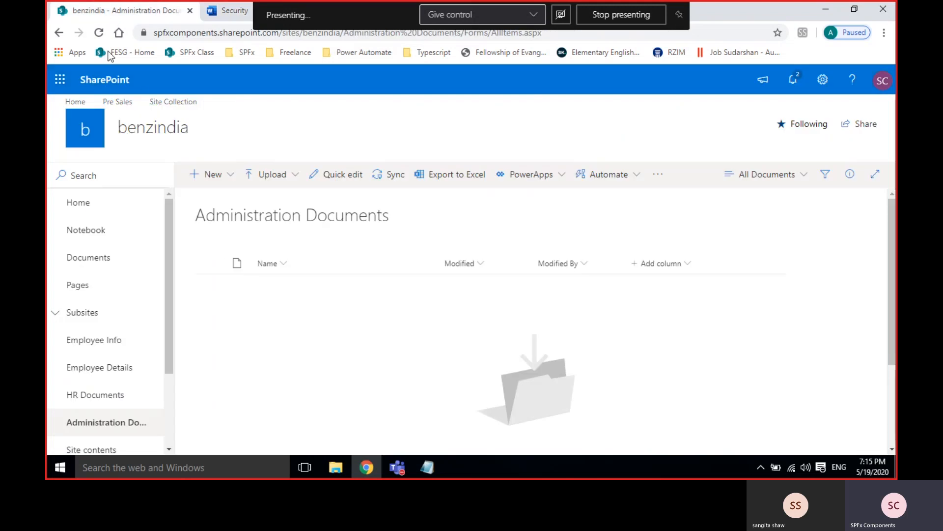
left_click(99, 32)
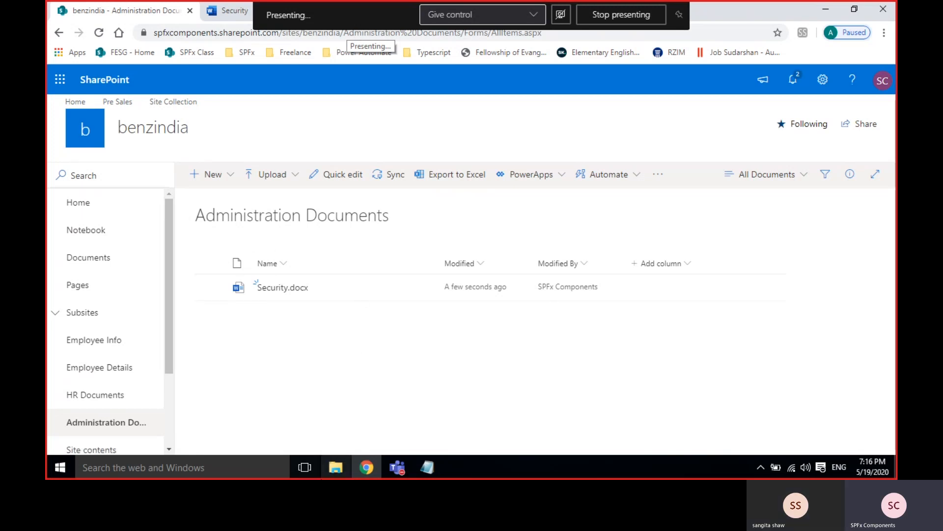
left_click(333, 468)
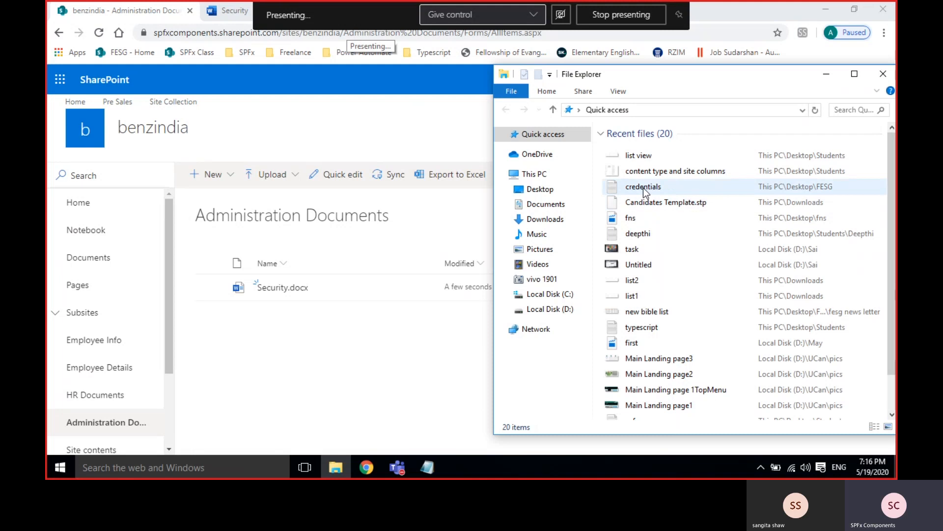
scroll(677, 251, "down", 1)
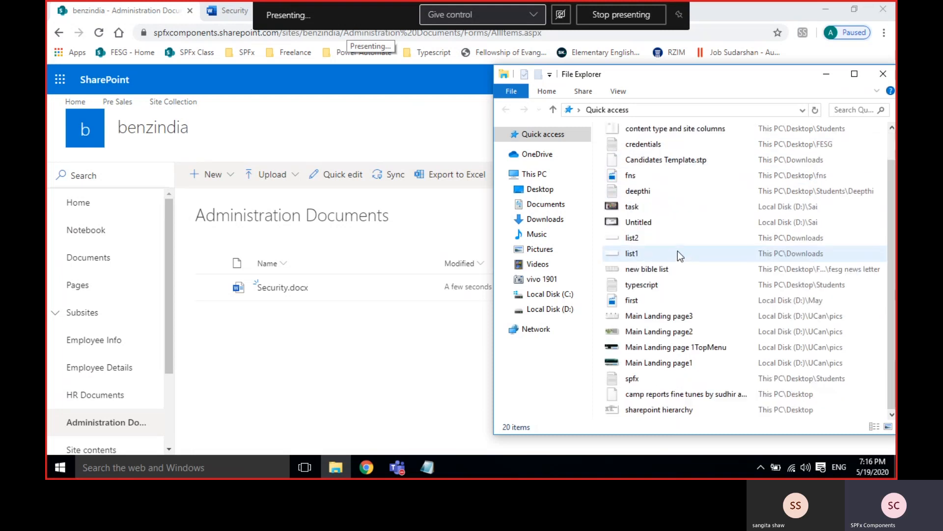
left_click_drag(646, 285, 267, 322)
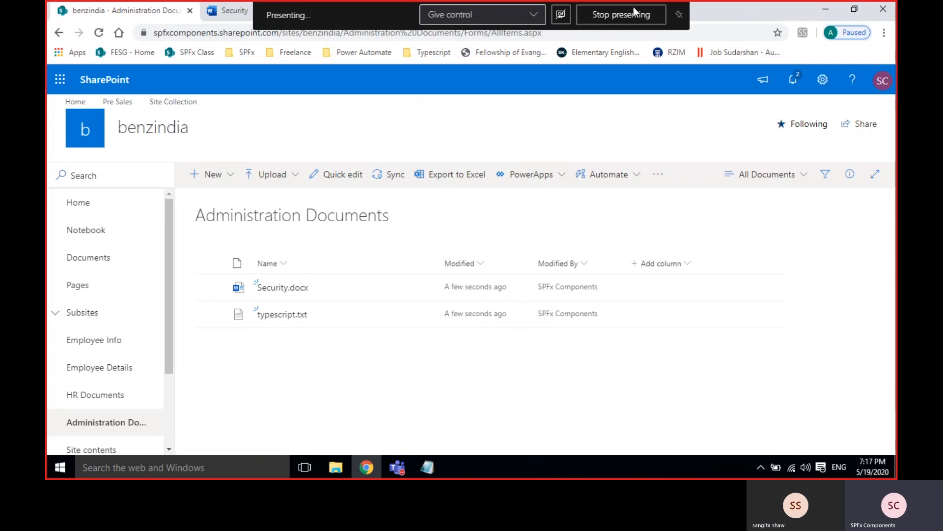
left_click(223, 176)
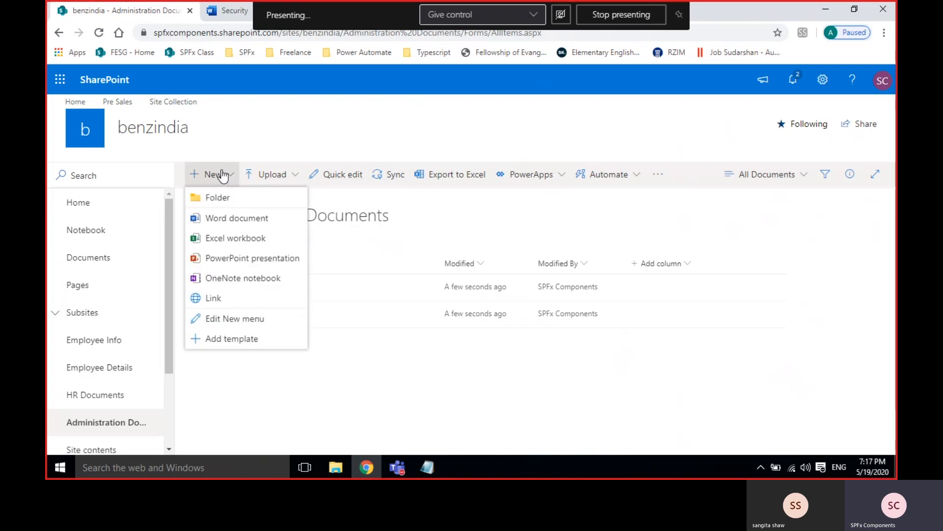
left_click(376, 233)
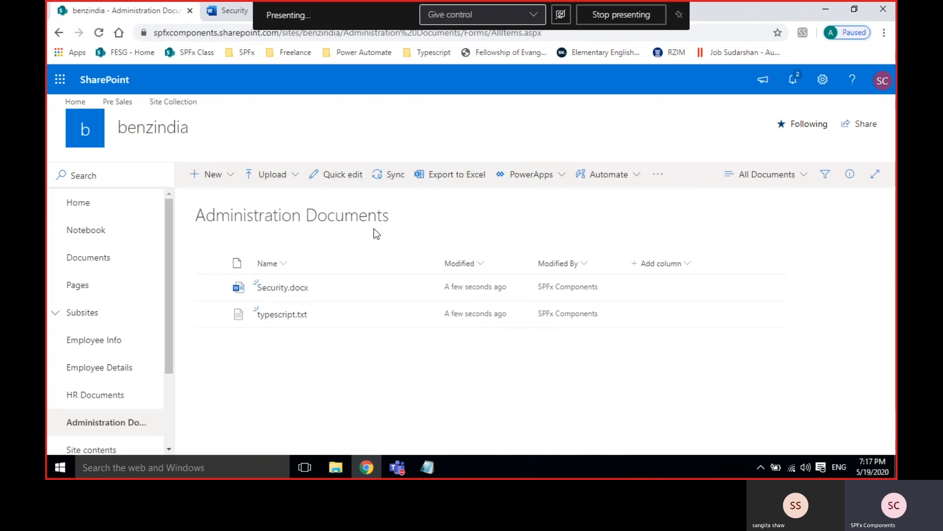
left_click(872, 467)
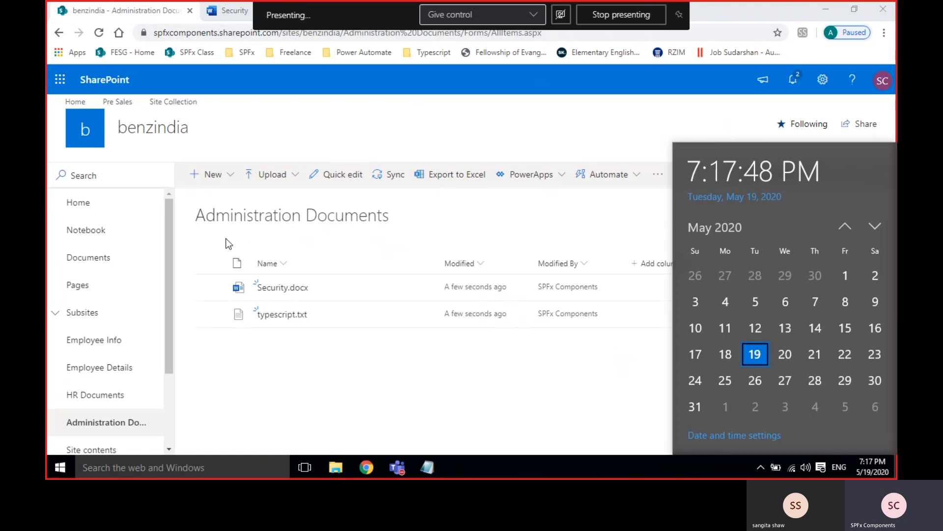
Create a folder named "Security" in the Administration Documents library.
left_click(212, 175)
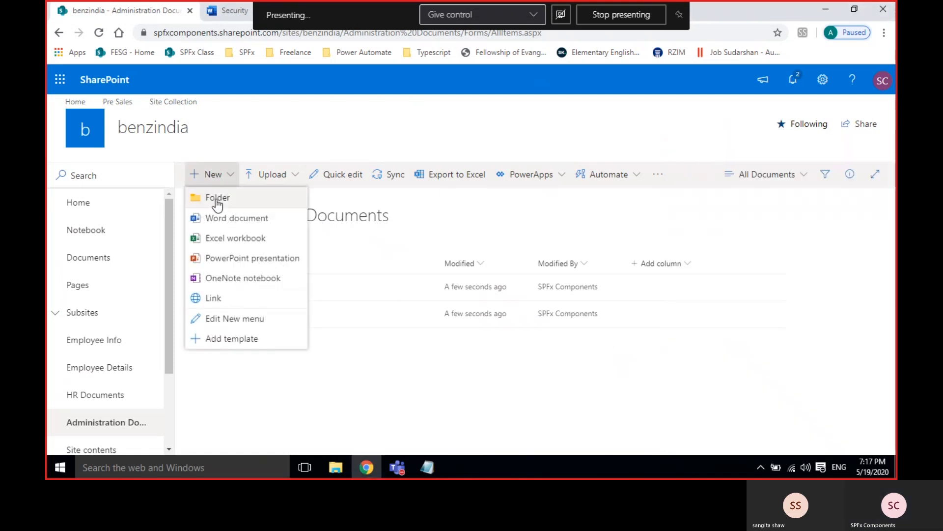
left_click(216, 200)
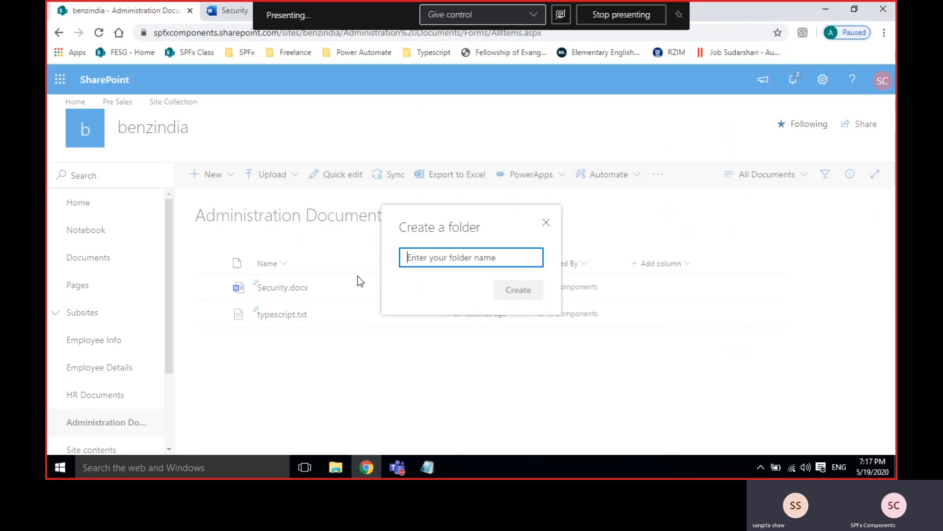
type("Security")
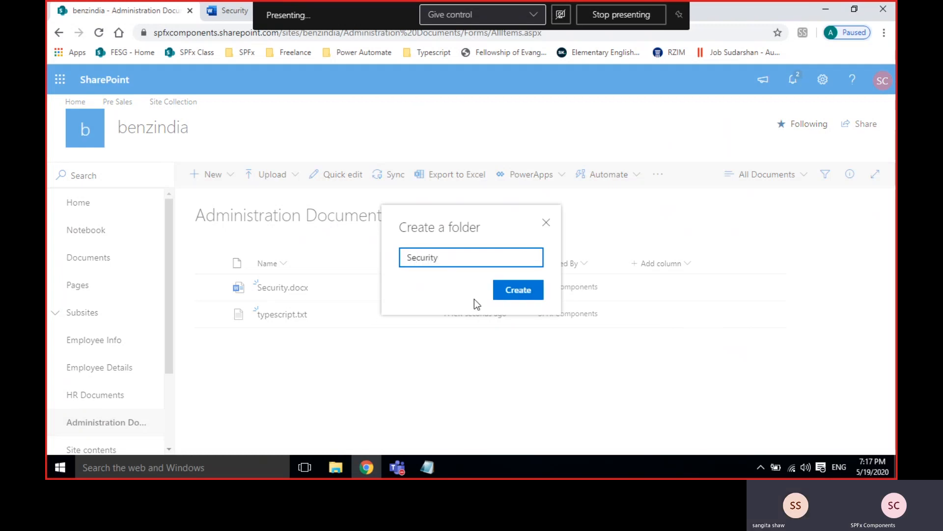
left_click(515, 289)
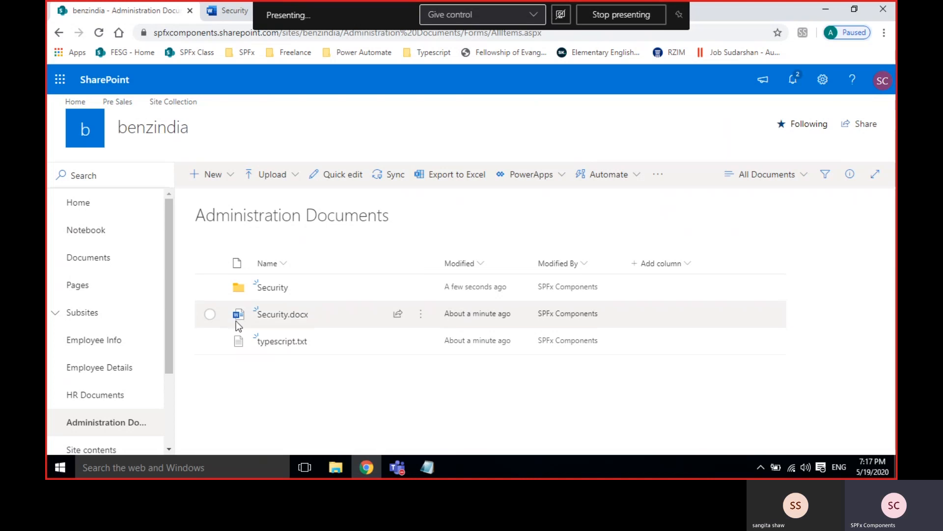
Move Security.docx into the Security folder, closing the document's open browser tab to release it, and open the folder.
left_click_drag(220, 318, 249, 281)
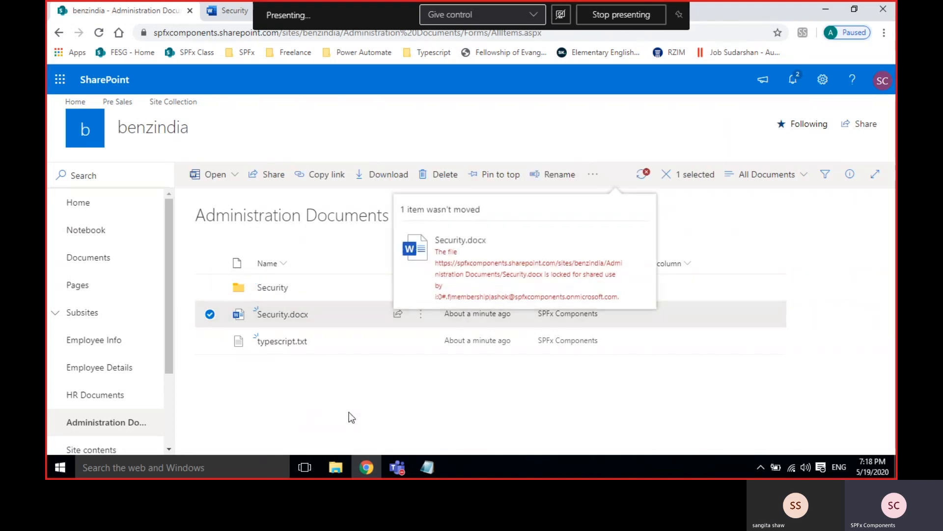
right_click(225, 12)
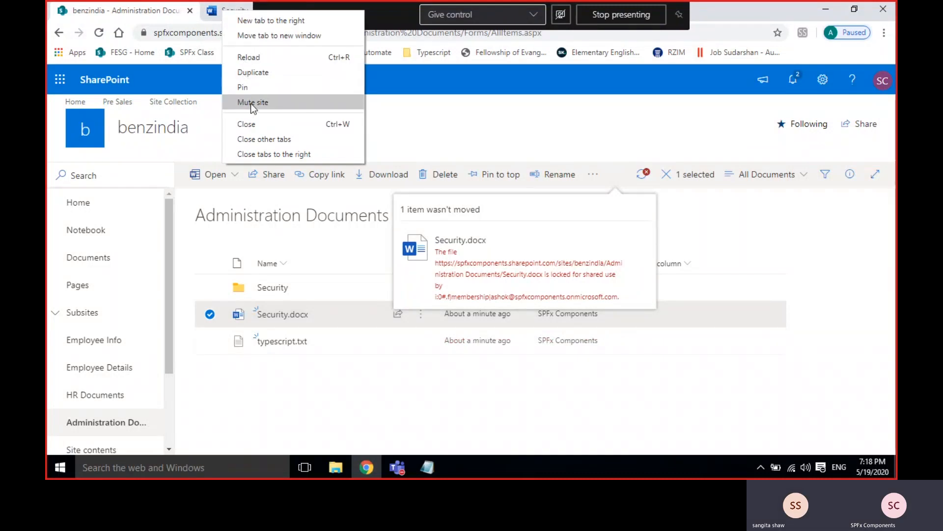
left_click(246, 123)
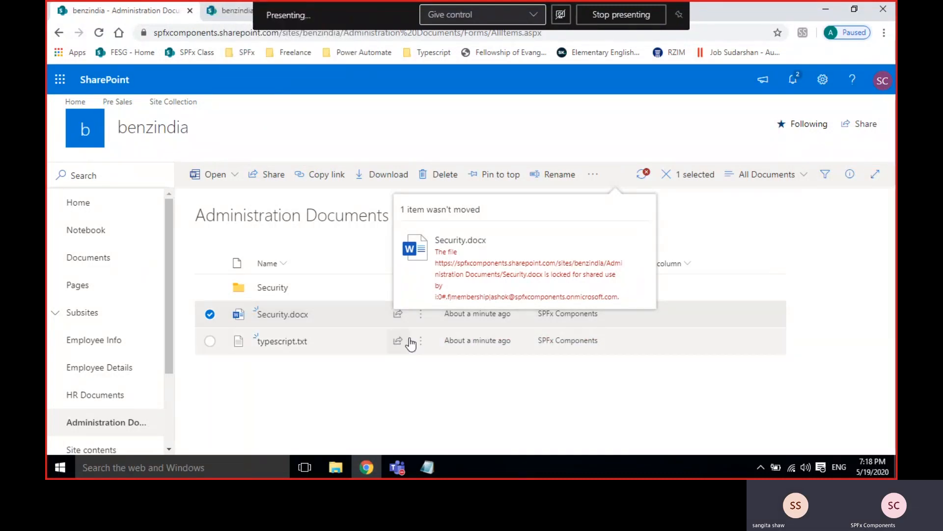
left_click(212, 319)
left_click(211, 317)
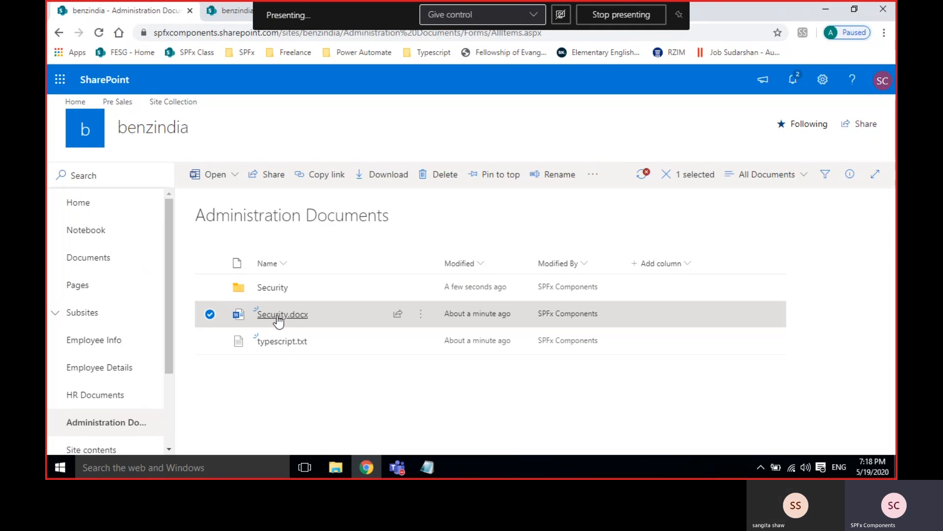
left_click_drag(279, 319, 275, 288)
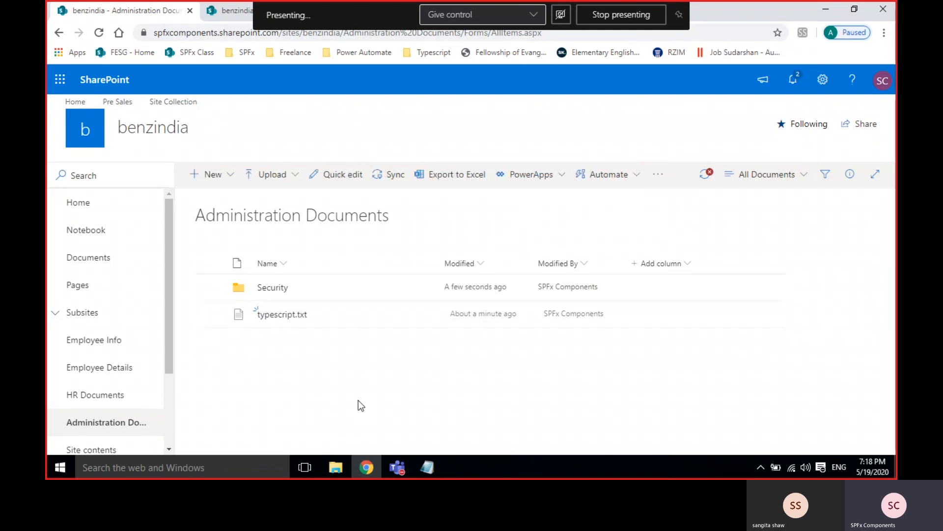
left_click(278, 289)
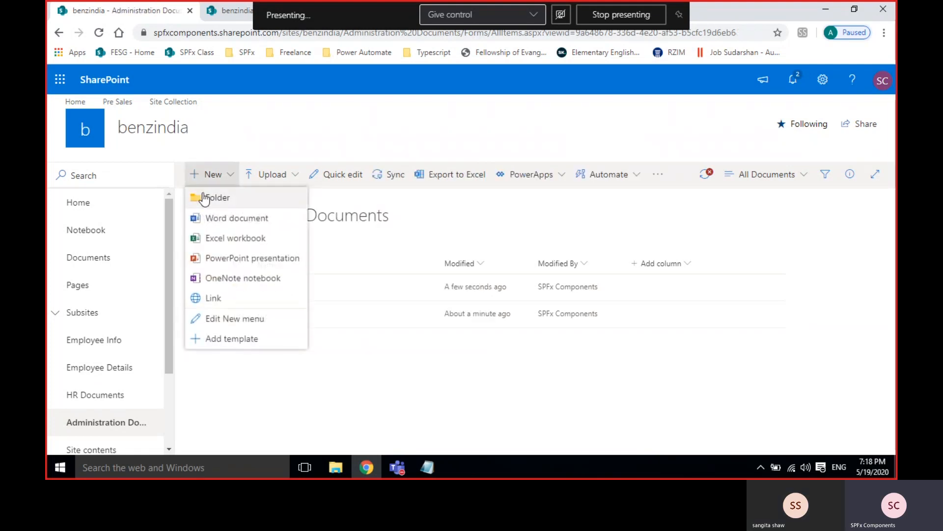
Create a folder named "HR" in the Administration Documents library.
left_click(209, 193)
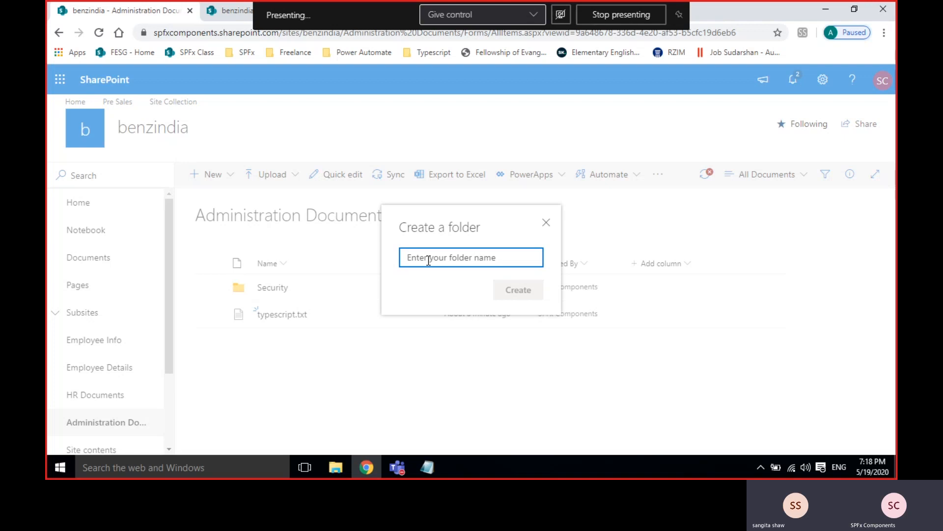
type("Admin")
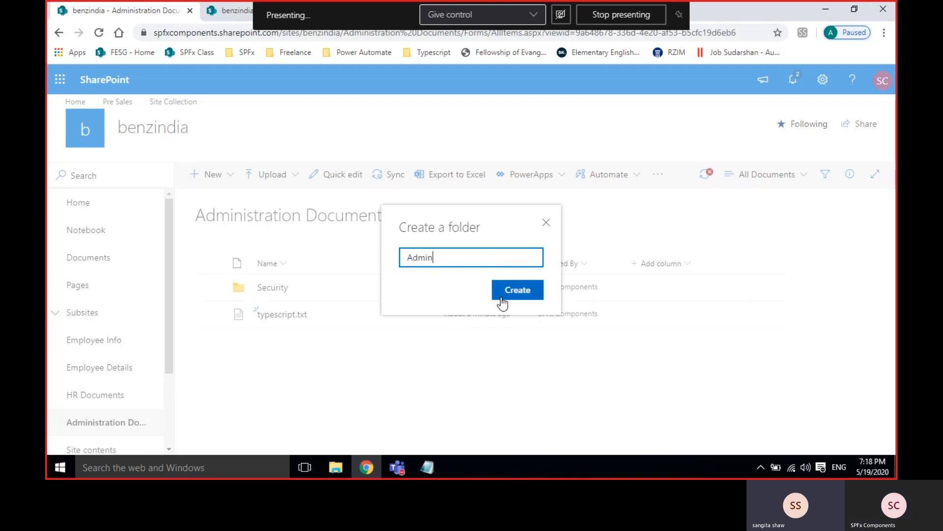
double_click(418, 258)
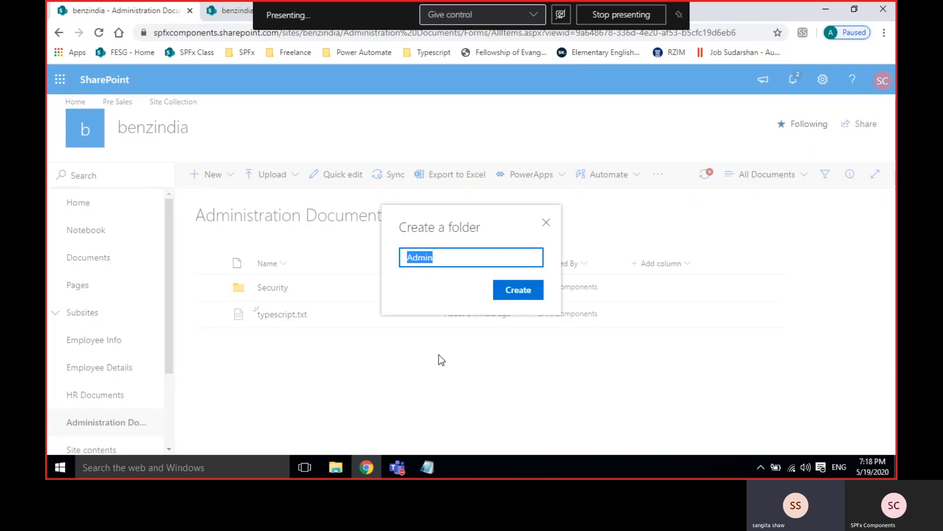
type("HR")
key("Return")
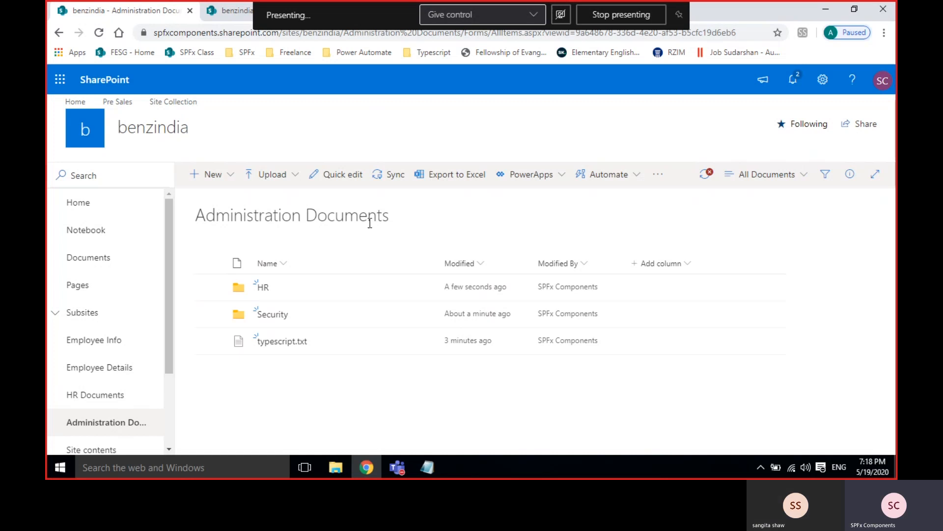
Add a single line of text column named "Category" to the Administration Documents library.
left_click(665, 267)
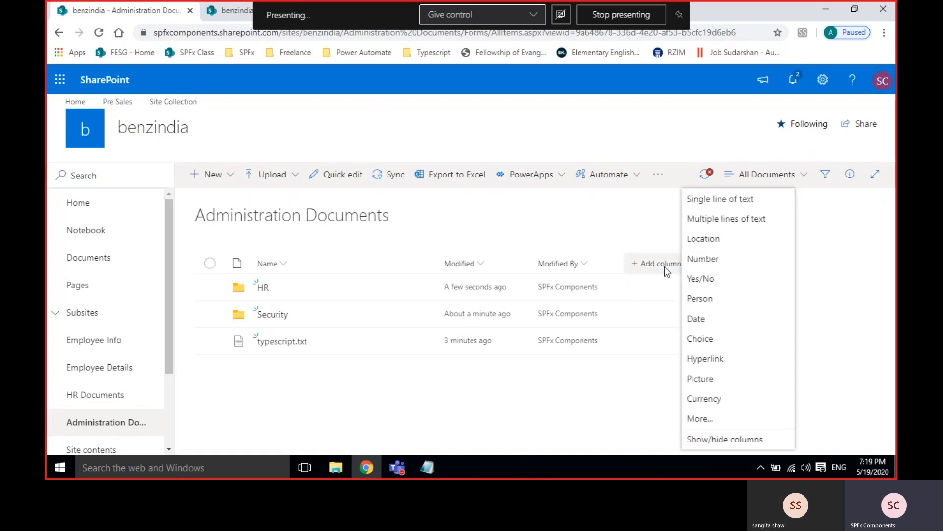
left_click(702, 201)
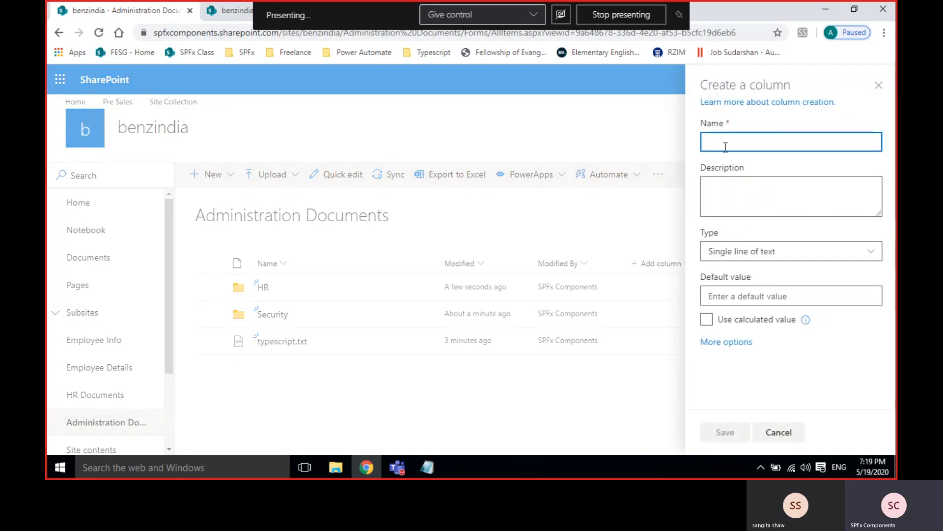
type("H")
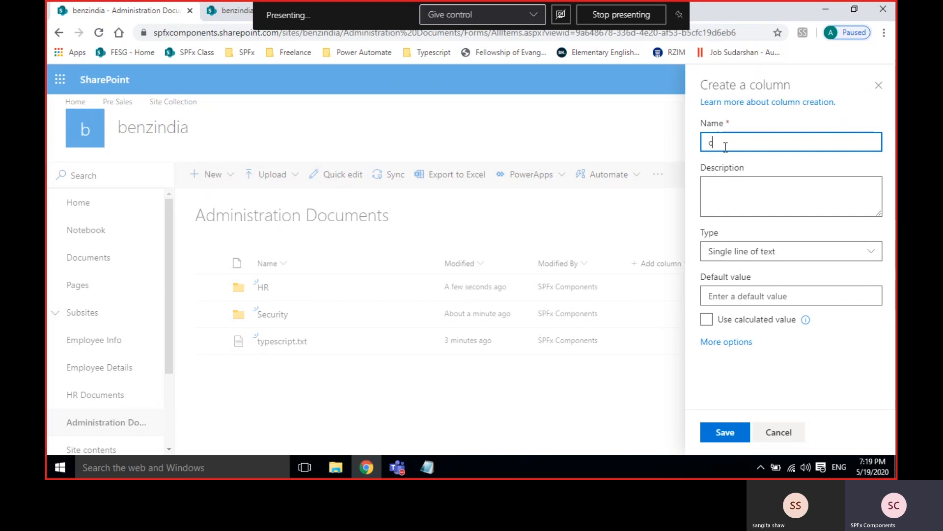
key("BackSpace")
type("Category")
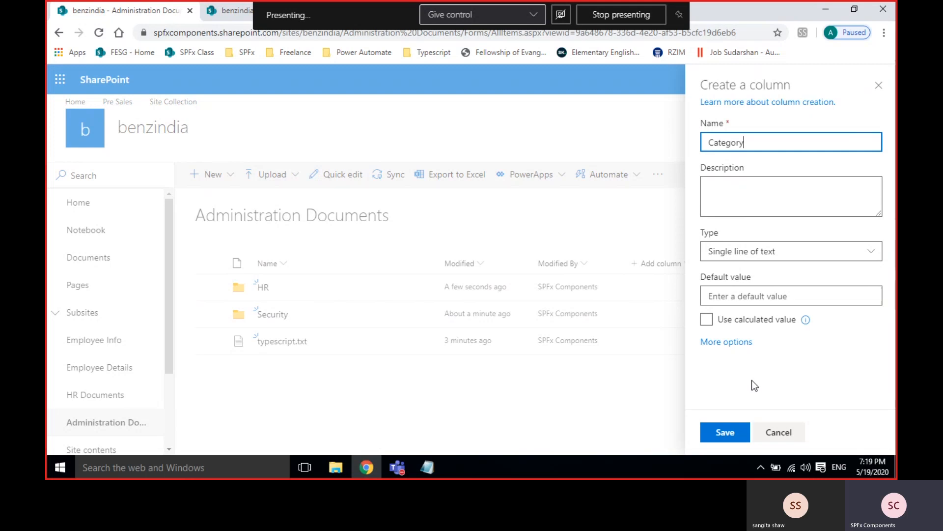
left_click(737, 430)
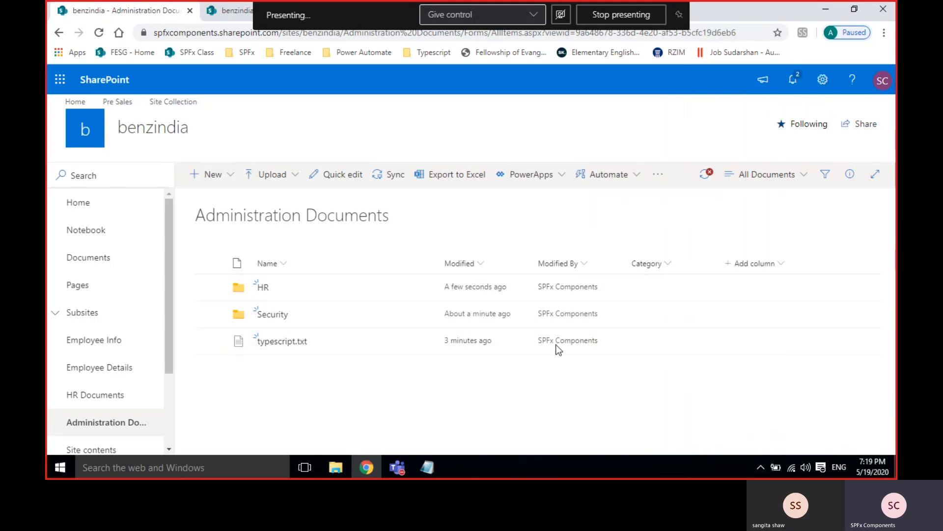
Examine the HR folder's access, properties, activity and path in its details.
left_click(654, 290)
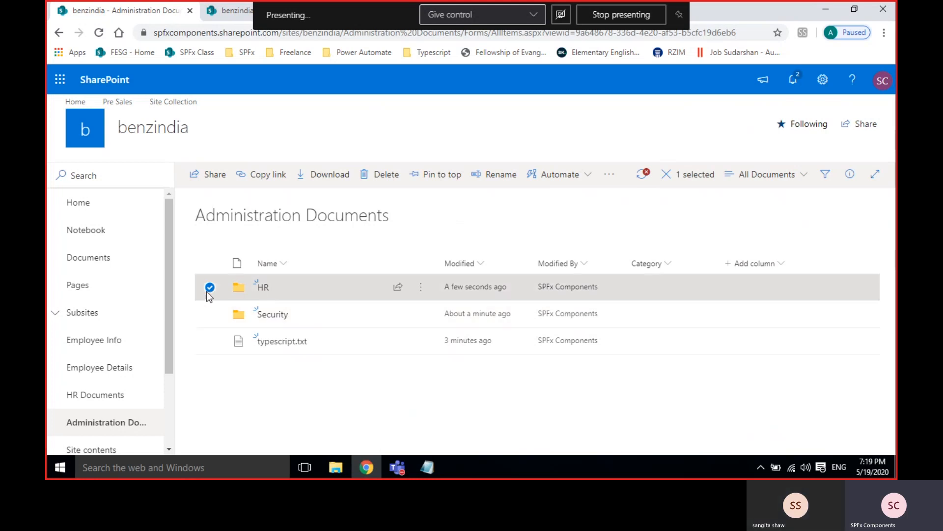
left_click(421, 287)
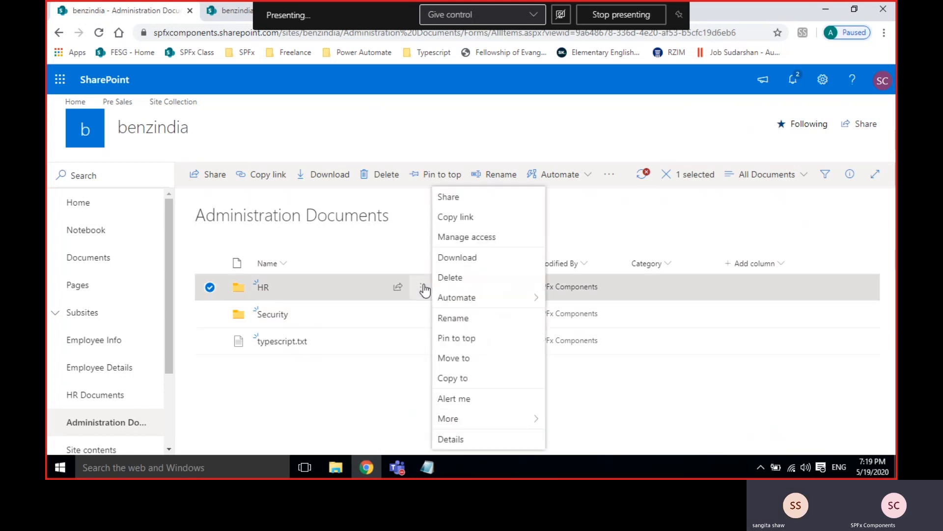
left_click(471, 438)
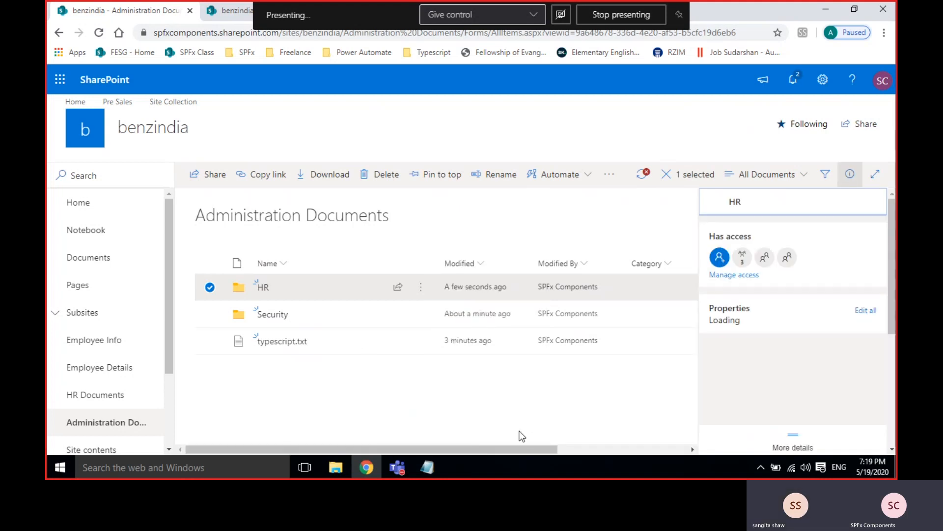
scroll(819, 396, "down", 3)
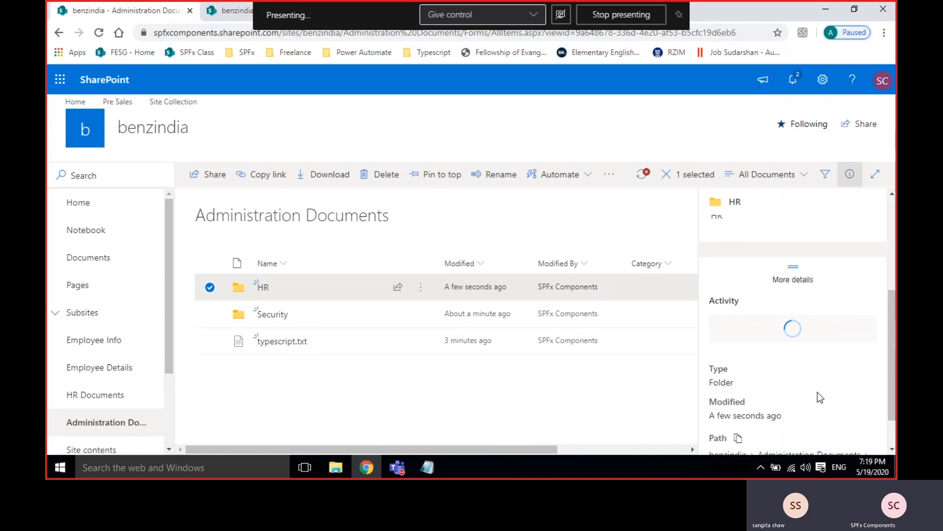
scroll(816, 391, "down", 1)
scroll(815, 390, "up", 3)
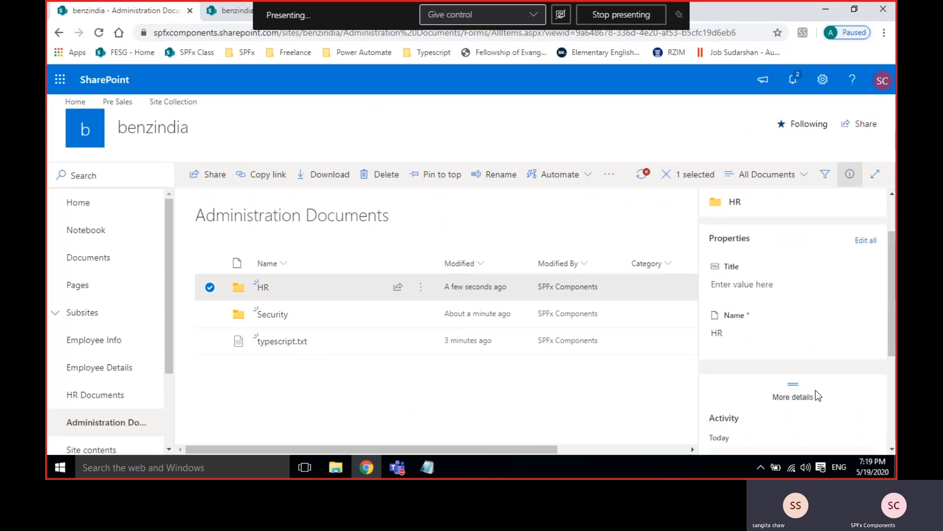
scroll(815, 392, "down", 4)
scroll(816, 391, "up", 4)
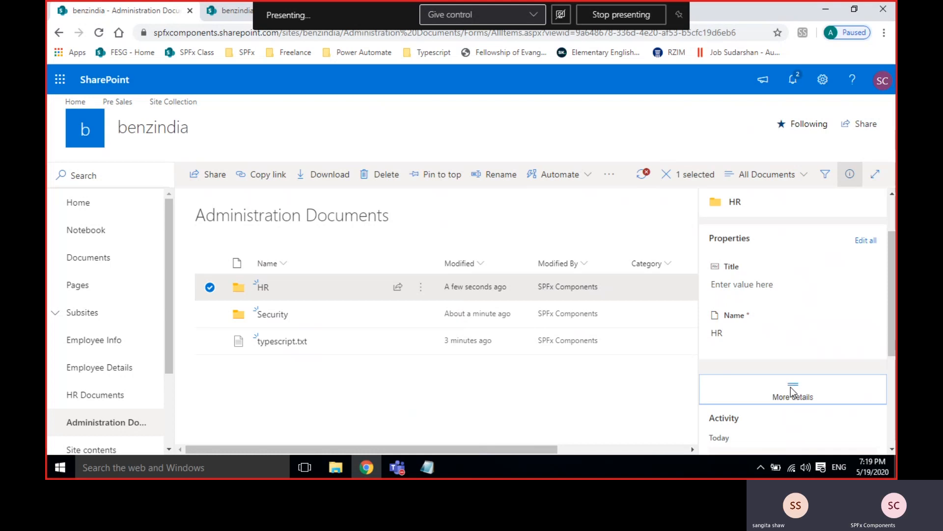
scroll(792, 388, "down", 3)
scroll(796, 368, "up", 1)
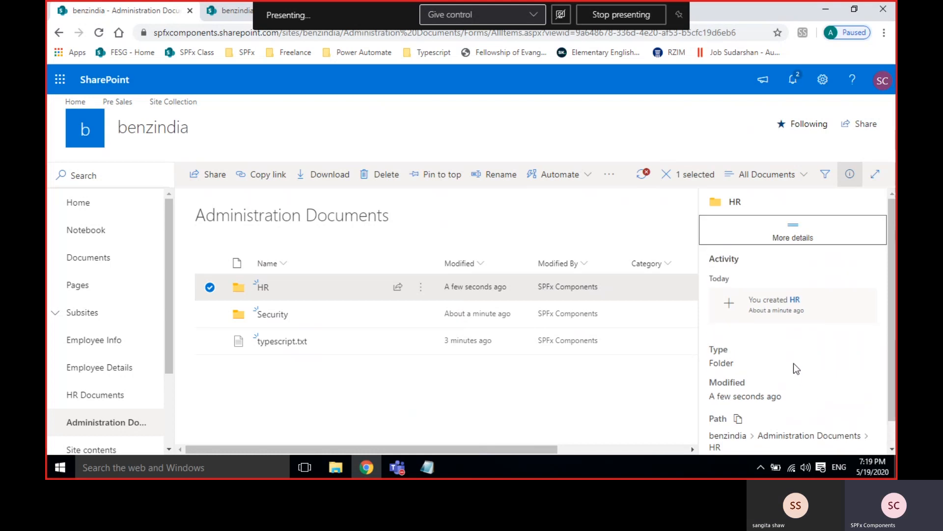
left_click(781, 229)
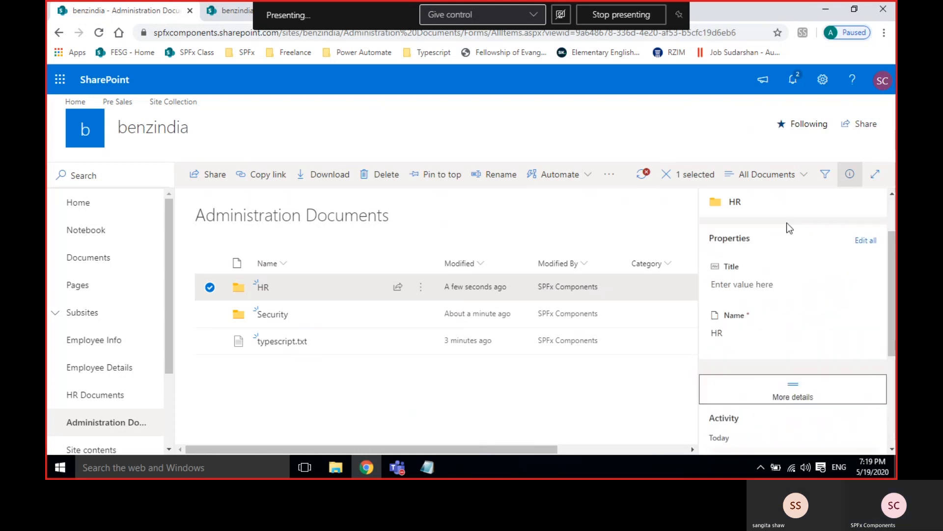
left_click(761, 337)
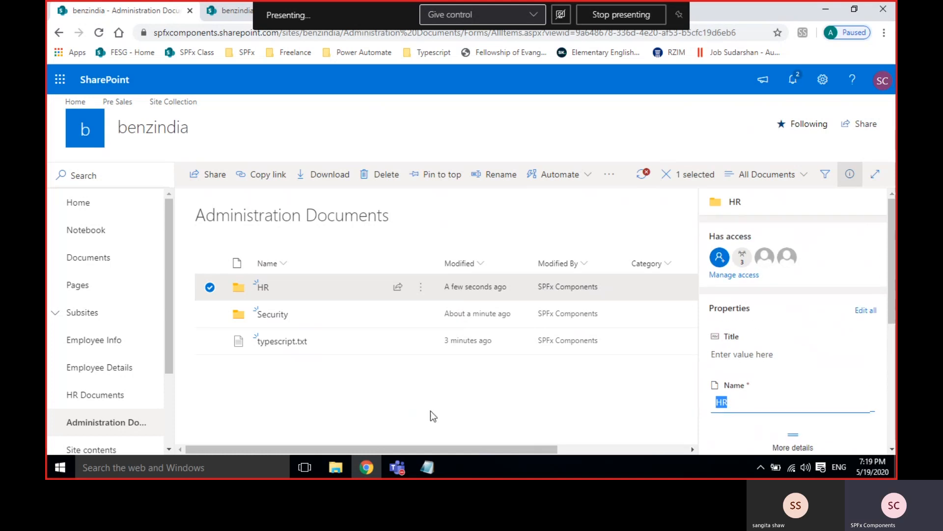
left_click(334, 412)
Open the HR folder and review its options for creating new items and its folder details.
left_click(263, 288)
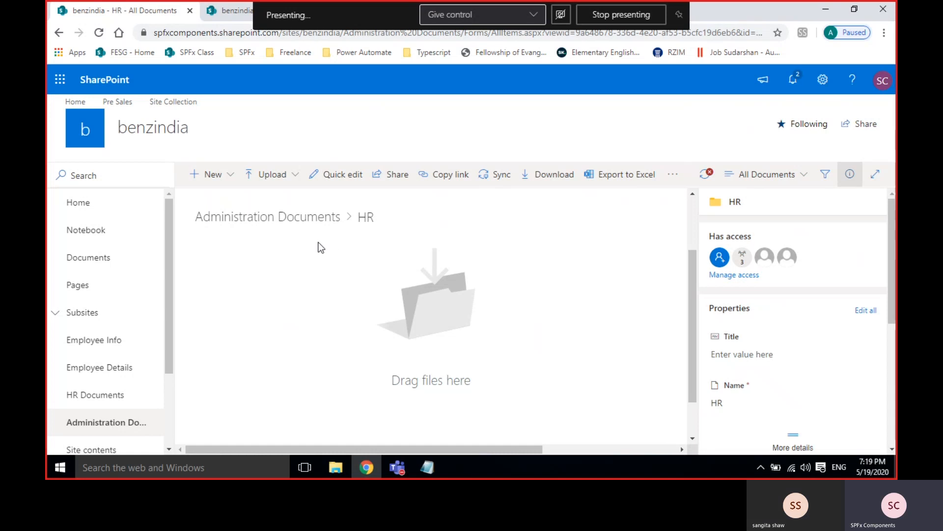
left_click(203, 185)
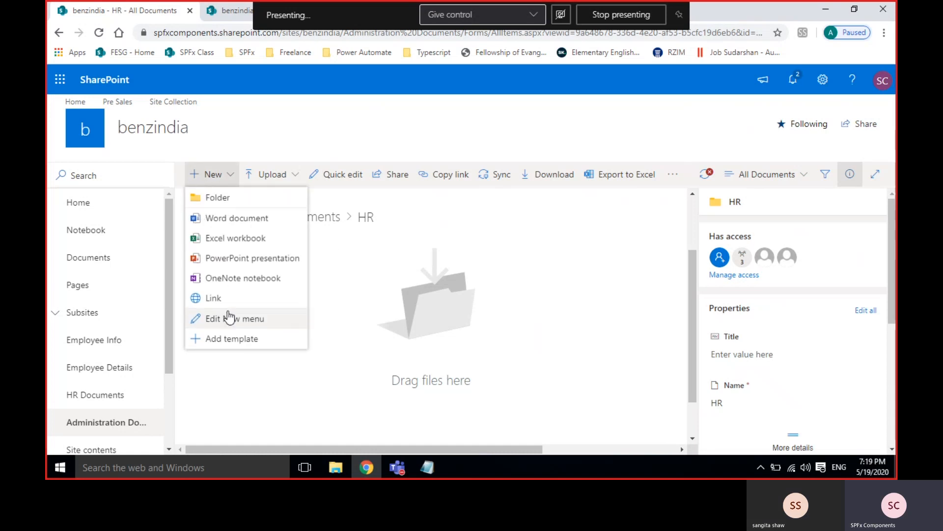
left_click(336, 285)
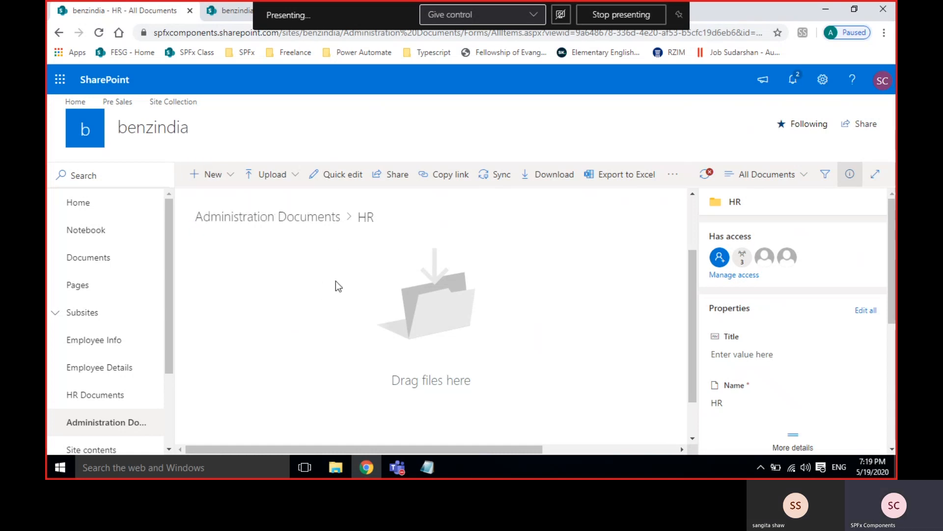
left_click(213, 174)
scroll(844, 342, "down", 2)
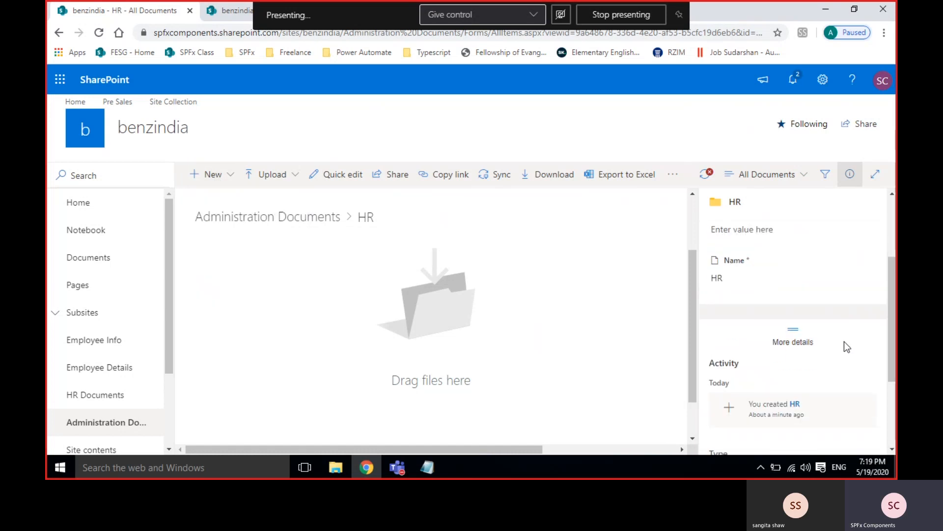
scroll(845, 342, "down", 2)
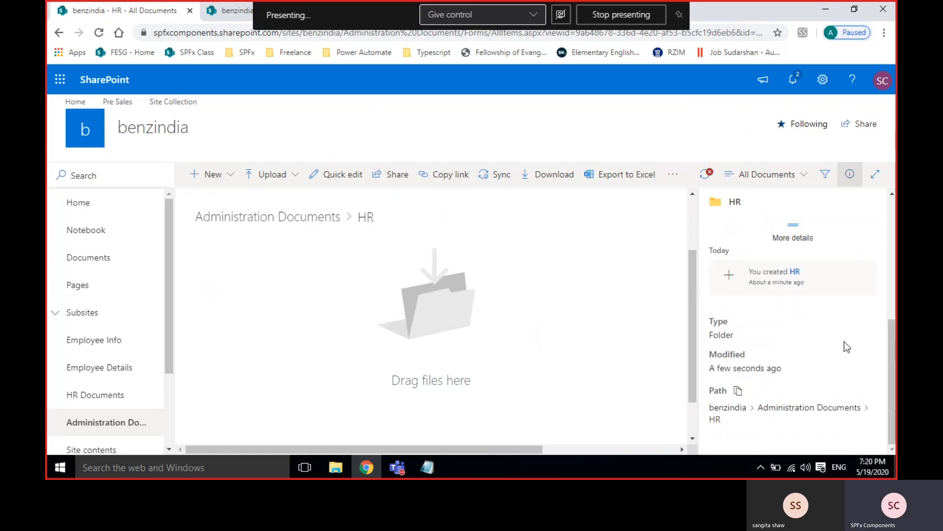
scroll(844, 341, "up", 4)
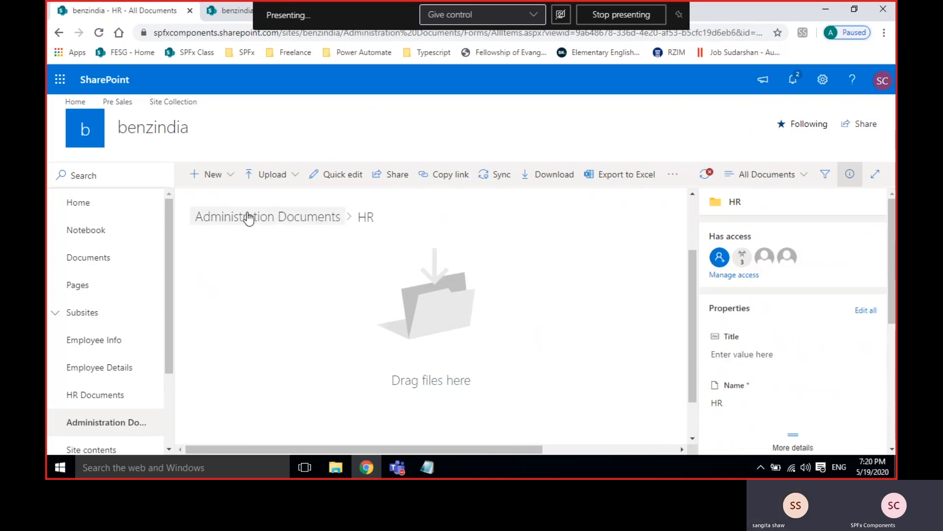
Upload the spfx text file from the Students folder on the desktop into the HR folder.
left_click(270, 175)
left_click(202, 343)
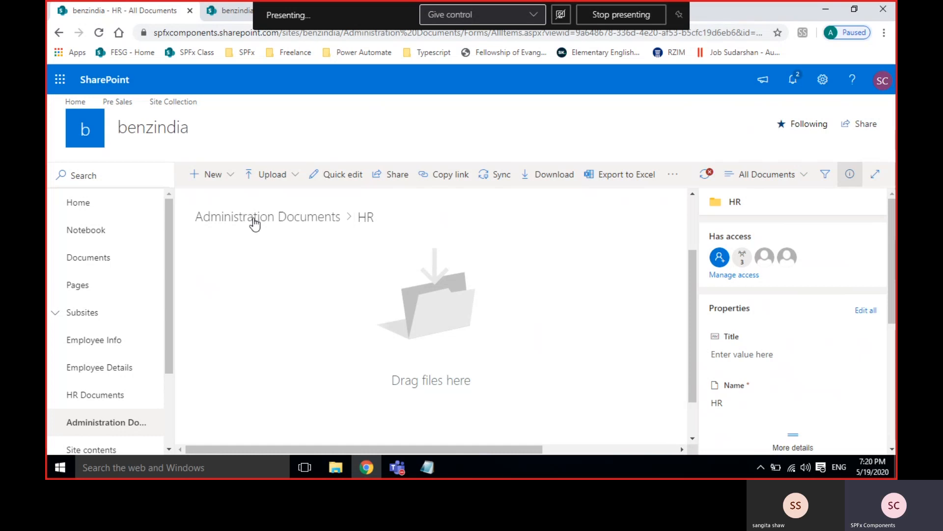
left_click(271, 178)
left_click(273, 195)
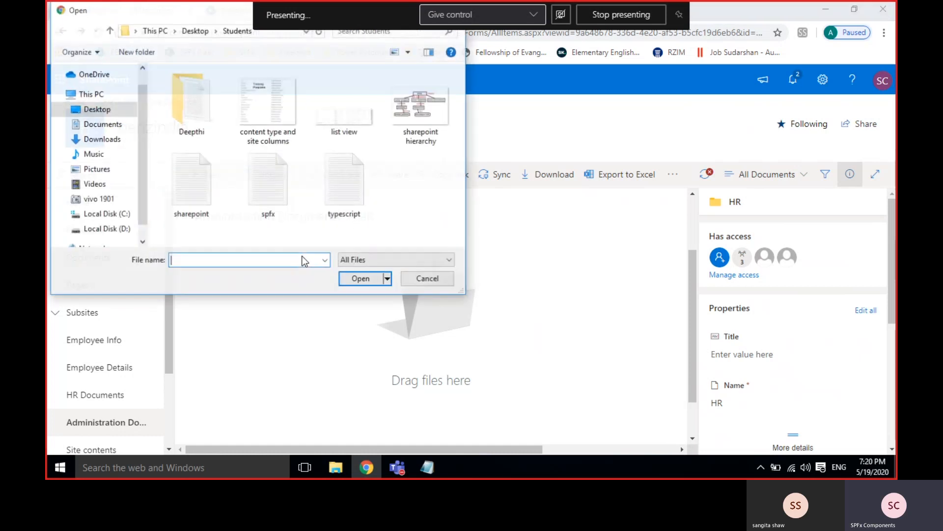
double_click(276, 188)
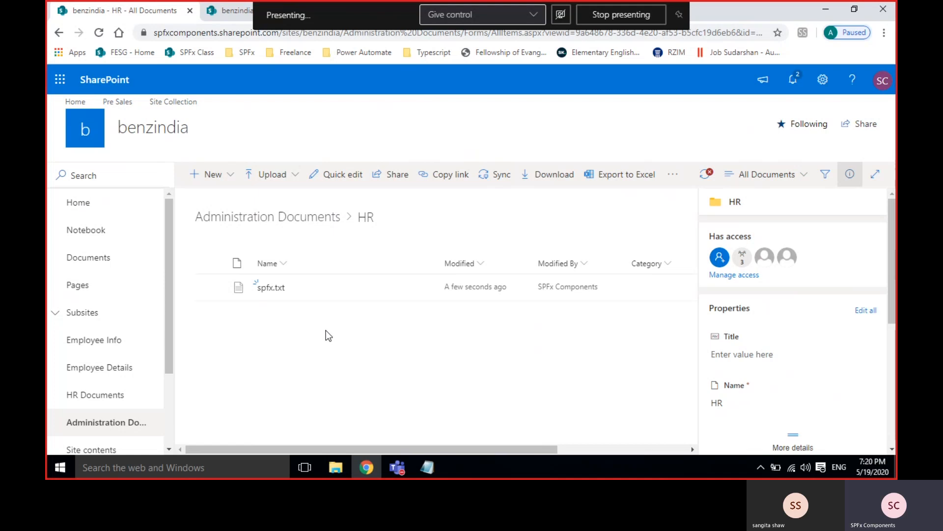
Set the Category of spfx.txt to "spfx" in its properties, then close the details and deselect the file.
left_click(209, 287)
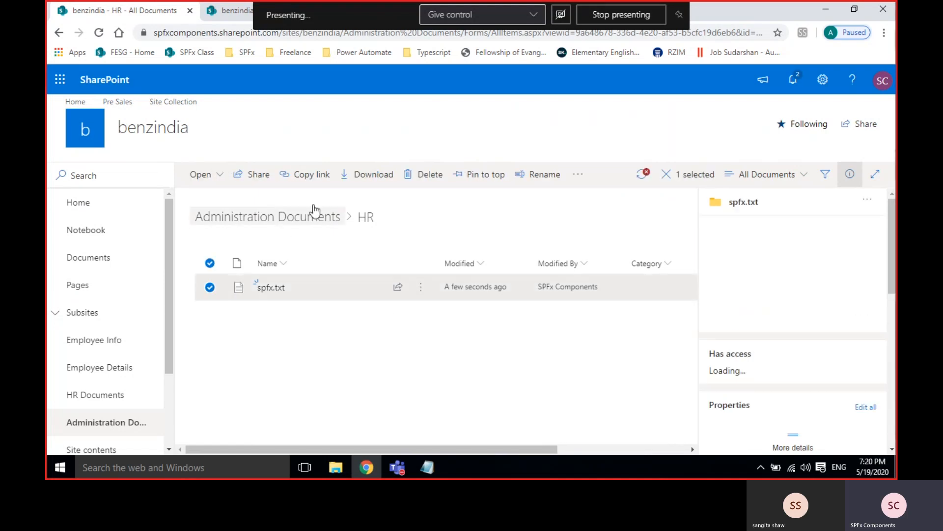
left_click(210, 287)
left_click(213, 291)
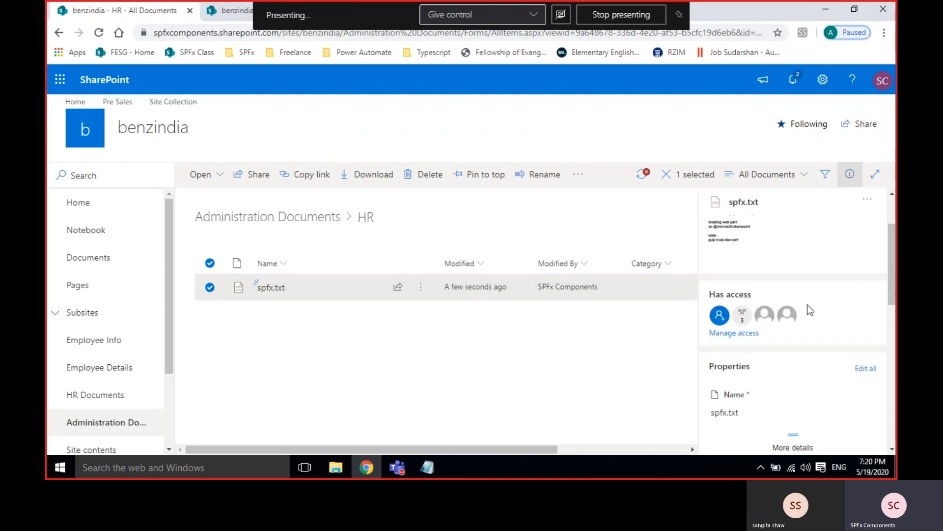
scroll(807, 304, "down", 3)
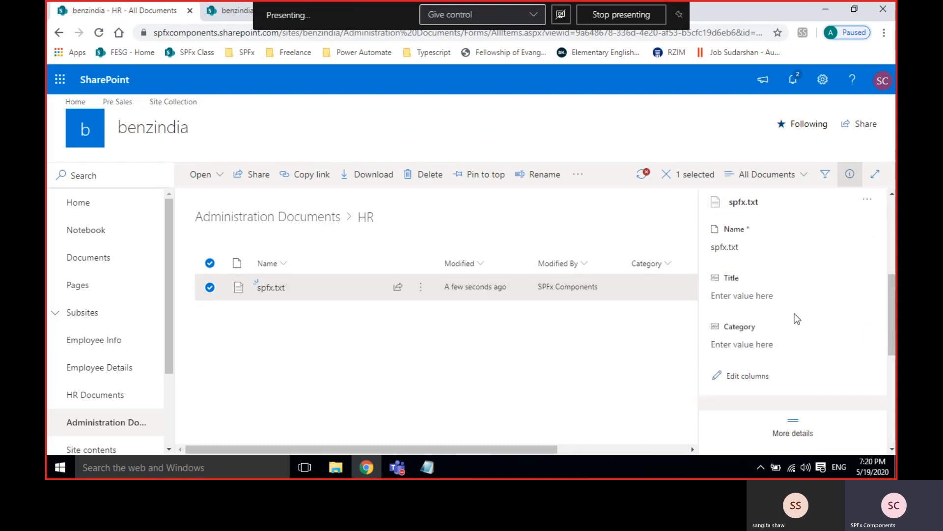
left_click(726, 344)
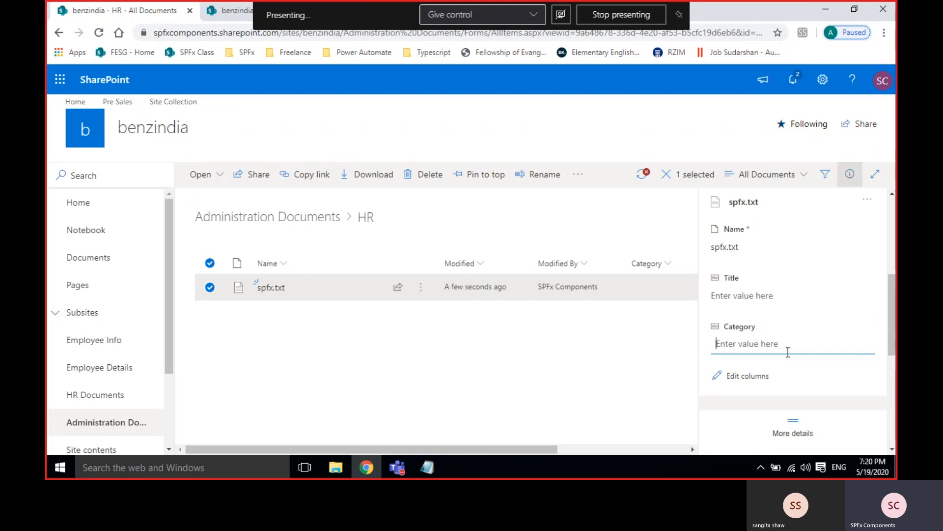
type("s")
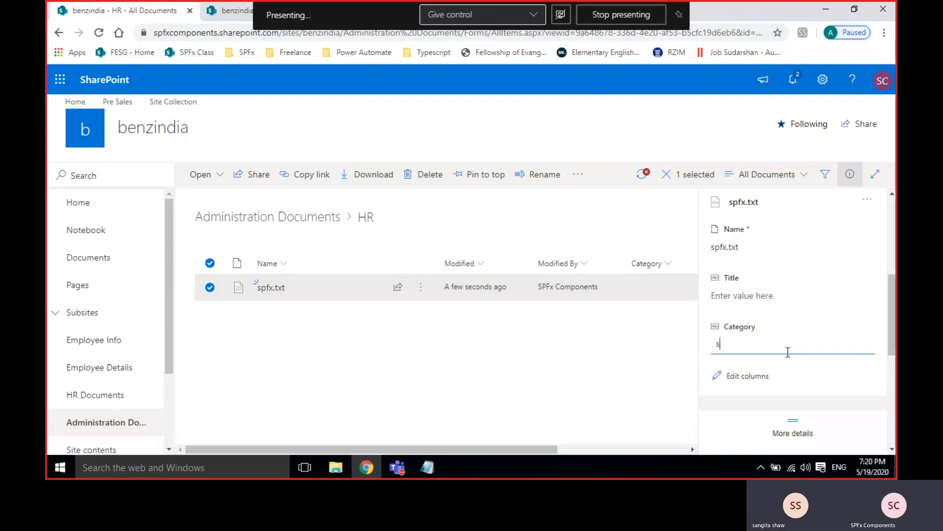
type("pfx")
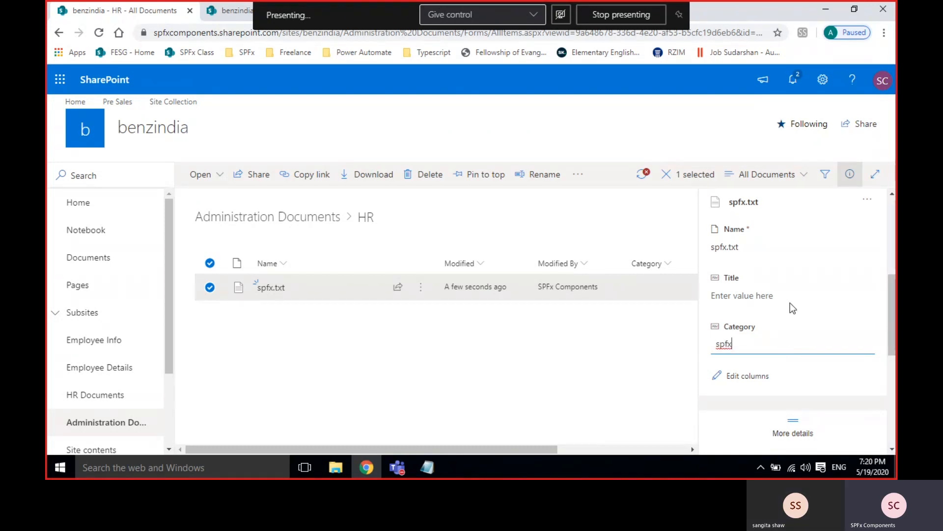
scroll(791, 303, "down", 5)
scroll(791, 302, "up", 10)
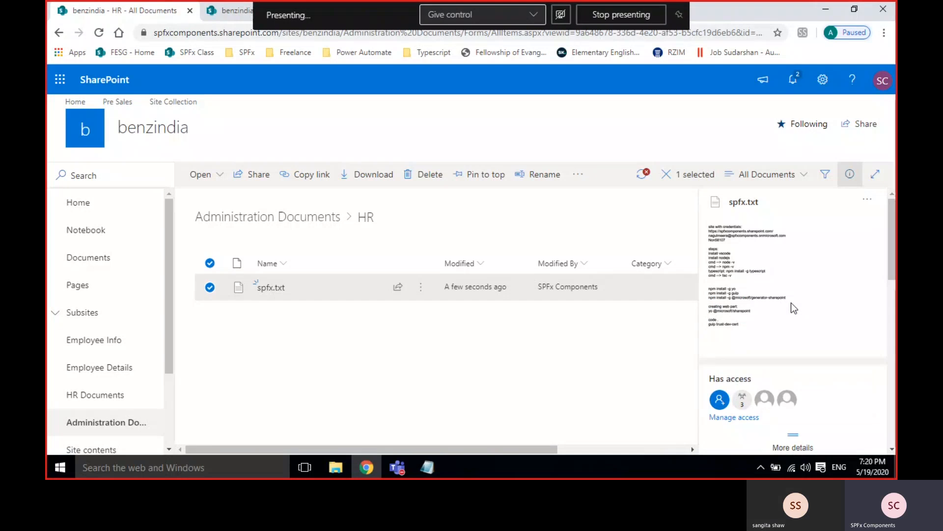
left_click(852, 176)
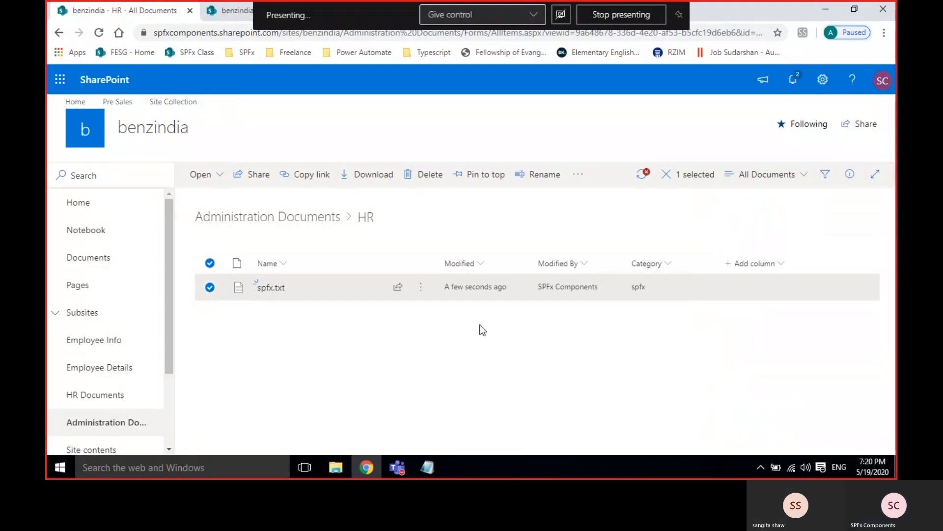
left_click(210, 287)
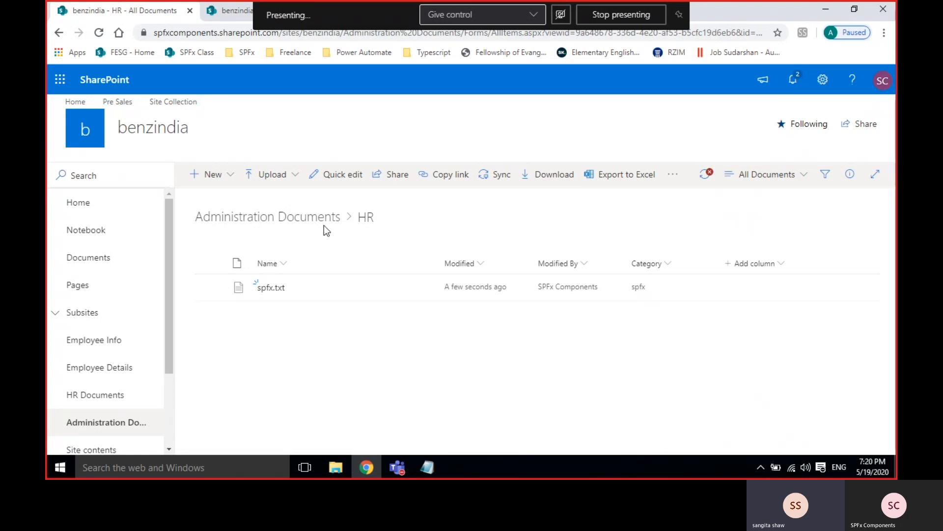
Create a new Excel workbook in the HR folder and name it "spfx".
left_click(206, 174)
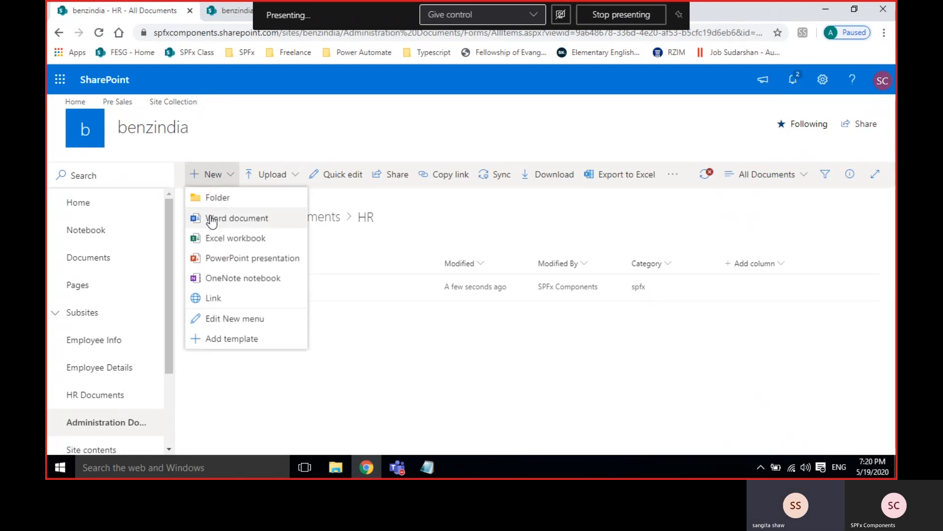
left_click(241, 242)
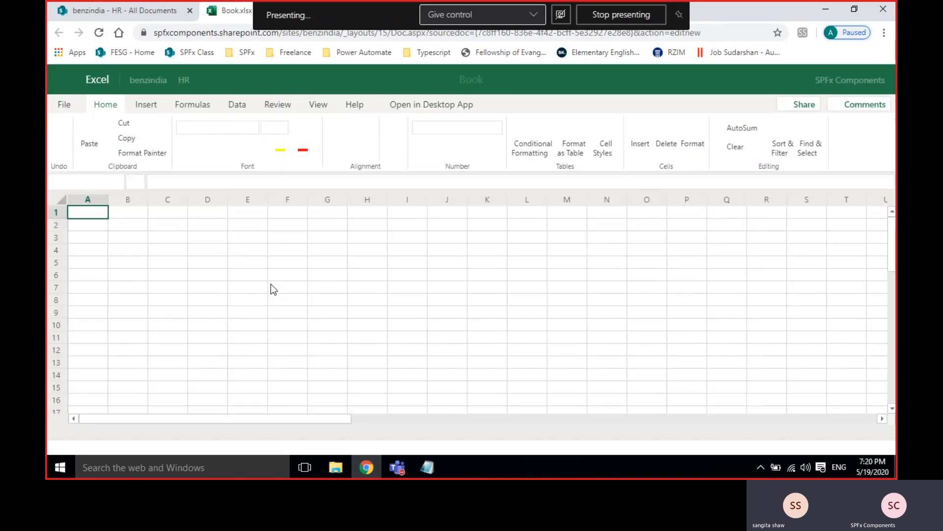
left_click(483, 81)
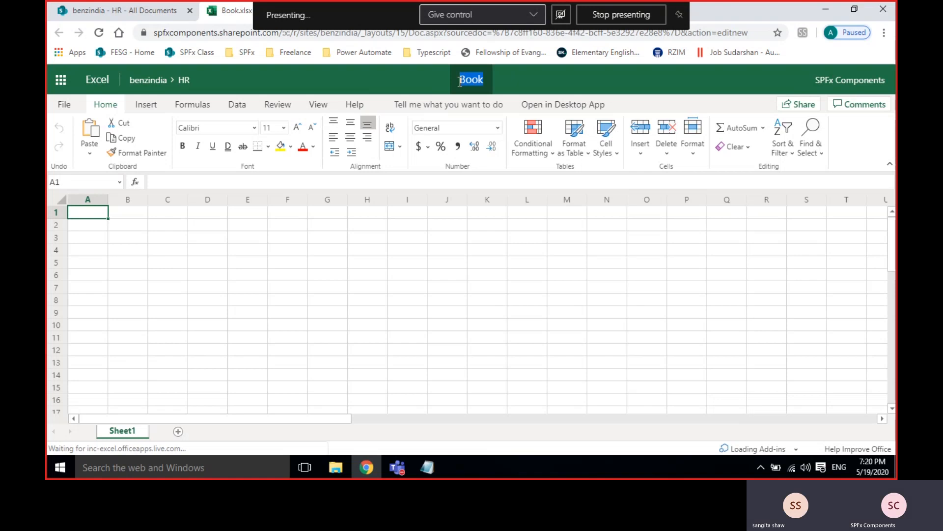
type("spfx")
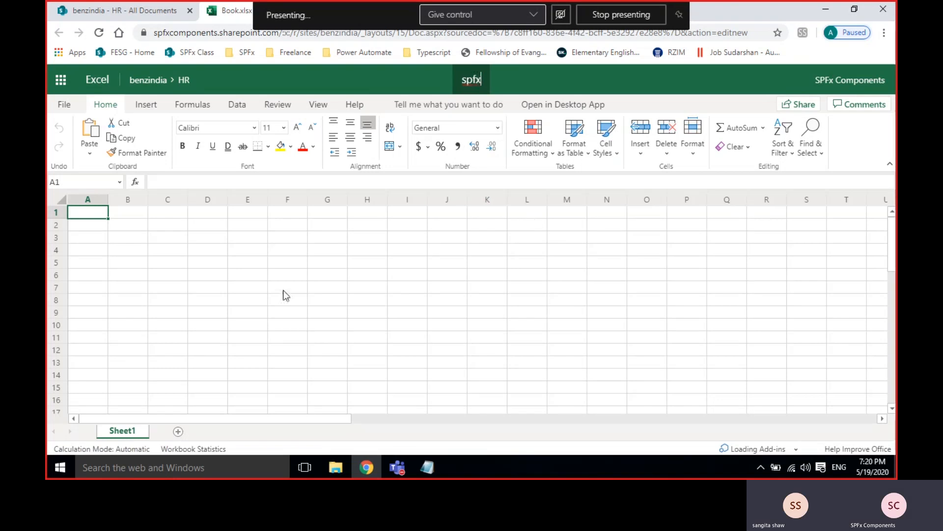
Enter "spfx" in cell E8 of the new workbook, then close the workbook and return to the HR folder.
left_click(248, 298)
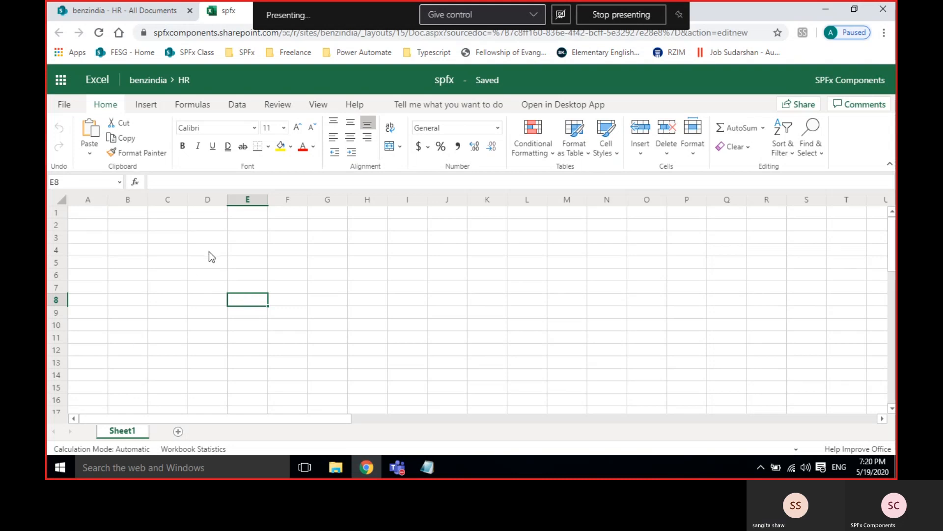
type("spc")
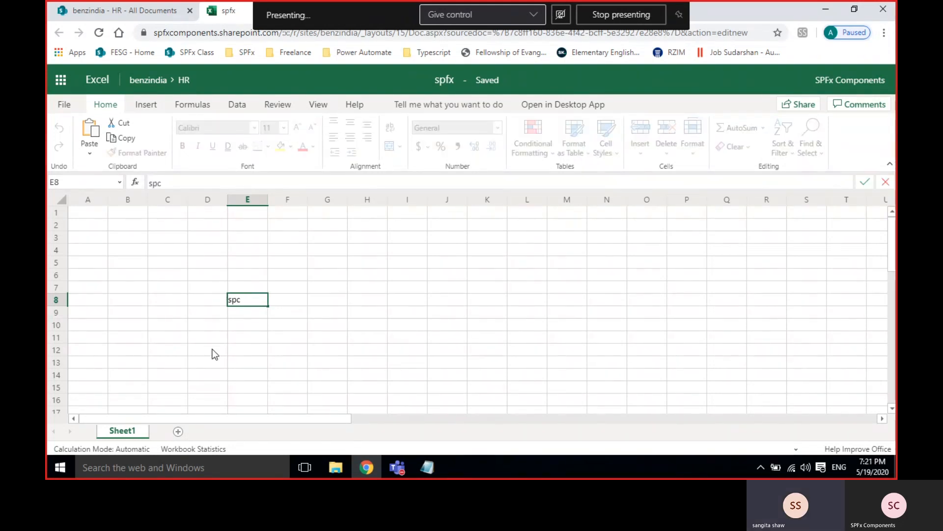
key("BackSpace")
type("fx")
left_click(196, 306)
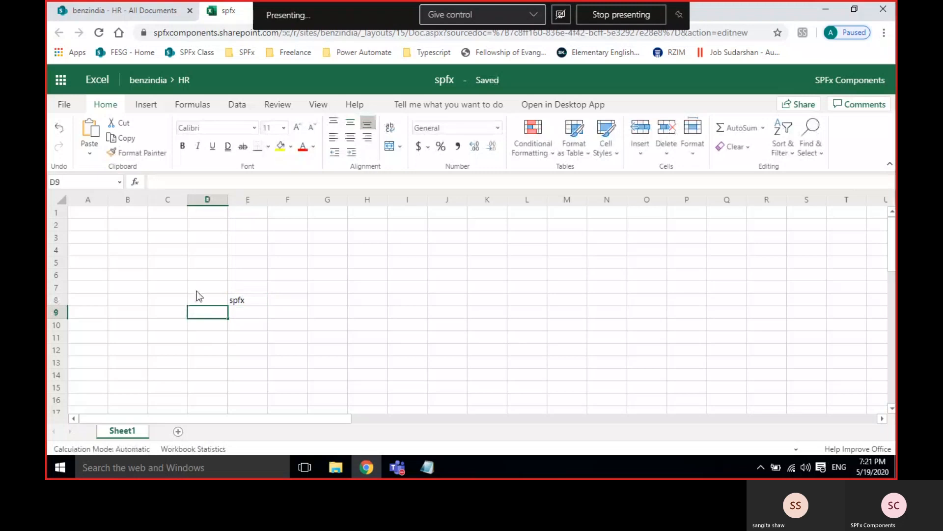
right_click(220, 9)
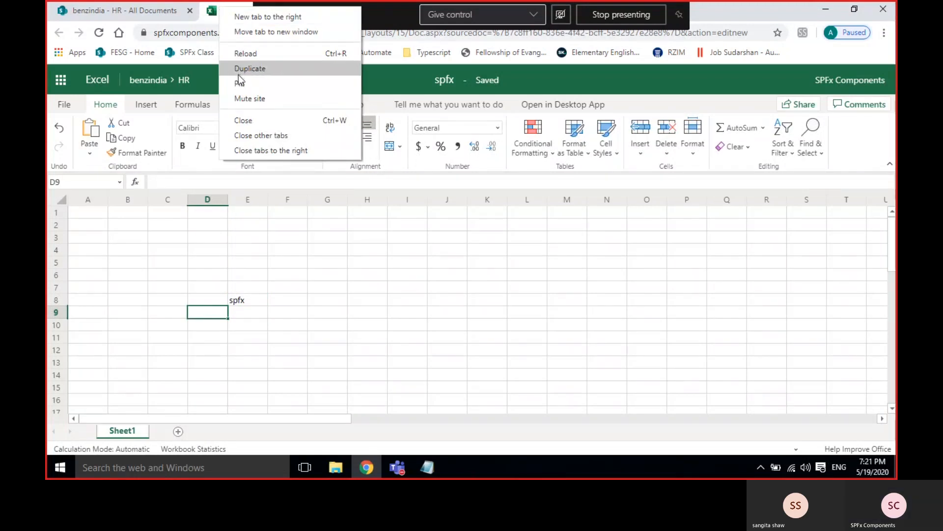
left_click(244, 120)
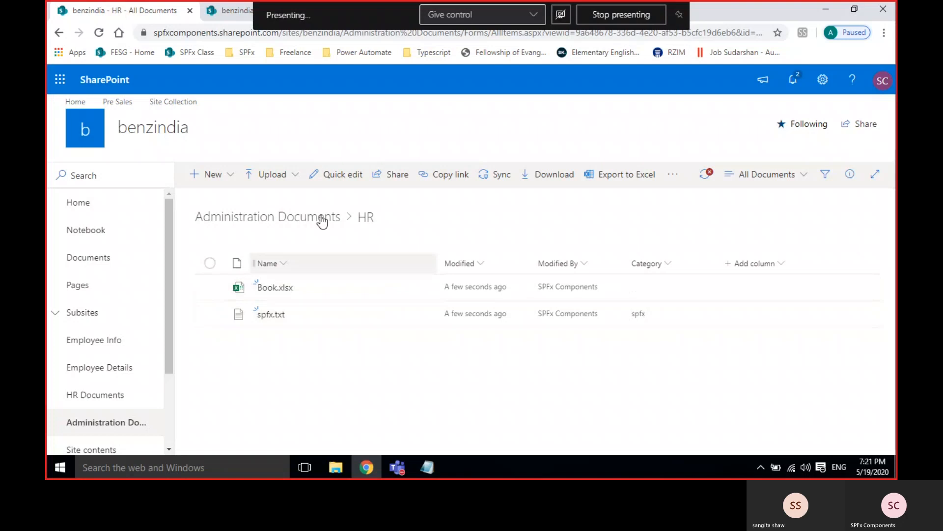
Try to set the Category of the new Excel workbook to "spfx" in its properties.
left_click(227, 296)
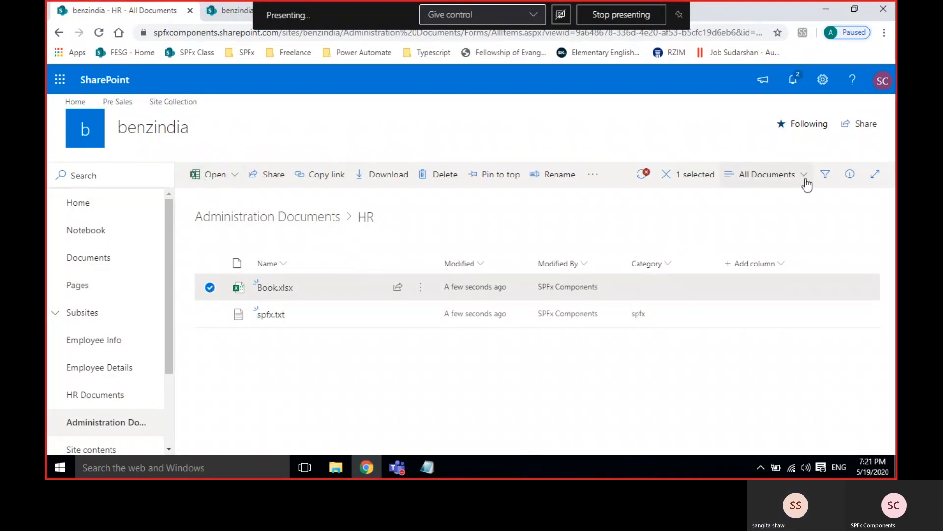
left_click(850, 174)
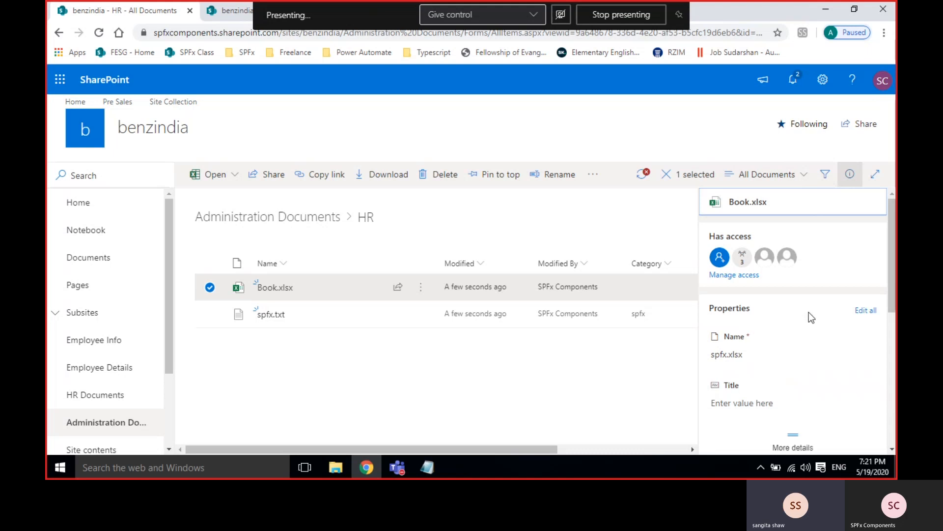
scroll(808, 311, "down", 3)
left_click(759, 326)
type("spf")
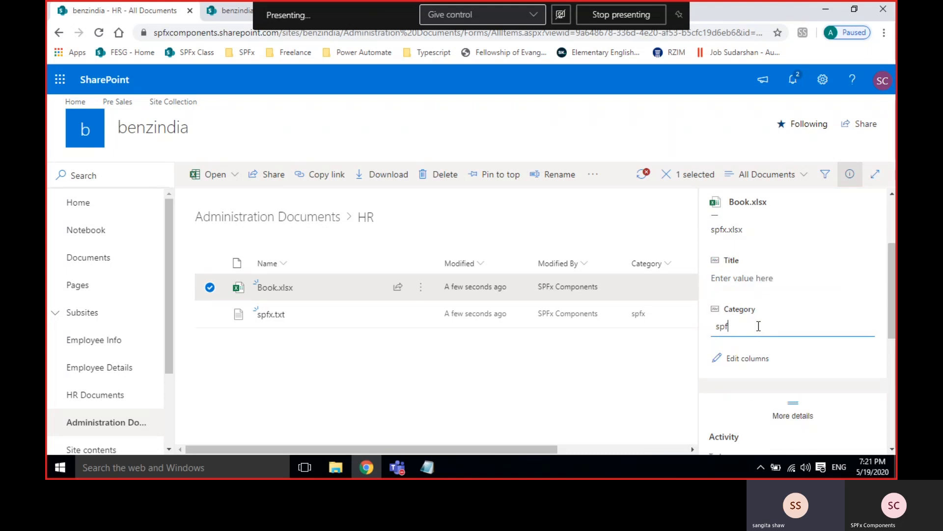
type("x")
left_click(634, 388)
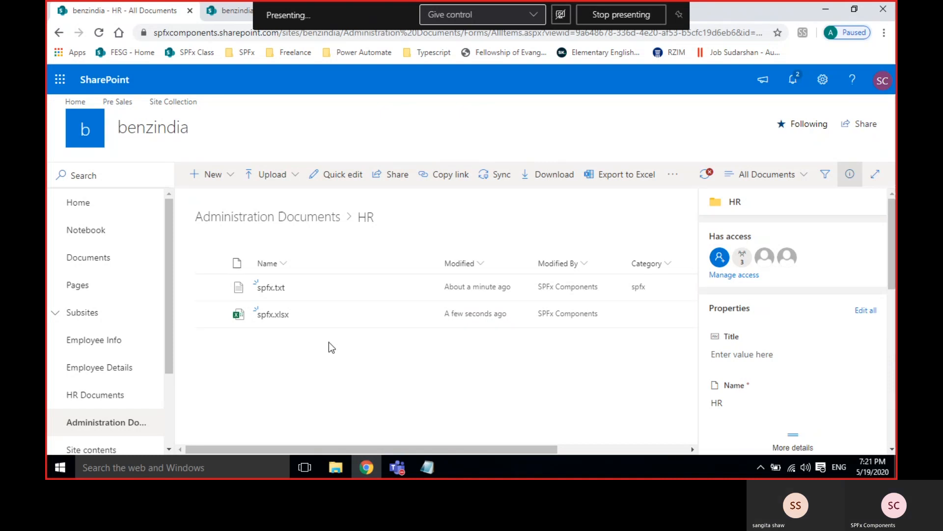
Close the file details, then set the Category of spfx.xlsx to "spfx" using quick edit and exit editing.
left_click(211, 313)
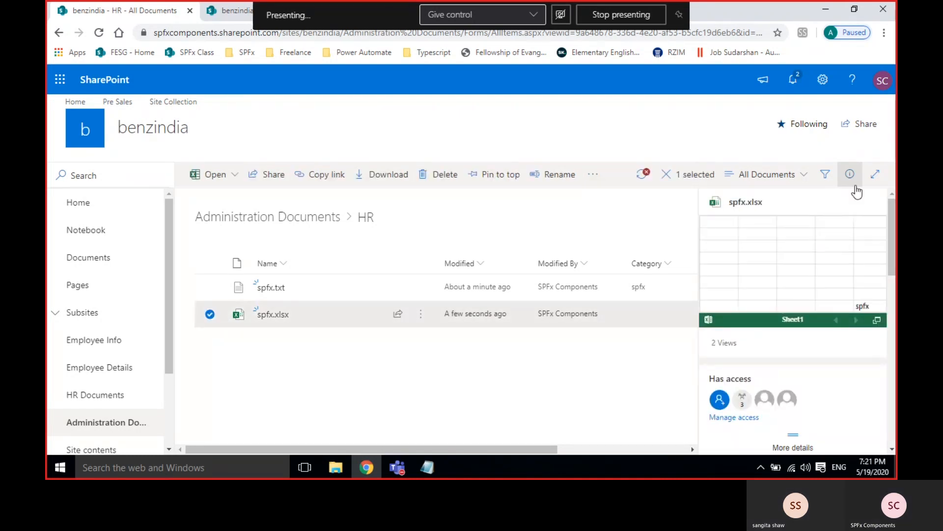
left_click(850, 174)
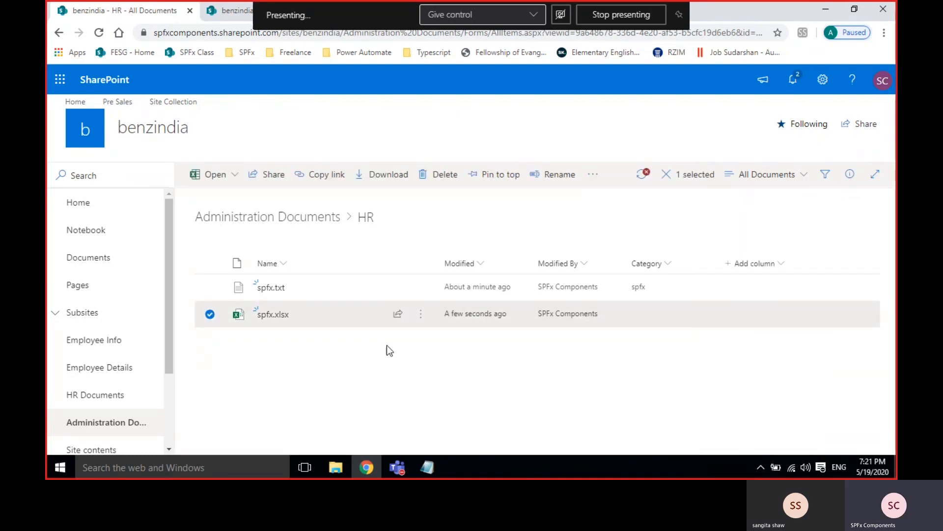
left_click(209, 313)
left_click(342, 174)
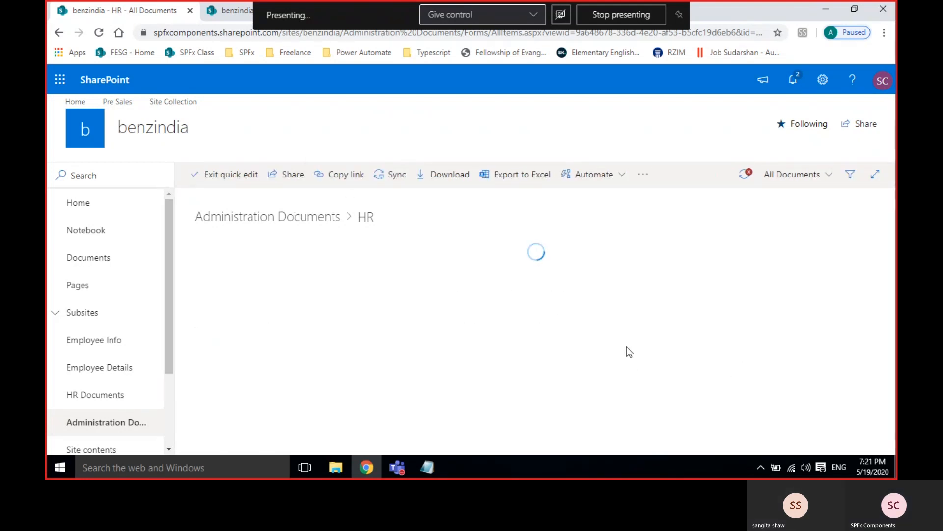
left_click(569, 314)
type("spfx")
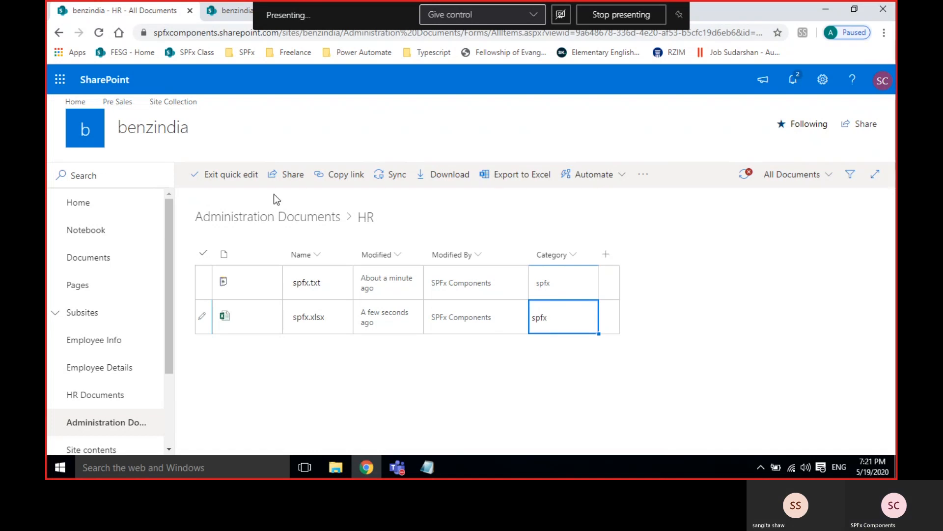
left_click(228, 176)
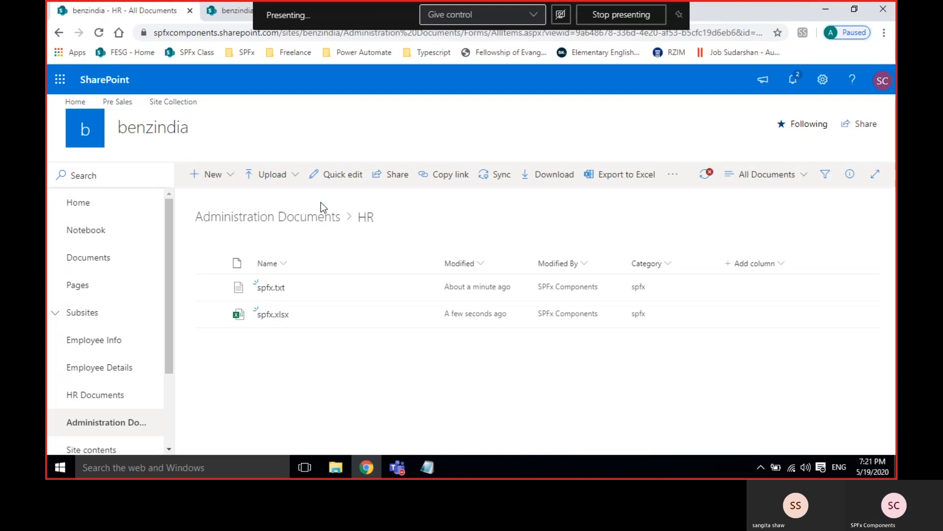
Upload the typescript text file from the Students folder into the HR folder and close the file picker.
left_click(276, 186)
left_click(258, 196)
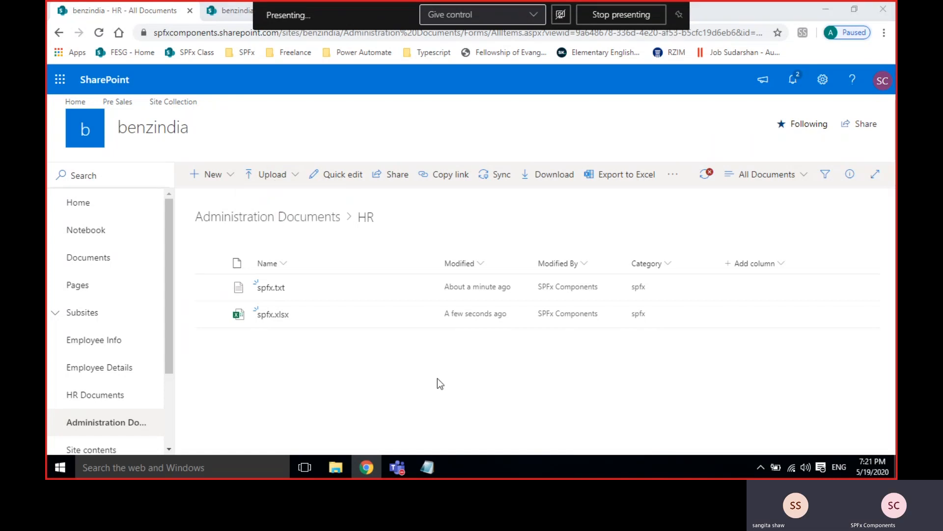
left_click_drag(343, 170, 307, 354)
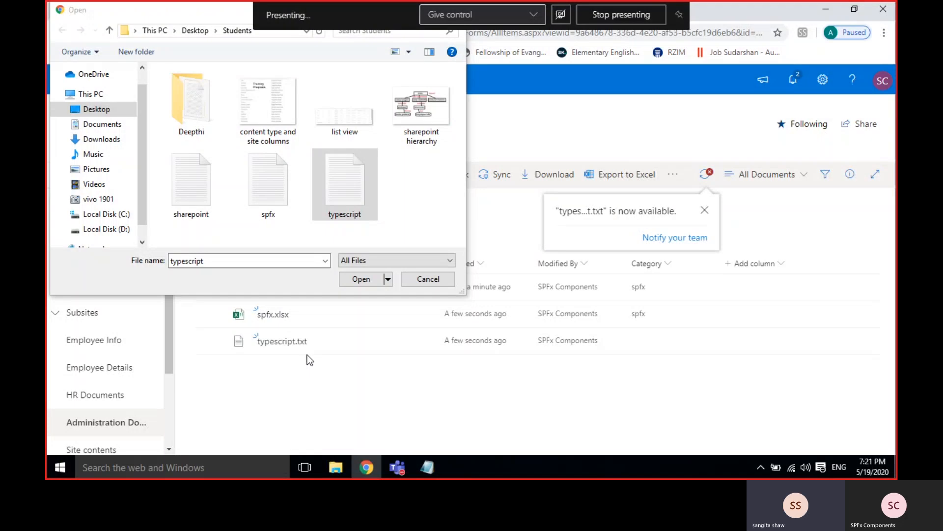
left_click(422, 281)
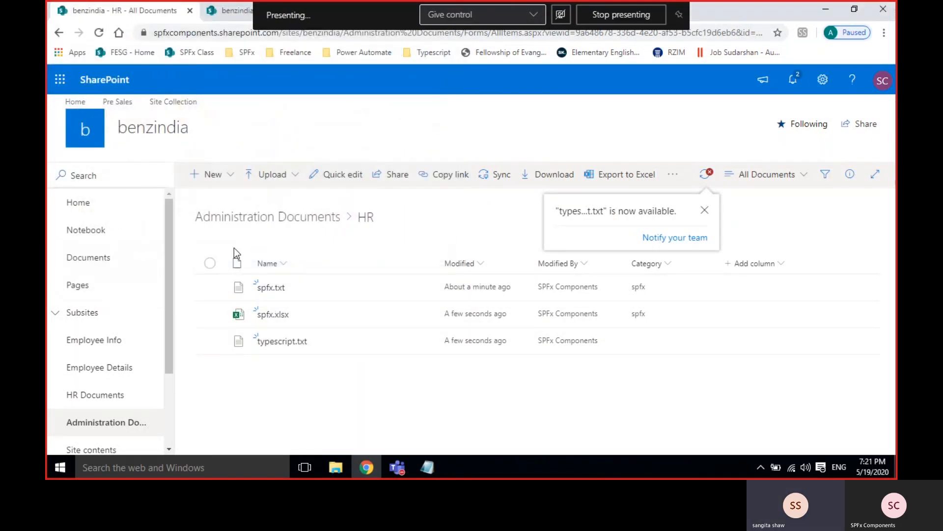
Set the Category of typescript.txt to "typescript" using quick edit and exit editing.
left_click(355, 175)
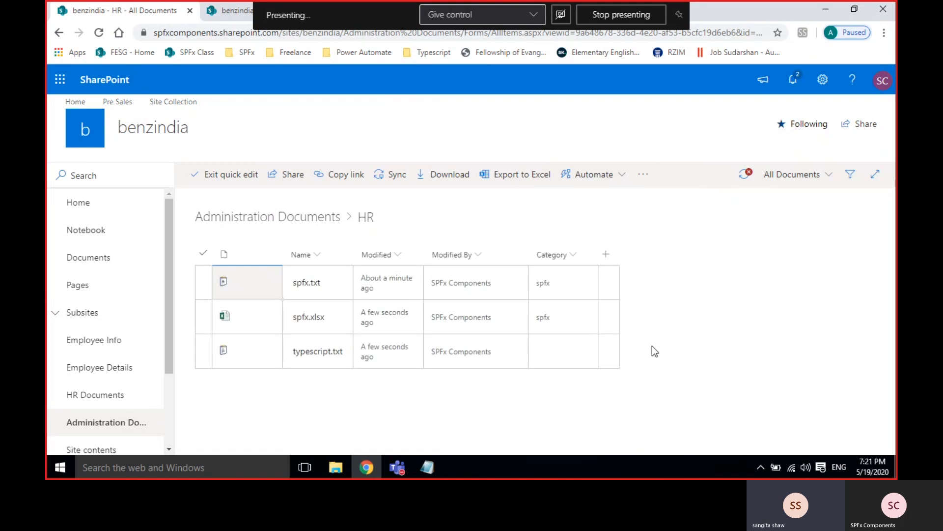
left_click(565, 356)
type("typ")
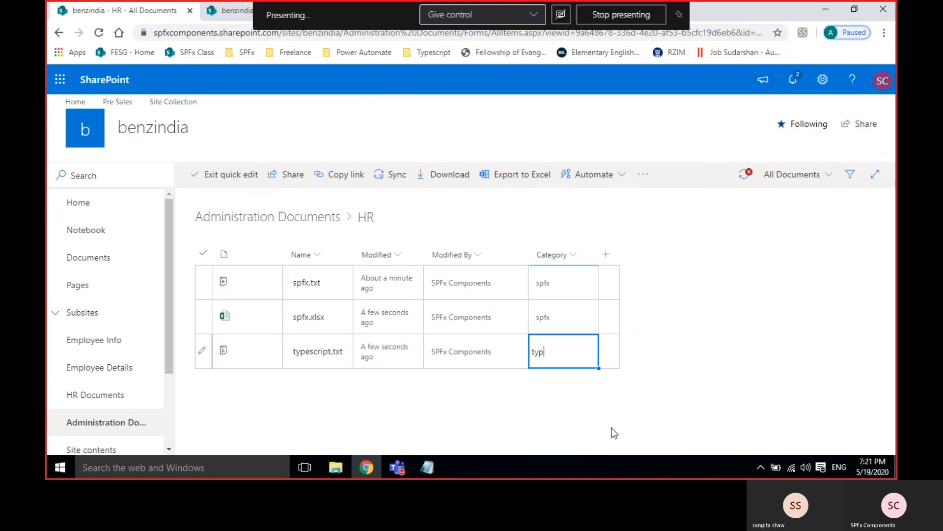
type("escript")
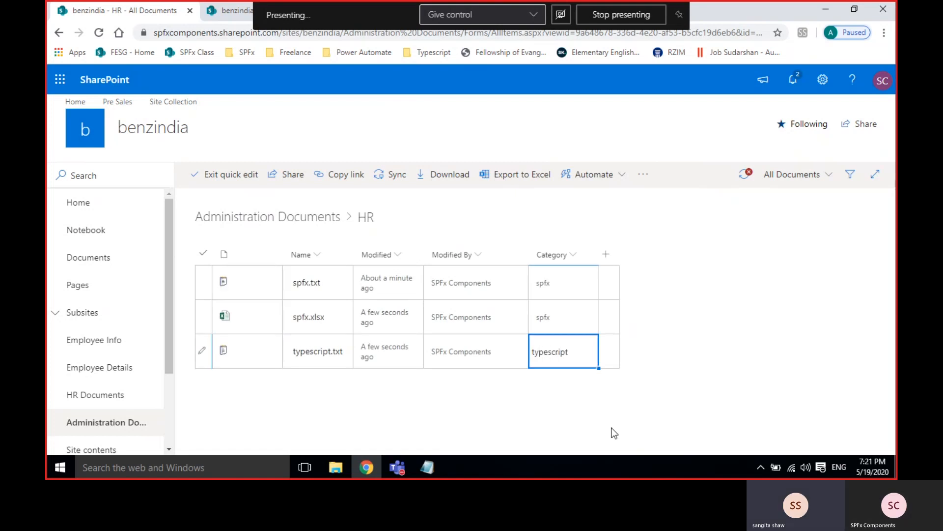
left_click(228, 176)
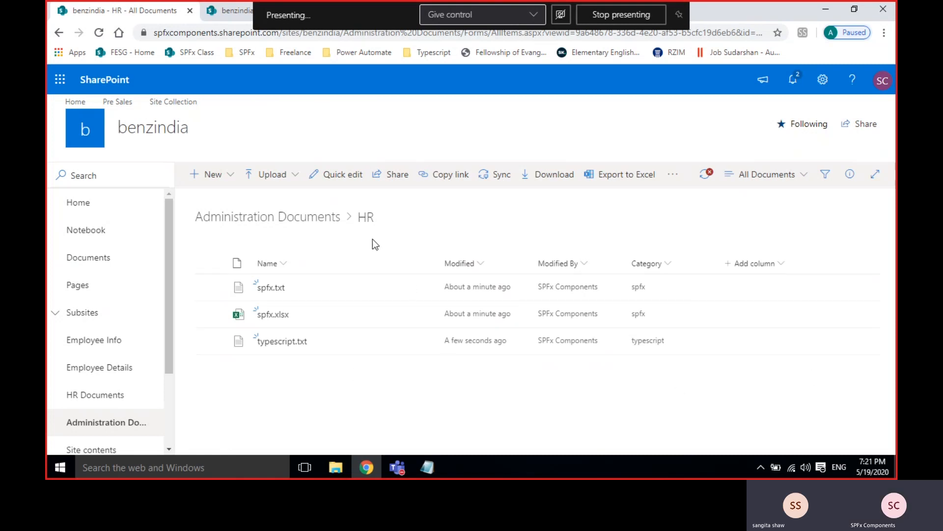
Edit the current All Documents view to group items first by the Category column in ascending order, and save it.
left_click(810, 172)
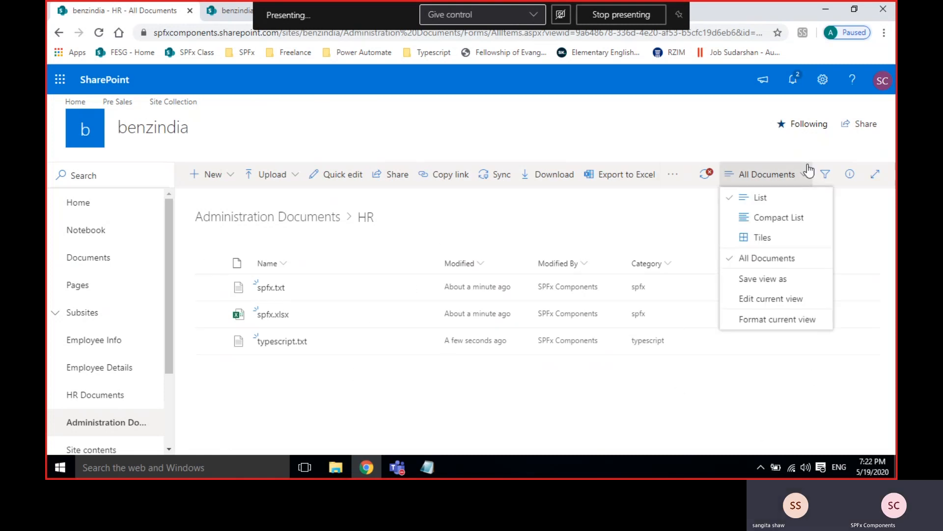
left_click(781, 305)
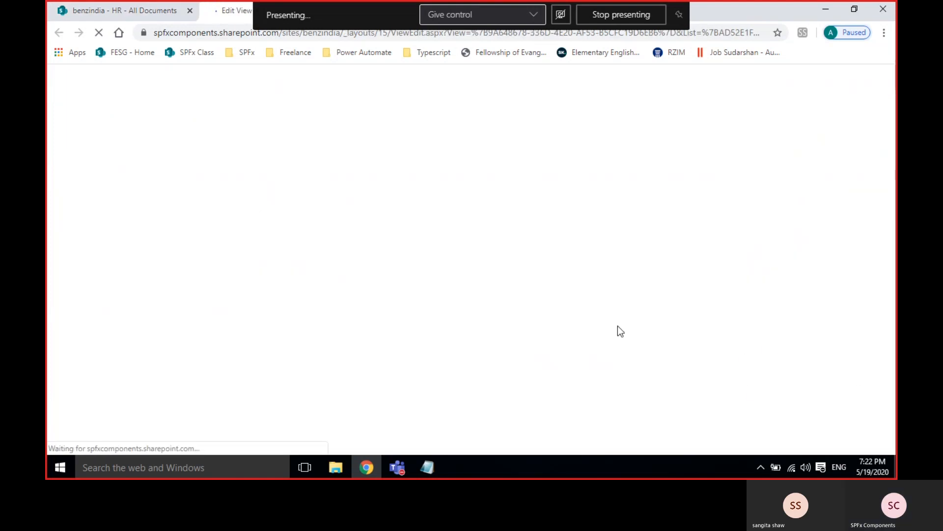
scroll(583, 306, "down", 15)
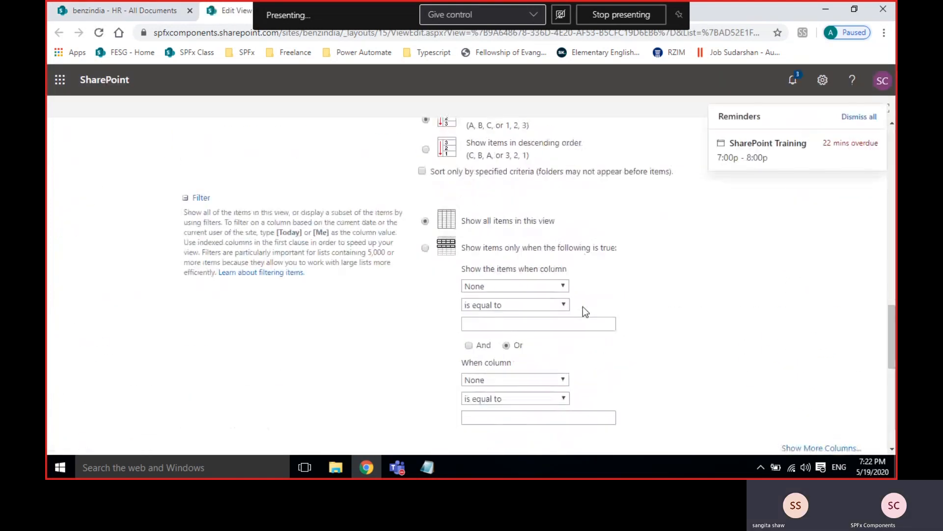
scroll(583, 306, "down", 3)
scroll(241, 242, "up", 5)
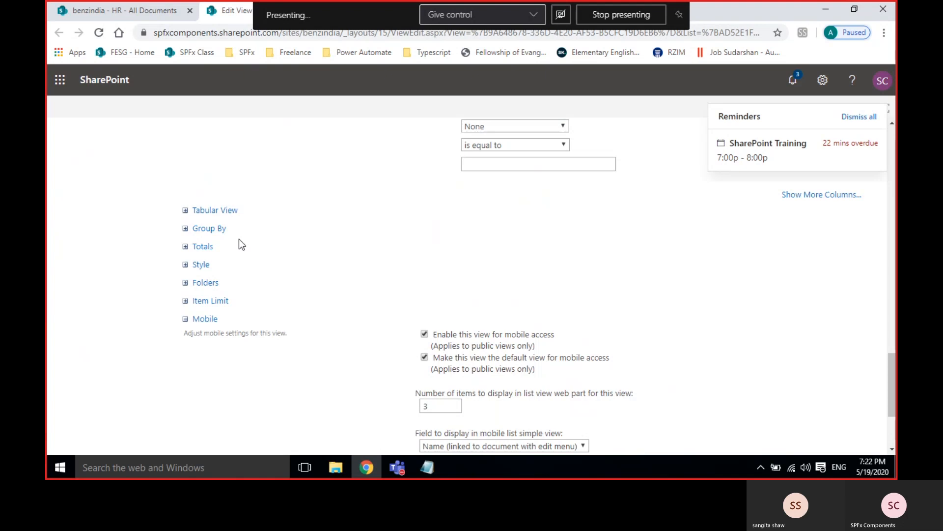
left_click(199, 232)
left_click(458, 268)
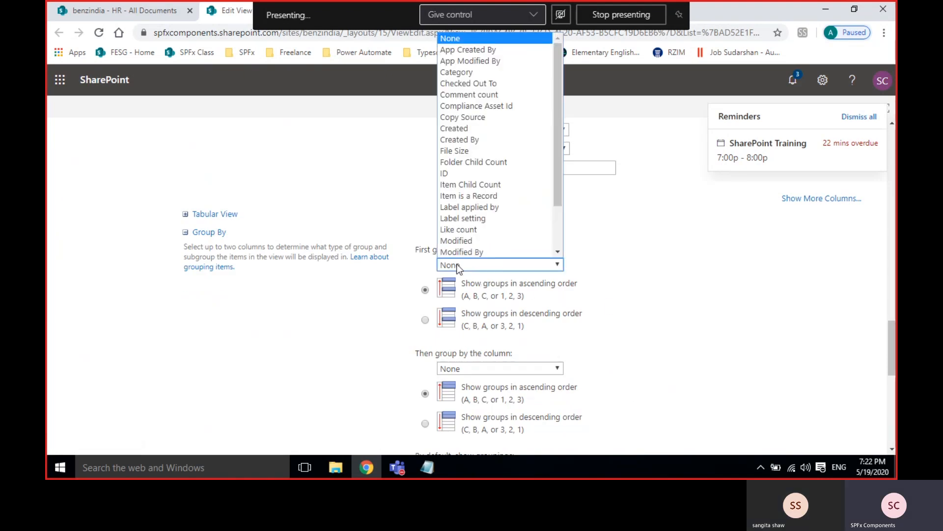
left_click(483, 69)
scroll(765, 298, "down", 10)
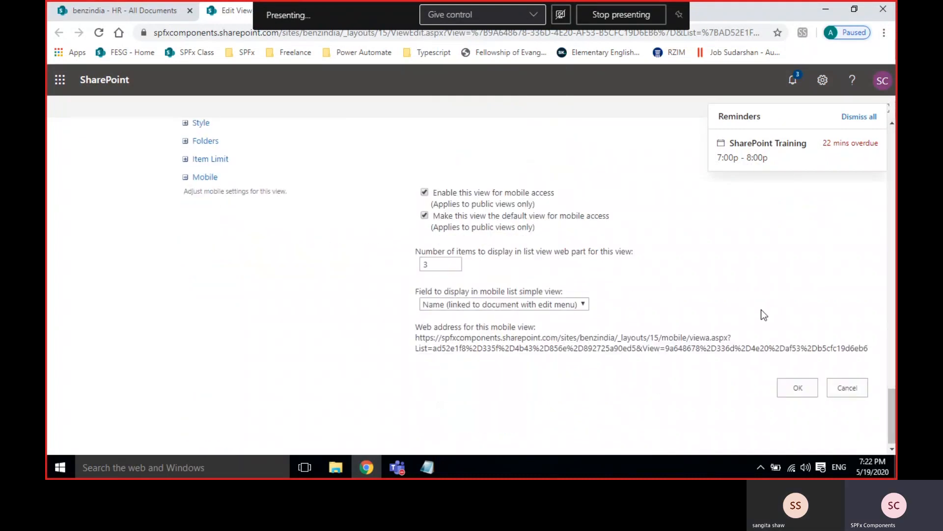
left_click(796, 388)
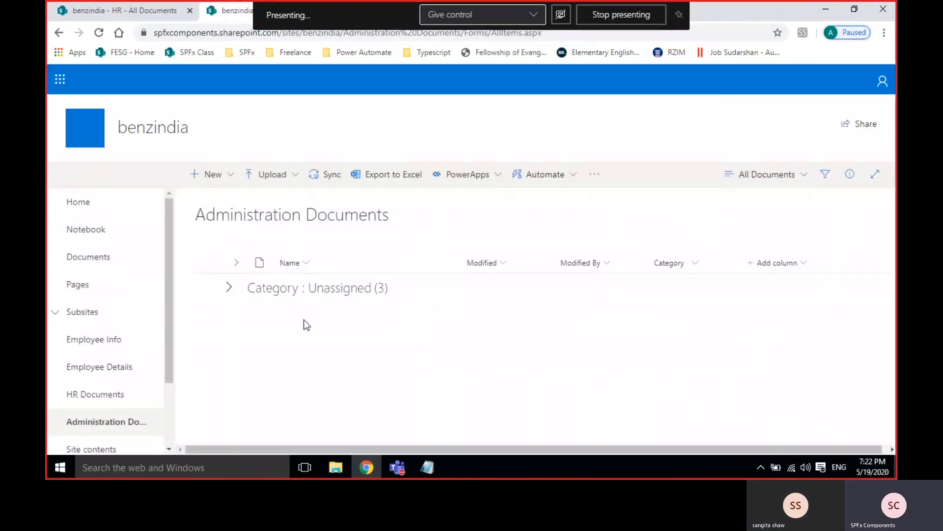
Expand the Unassigned group in the library, then open the HR folder and expand its spfx and typescript category groups.
left_click(228, 289)
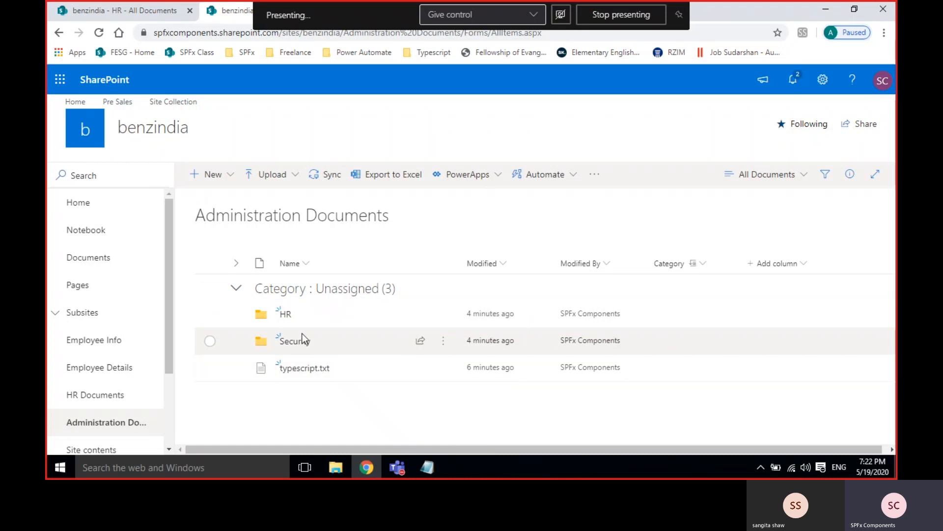
left_click(285, 315)
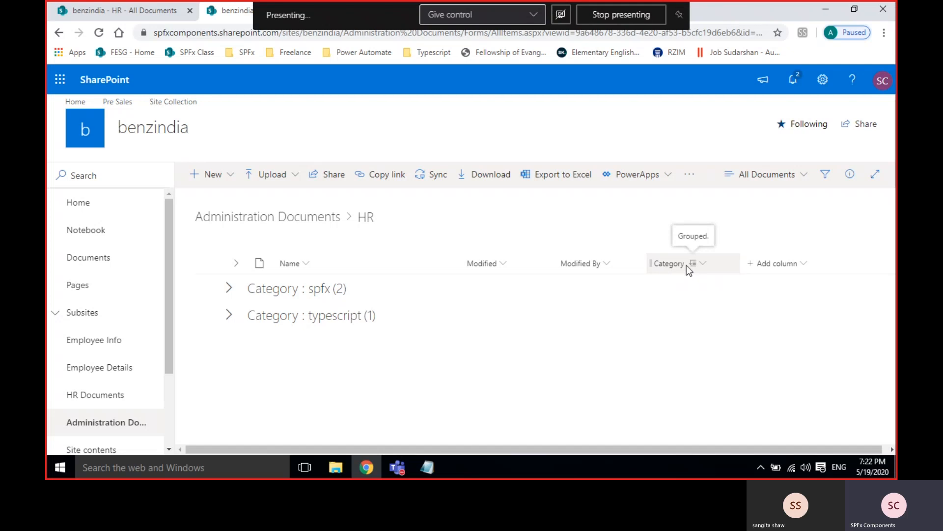
left_click(230, 290)
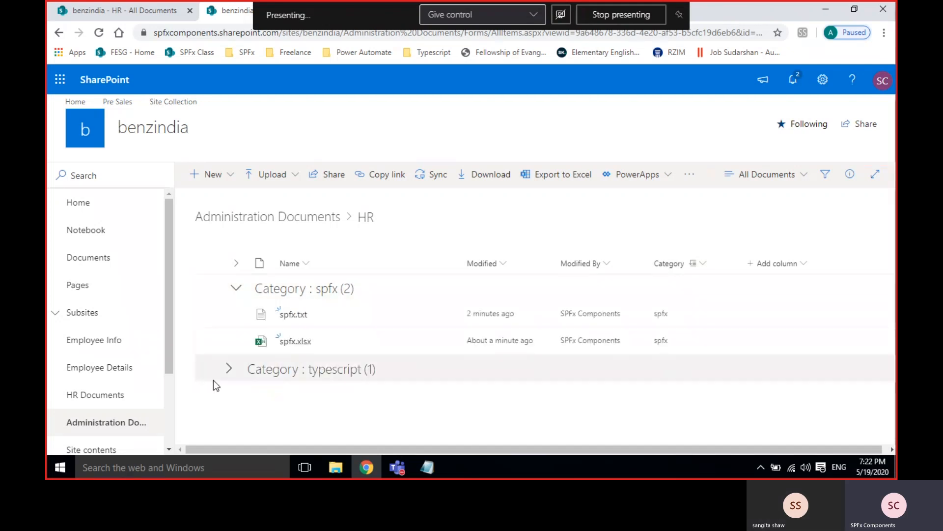
left_click(233, 378)
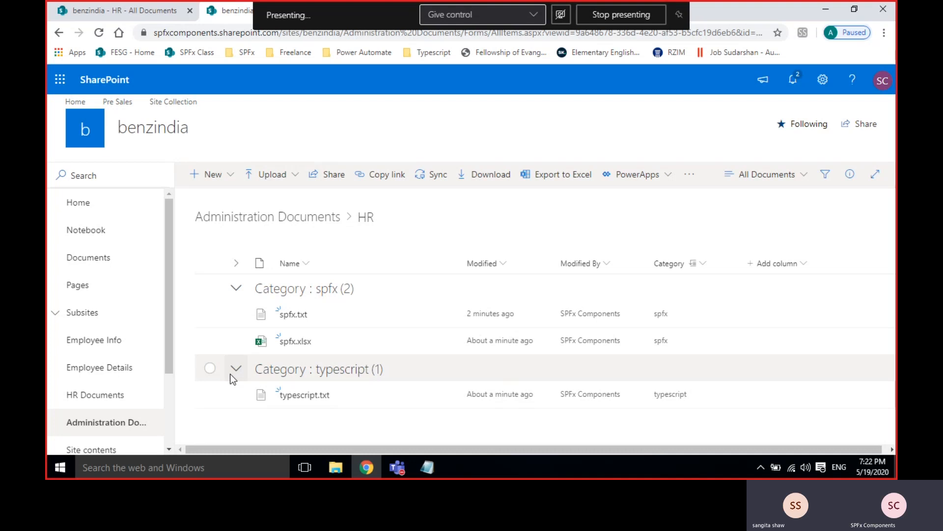
Compare the Category grouping at the Administration Documents root with that in the HR folder, ending at the library root.
left_click(199, 216)
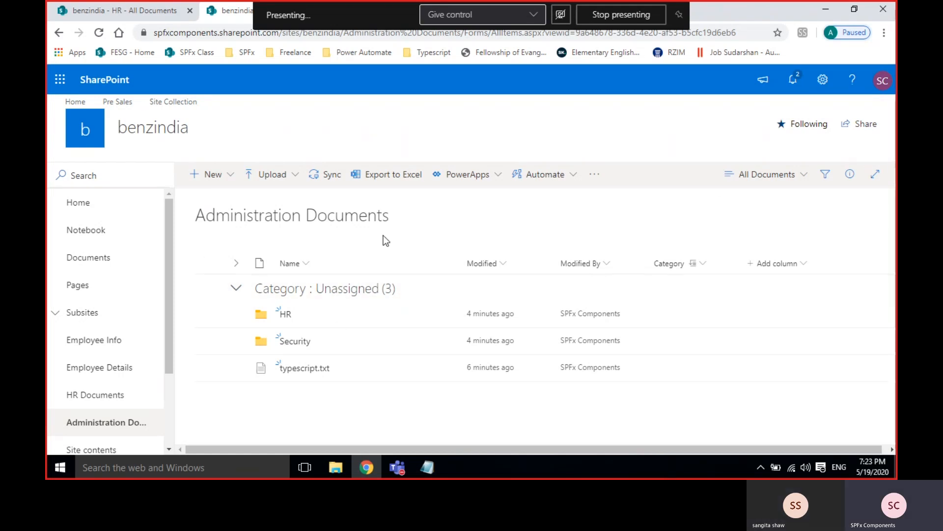
left_click(285, 315)
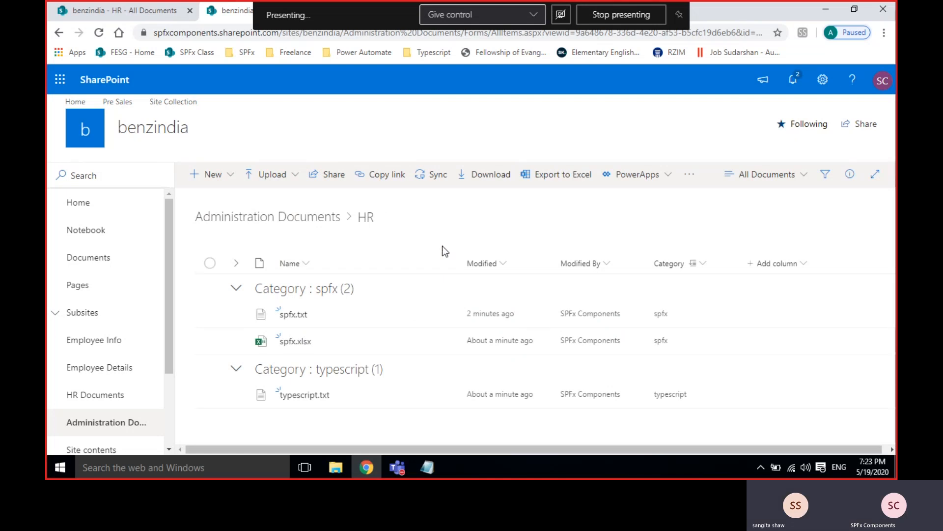
left_click(261, 220)
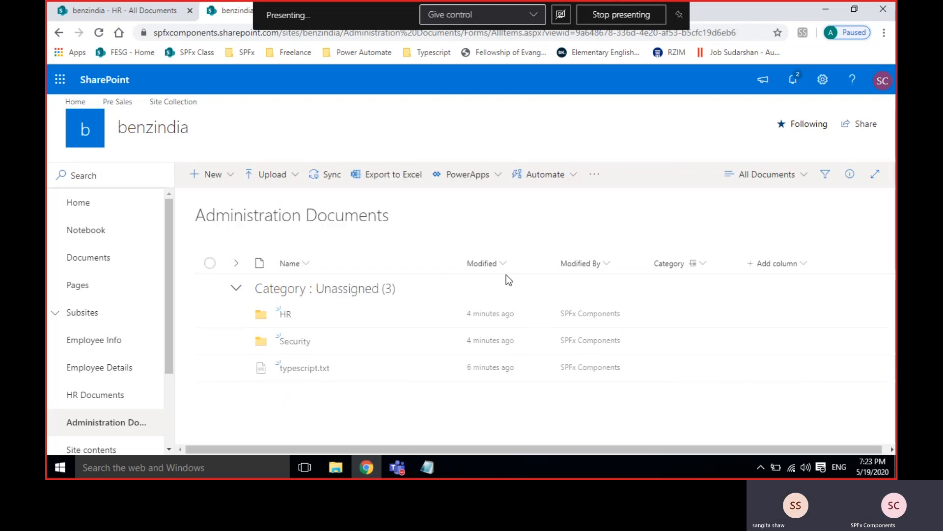
Open the Security folder and edit its current All Documents view, setting the first group-by column to None, and save the view.
left_click(285, 347)
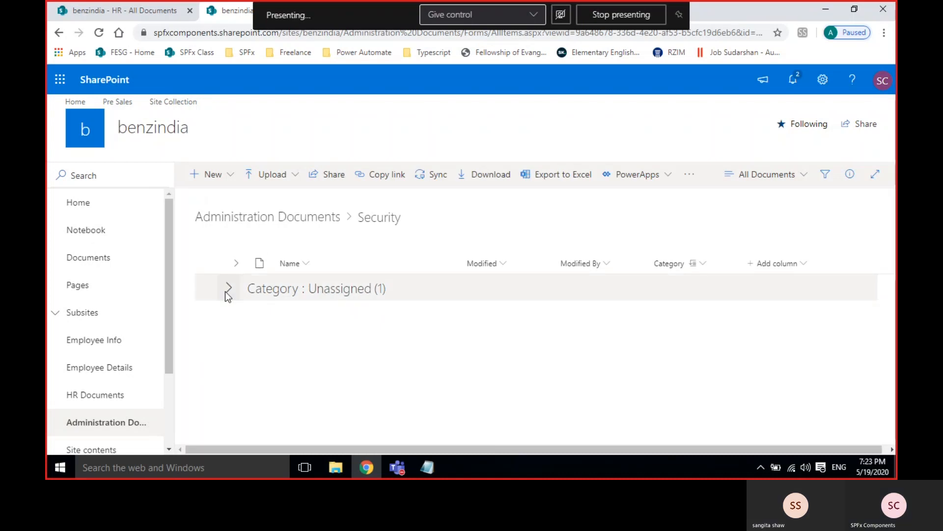
left_click(781, 172)
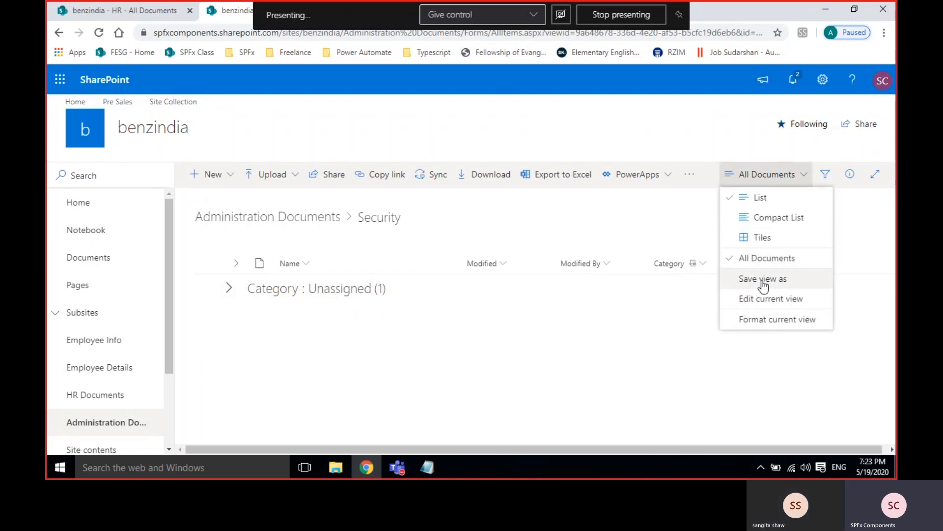
left_click(760, 301)
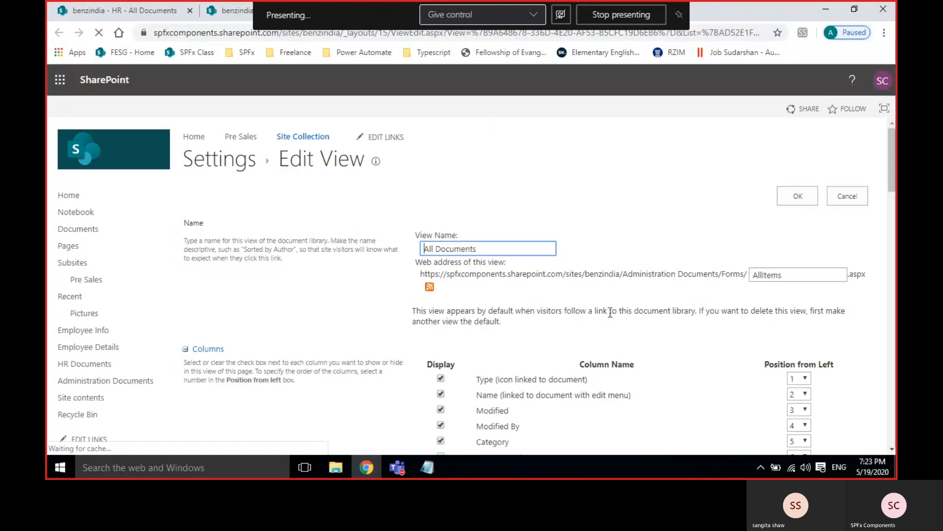
scroll(610, 312, "down", 5)
scroll(610, 312, "down", 15)
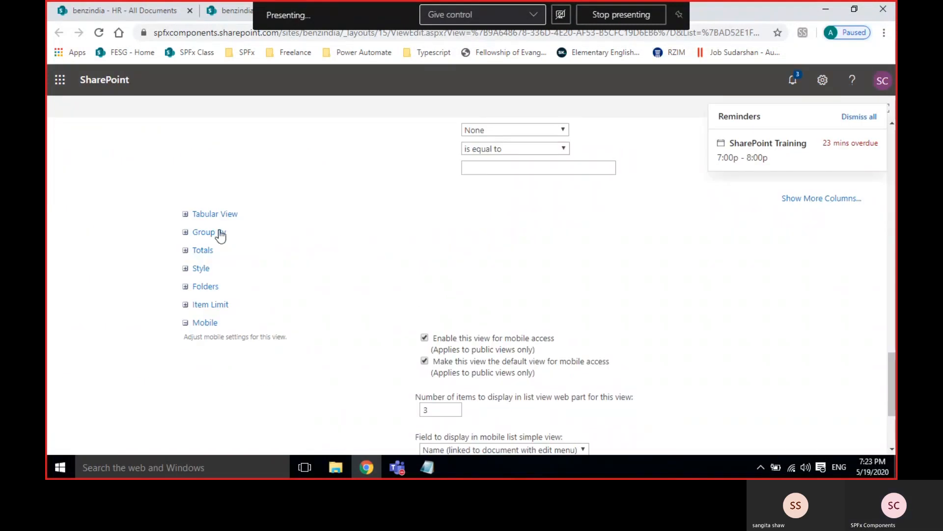
left_click(218, 233)
left_click(494, 268)
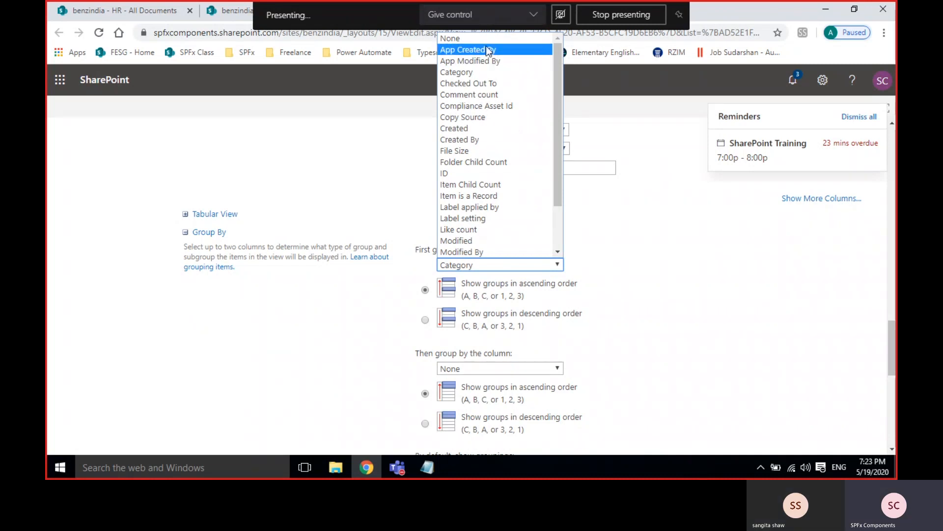
left_click(462, 38)
scroll(644, 320, "down", 8)
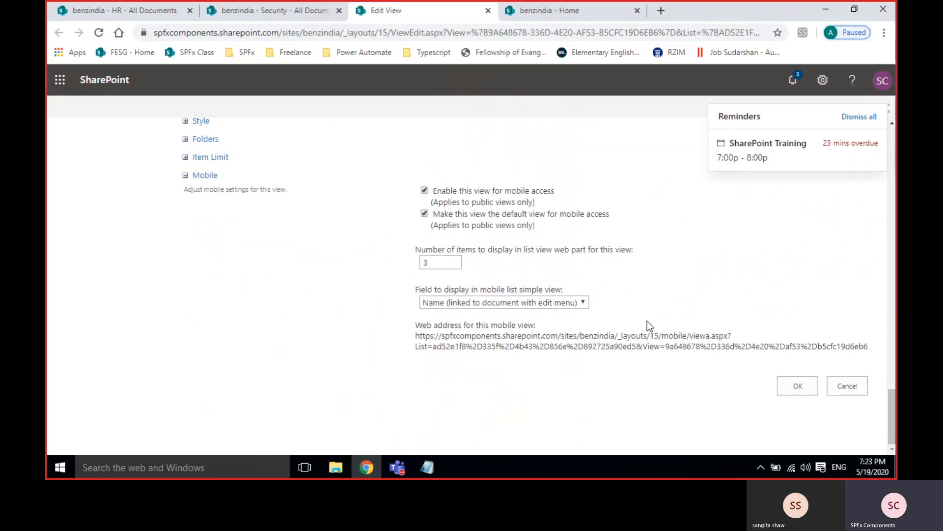
left_click(802, 379)
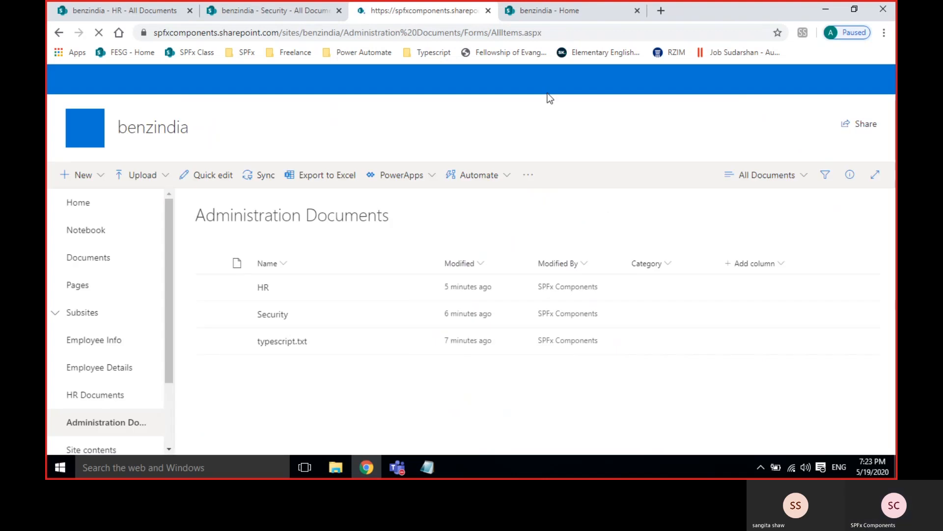
Open the Security folder and examine the actions available for Security.docx, including the More and Automate options.
left_click(272, 314)
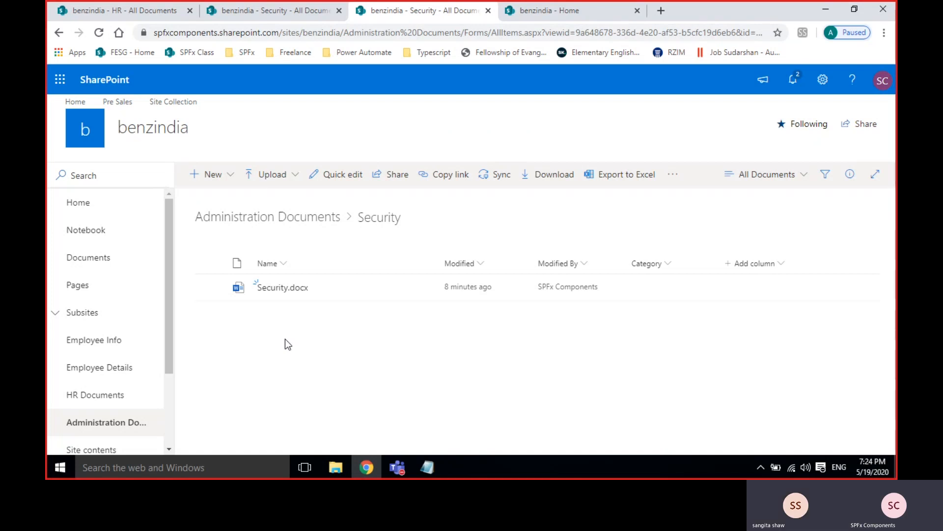
mouse_move(421, 290)
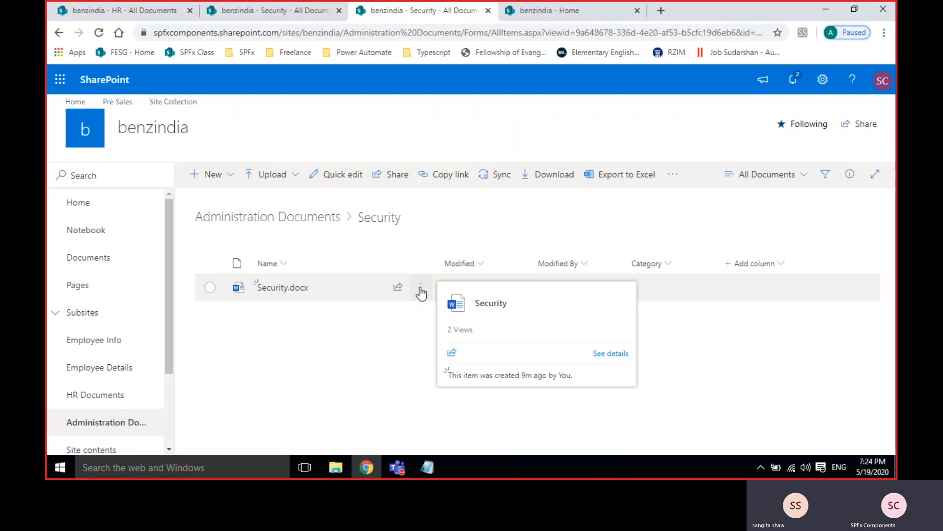
left_click(420, 289)
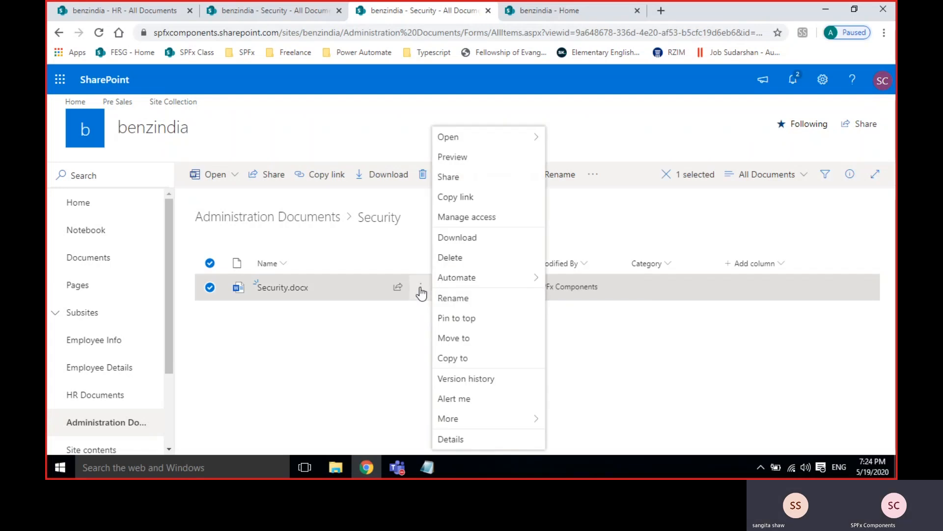
mouse_move(457, 419)
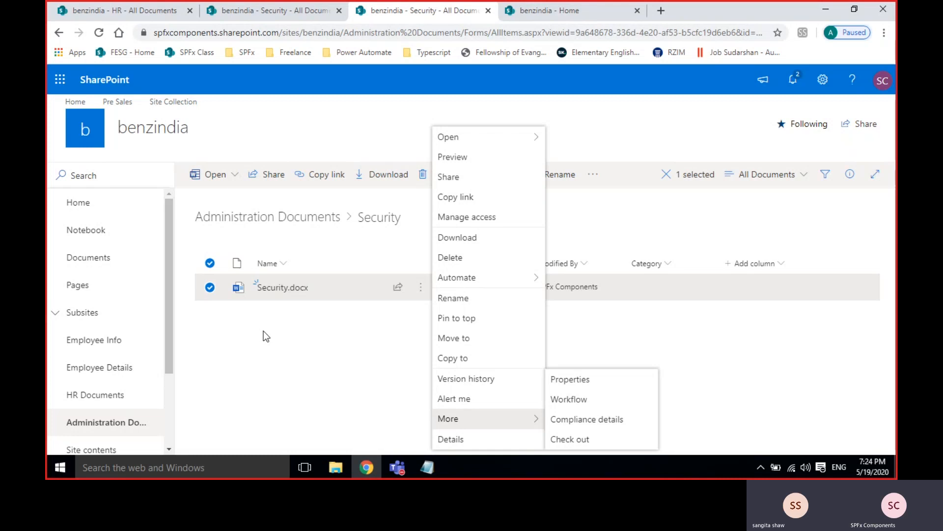
mouse_move(484, 283)
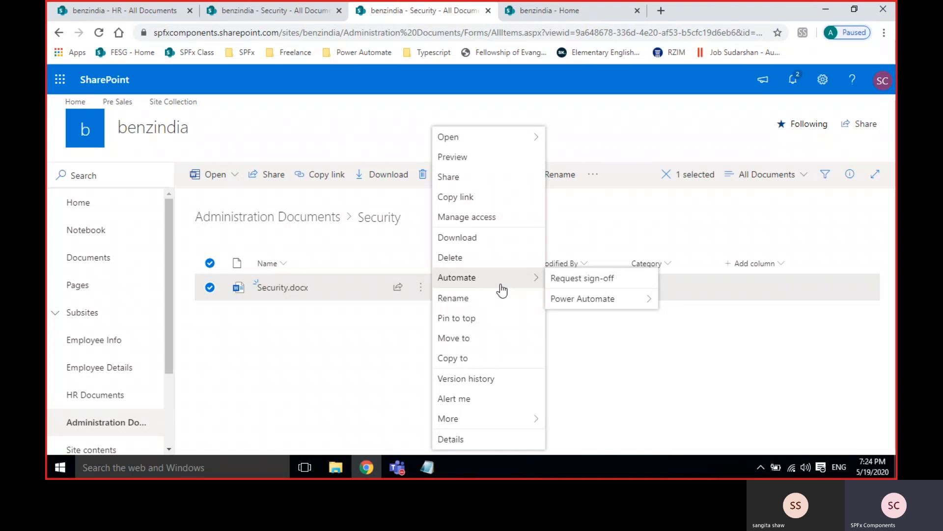
left_click(399, 338)
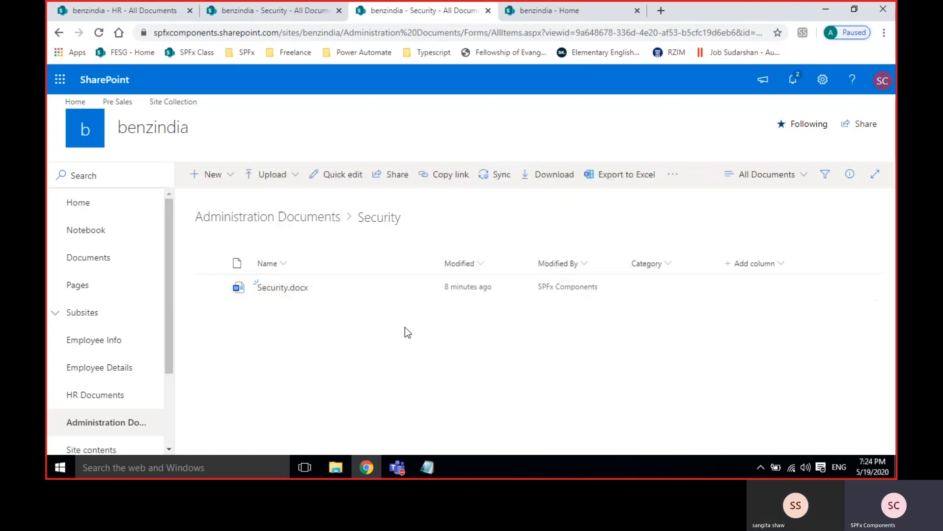
Check out Security.docx in the Security folder.
left_click(421, 289)
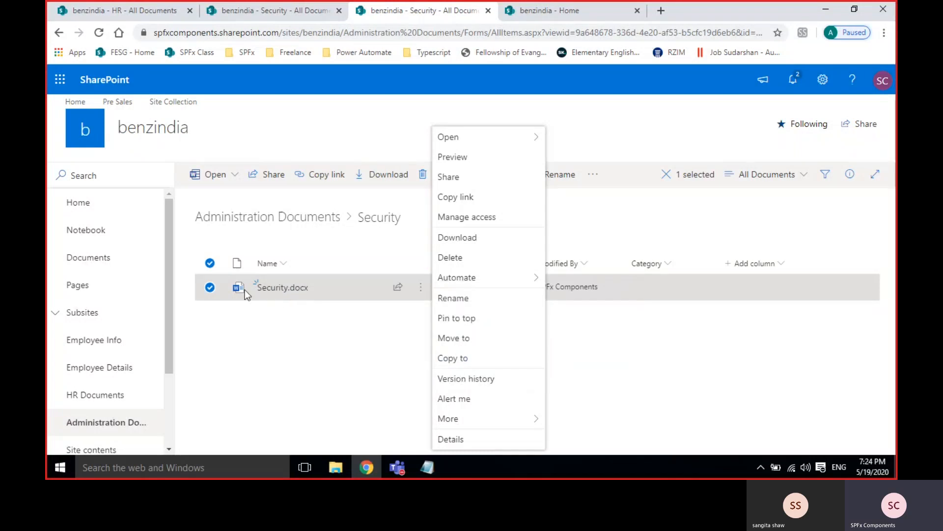
mouse_move(273, 290)
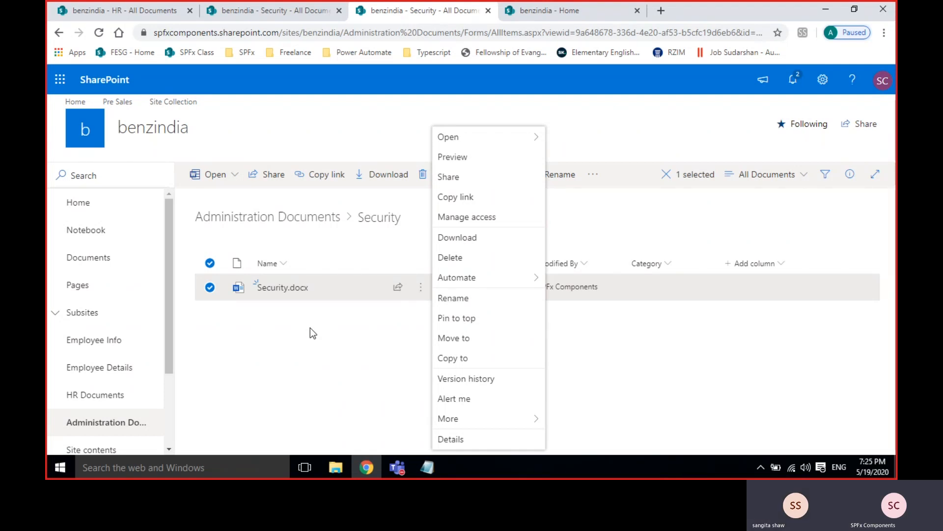
mouse_move(462, 279)
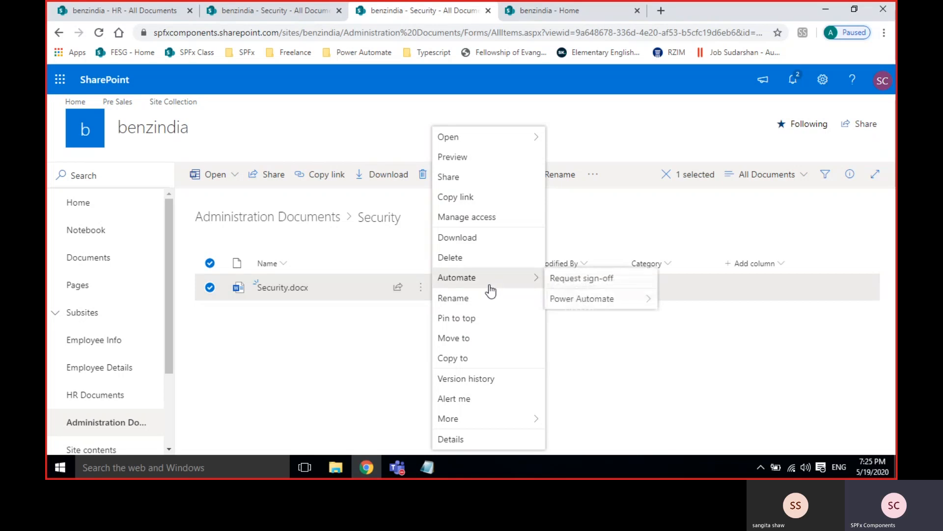
mouse_move(499, 425)
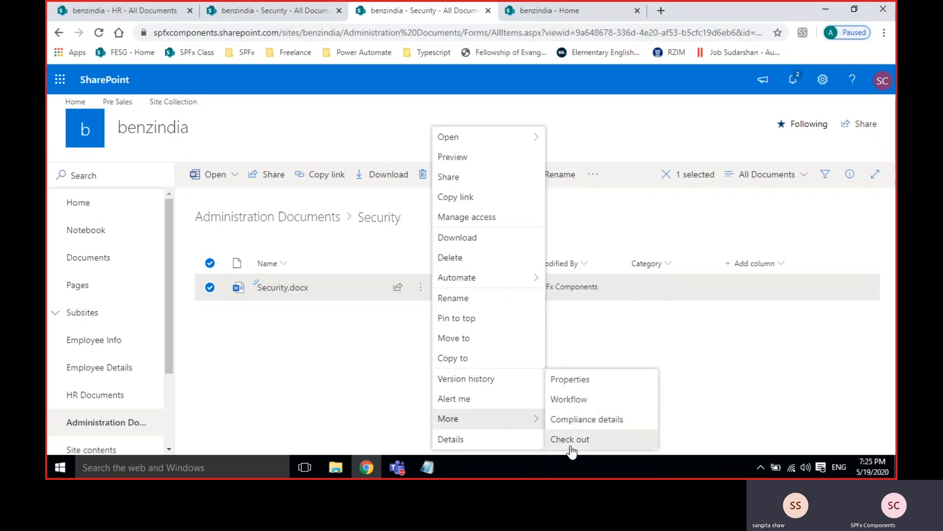
left_click(574, 440)
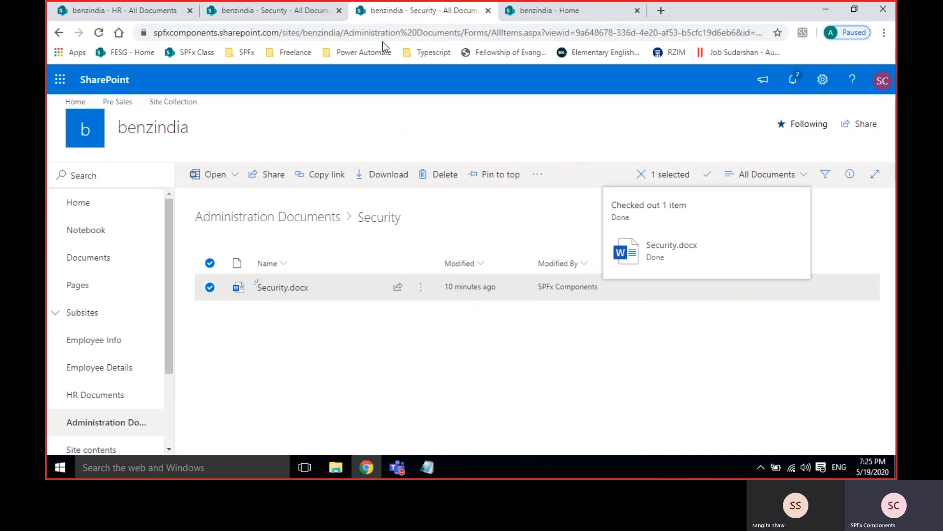
Return to the Administration Documents root, copy its page address, and send it in the Teams meeting chat.
left_click(317, 219)
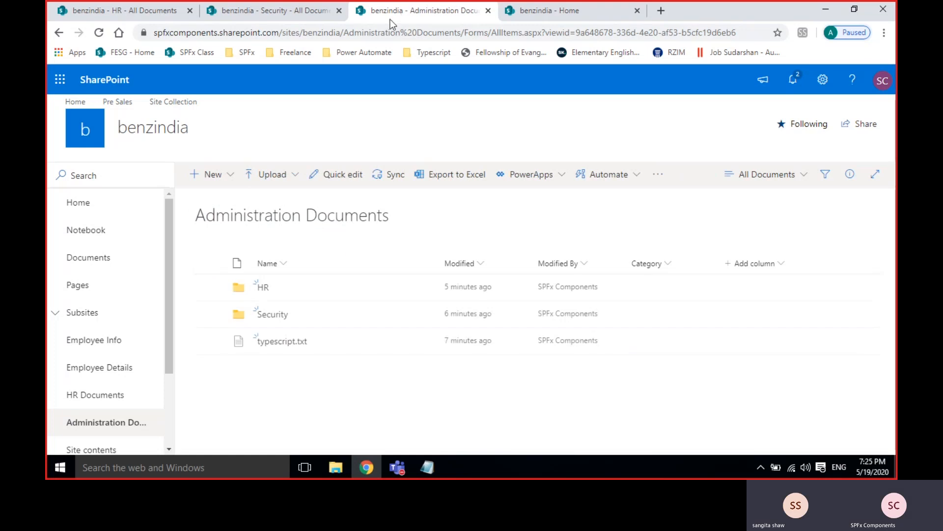
left_click(374, 32)
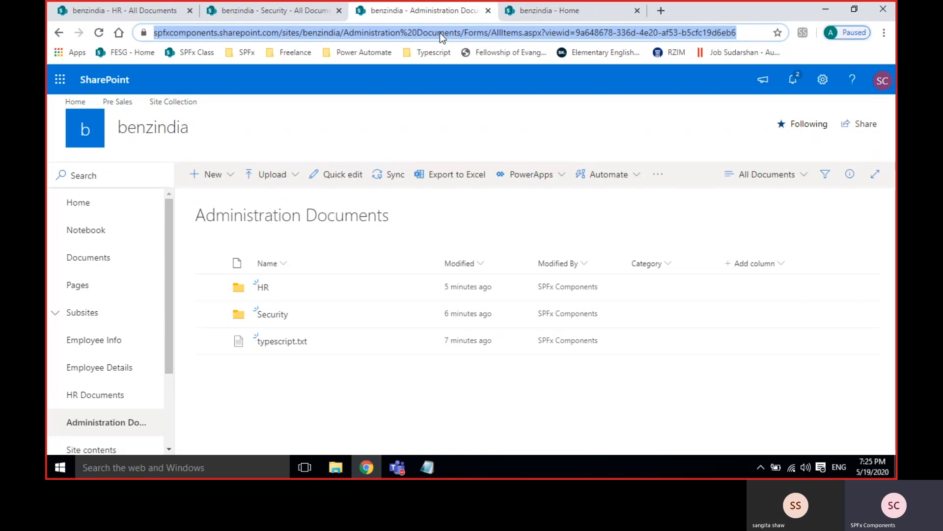
mouse_move(397, 467)
left_click(368, 392)
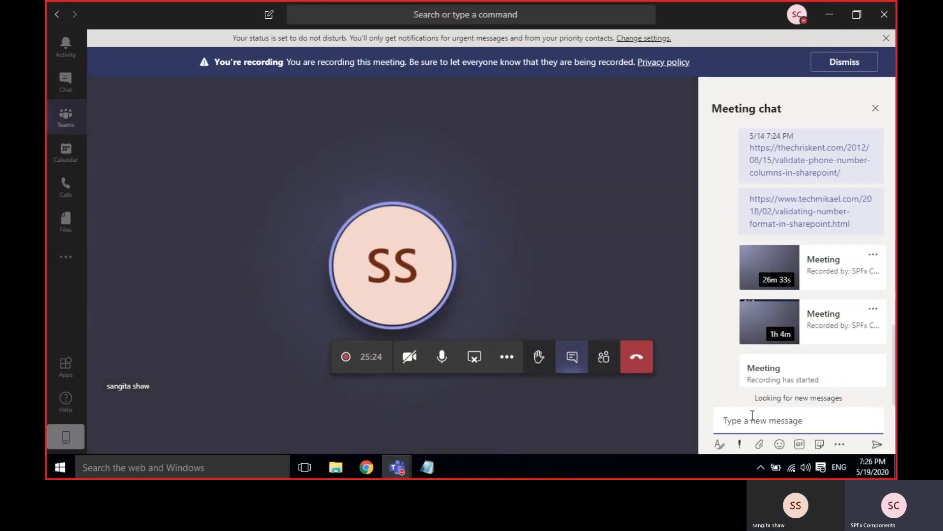
right_click(746, 420)
left_click(759, 411)
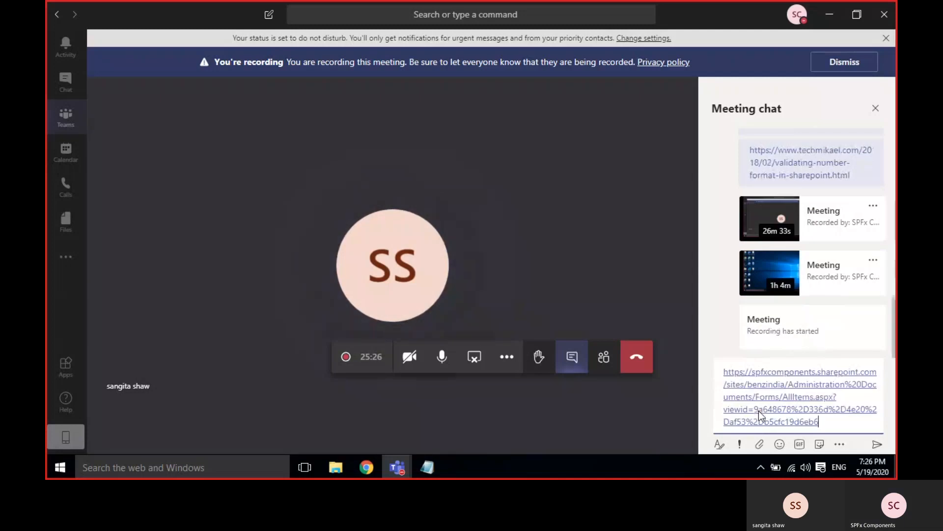
key("Return")
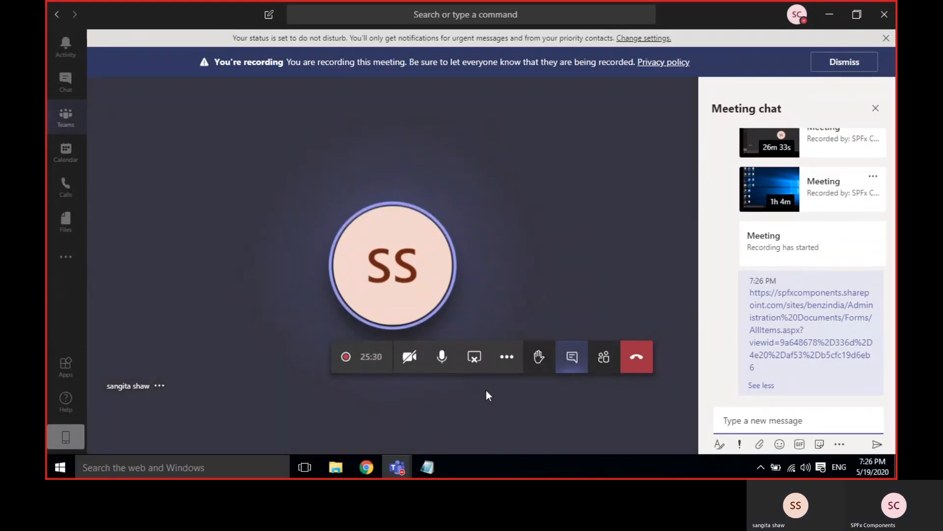
Switch back to Chrome and close every browser tab except the one showing the Security folder.
left_click(366, 467)
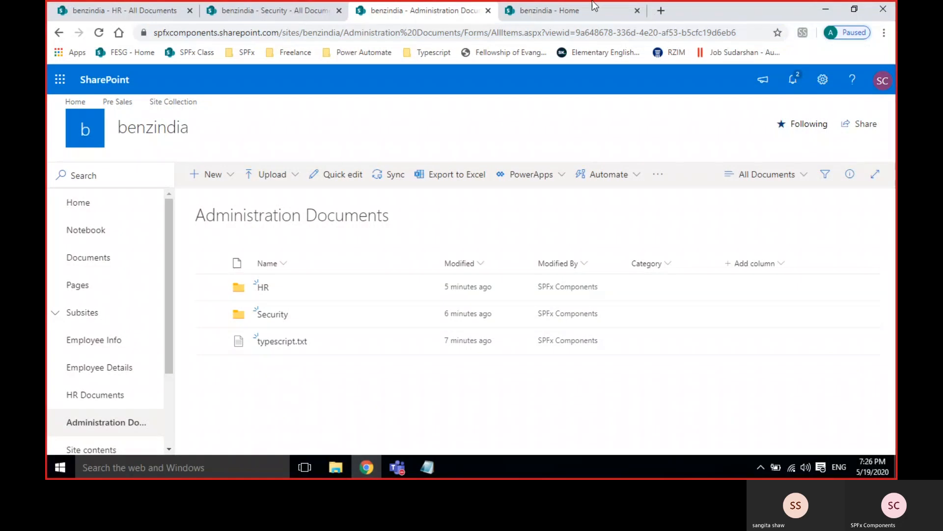
left_click(580, 10)
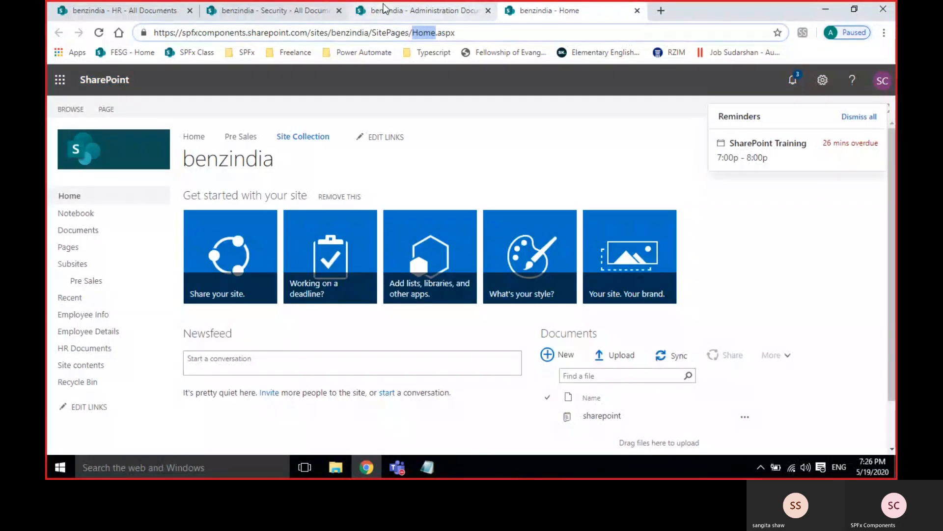
left_click(233, 11)
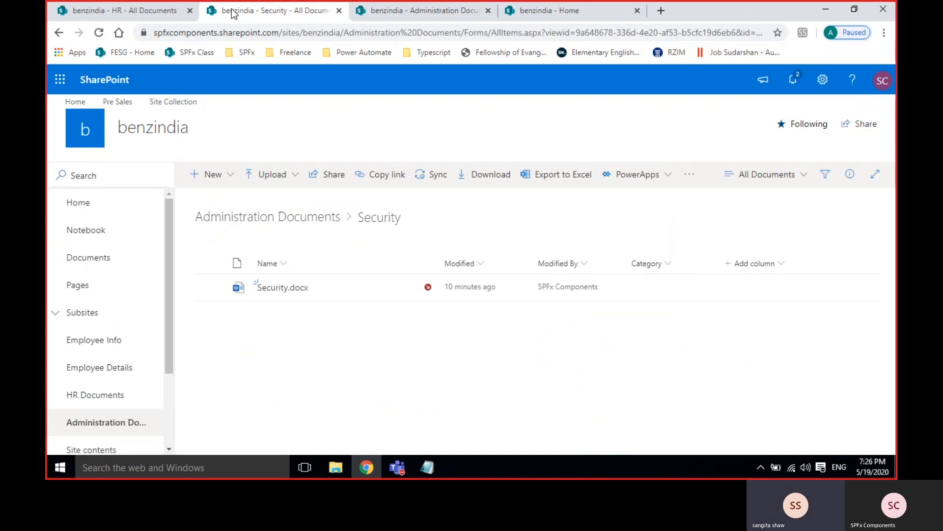
right_click(231, 10)
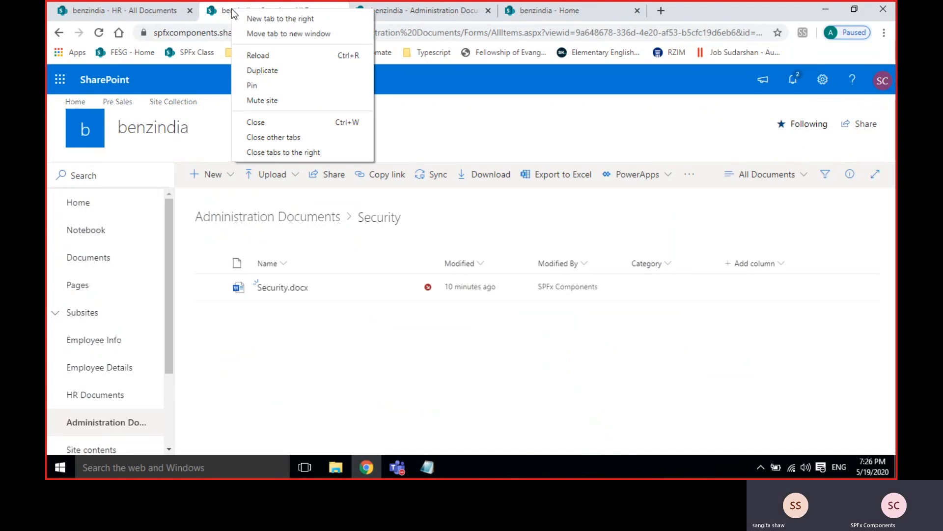
left_click(276, 139)
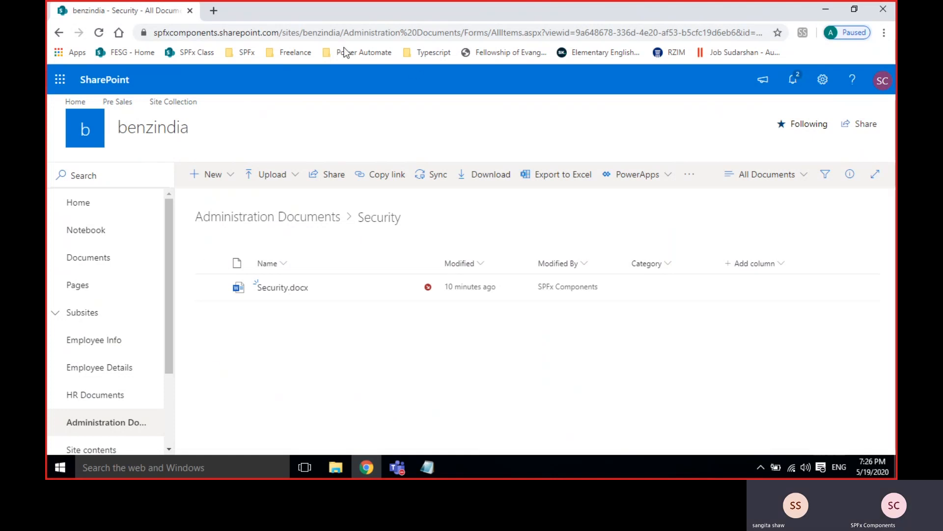
Switch to the Teams meeting controls and stop presenting the screen.
mouse_move(396, 462)
left_click(445, 373)
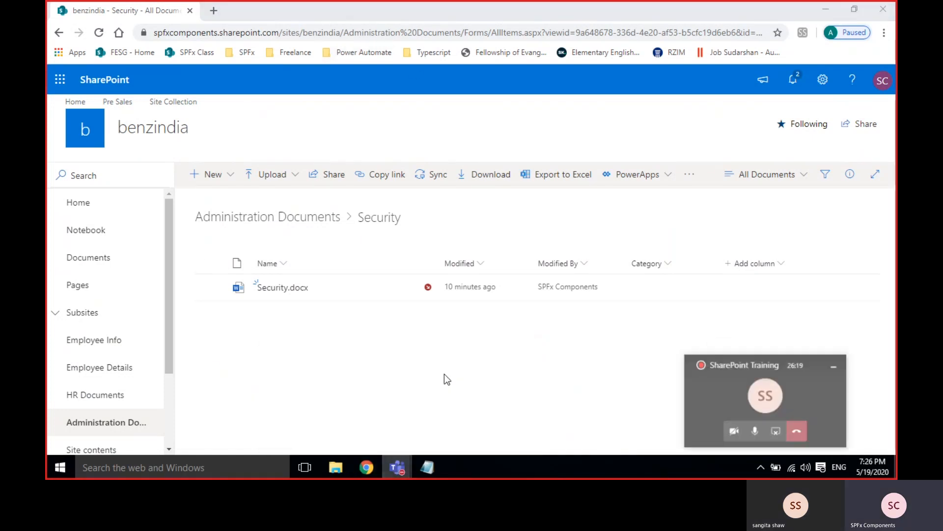
left_click(811, 425)
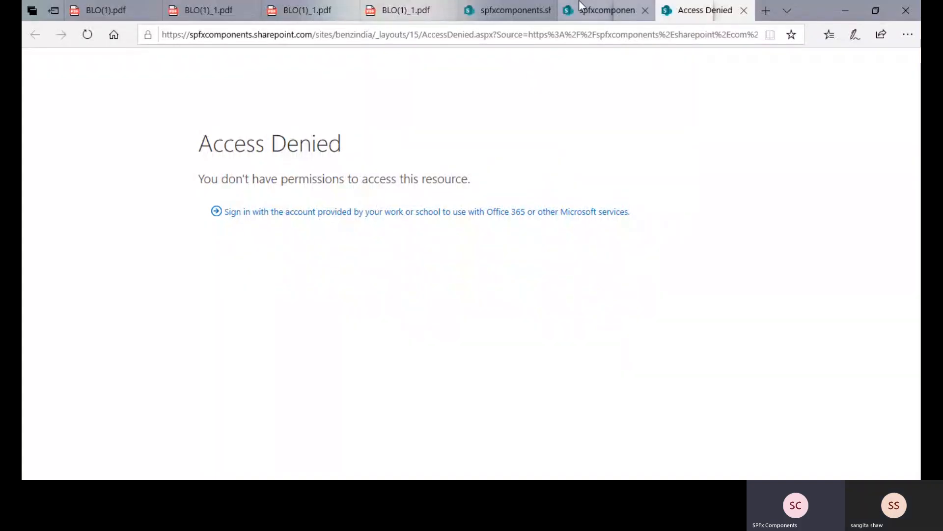
Load the root site spfxcomponents.sharepoint.com in the Edge tab that shows the list view image.
left_click(581, 7)
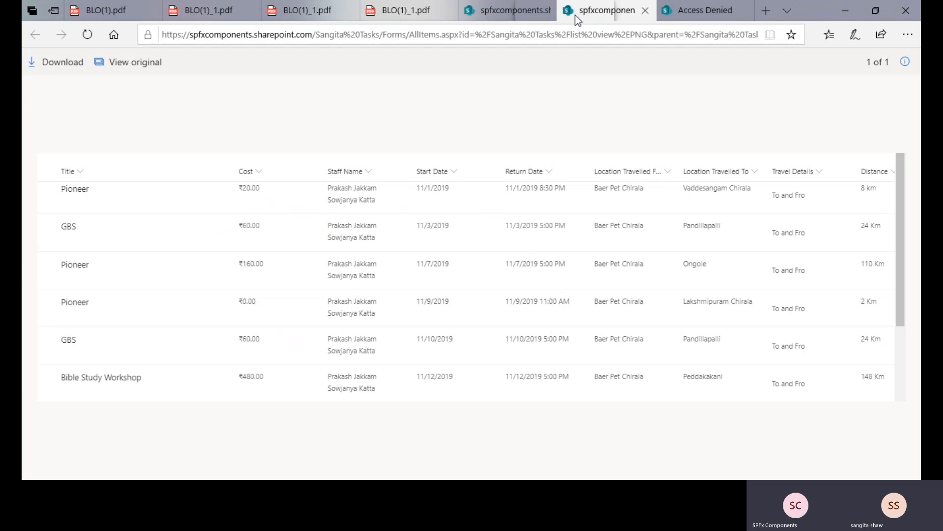
left_click(569, 44)
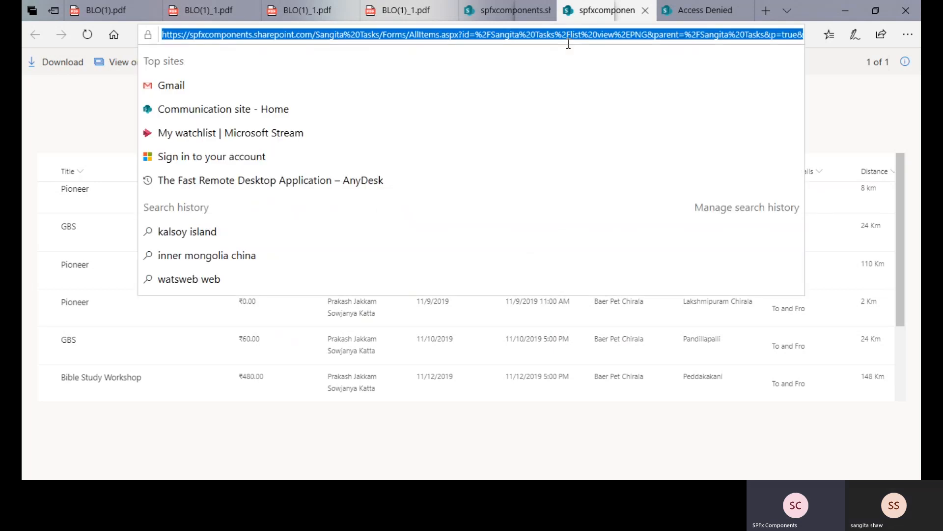
type("s")
key("Return")
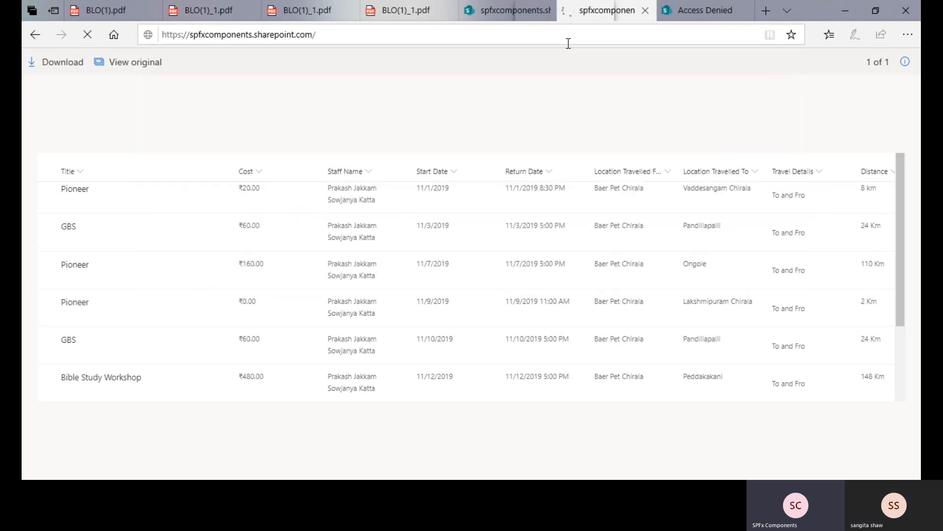
Check the address of the Access Denied page in the browser tab opened for the benzindia site.
left_click(681, 13)
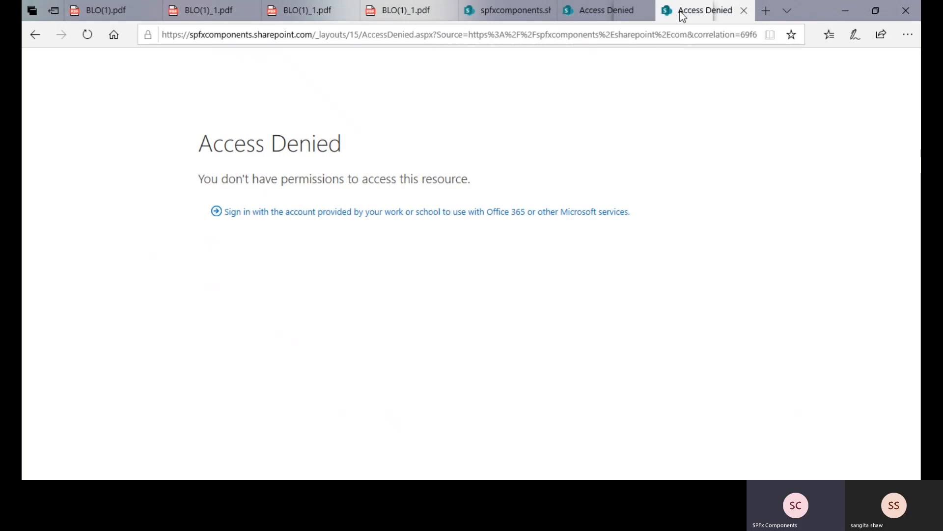
left_click(572, 34)
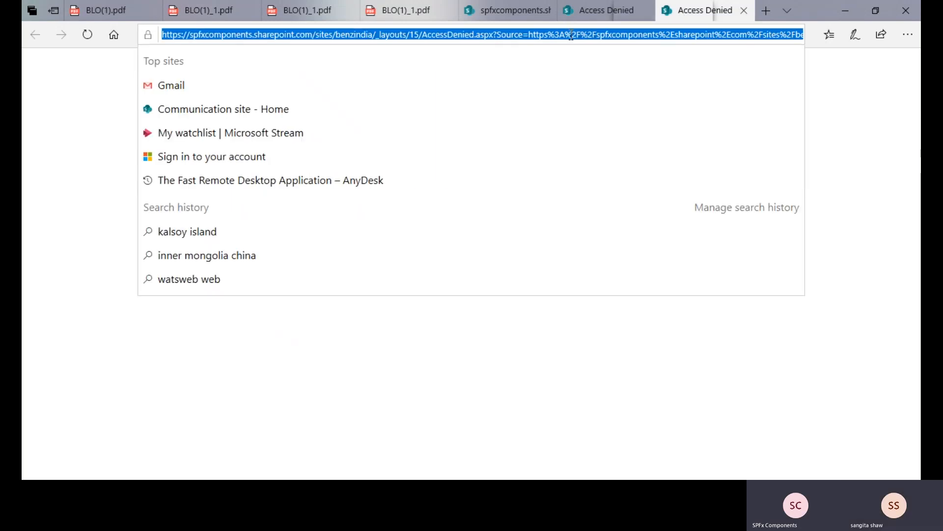
left_click(590, 473)
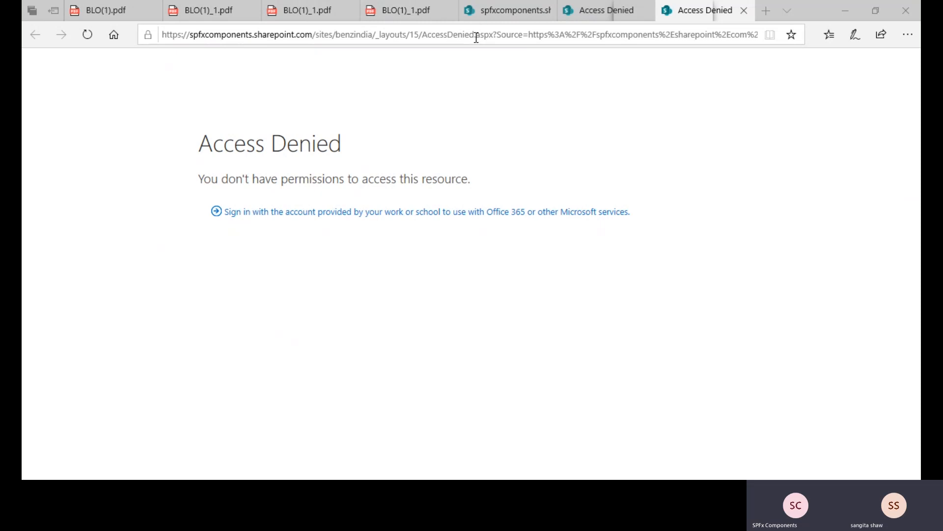
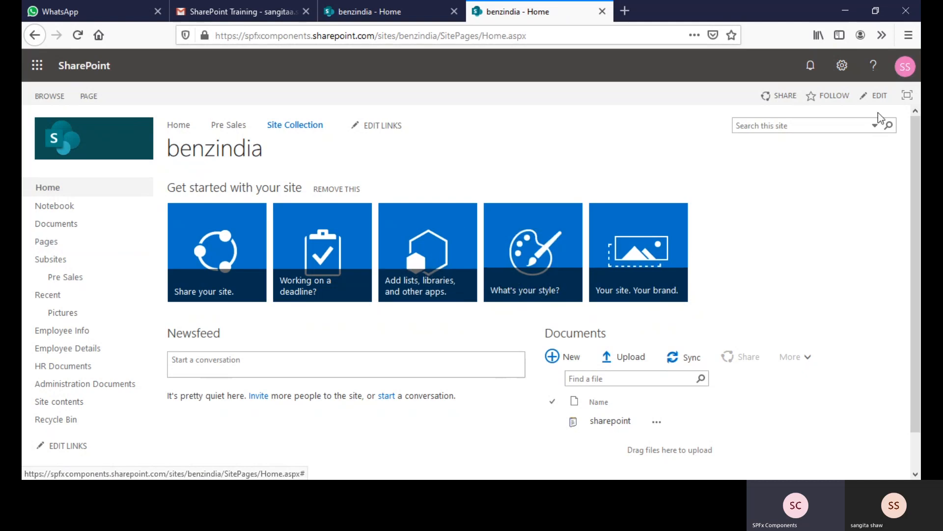
Open the Administration Documents library from the benzindia home page in the participant's Firefox session and reload it.
left_click(842, 66)
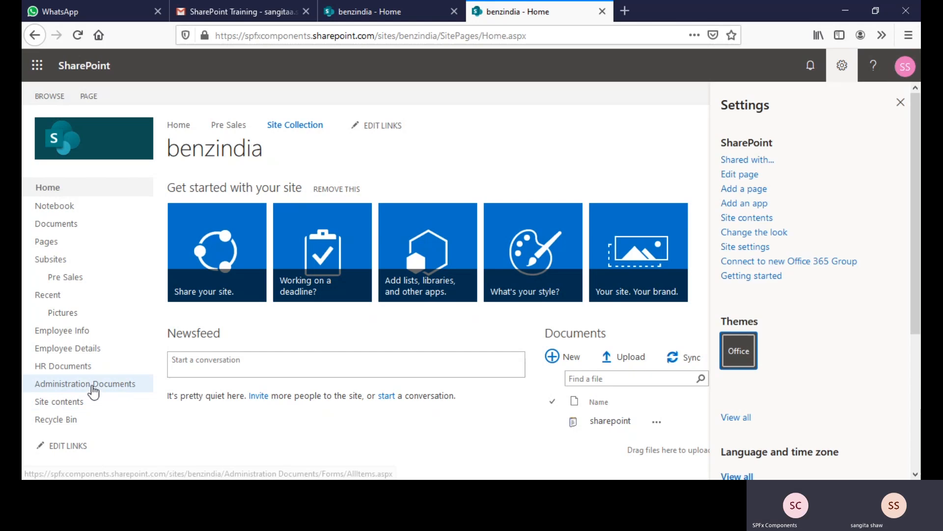
left_click(92, 388)
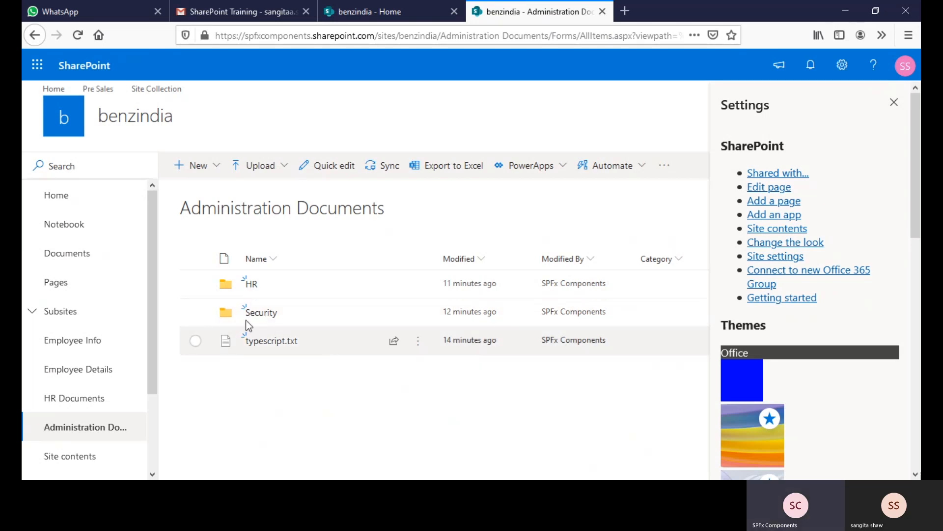
left_click(224, 319)
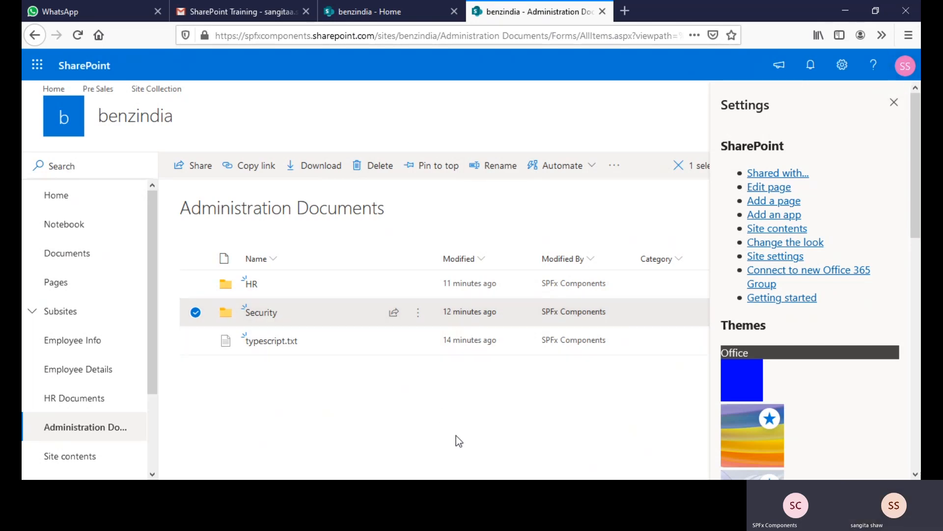
left_click(289, 357)
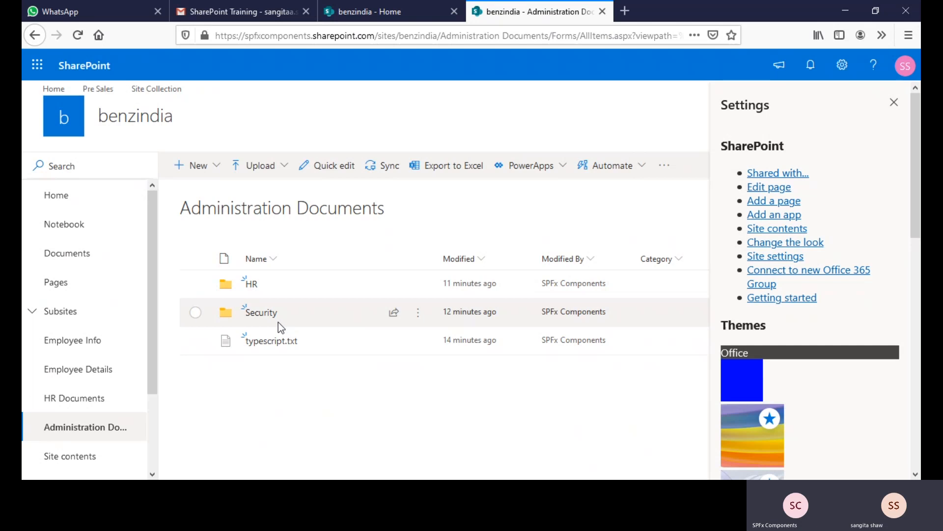
left_click(225, 30)
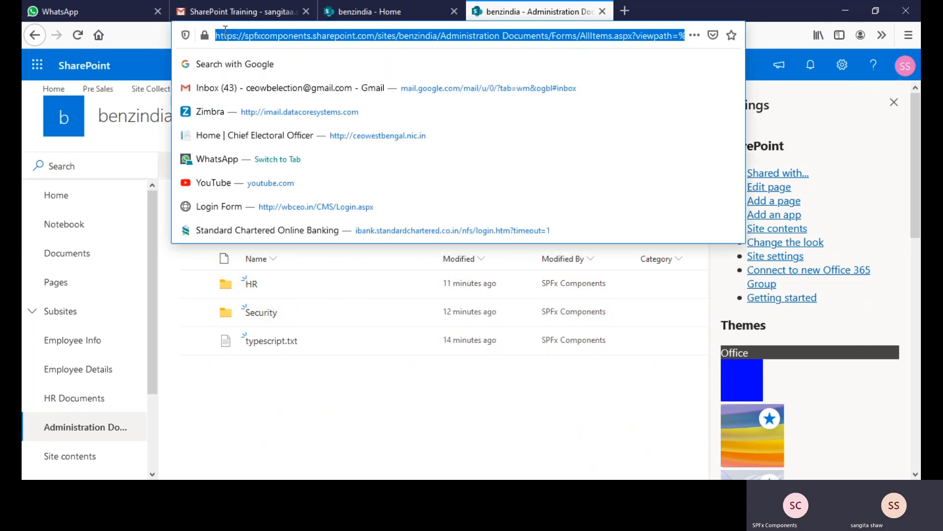
key("ctrl+F5")
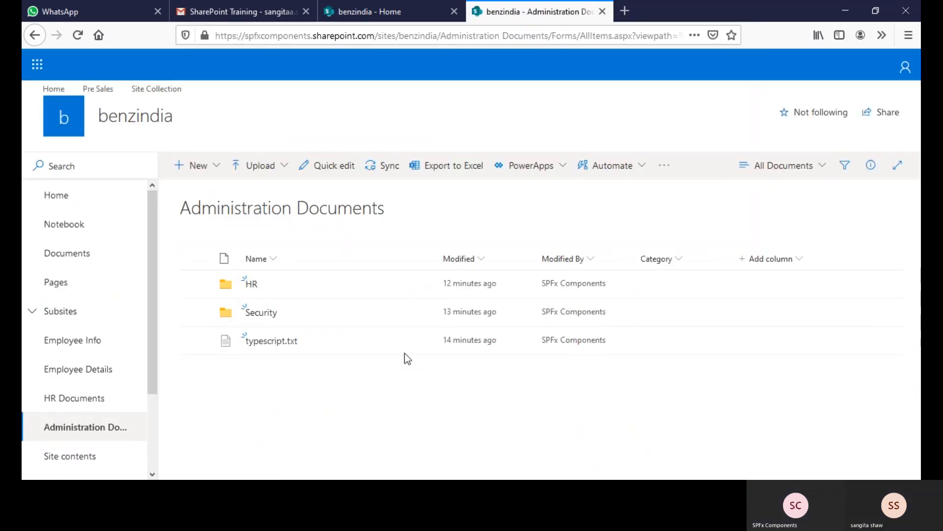
Open Security.docx from the Security folder and try to add a period after its text.
left_click(254, 316)
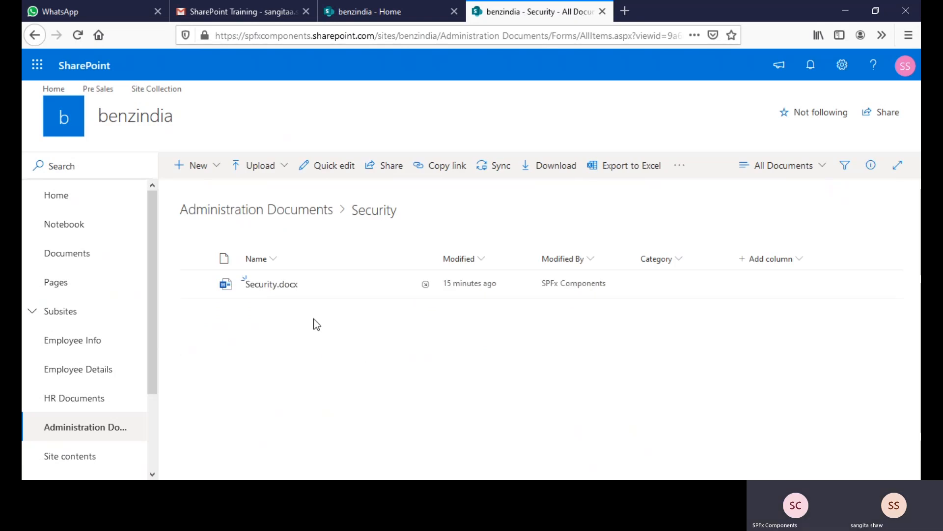
mouse_move(264, 288)
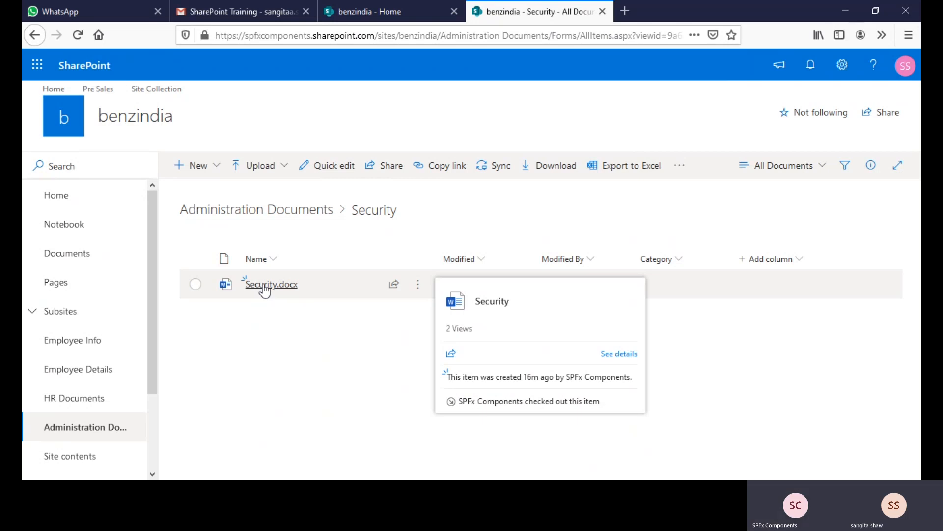
left_click(263, 285)
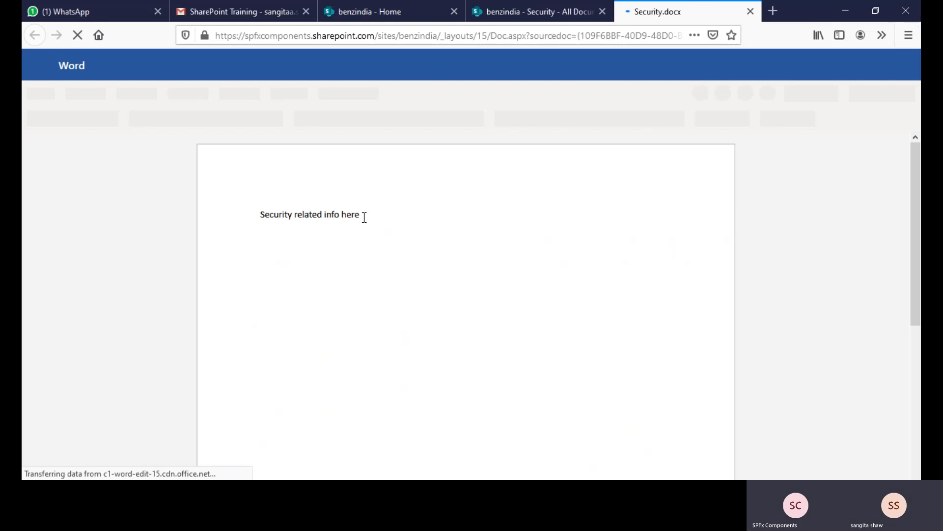
type(".")
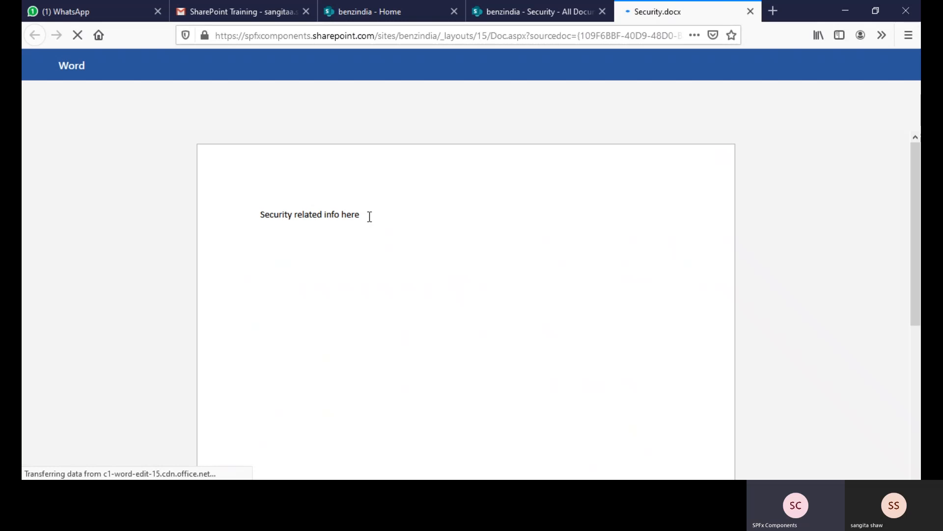
left_click(395, 30)
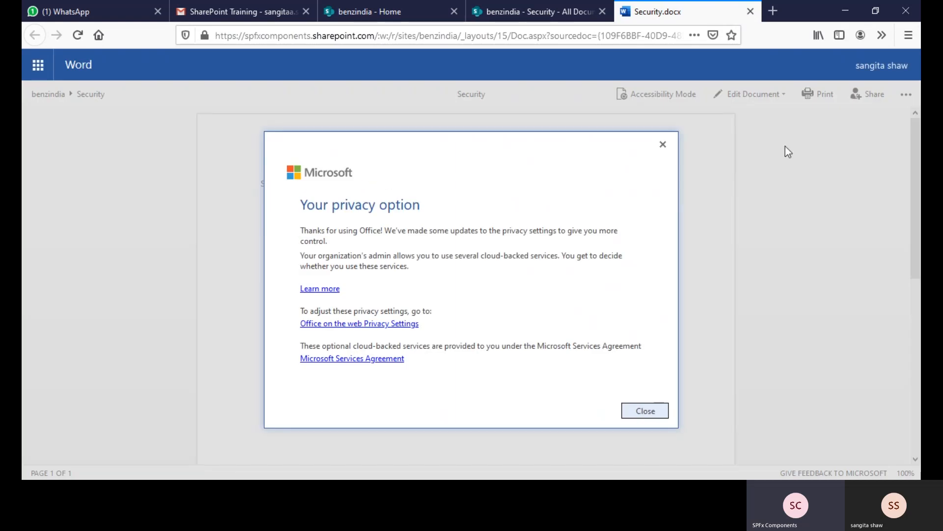
Dismiss the privacy notice and try to edit the checked-out Security document in the browser.
left_click(663, 146)
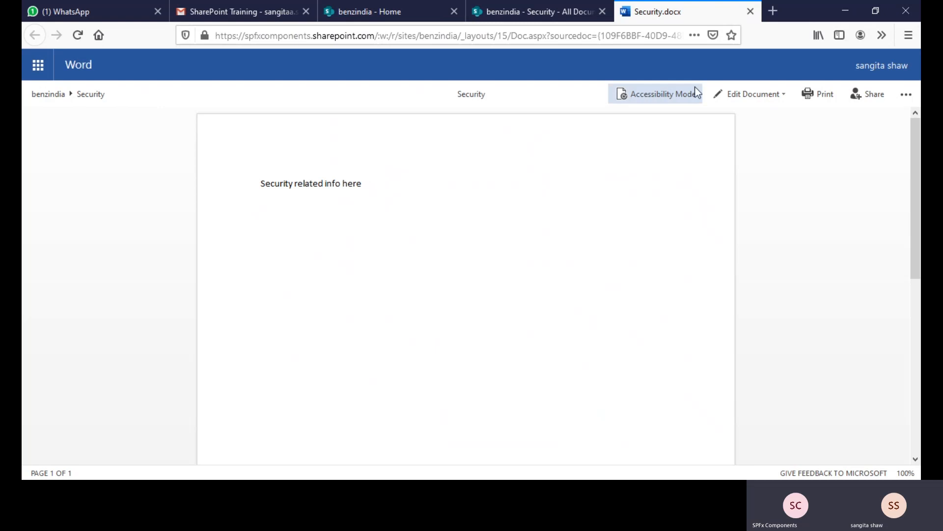
left_click(747, 93)
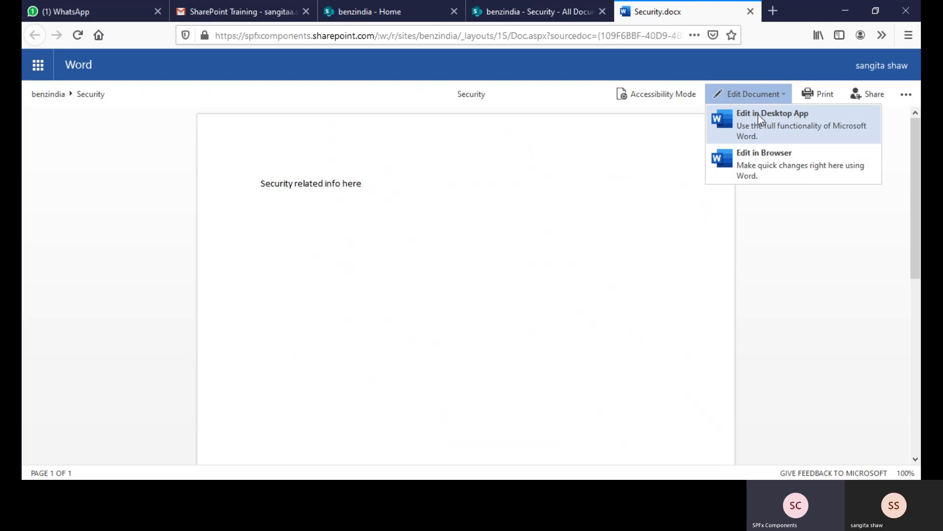
left_click(374, 191)
left_click(737, 96)
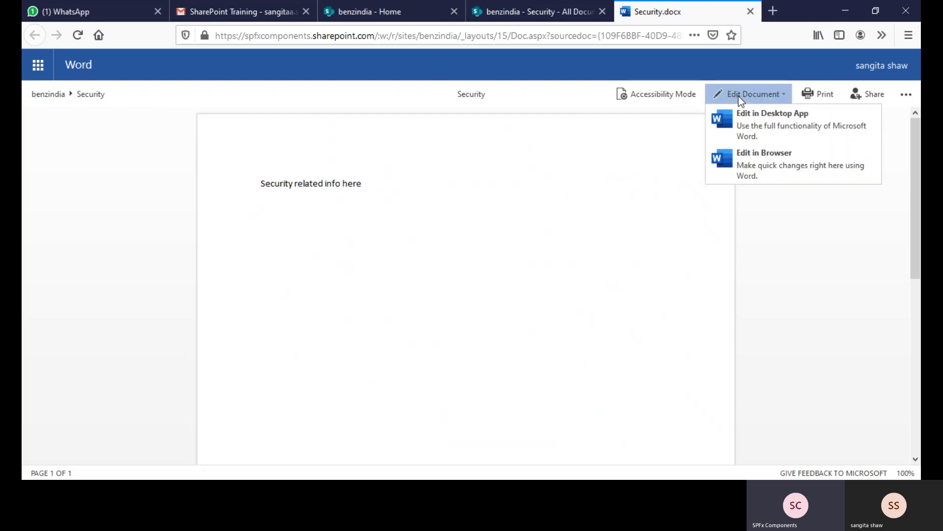
left_click(786, 159)
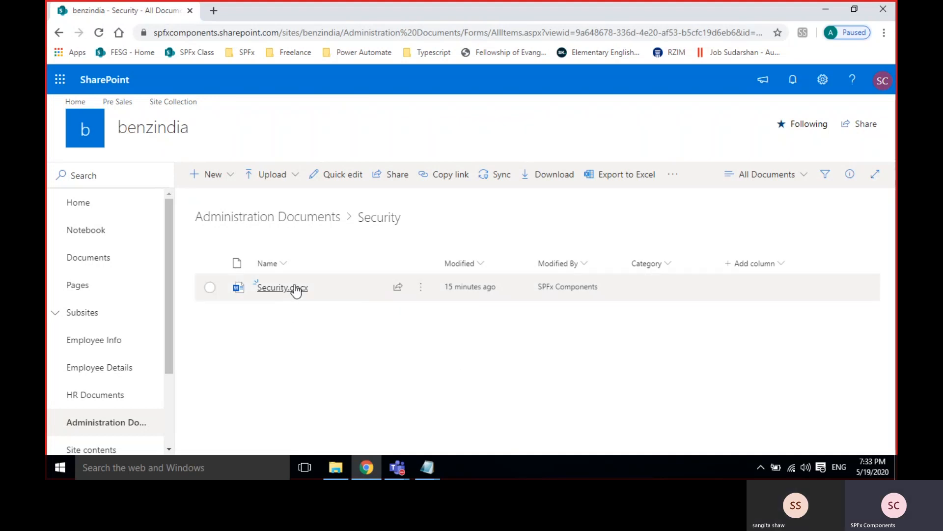
Open Security.docx from the presenter's account in Chrome, add "Work completed" two lines below the existing text, and close the document.
mouse_move(275, 288)
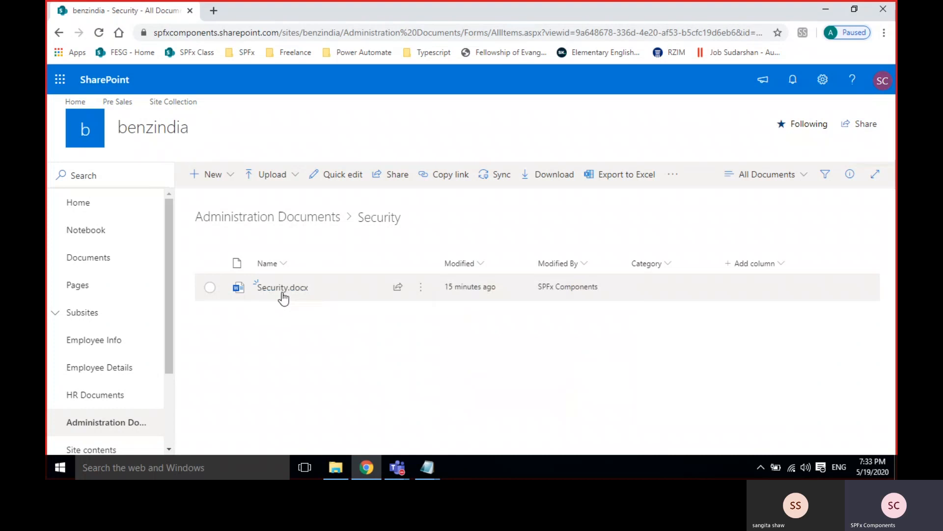
left_click(283, 296)
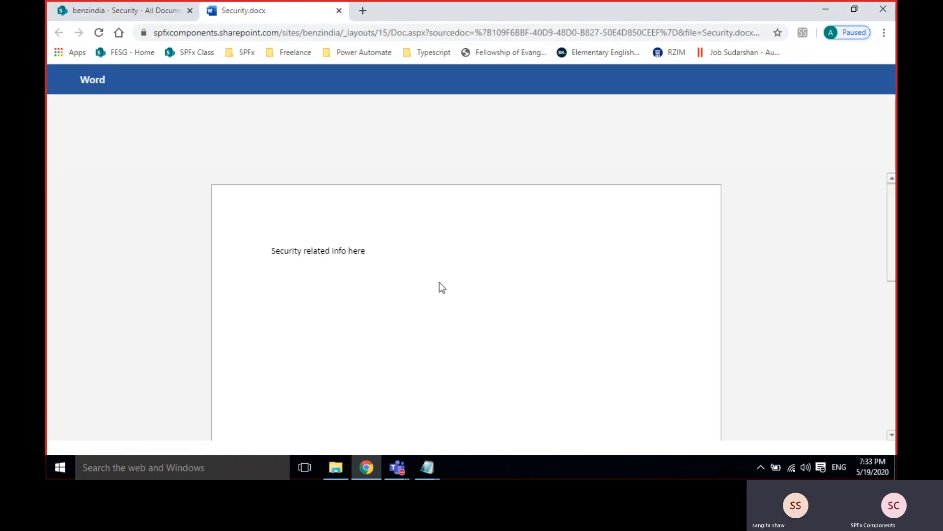
left_click(451, 246)
key("Return")
key("Return")
type("Work com")
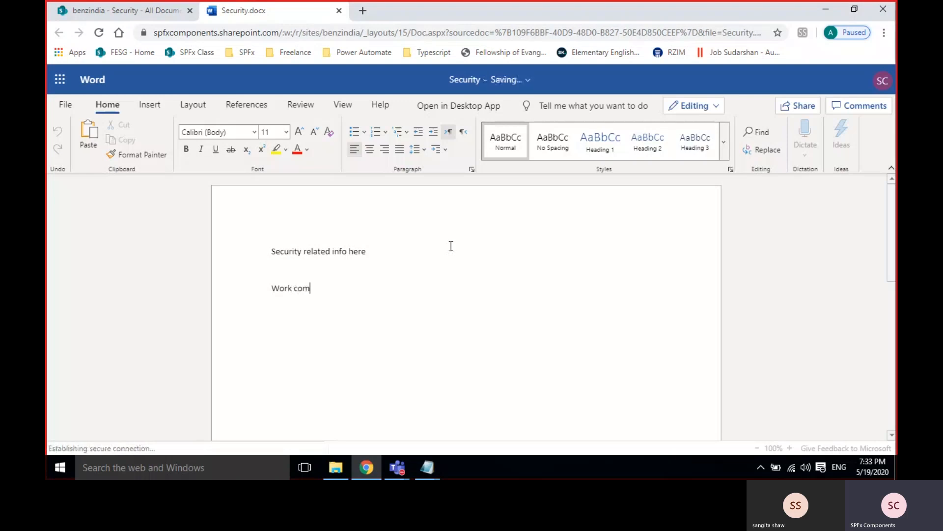
type("pleted")
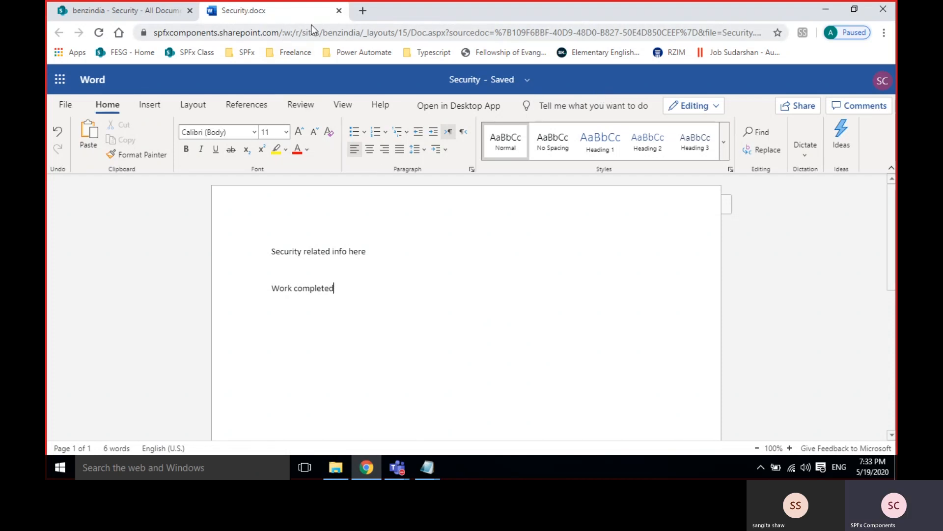
left_click(339, 10)
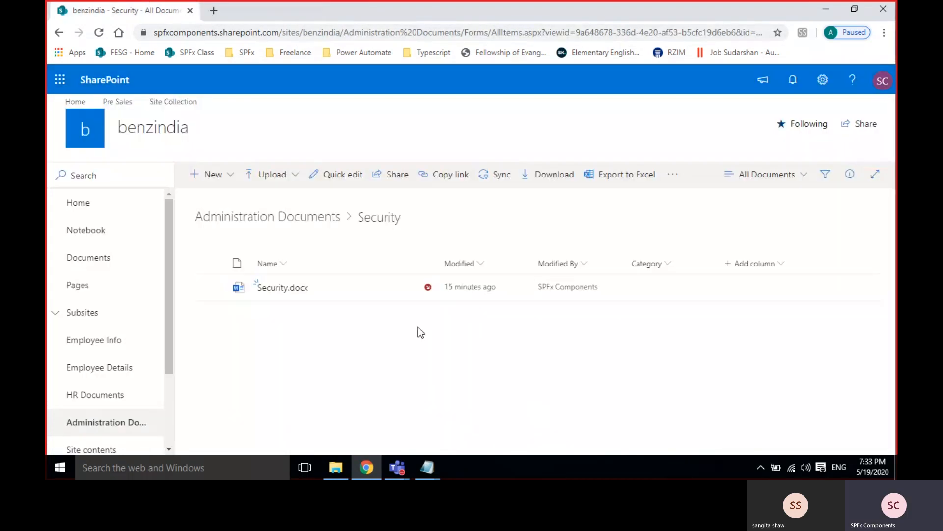
Check in Security.docx with the comment "worked on security updates".
left_click(422, 288)
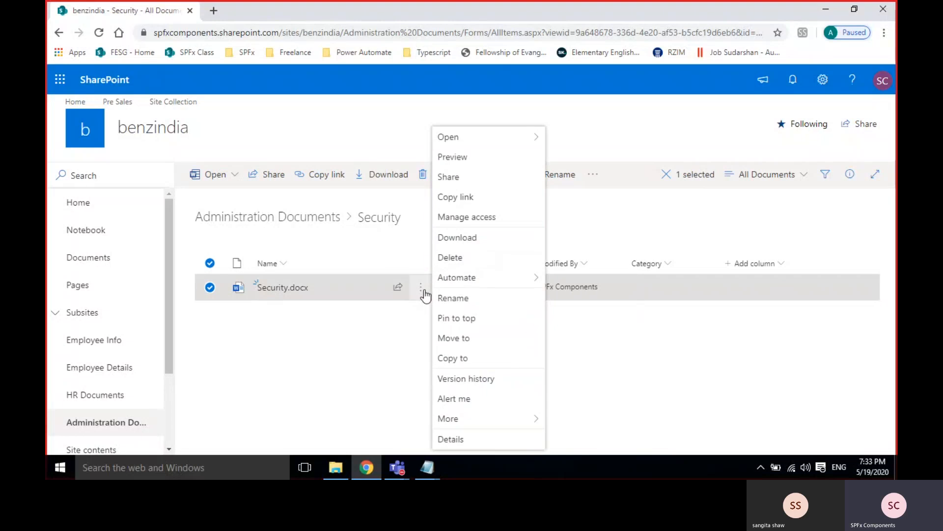
mouse_move(490, 424)
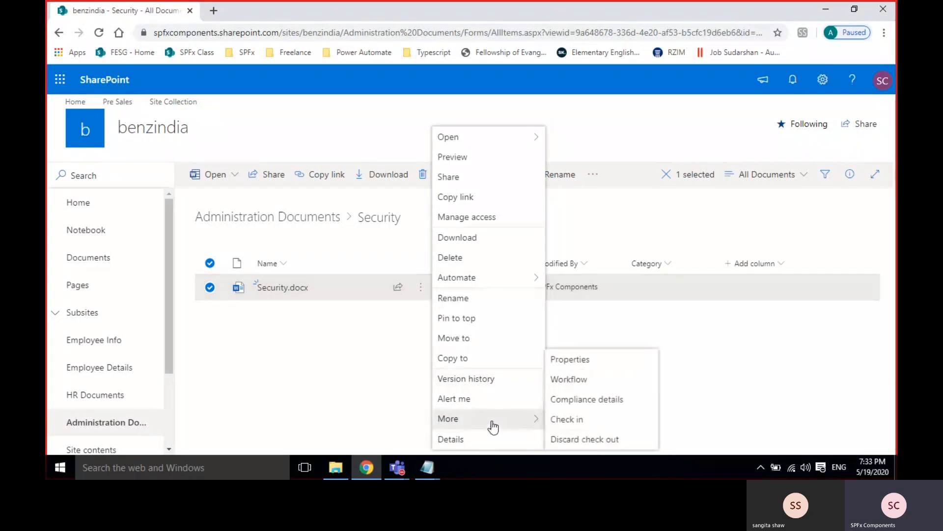
left_click(570, 419)
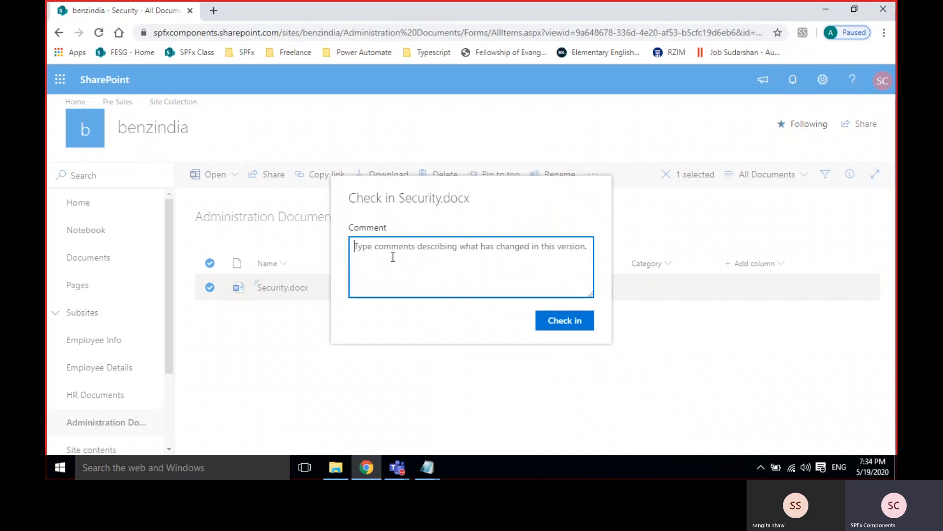
type("work")
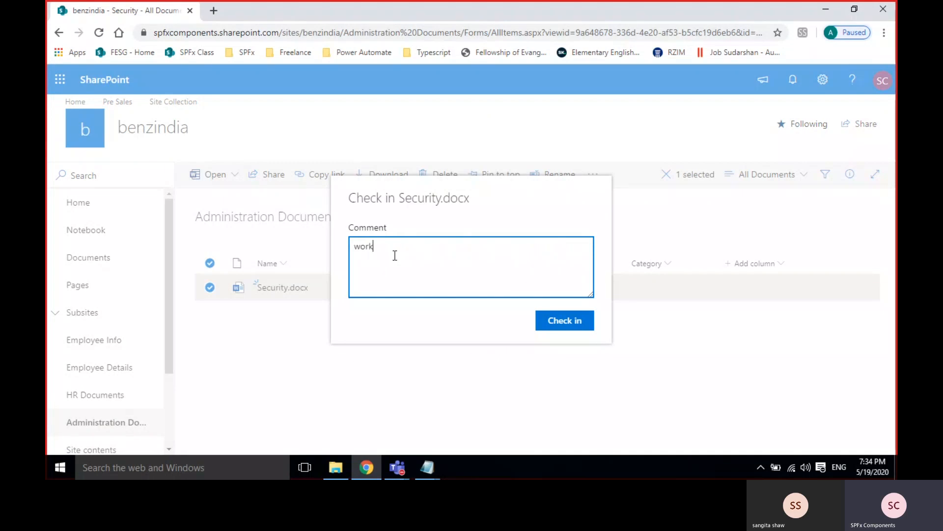
type("ed on")
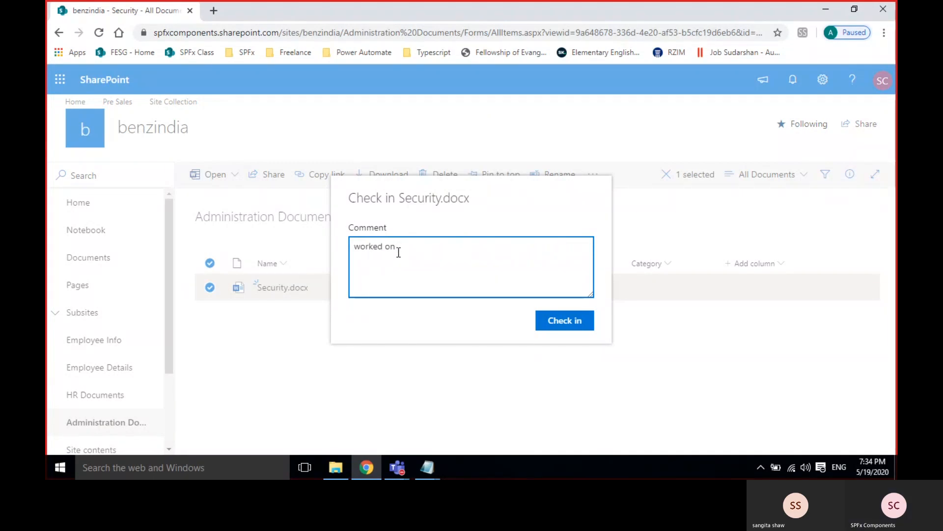
type(" security updates")
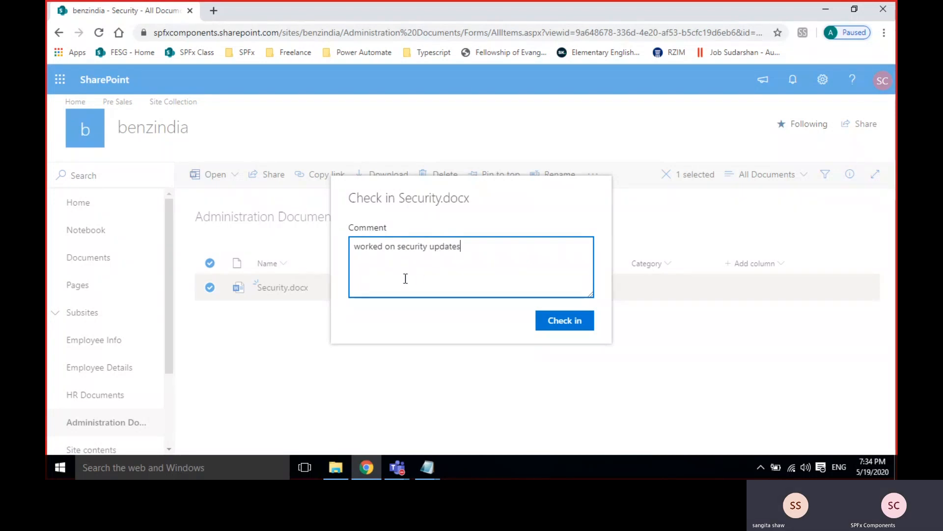
left_click(565, 320)
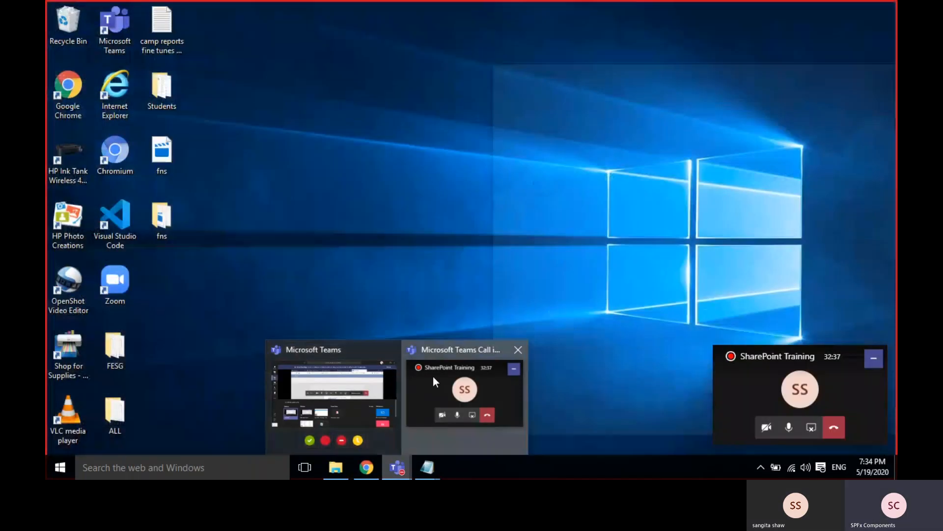
Stop presenting in the Teams meeting, and enter "...." after "Work completed" in the participant's Security.docx.
left_click(432, 377)
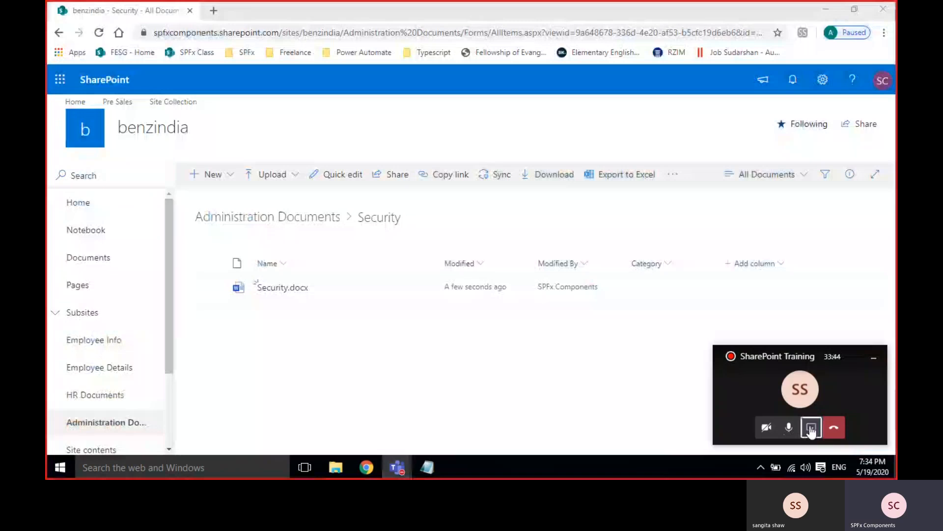
left_click(811, 428)
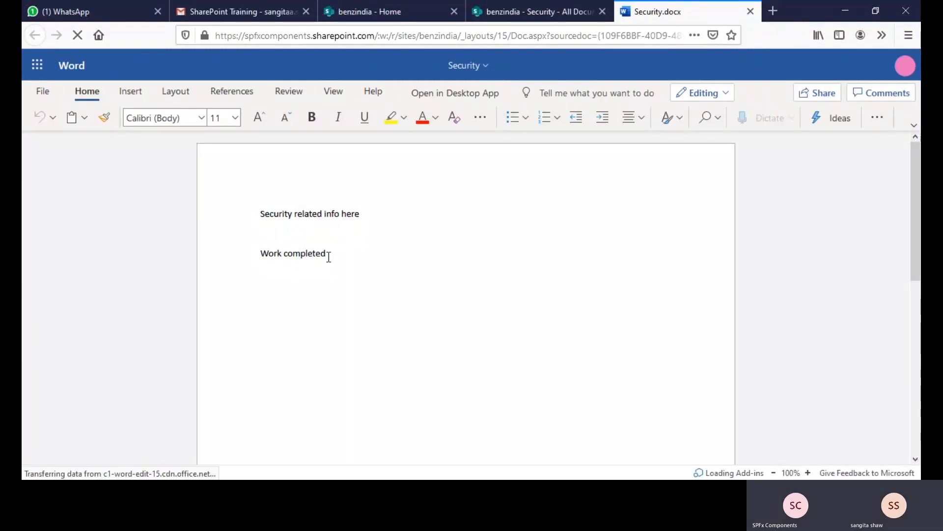
type("....")
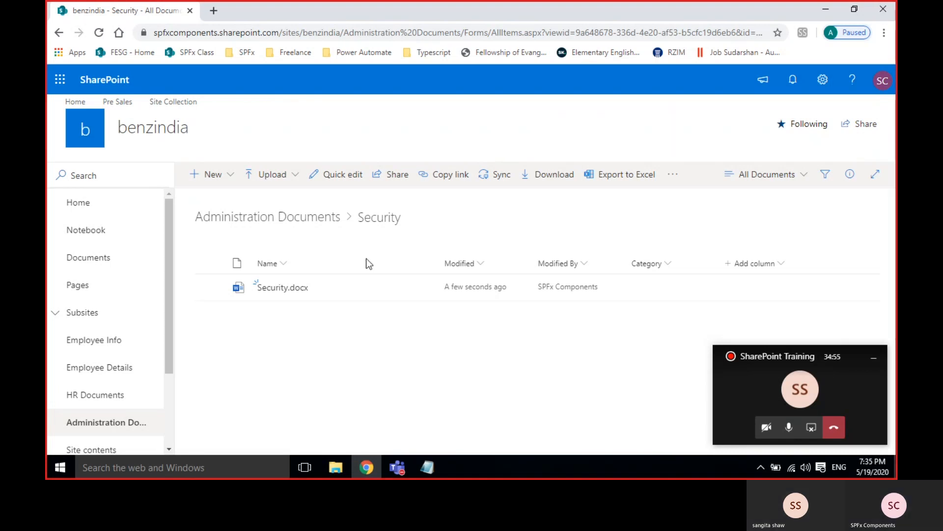
Return from the Security folder to the root of the Administration Documents library in Chrome.
left_click(227, 217)
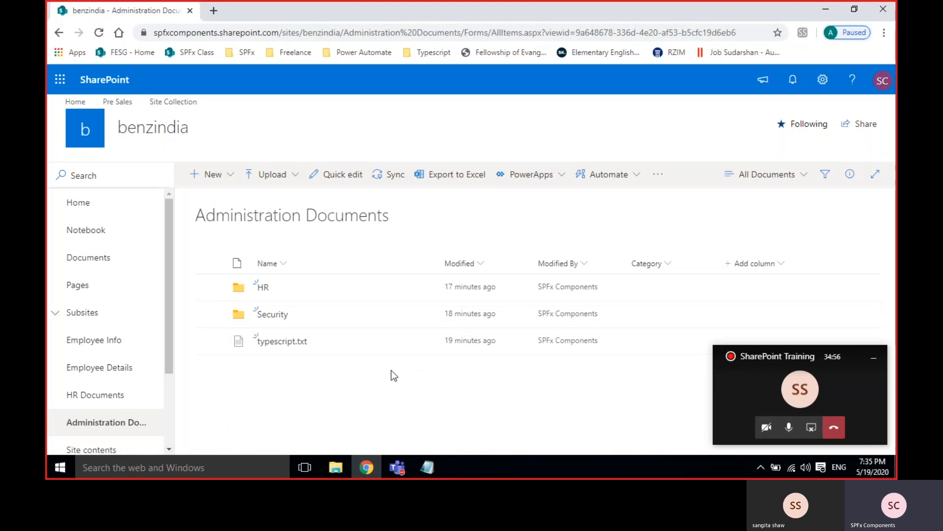
Minimize the Teams meeting window and open the version history of Security.docx in the Security folder.
left_click(878, 361)
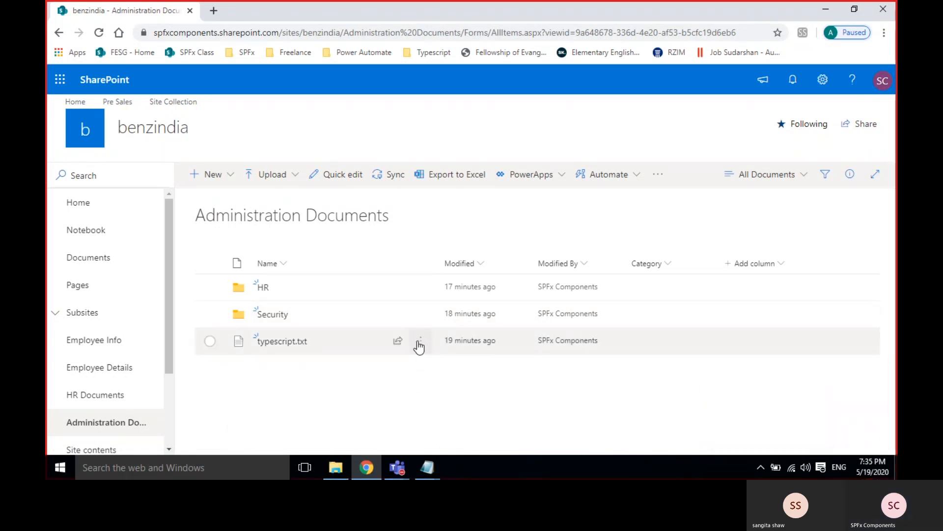
left_click(420, 343)
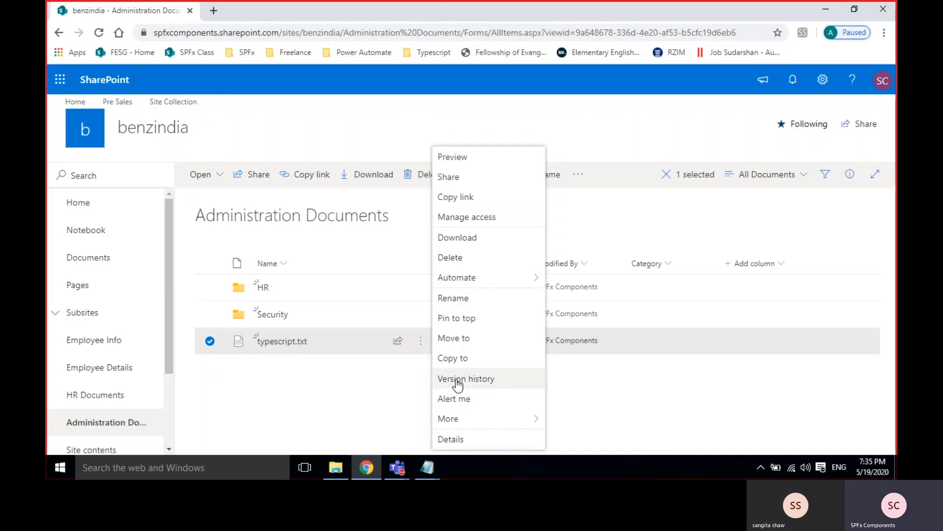
left_click(273, 315)
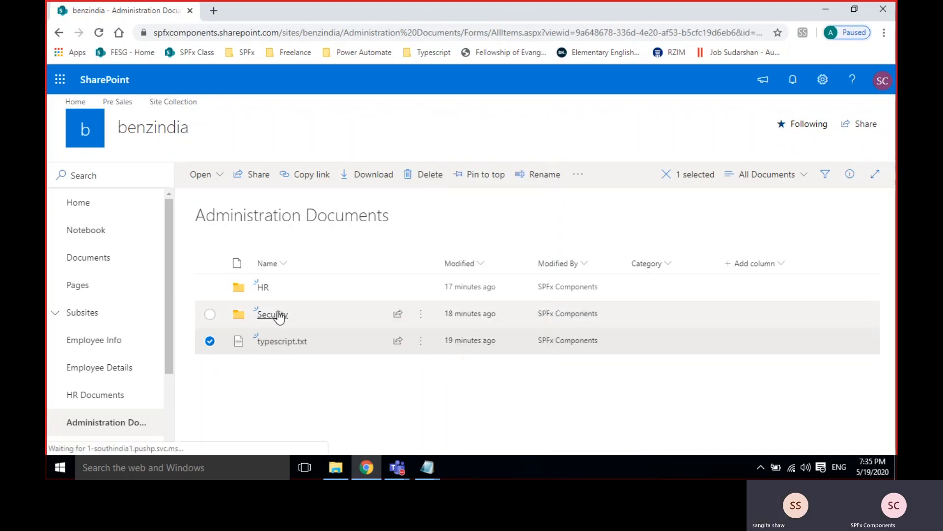
left_click(418, 289)
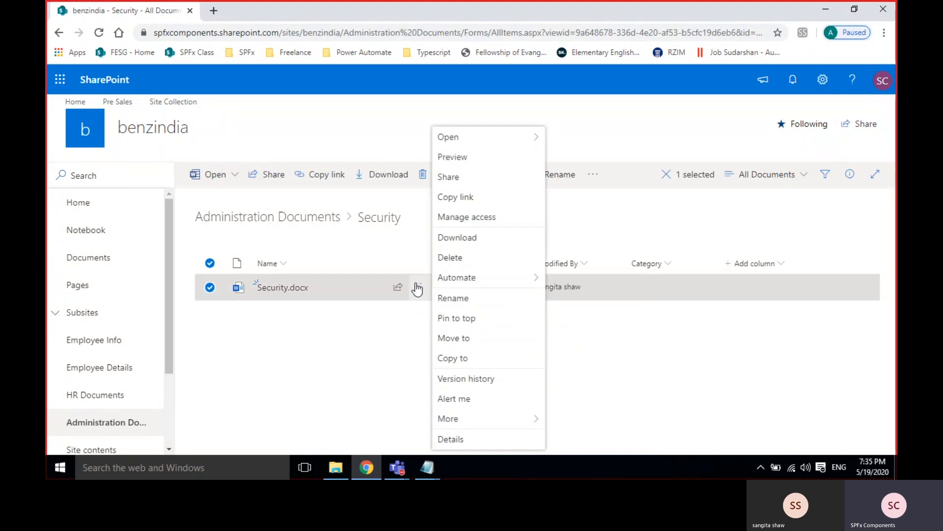
left_click(469, 378)
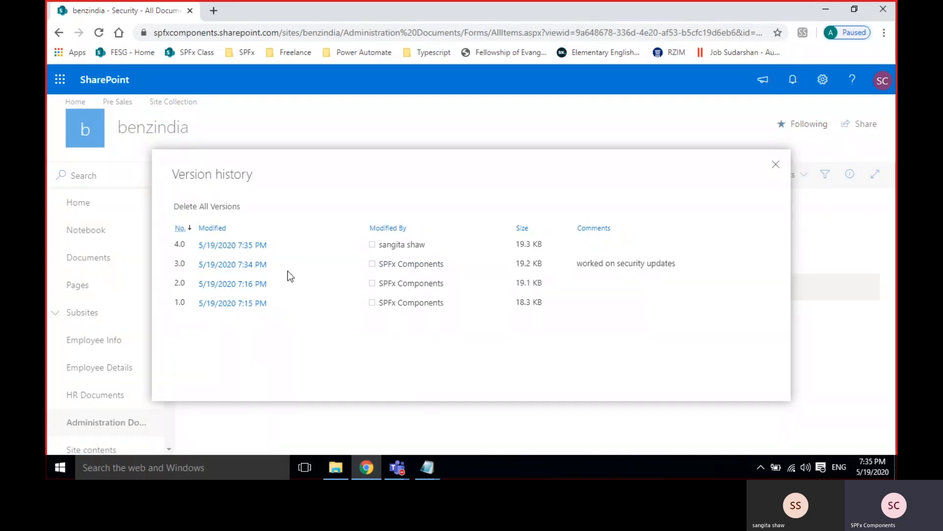
View the details of version 3.0 of Security.docx, close the version history, and deselect the document.
mouse_move(274, 264)
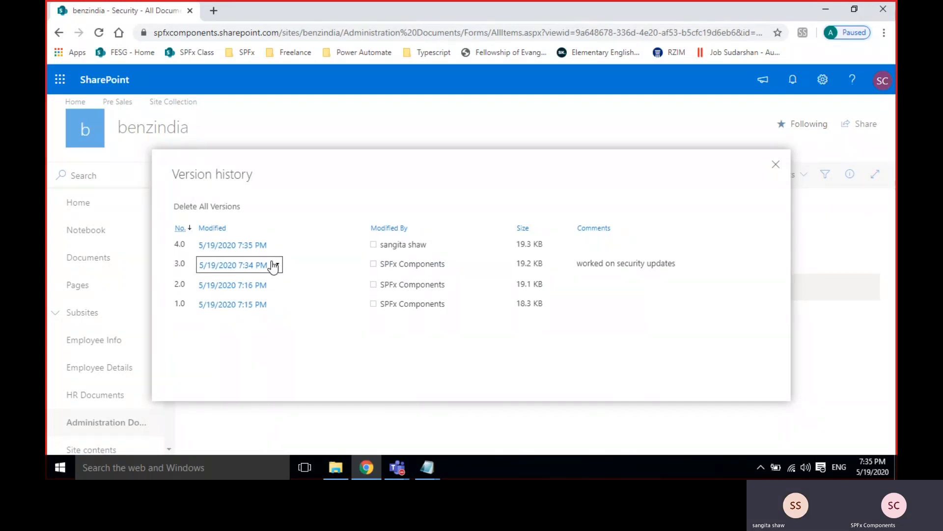
left_click(275, 266)
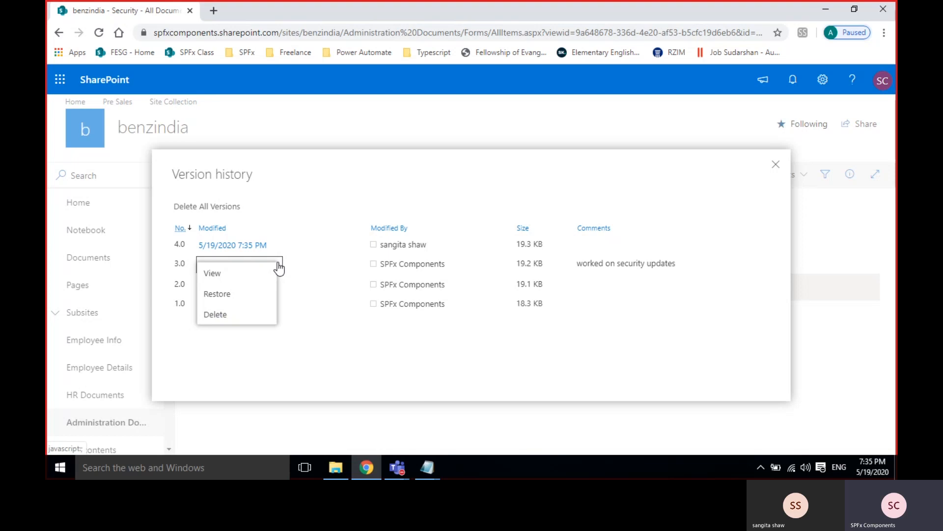
left_click(213, 275)
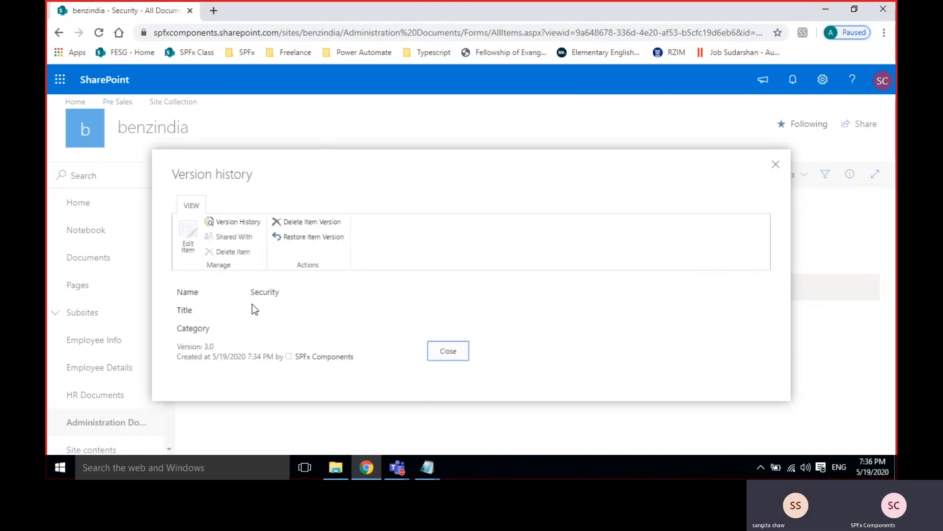
left_click(448, 352)
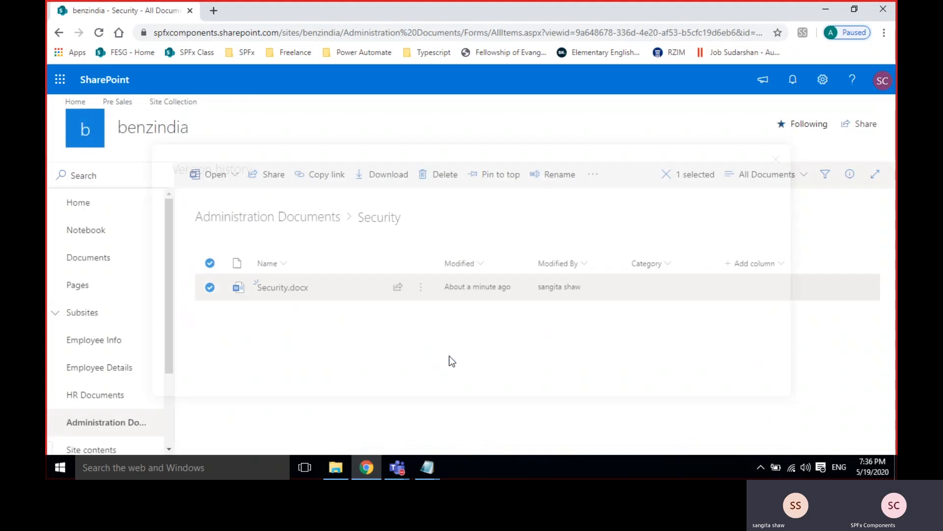
left_click(209, 264)
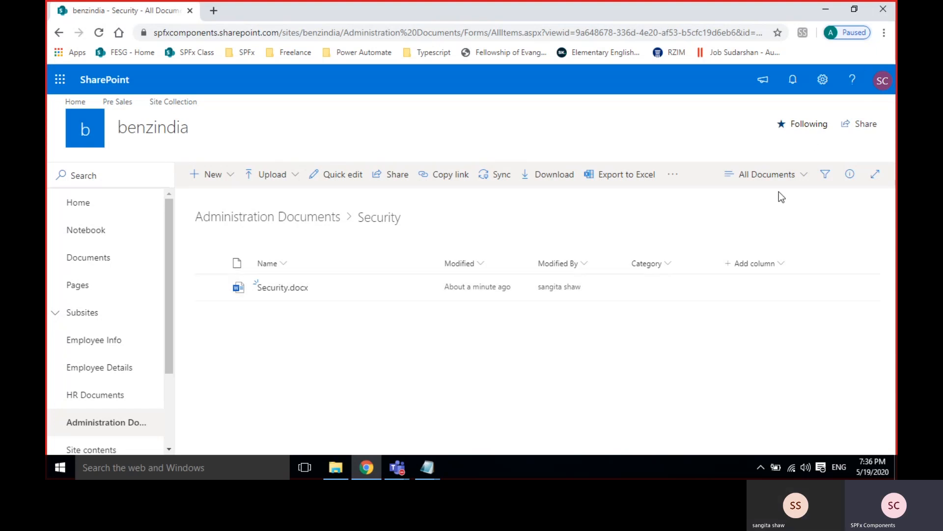
Examine the available view options and the Administration Documents library settings, and return to the library's root.
left_click(784, 176)
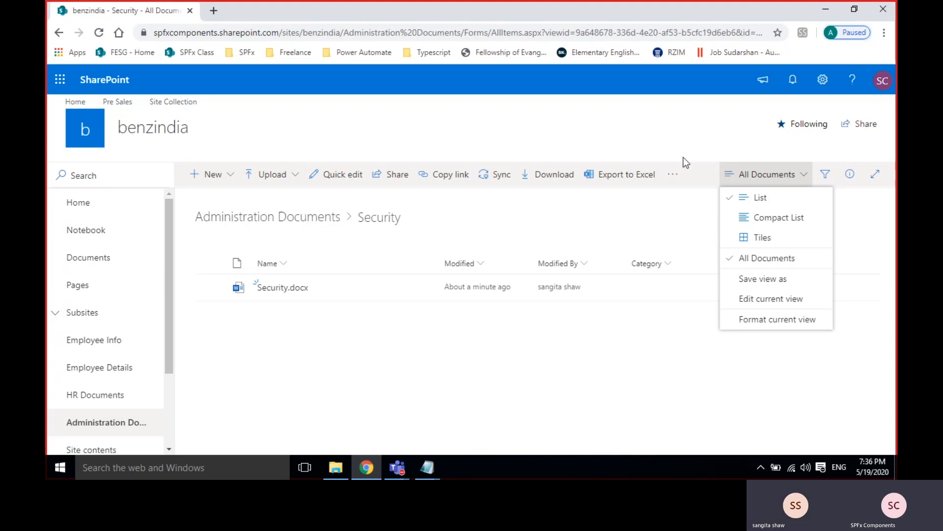
left_click(588, 350)
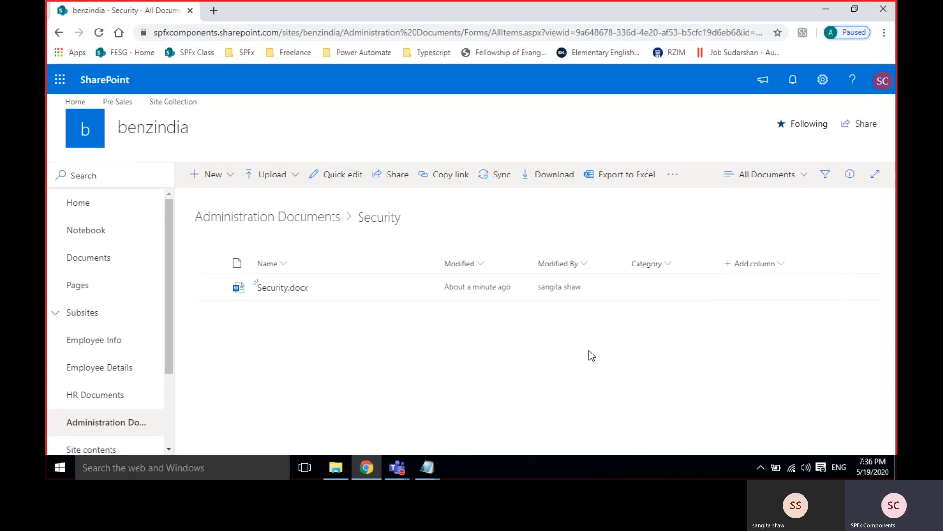
left_click(828, 79)
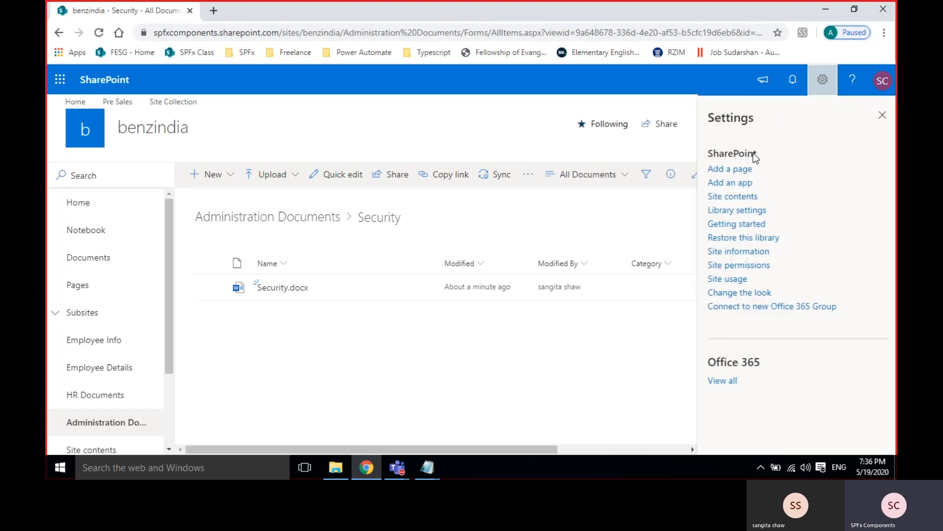
left_click(728, 211)
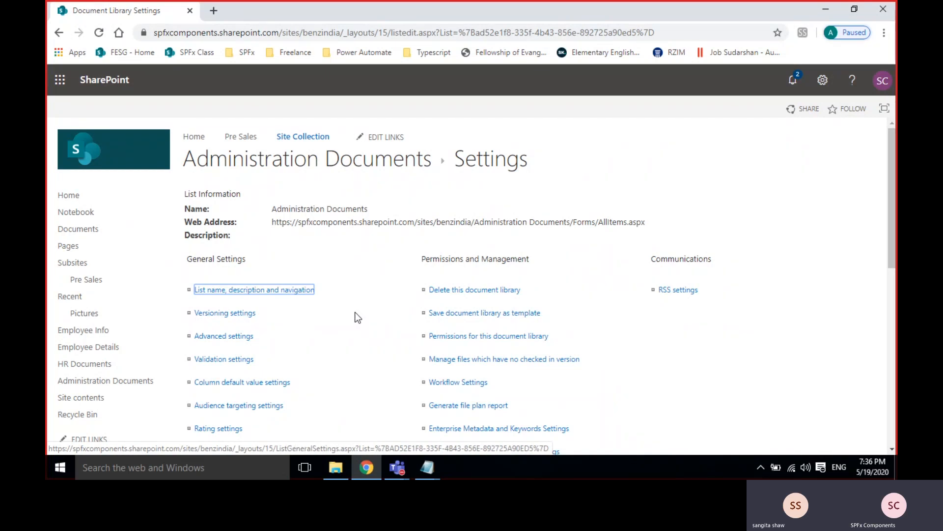
left_click(252, 167)
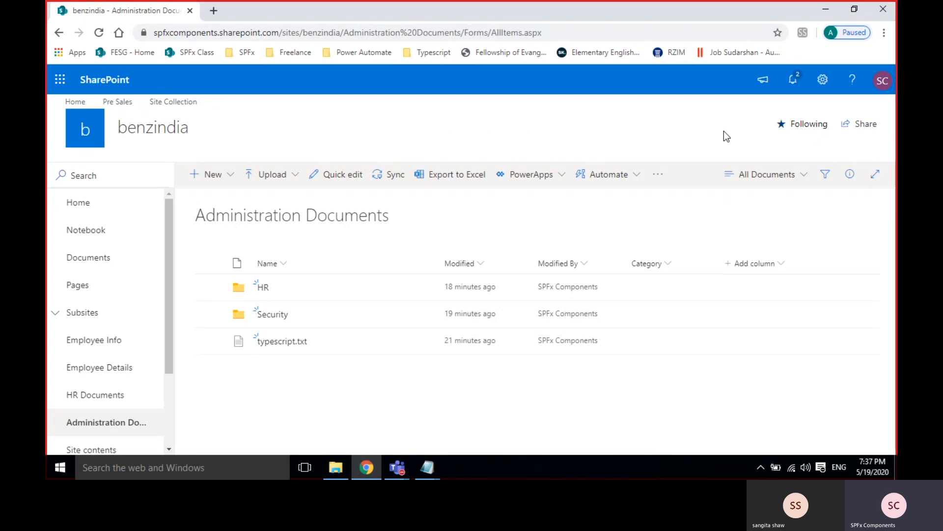
In the Notepad list of library types, insert a blank line above "site pages", append a colon to it, and start a new line below.
mouse_move(433, 467)
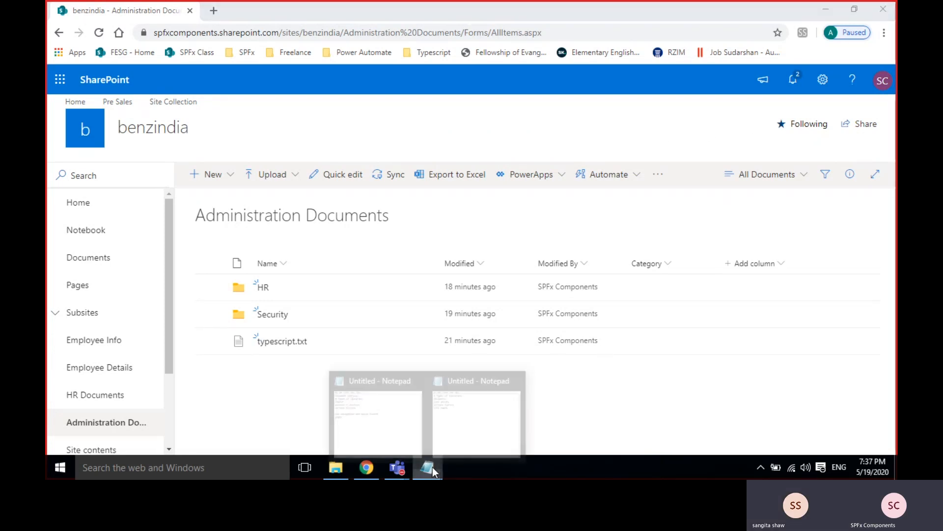
left_click(476, 434)
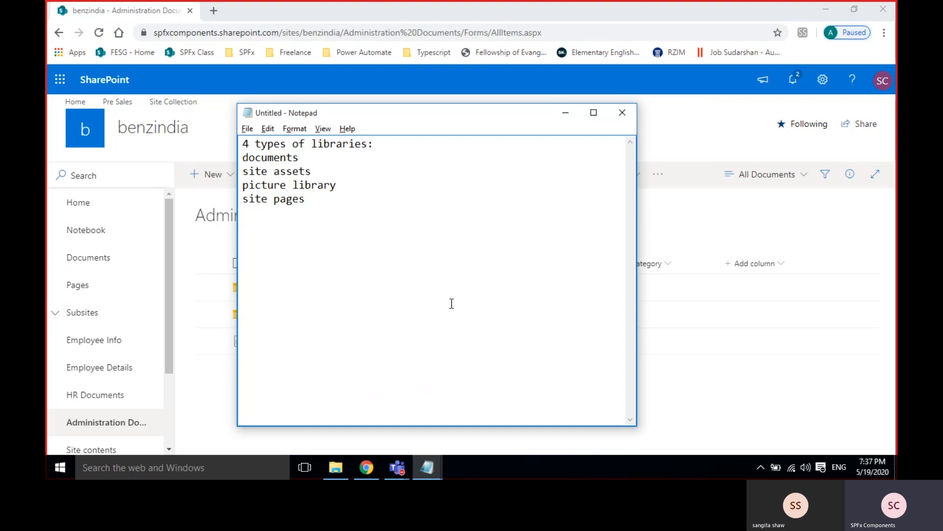
key("Left")
key("Home")
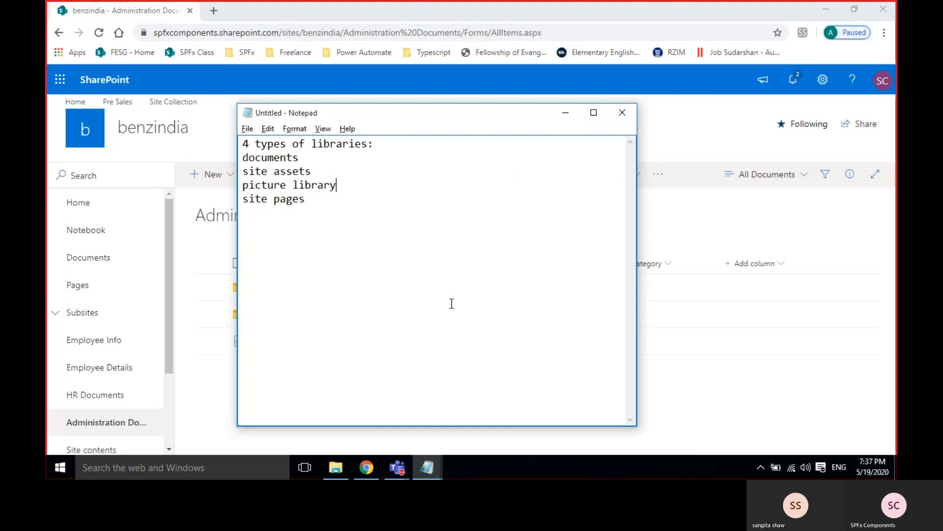
key("Left")
key("Return")
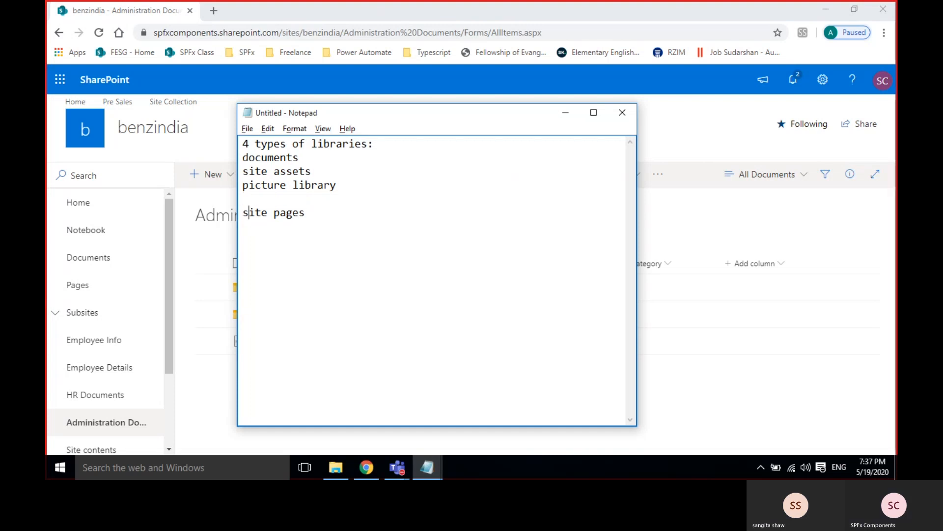
key("End")
type(":")
key("Return")
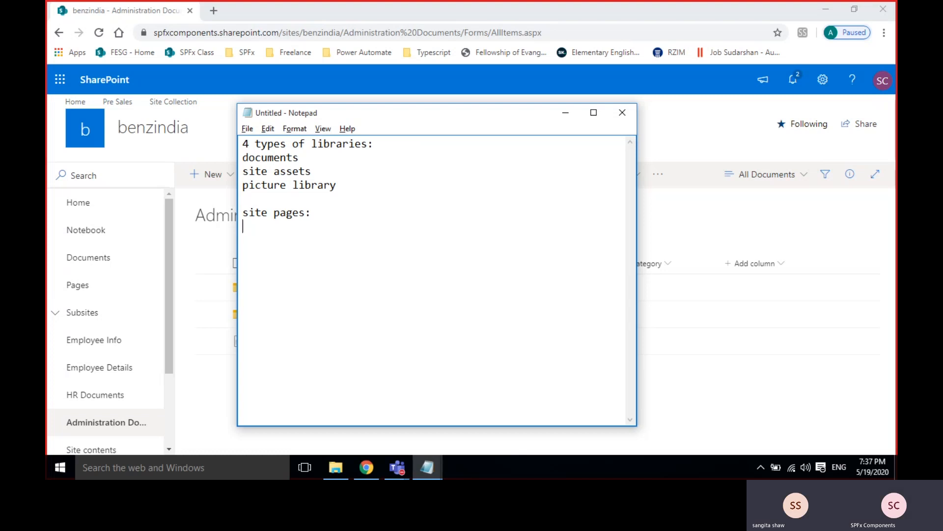
Switch back to Chrome and open the SharePoint settings for the Administration Documents library.
left_click(822, 80)
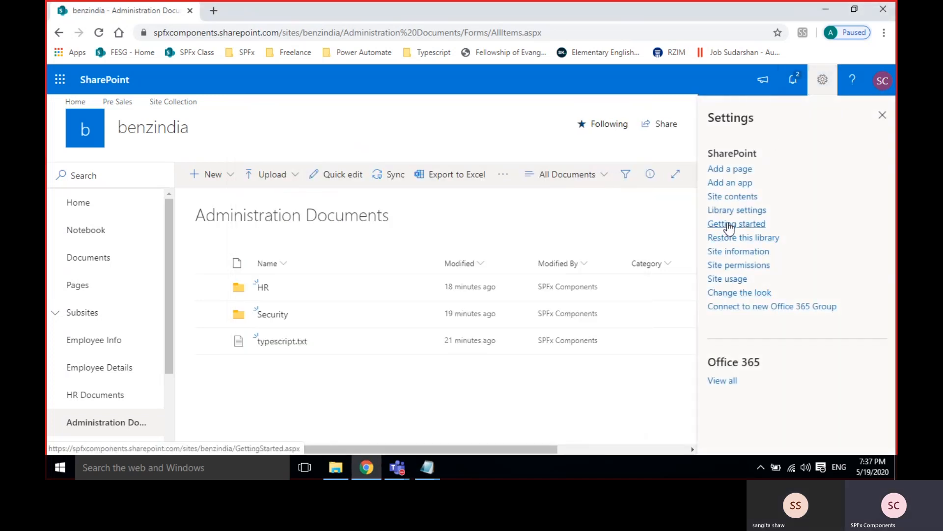
Open the Site Pages library from the benzindia site contents and check which page types can be created.
left_click(730, 197)
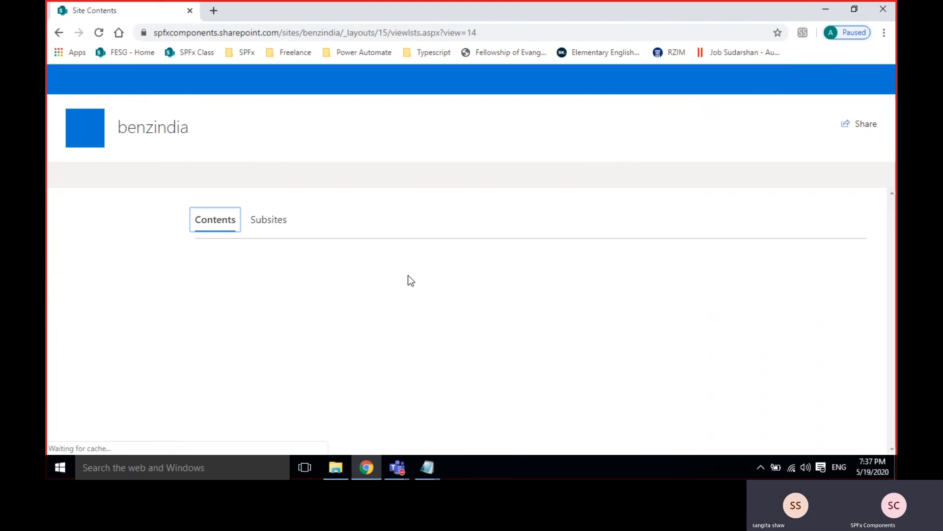
scroll(342, 352, "down", 2)
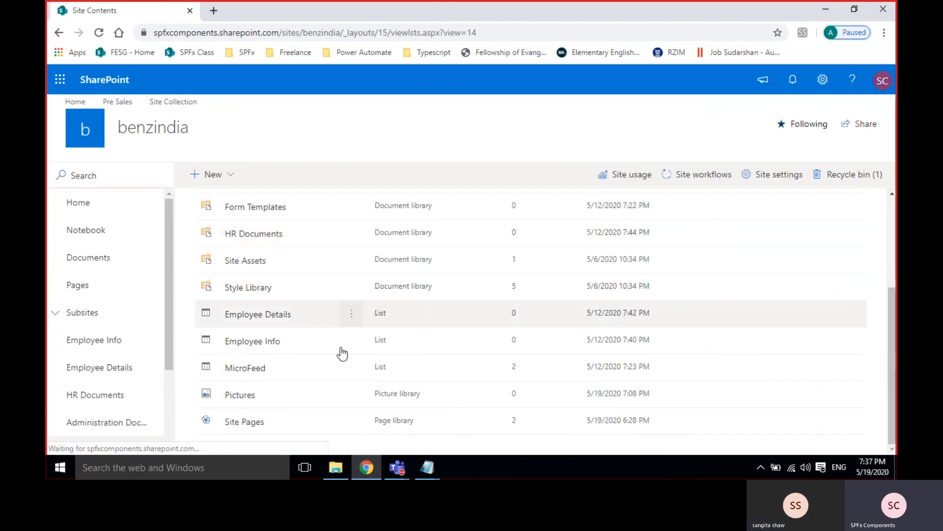
left_click(247, 423)
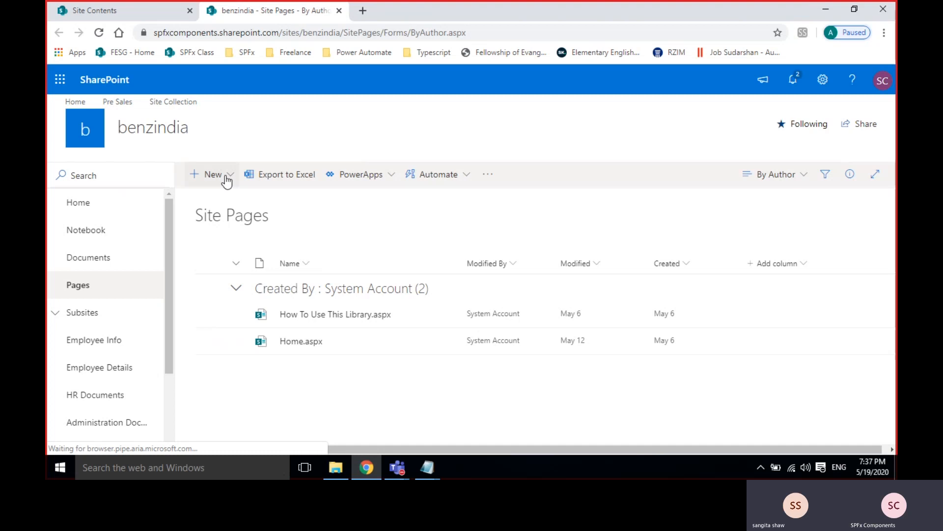
left_click(225, 179)
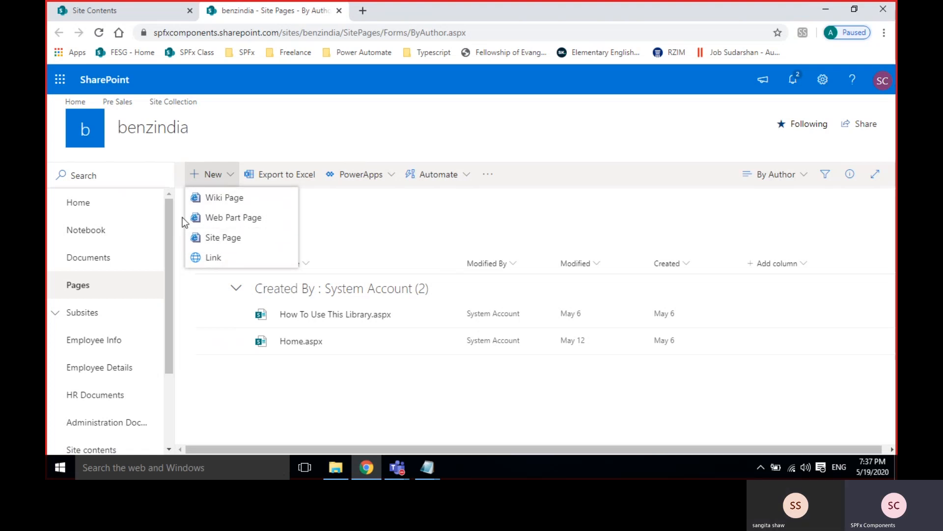
left_click(418, 212)
Return to the benzindia home page, keeping only its tab open, and open the site contents.
left_click(101, 133)
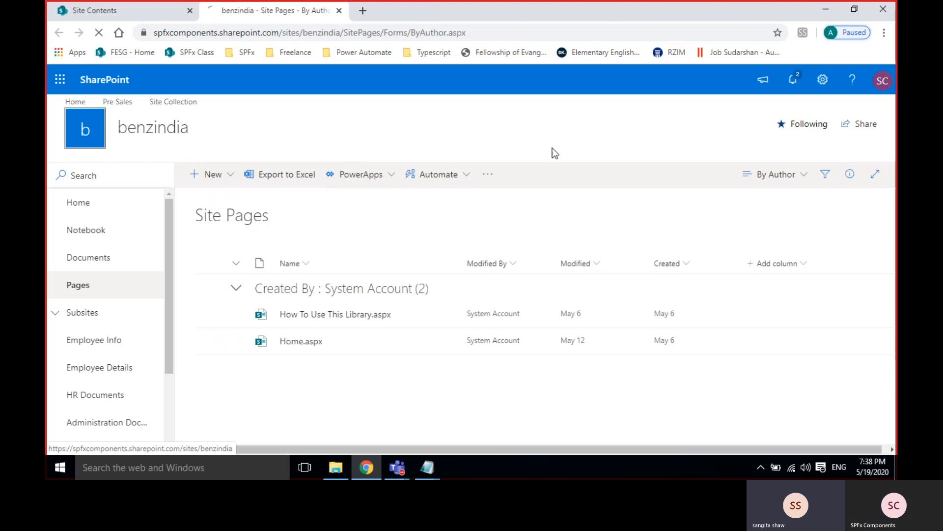
left_click(190, 11)
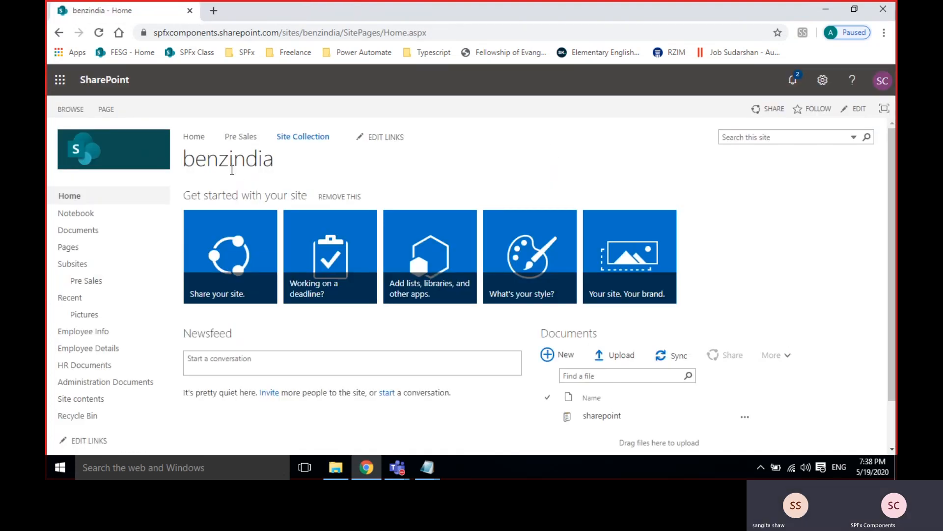
left_click(821, 75)
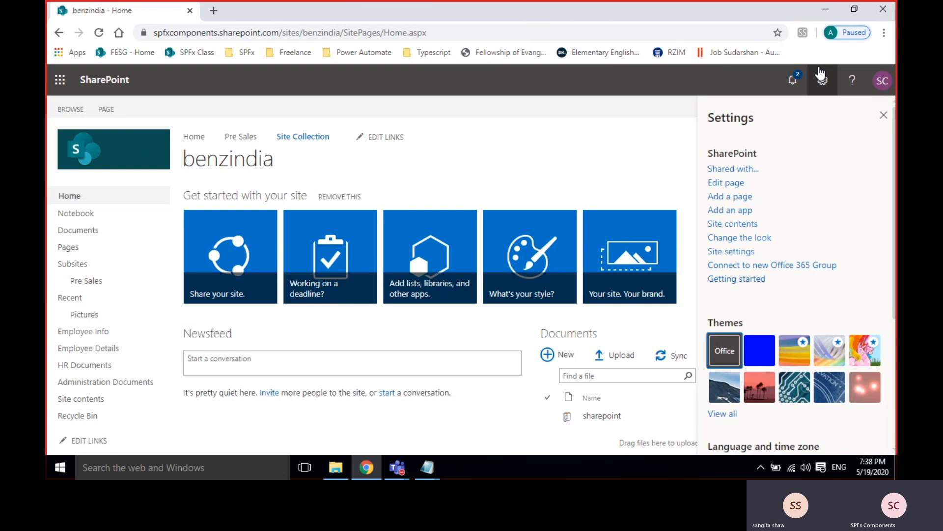
left_click(740, 225)
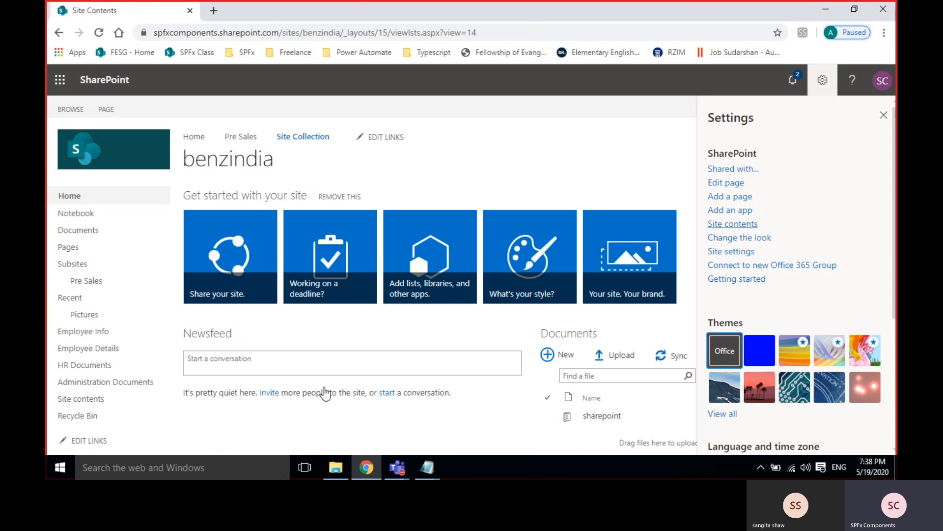
Delete the Pictures library from the site contents.
scroll(358, 320, "down", 3)
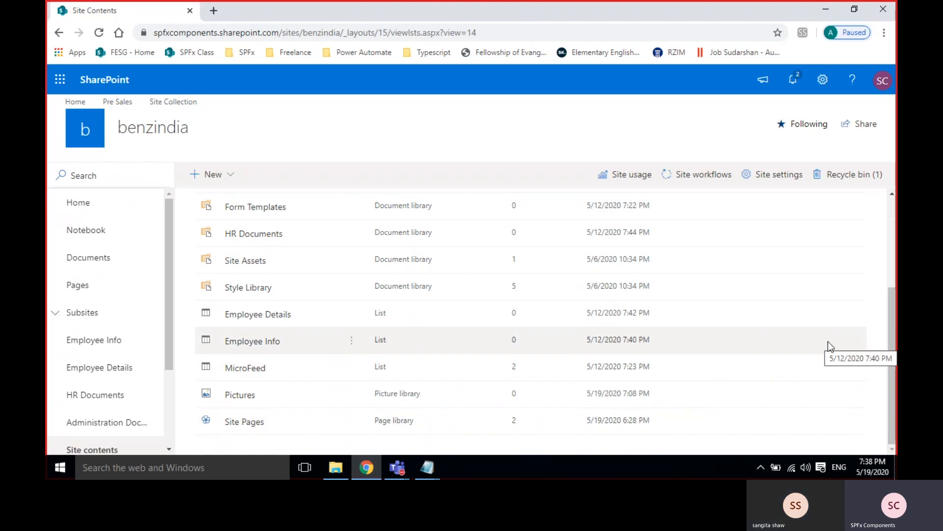
key("ctrl+minus")
key("ctrl+minus")
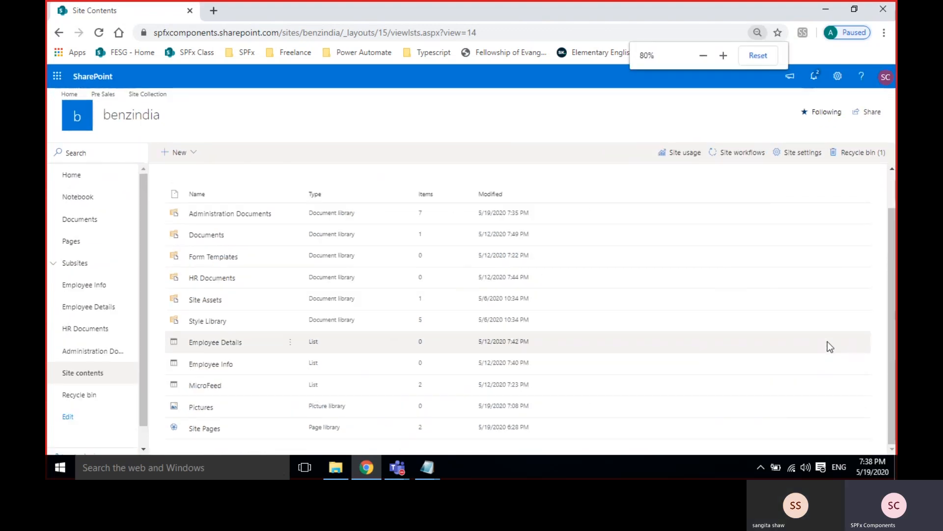
key("ctrl+plus")
key("ctrl+plus")
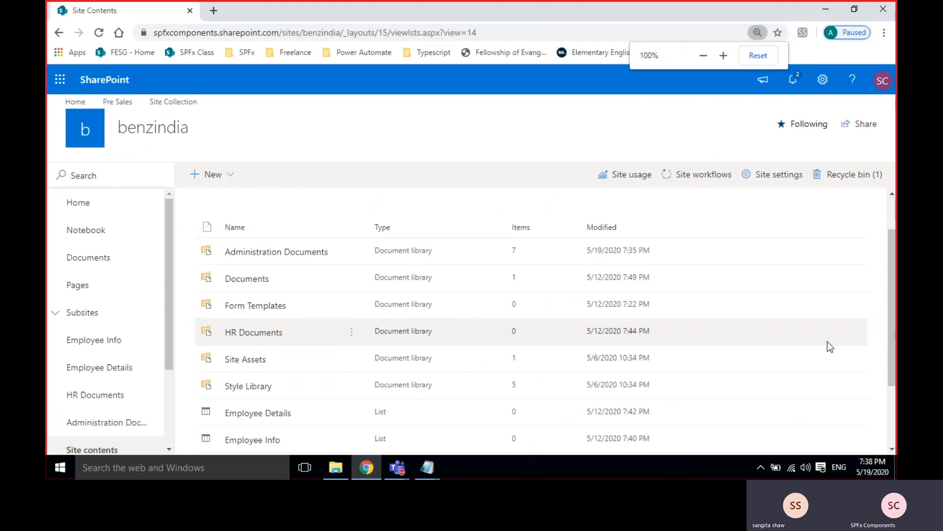
scroll(622, 350, "down", 2)
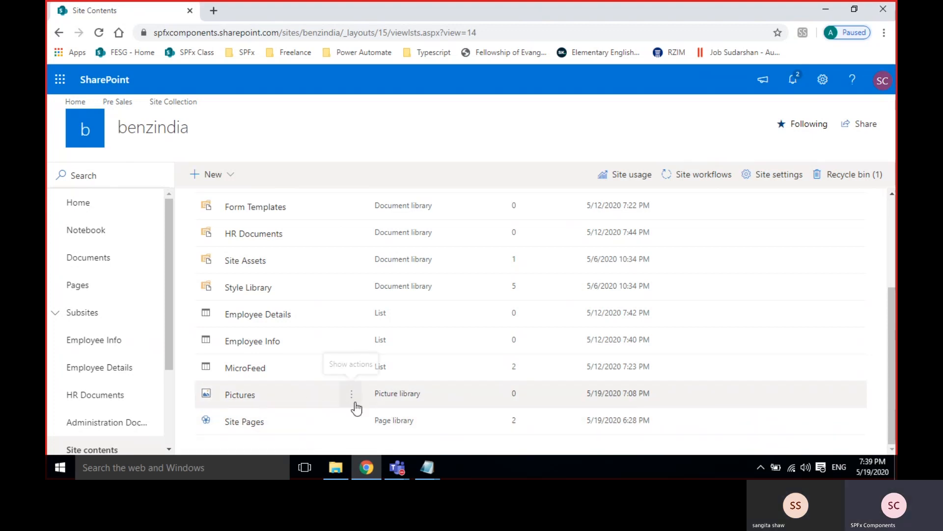
left_click(351, 396)
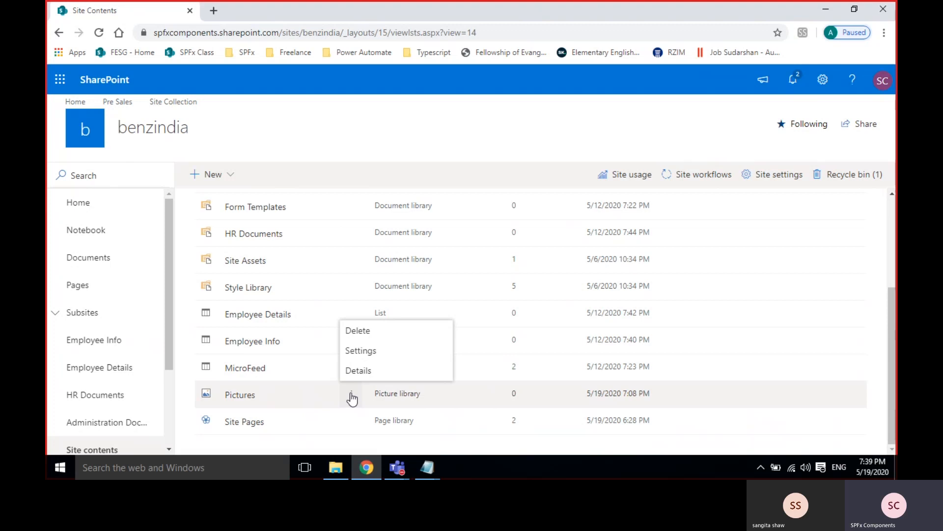
left_click(358, 332)
left_click(518, 308)
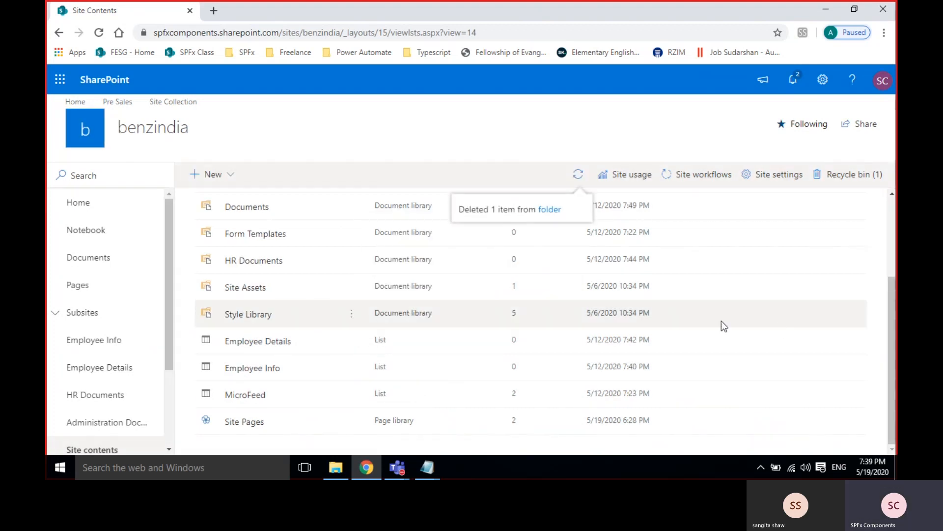
Check the actions offered for the MicroFeed list and the Style Library, and review the remaining site contents.
left_click(351, 395)
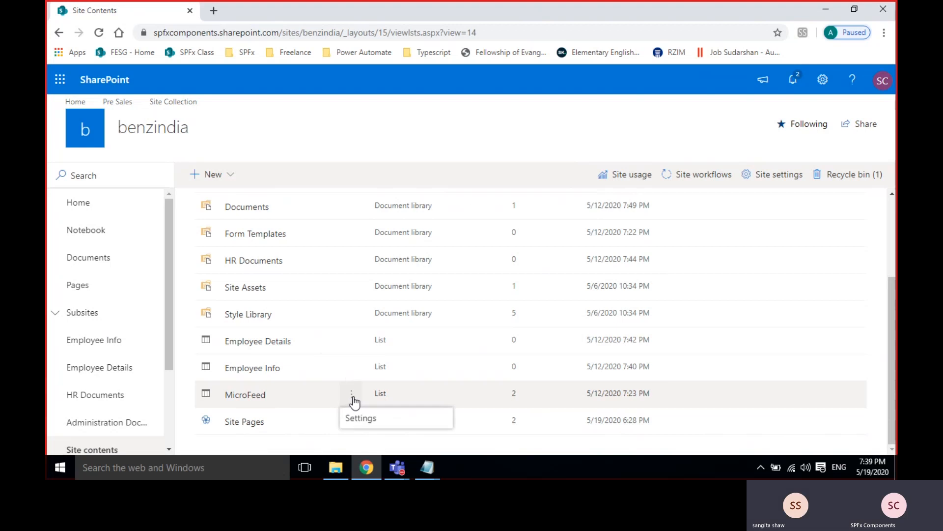
left_click(818, 345)
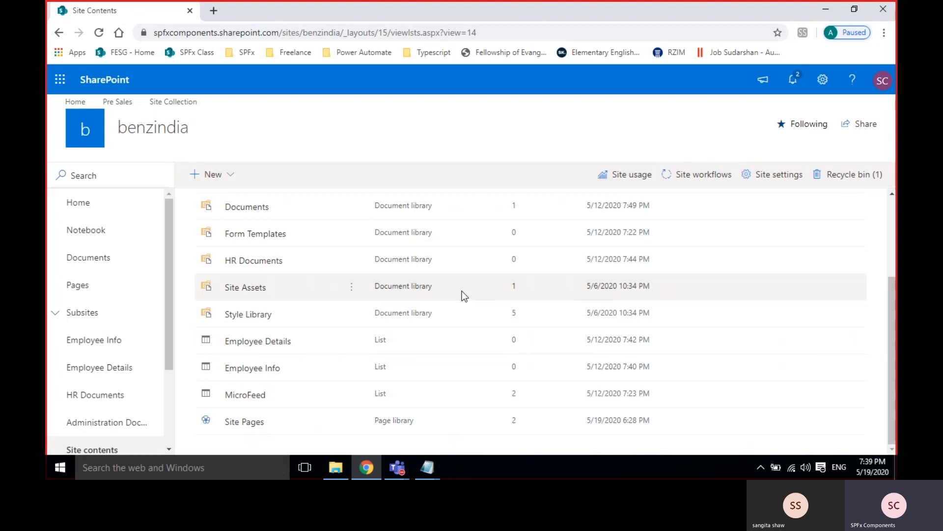
left_click(350, 314)
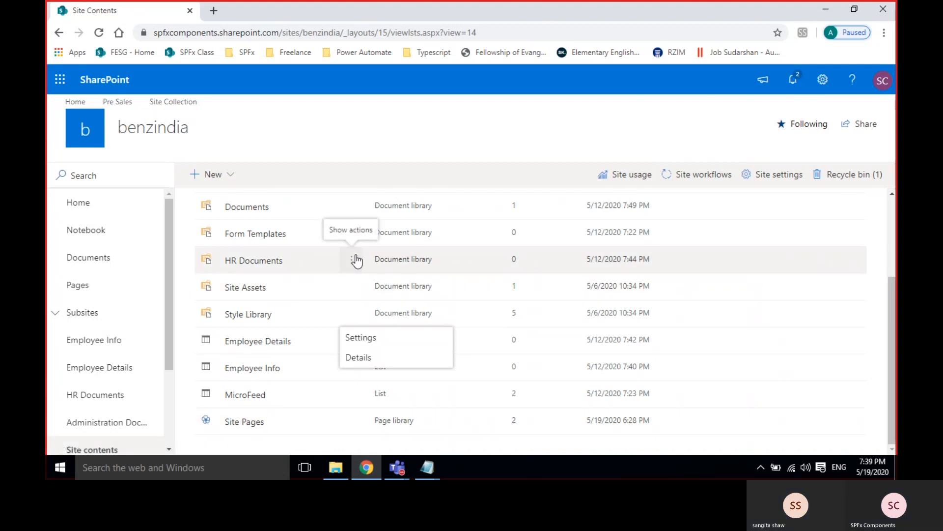
scroll(359, 259, "up", 2)
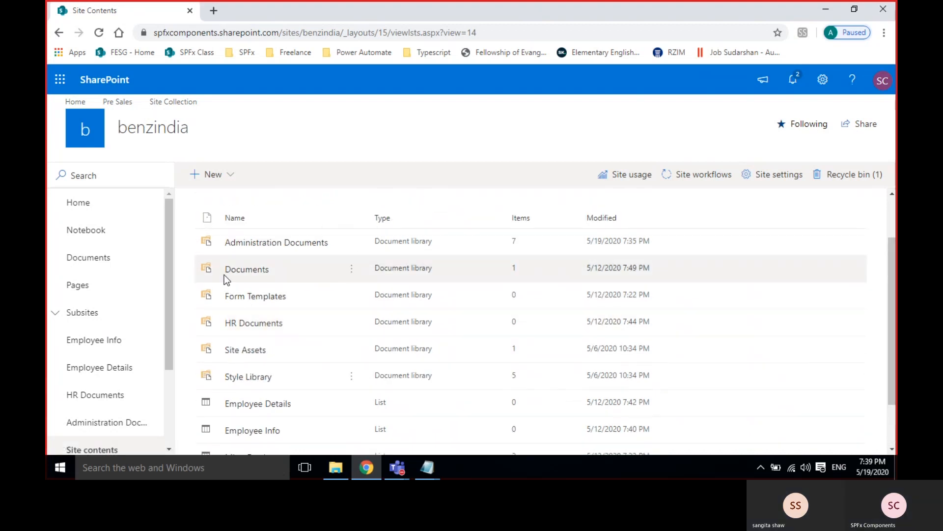
scroll(364, 284, "up", 2)
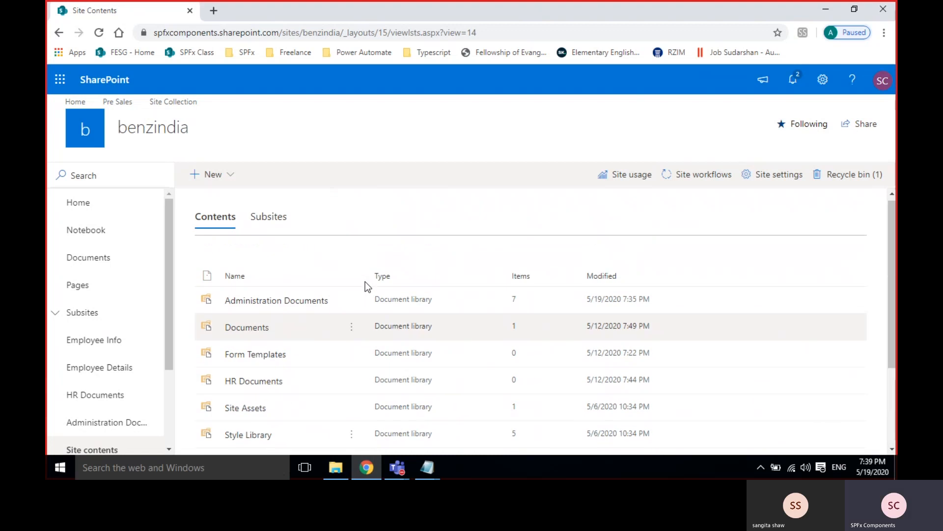
scroll(391, 357, "down", 3)
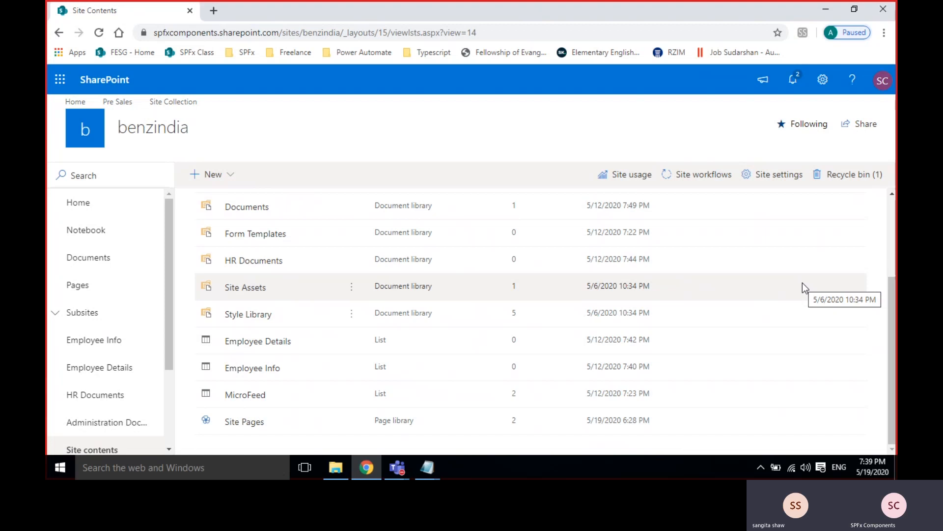
scroll(803, 287, "up", 3)
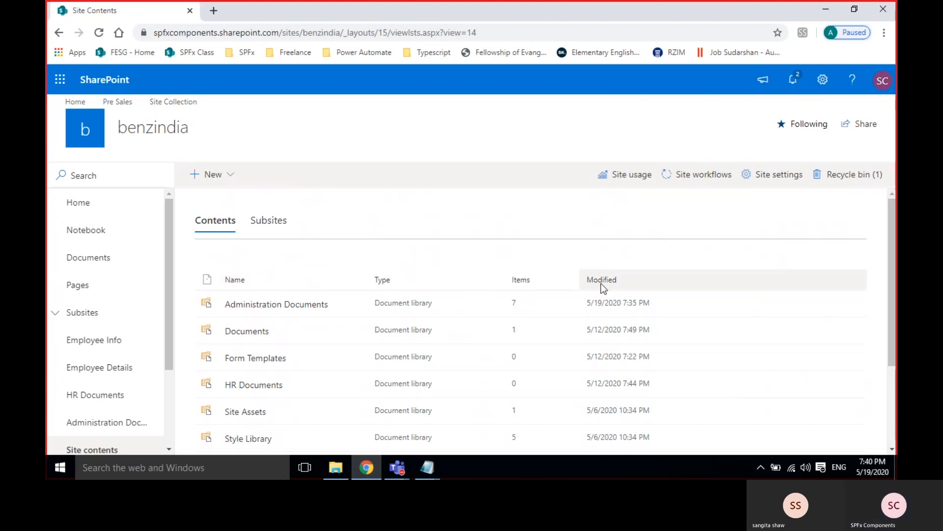
Sort the site contents by Type from Z to A, and open the Site Pages library with its new page options.
left_click(377, 284)
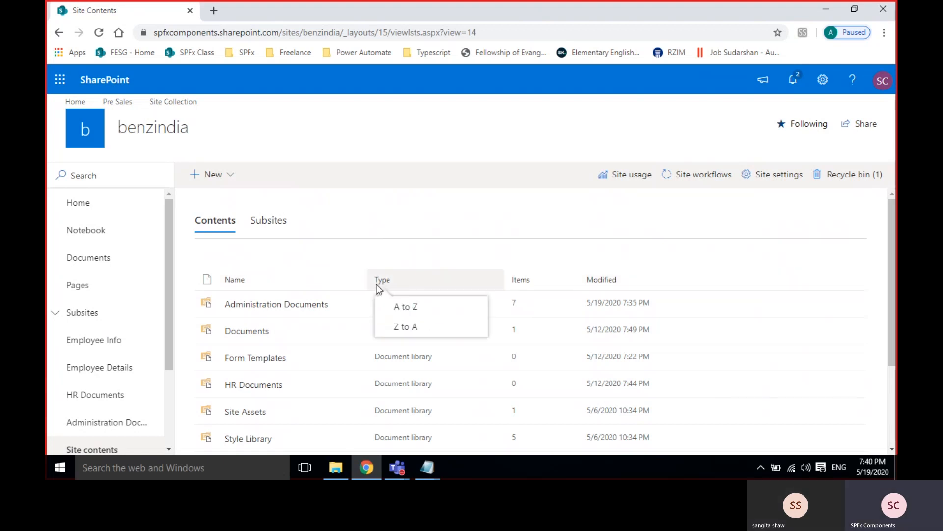
left_click(391, 325)
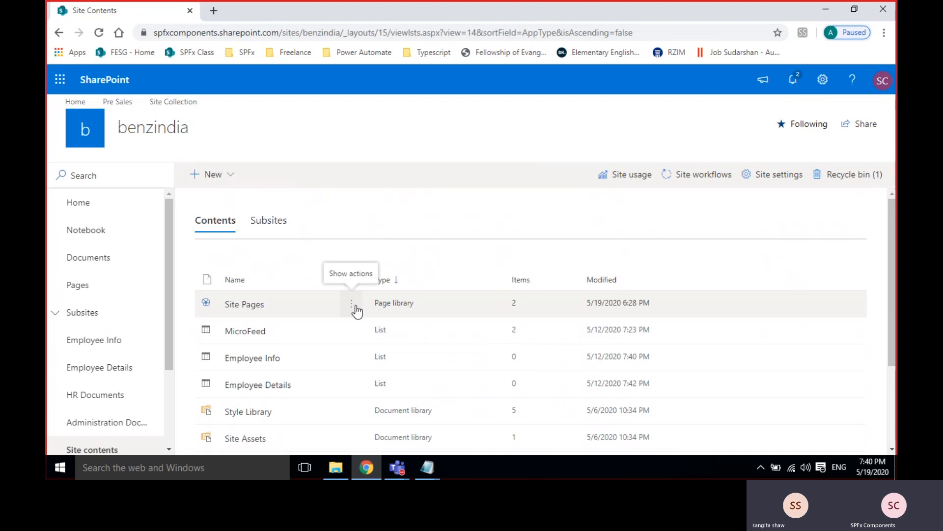
left_click(260, 305)
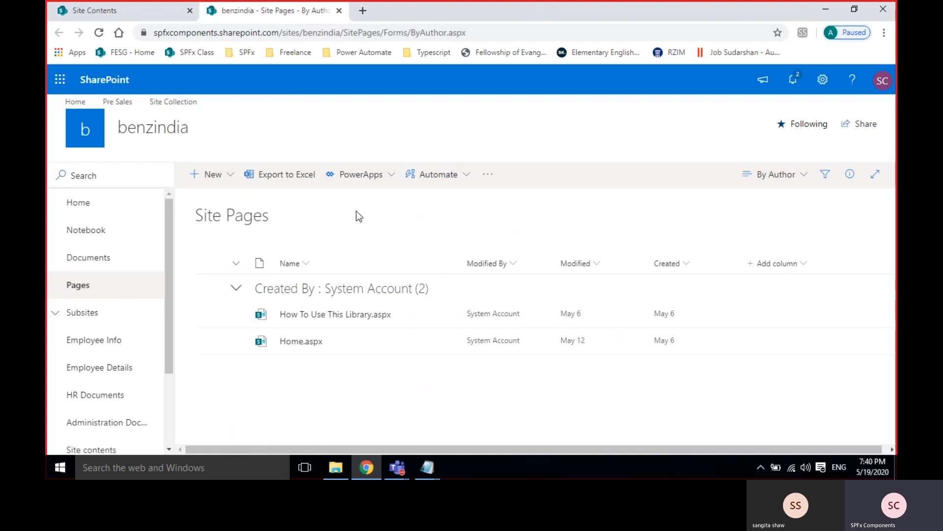
left_click(230, 177)
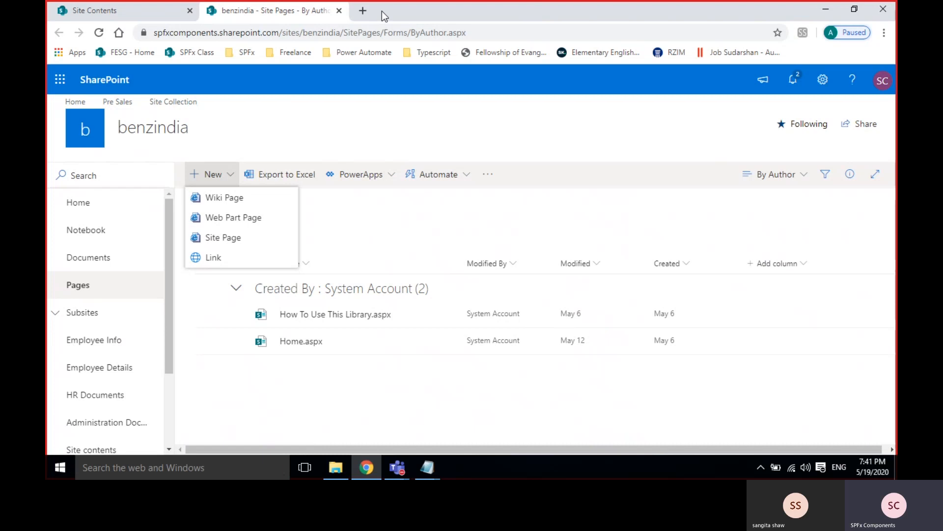
Search Google for "corona precautions" in a new tab and copy the COVID-19 prevention advice from the results.
left_click(364, 10)
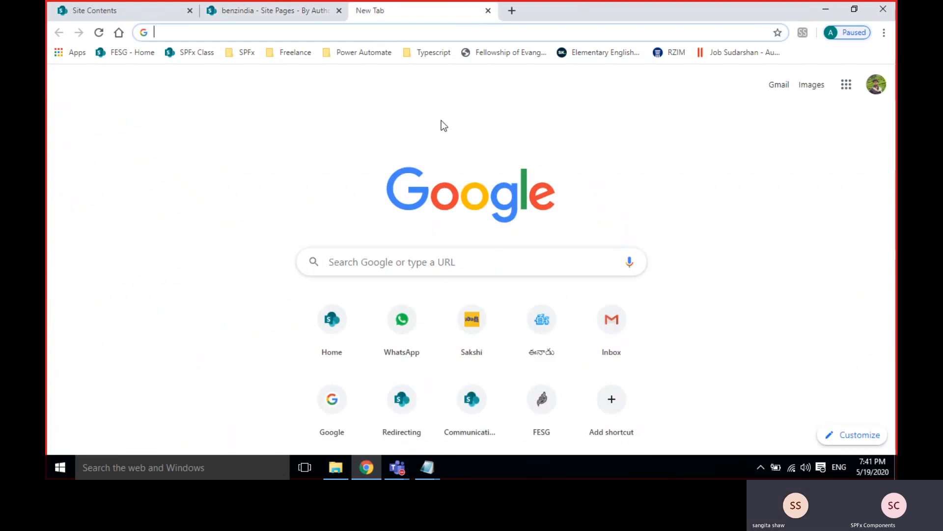
type("corona")
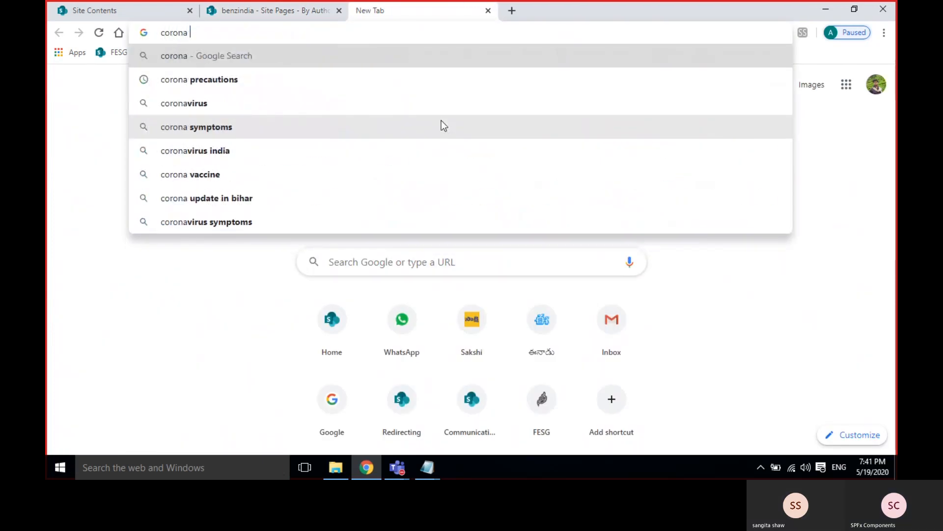
key("Down")
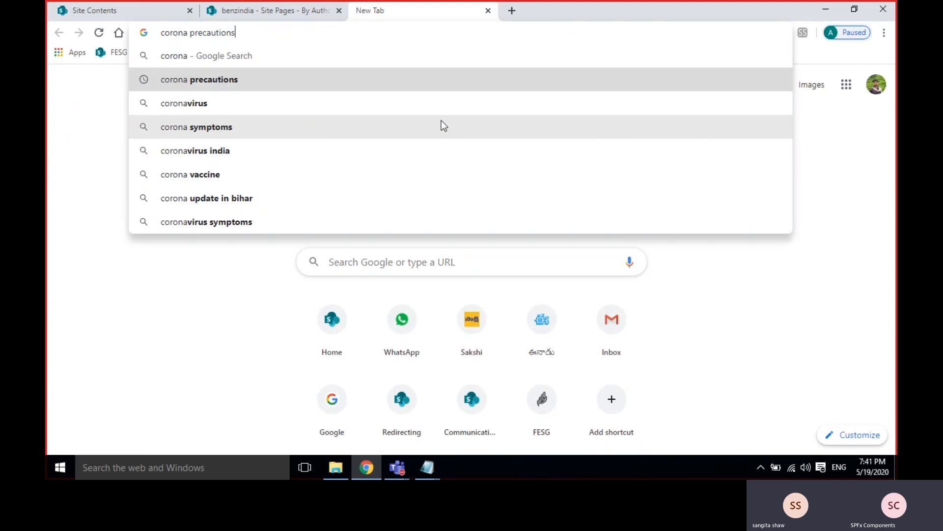
key("Return")
scroll(280, 273, "down", 5)
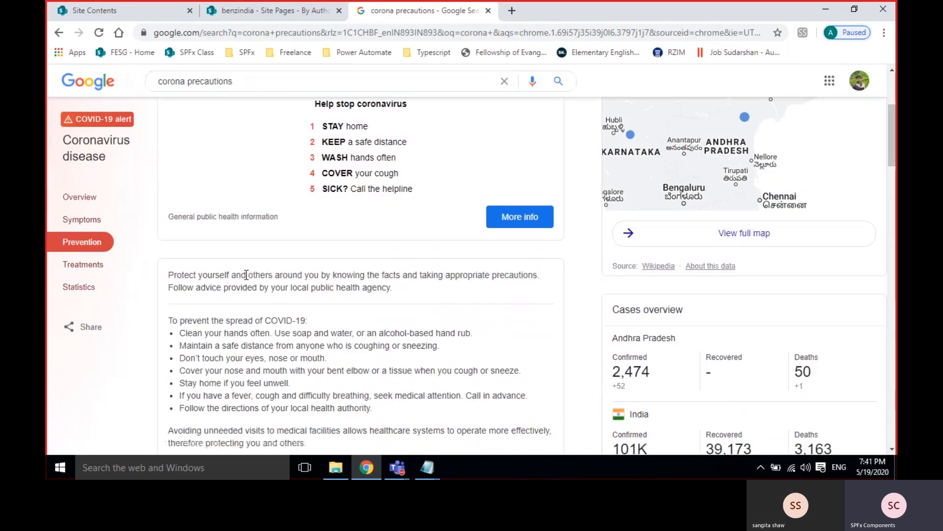
left_click_drag(167, 148, 400, 314)
key("ctrl+c")
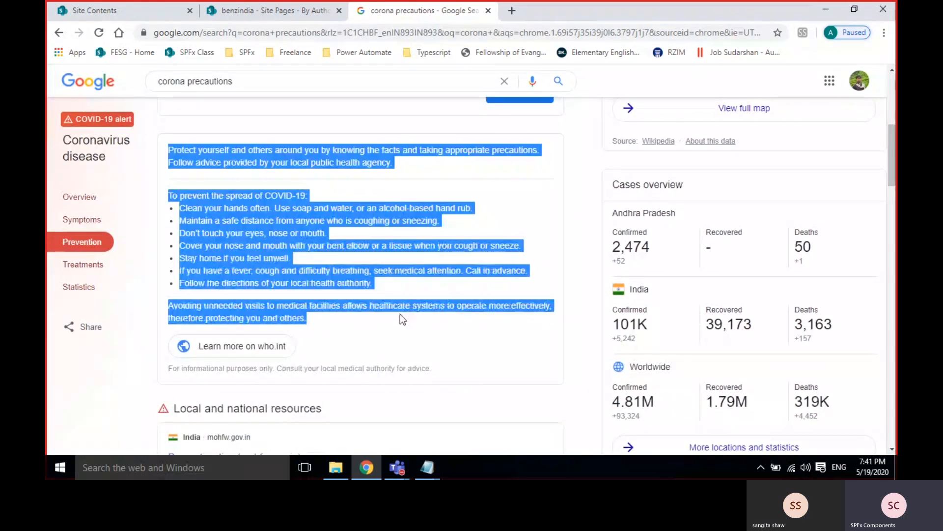
Create a new wiki page named "Corona Precautions" in the benzindia Site Pages library.
left_click(265, 10)
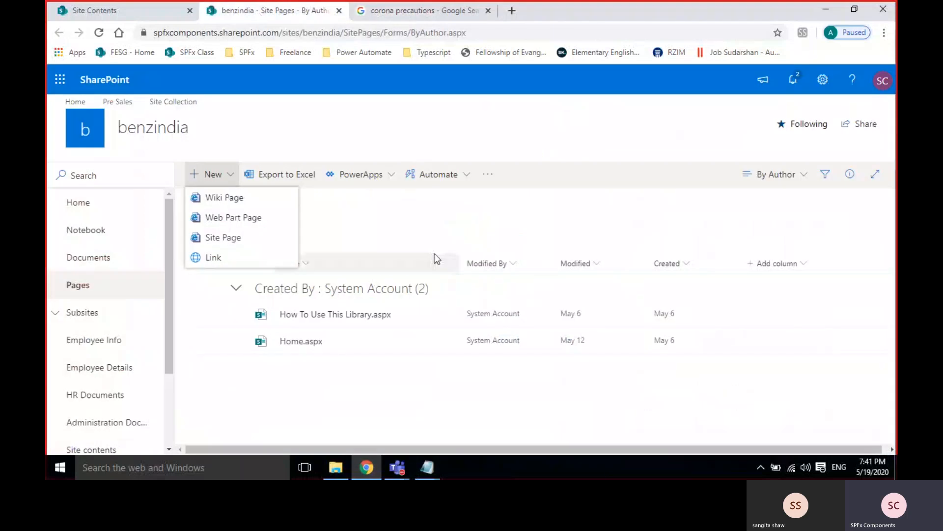
left_click(215, 199)
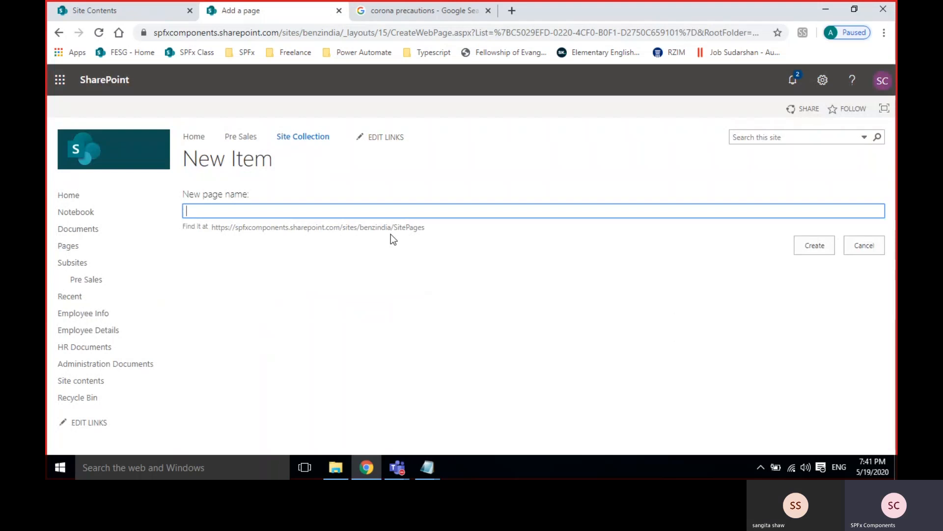
type("Corona")
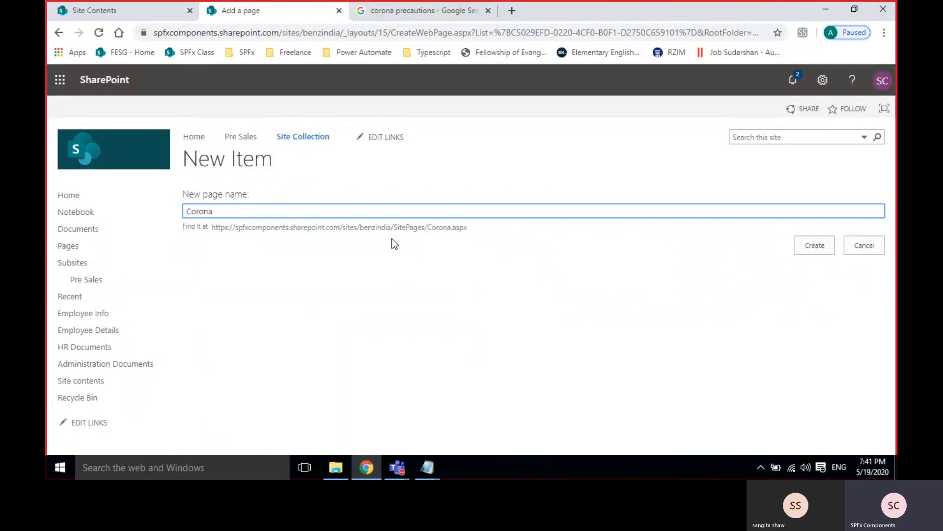
type(" Precauti")
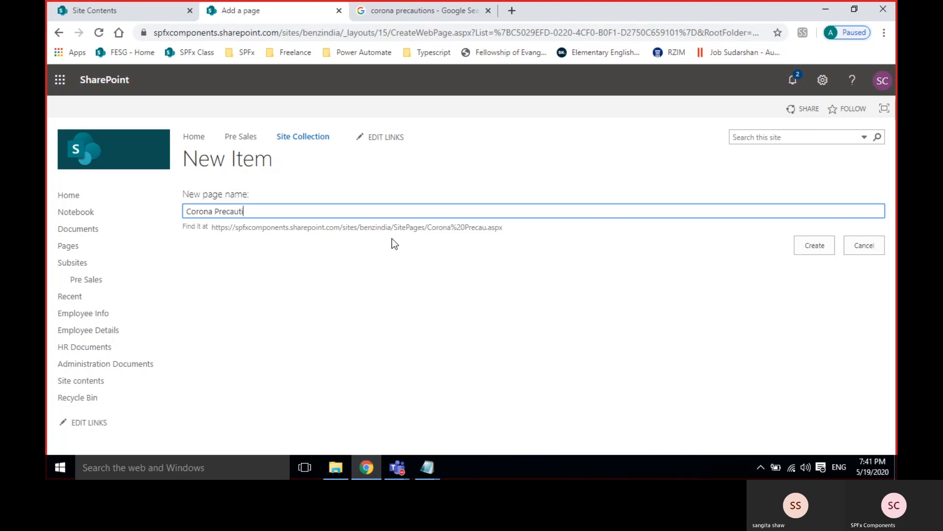
type("ons")
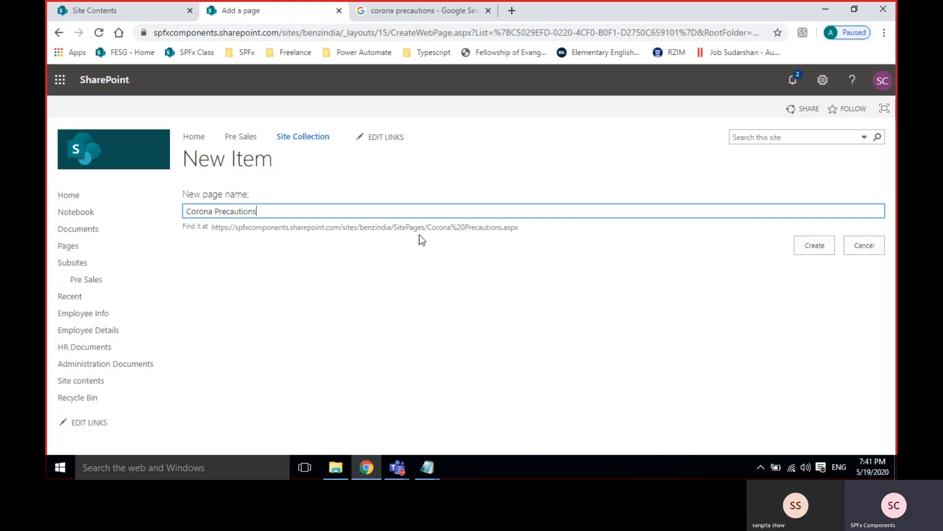
left_click_drag(427, 228, 560, 234)
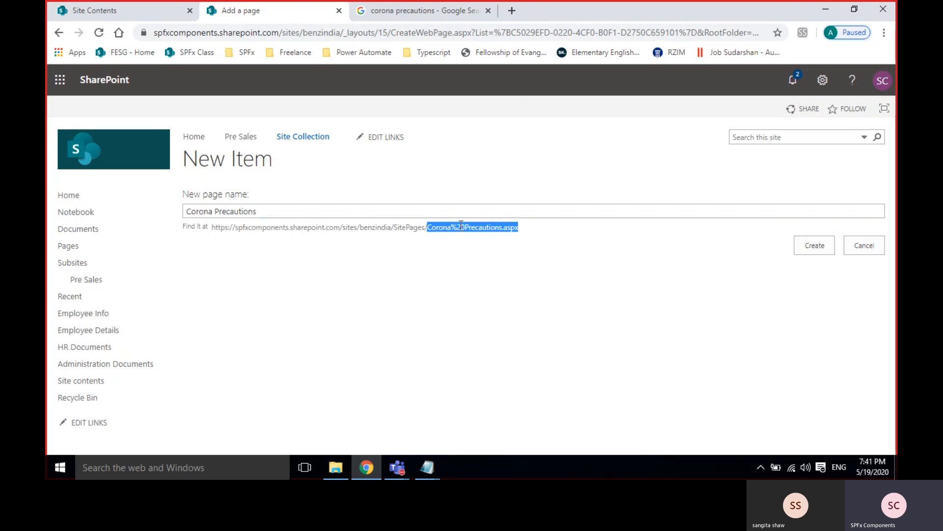
left_click(807, 248)
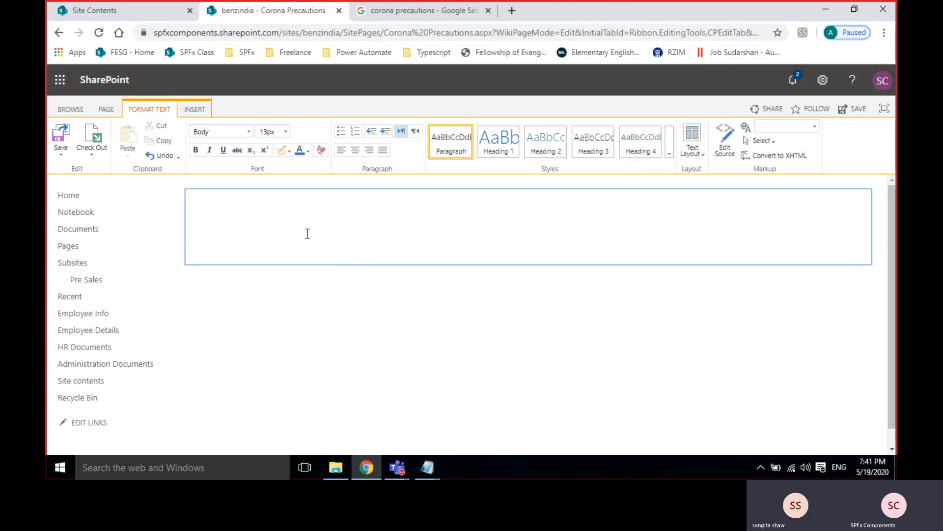
Try the two columns, three columns and one column with sidebar text layouts, and return the page to one column.
left_click(696, 155)
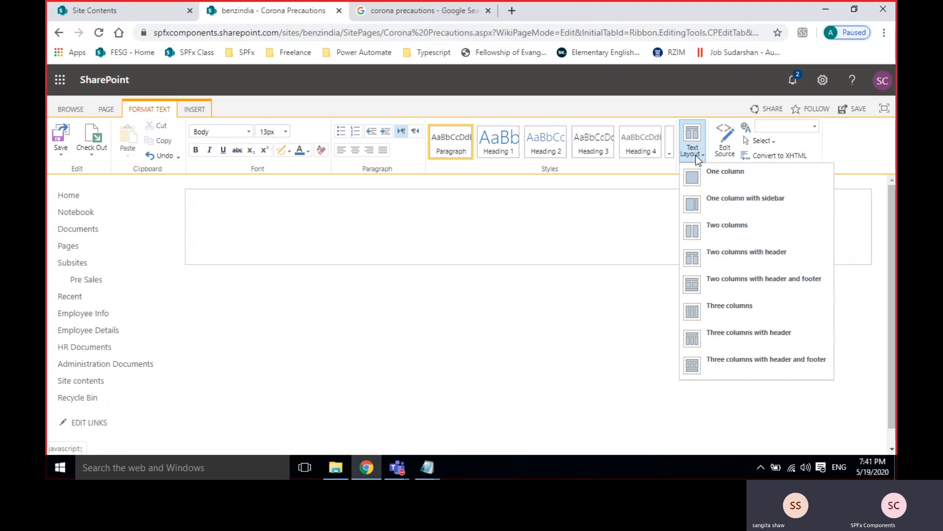
left_click(715, 231)
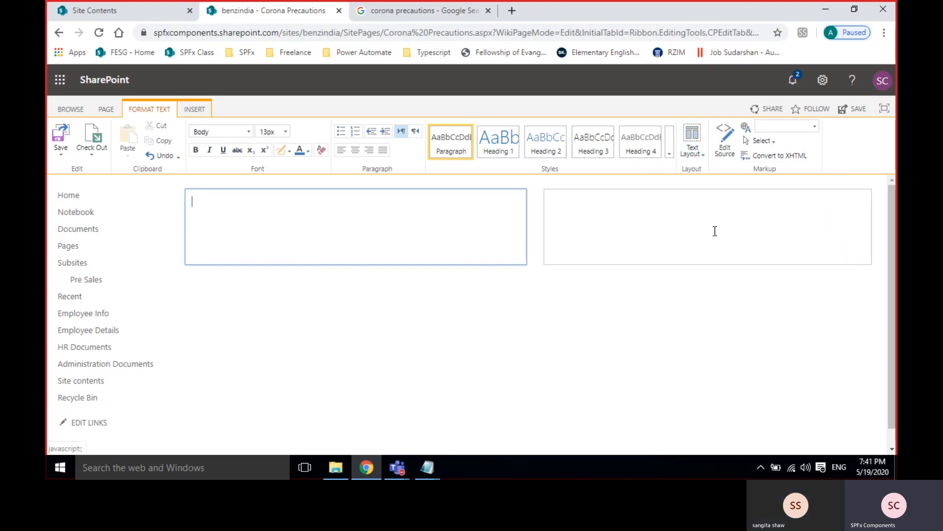
left_click(700, 153)
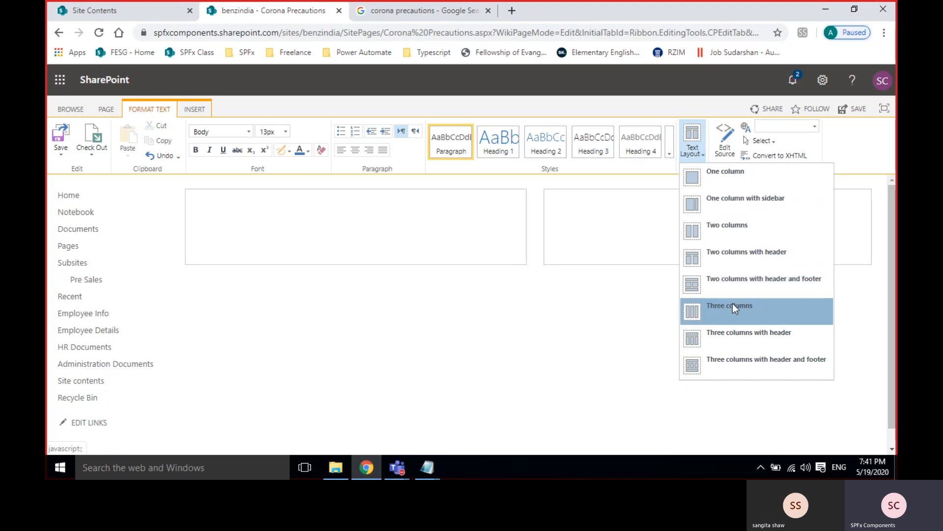
left_click(733, 304)
left_click(700, 152)
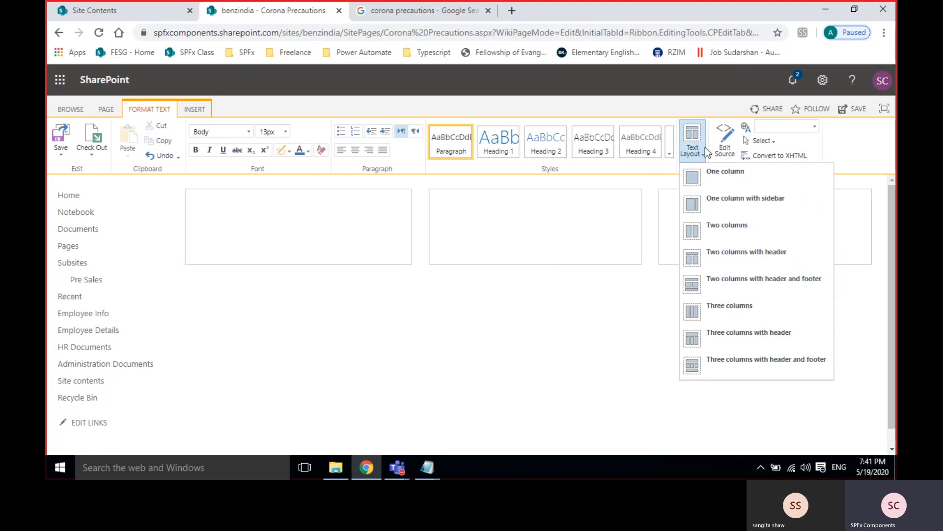
left_click(712, 204)
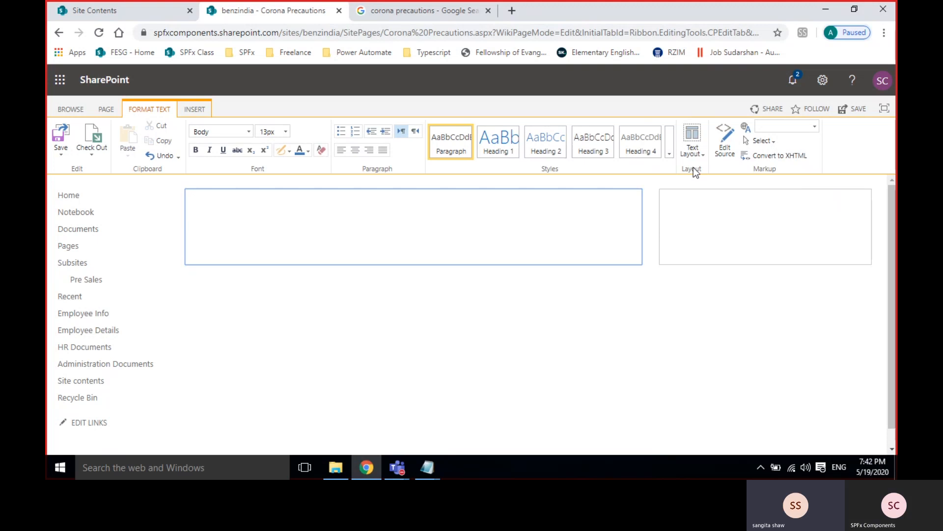
left_click(698, 155)
left_click(702, 176)
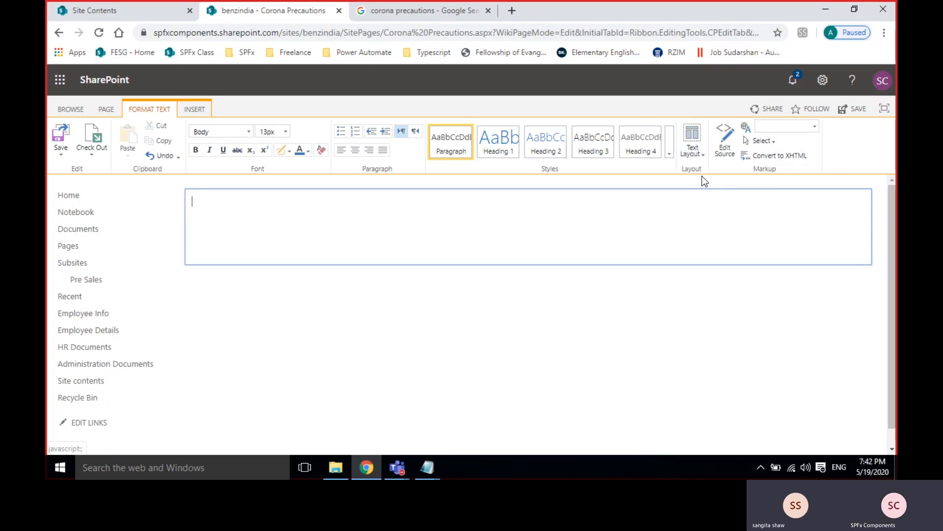
Try the three columns with header and footer text layout and restore the one column layout.
left_click(694, 154)
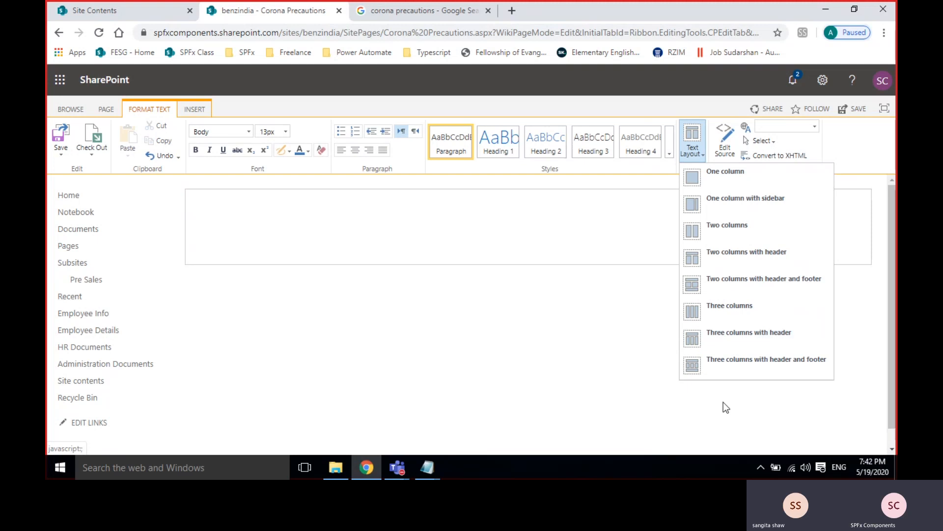
left_click(727, 364)
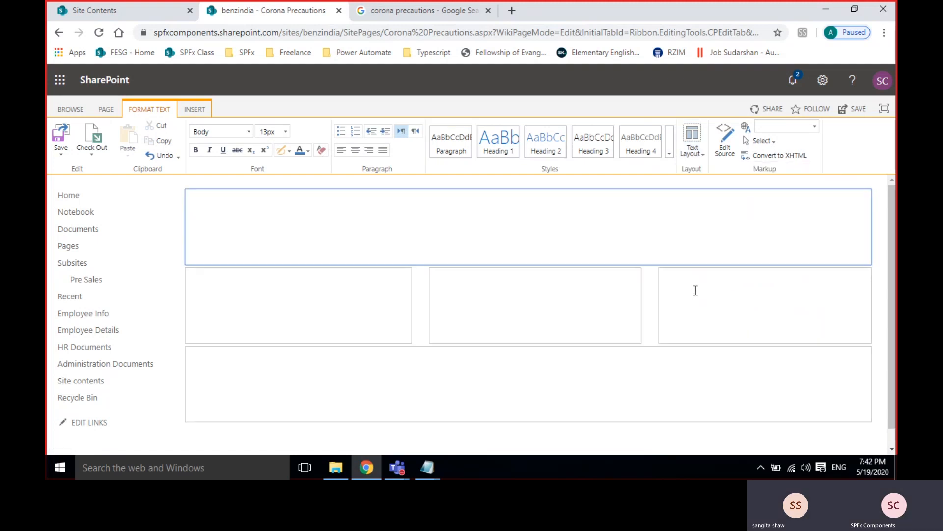
left_click(692, 155)
left_click(709, 179)
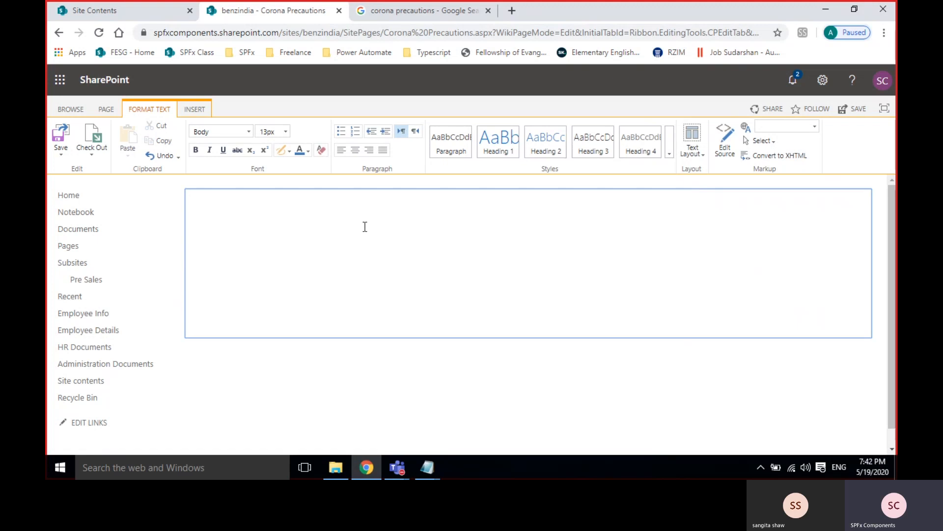
Paste the copied COVID-19 advice into the page body and bold "Protect yourself and others around you by".
key("ctrl+v")
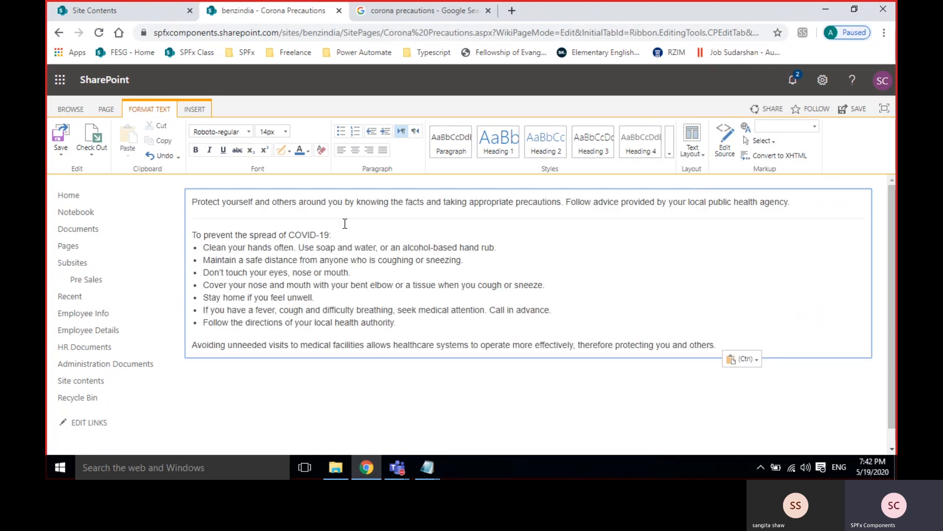
left_click_drag(192, 201, 359, 202)
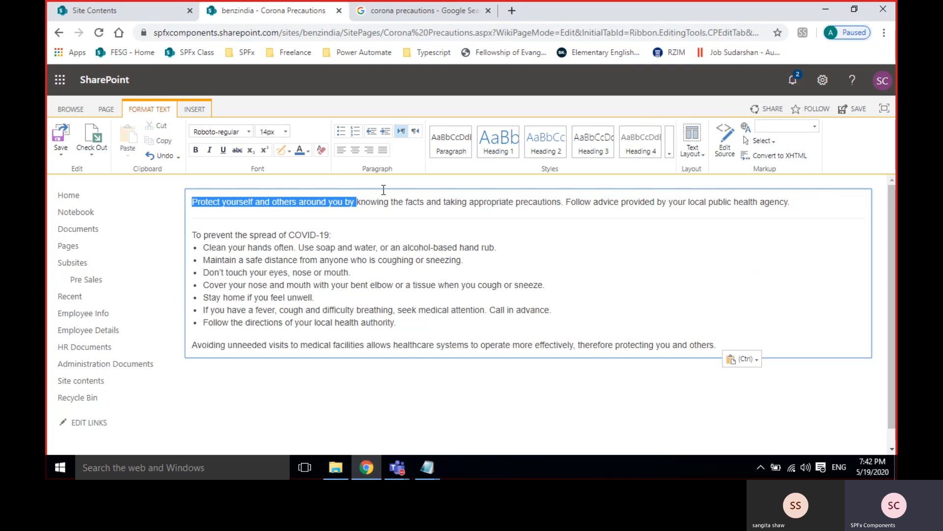
left_click(196, 150)
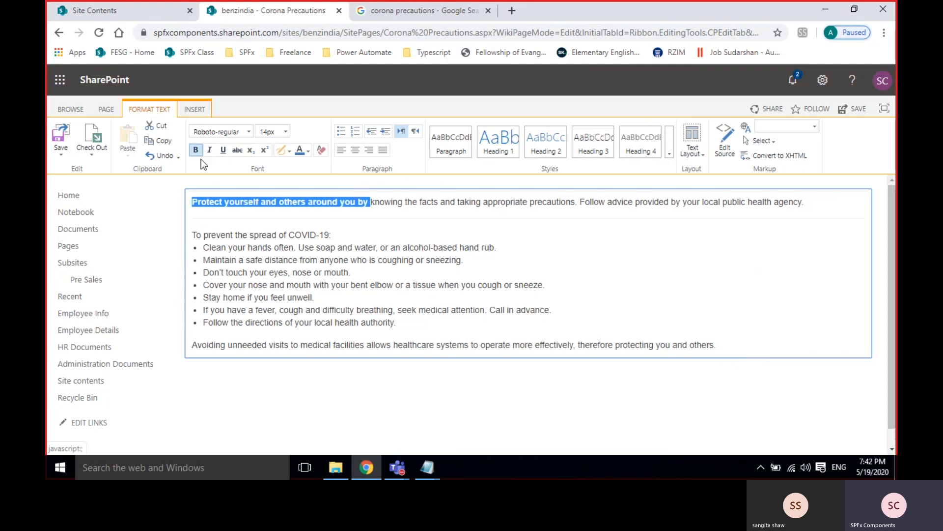
Add a blank line above "To prevent the spread of COVID-19:" and make the word COVID red, bold, italic and underlined.
left_click(438, 222)
key("Return")
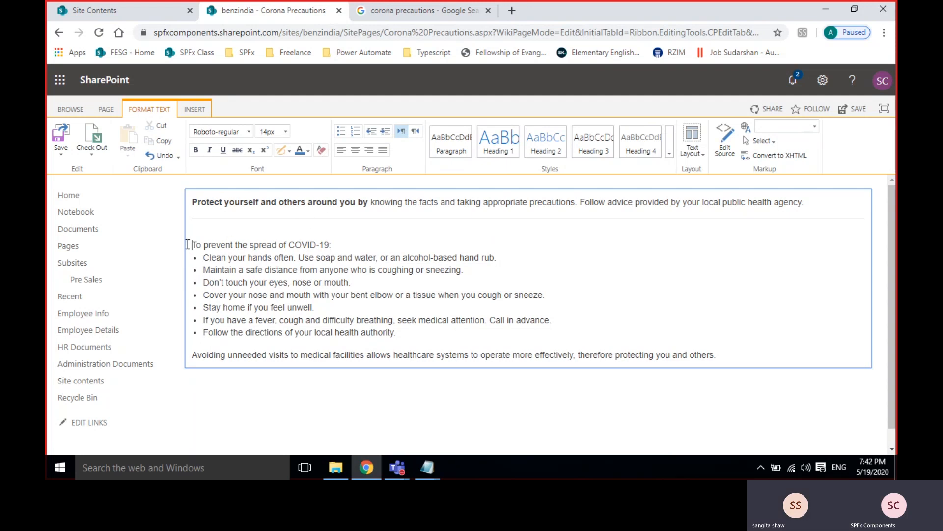
left_click_drag(192, 245, 385, 240)
left_click(385, 241)
double_click(295, 245)
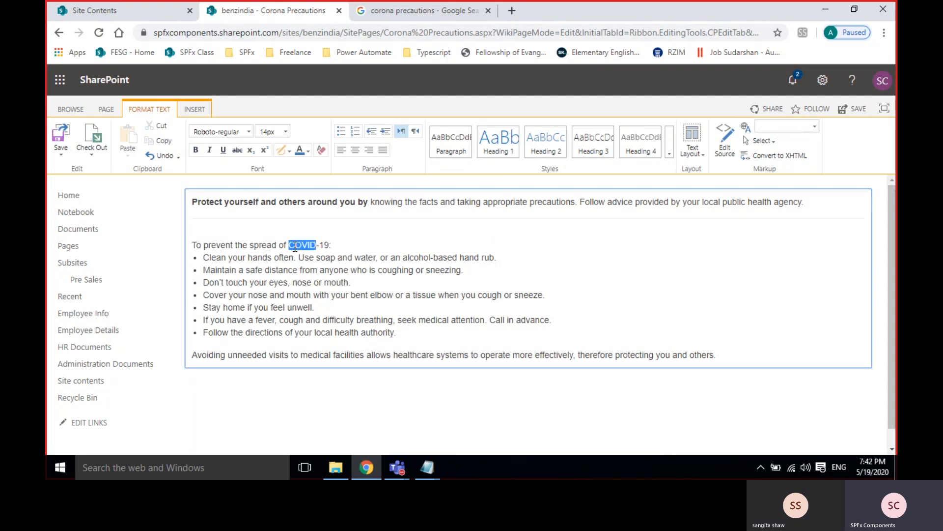
left_click(309, 151)
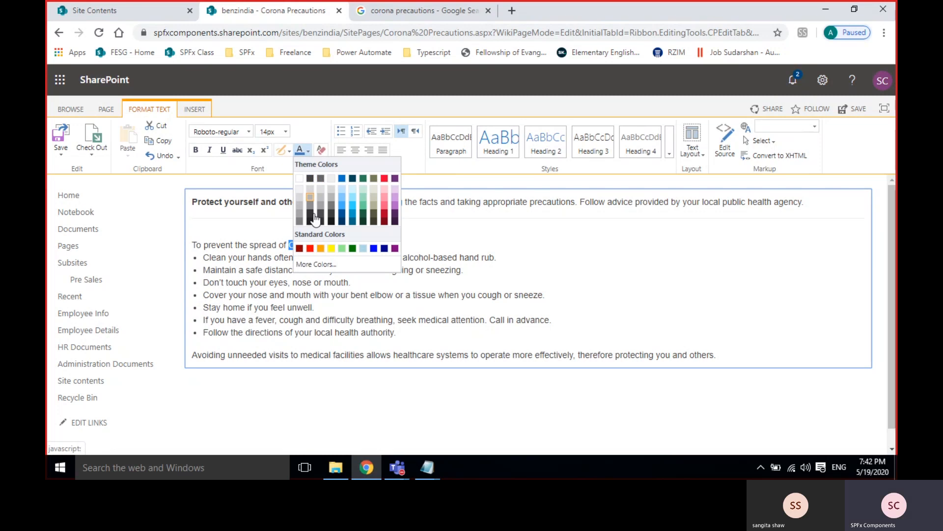
left_click(311, 256)
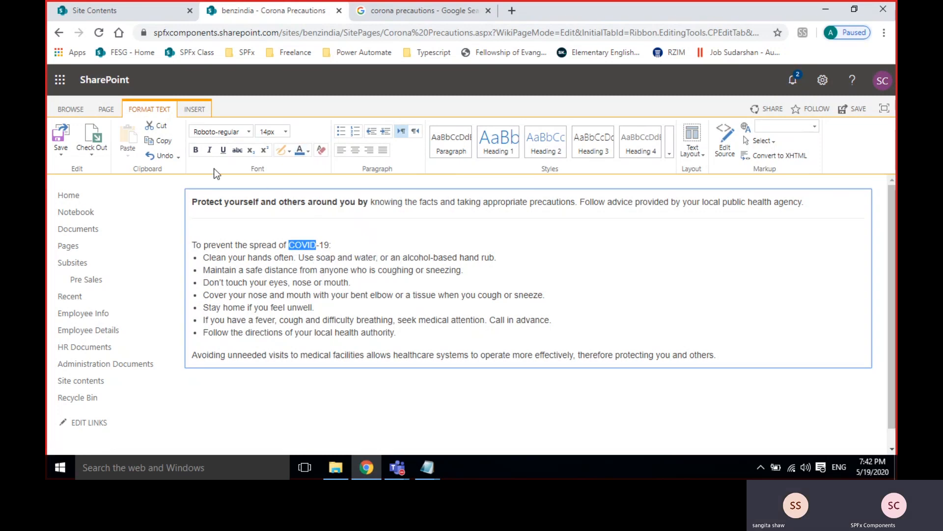
left_click(195, 150)
left_click(212, 151)
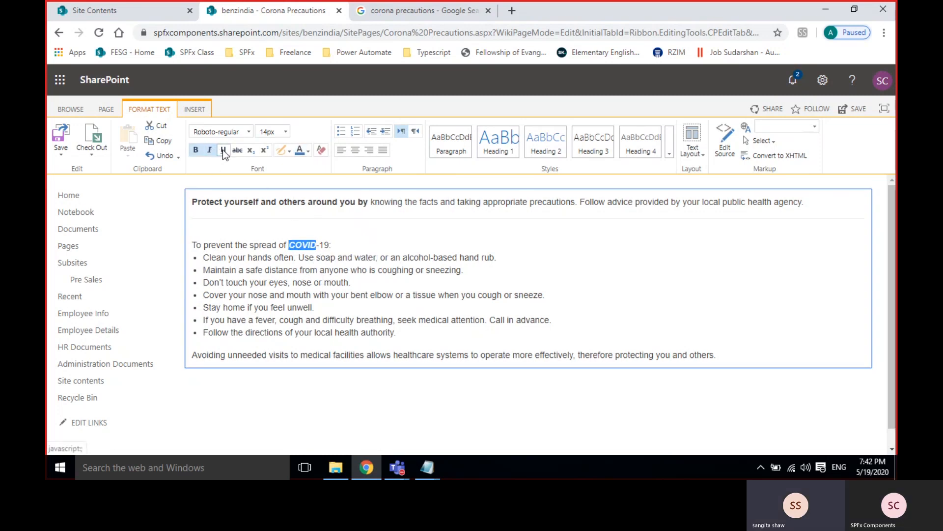
left_click(482, 259)
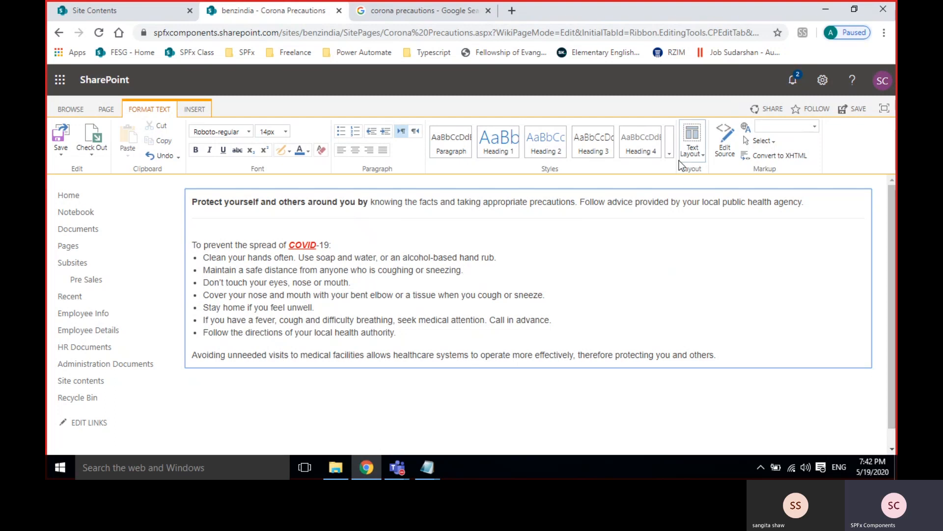
Review the HTML source of the page content through to its end and close it.
left_click(725, 145)
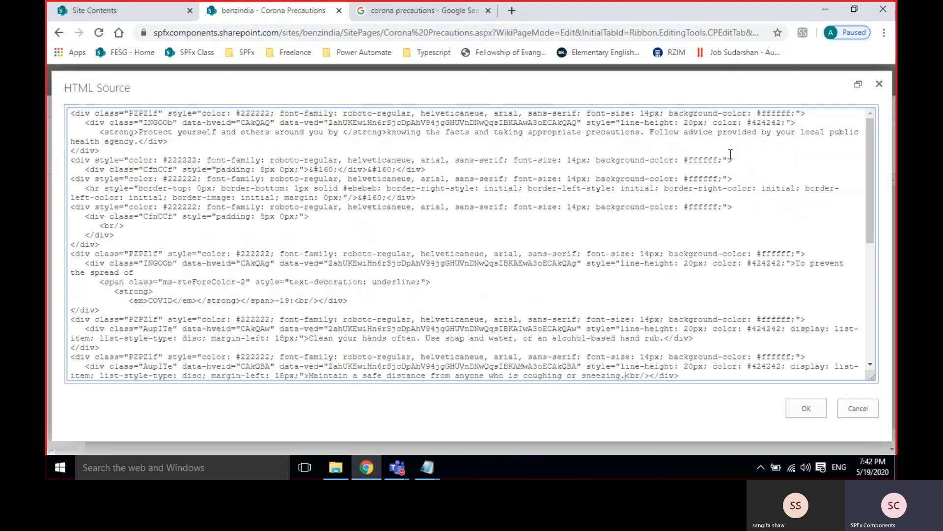
scroll(399, 257, "down", 9)
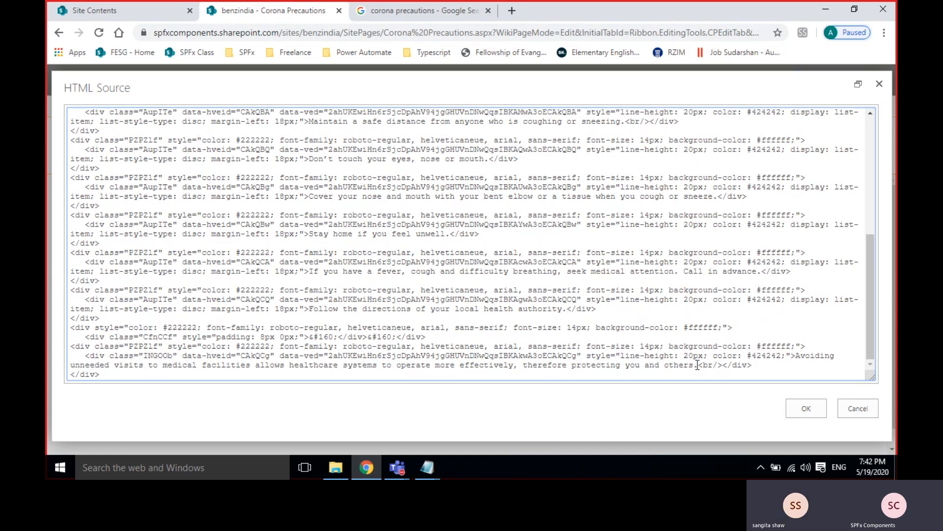
left_click(807, 408)
Add "color: red" to the style of the "Don't touch your eyes, nose or mouth." bullet in the HTML source.
left_click_drag(203, 282, 414, 285)
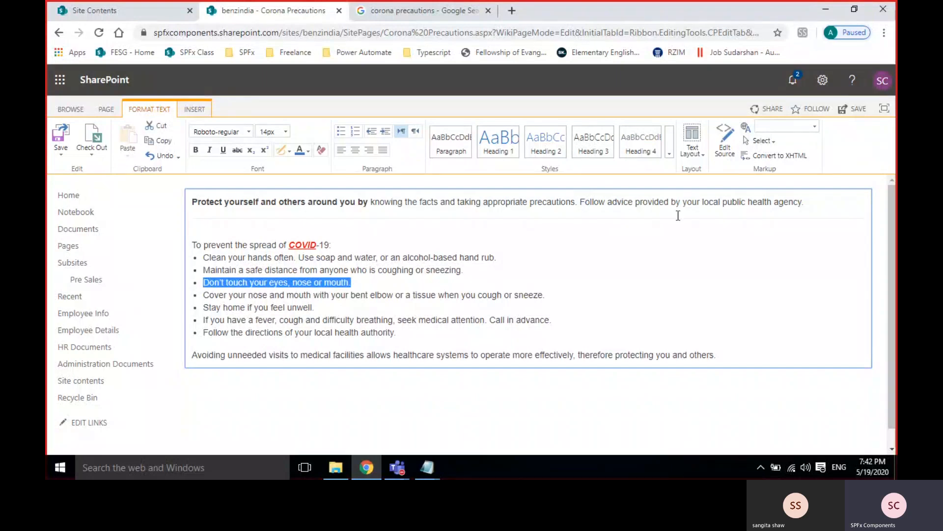
left_click(726, 142)
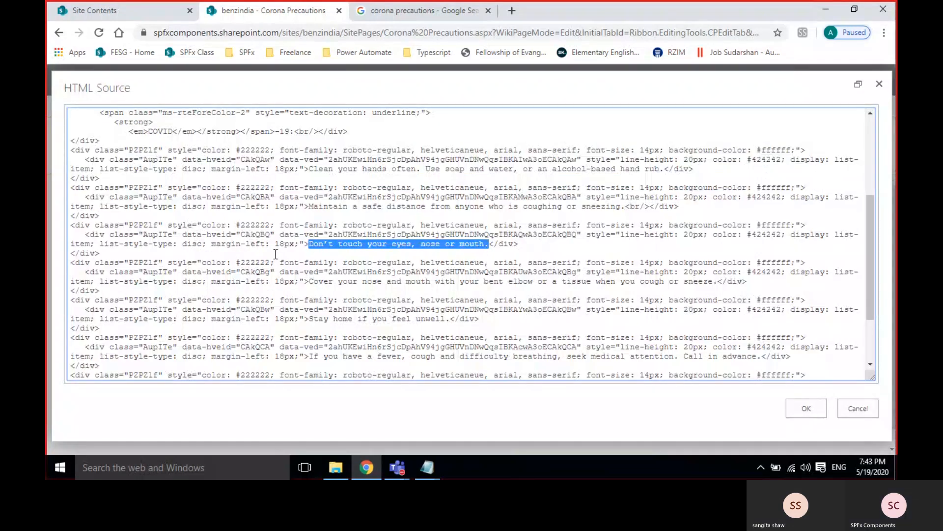
left_click(299, 244)
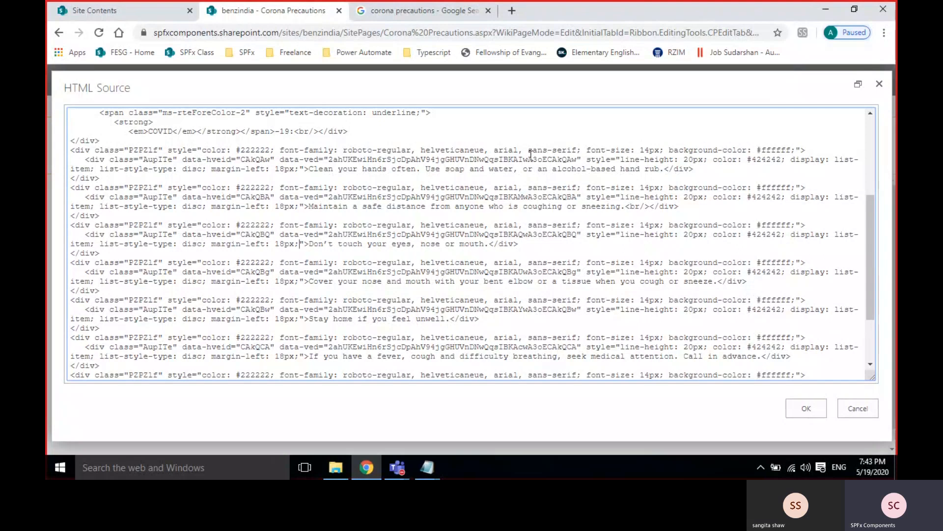
type("color")
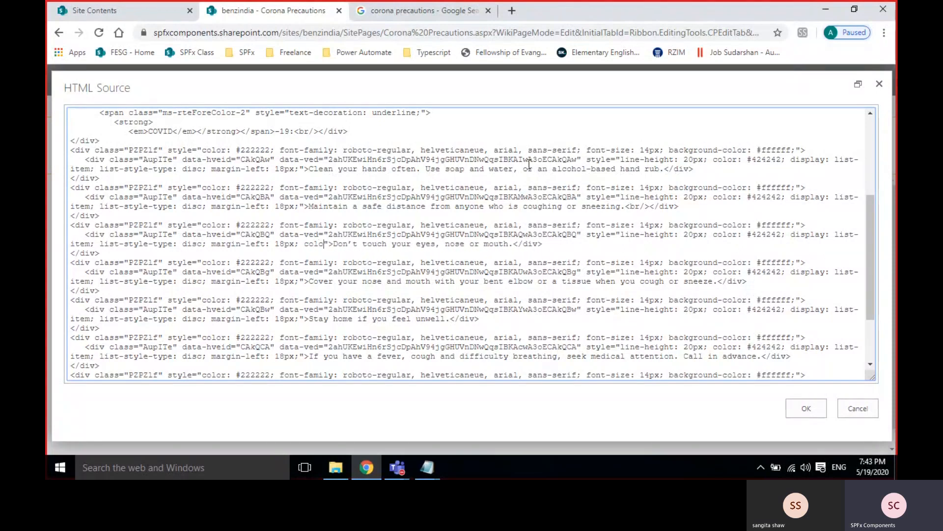
type(": red")
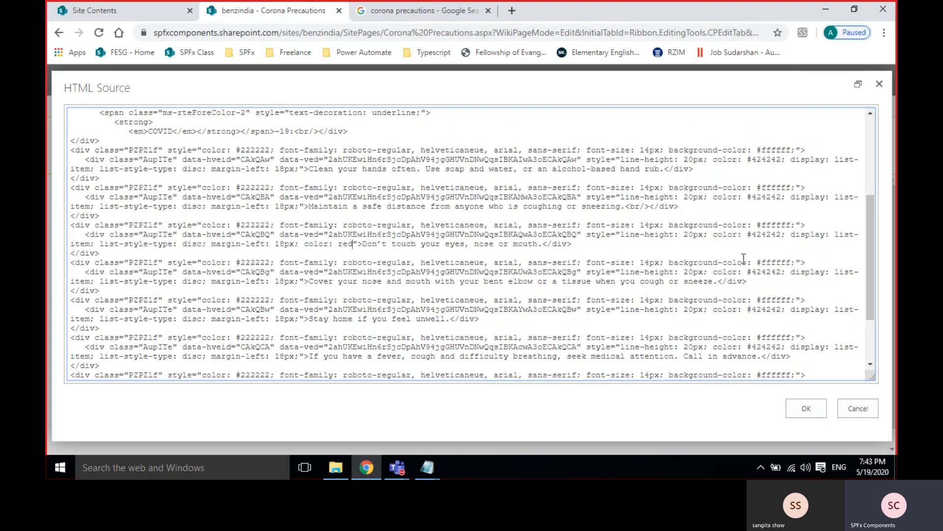
left_click(807, 410)
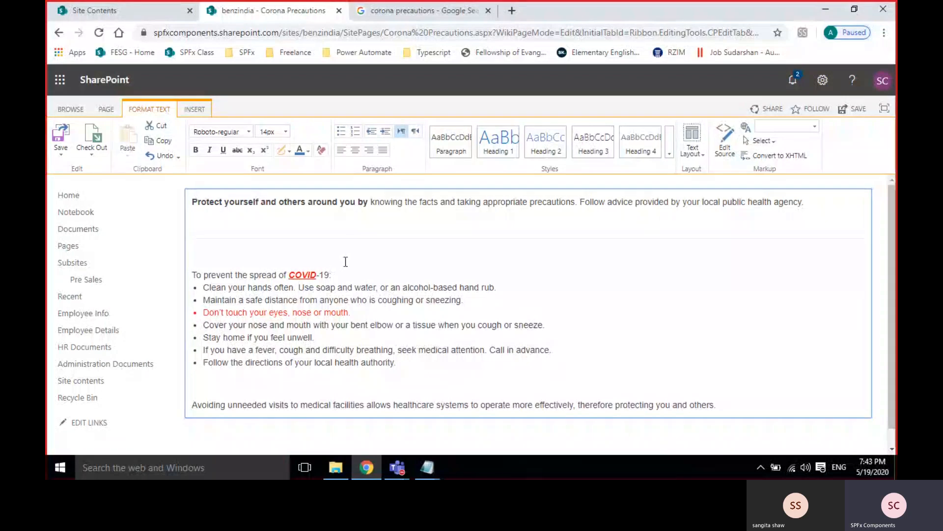
Remove the blank line above "To prevent the spread of COVID-19:".
left_click(523, 264)
key("Delete")
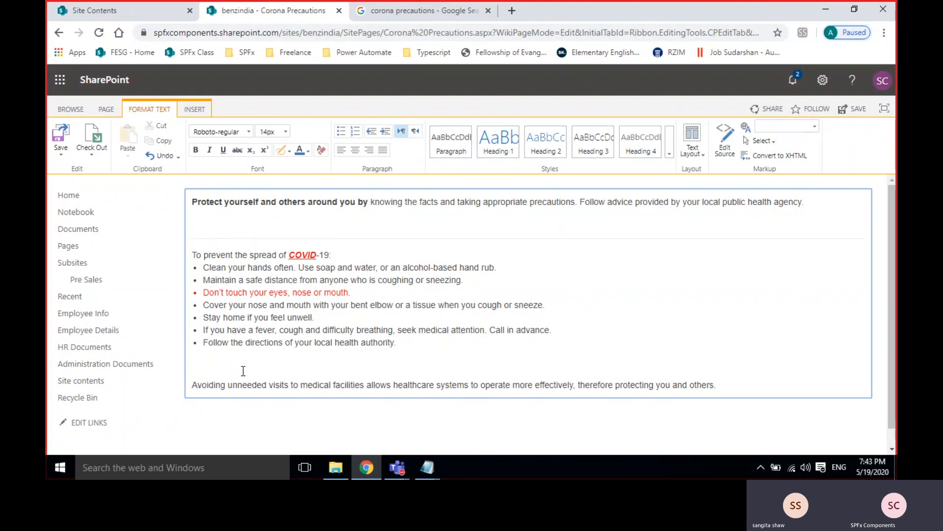
Insert the picture "sharepoint hierarchy.png" from the computer above the last paragraph, uploading it to the Site Assets library.
left_click(243, 370)
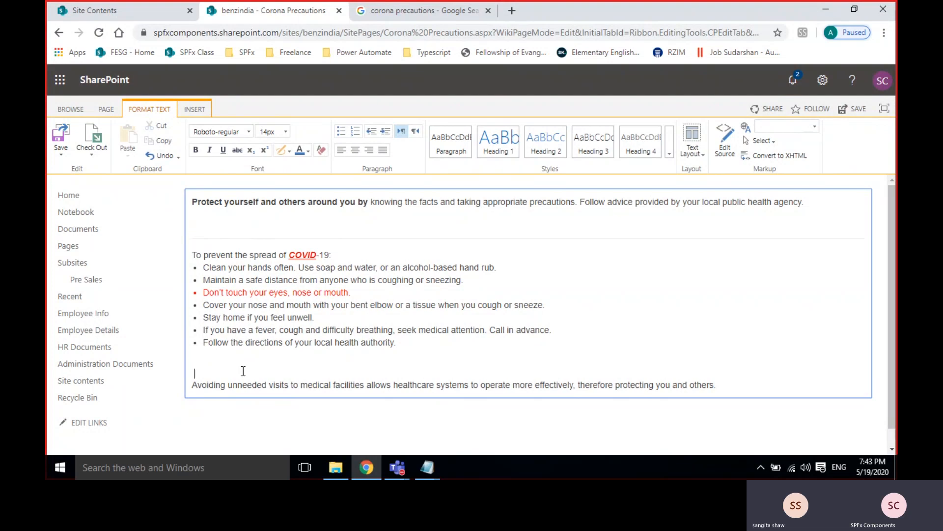
left_click(199, 116)
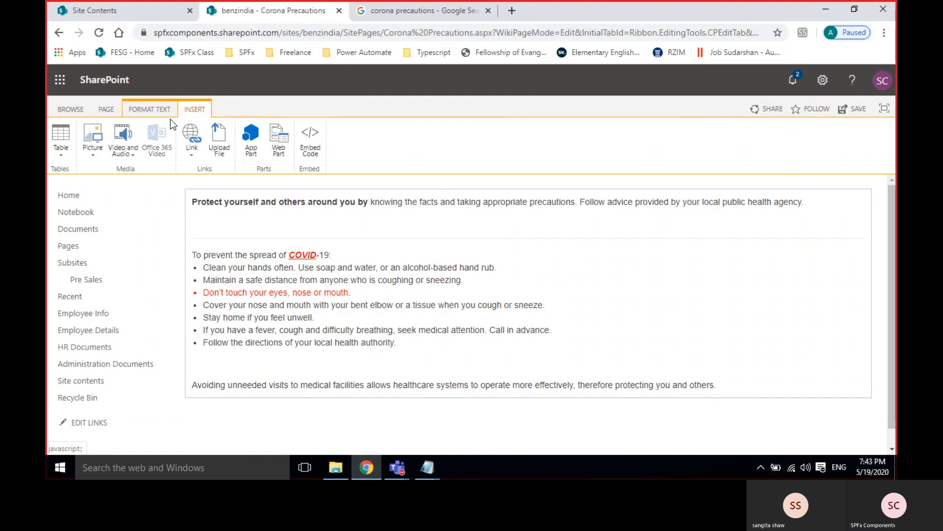
left_click(81, 153)
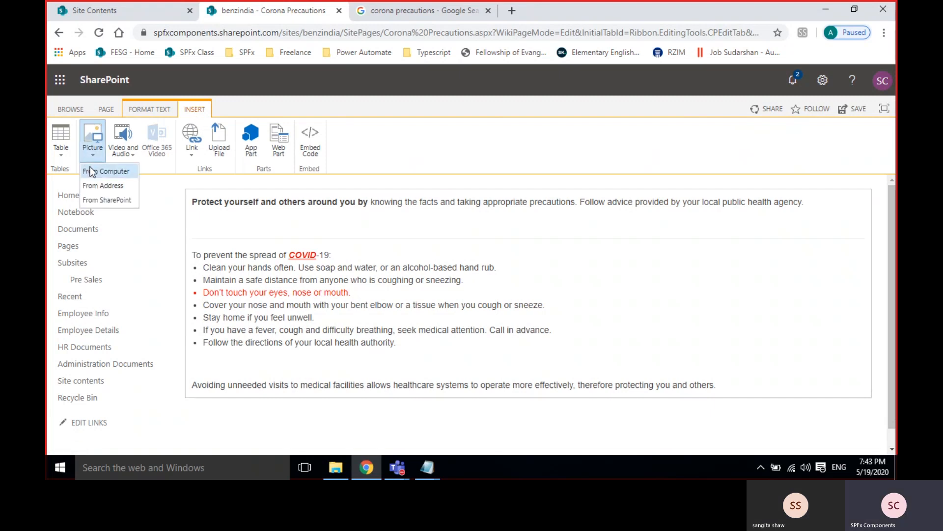
left_click(95, 172)
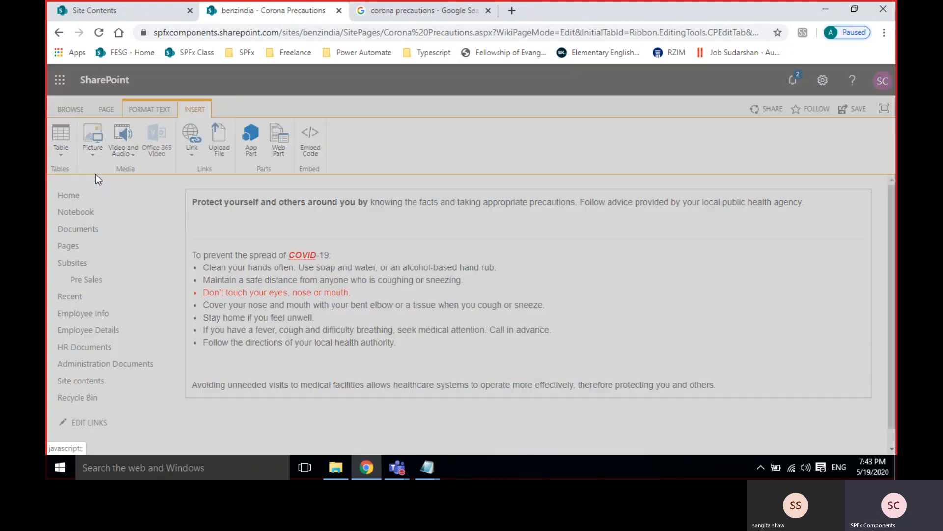
left_click(461, 183)
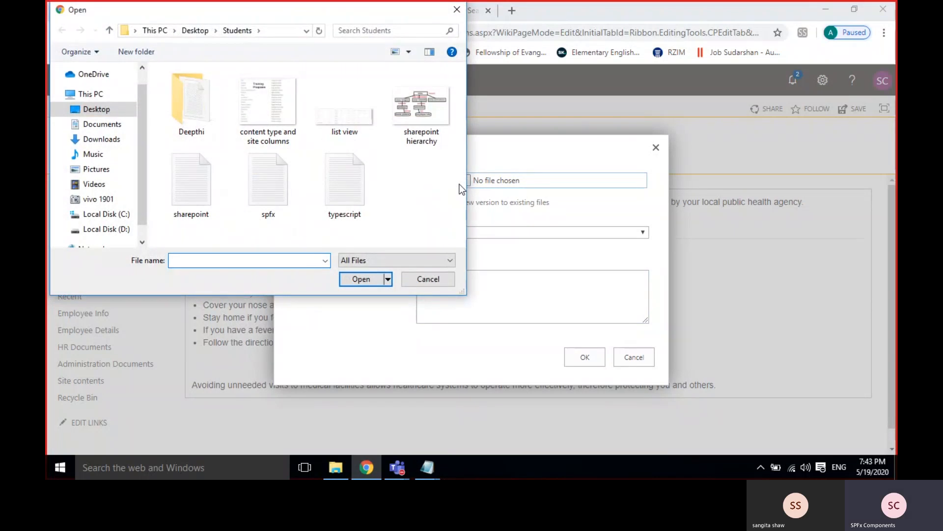
left_click(432, 121)
double_click(432, 120)
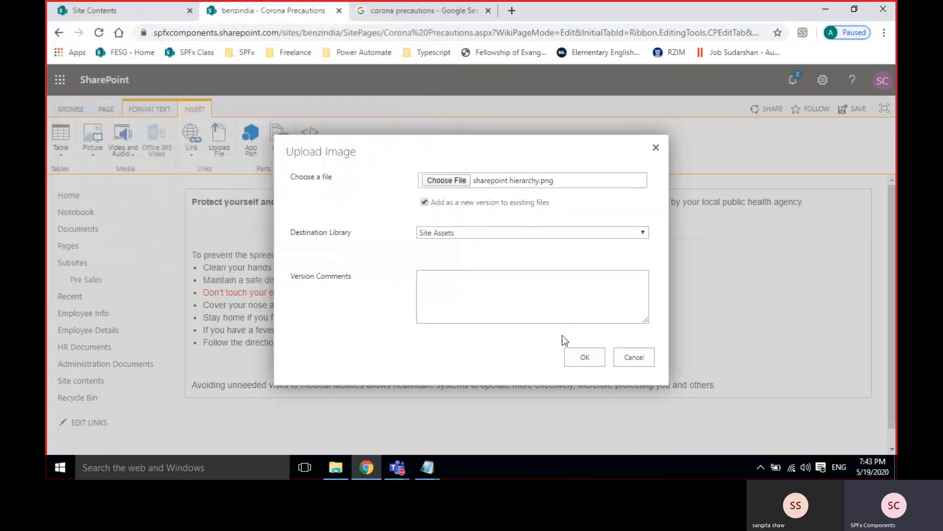
left_click(580, 355)
Set the inserted picture's horizontal size to 200 px with the aspect ratio locked.
scroll(648, 325, "down", 3)
scroll(648, 326, "down", 2)
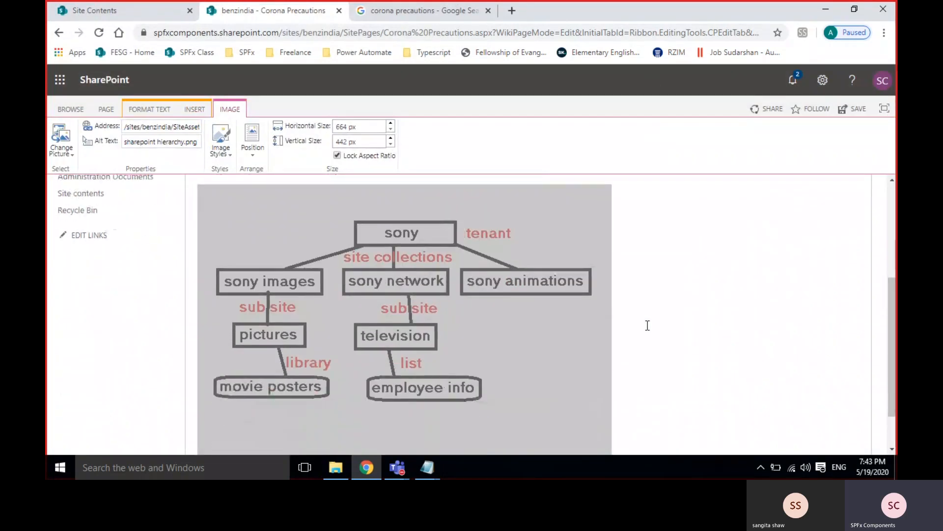
left_click(327, 296)
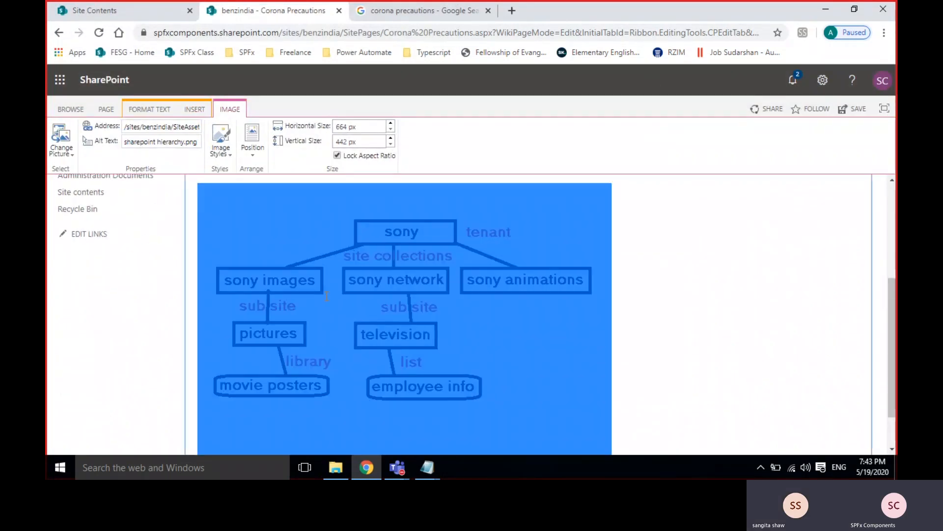
left_click(364, 128)
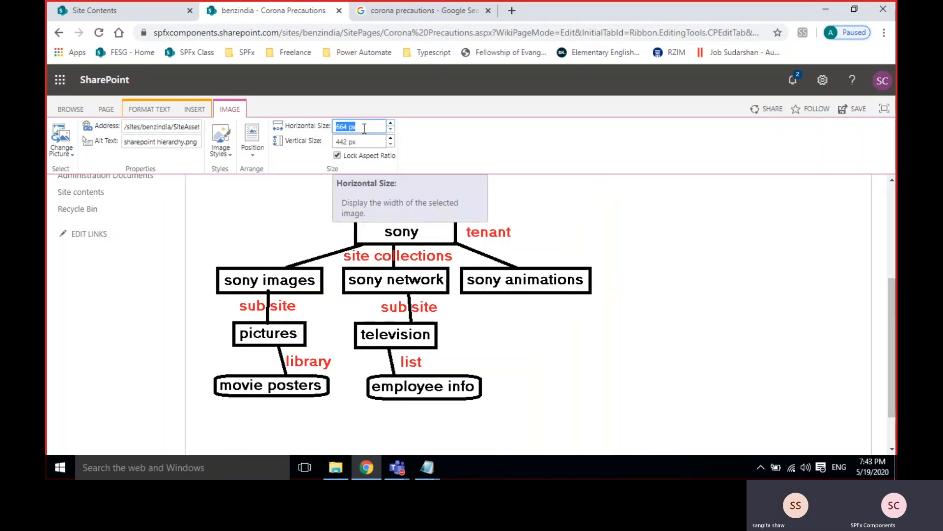
type("200")
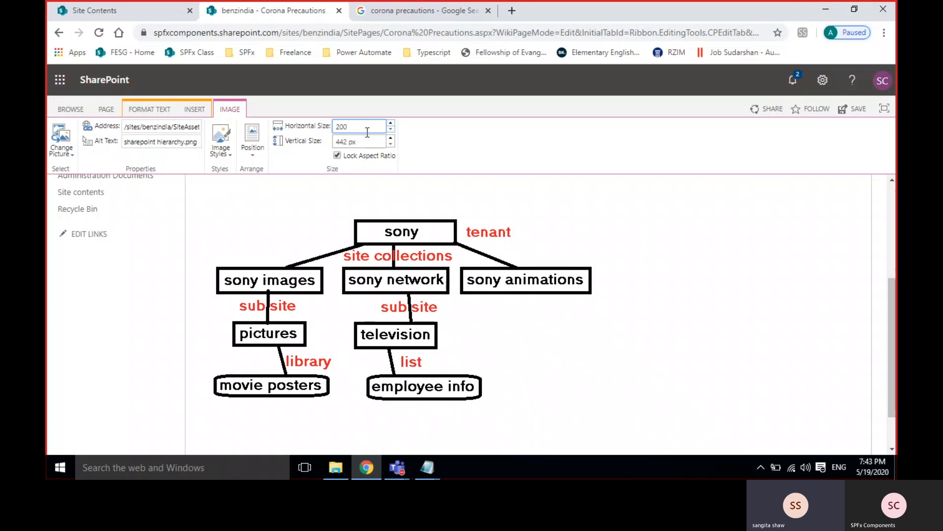
left_click(368, 141)
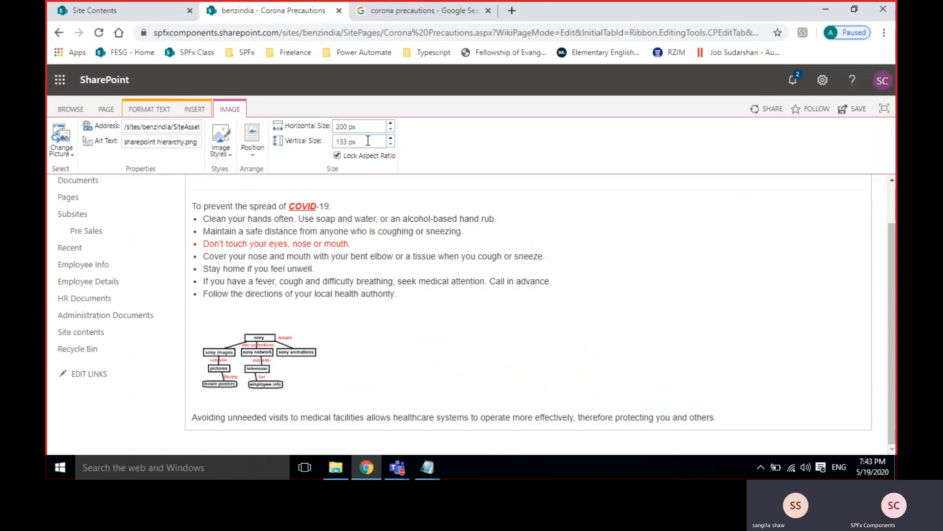
Set the hierarchy picture's horizontal size to 300 px, keeping the aspect ratio locked.
left_click(363, 128)
type("300")
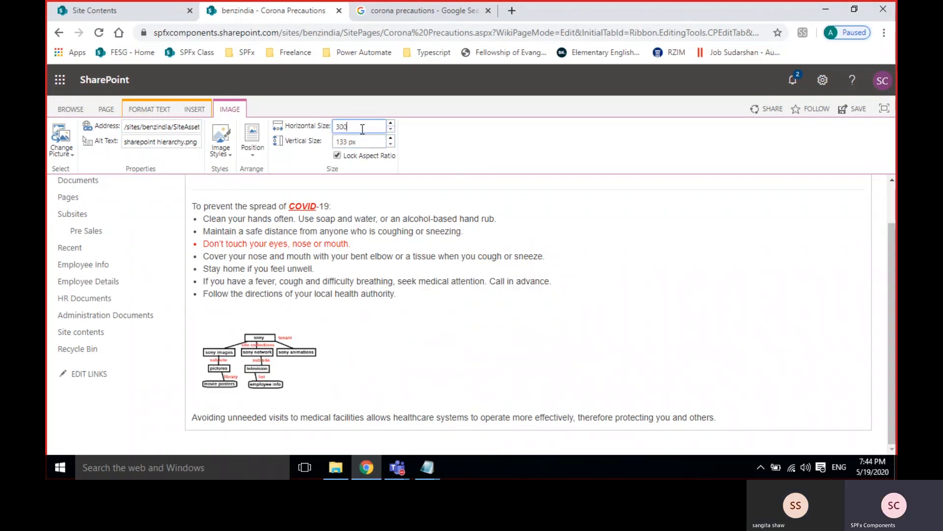
left_click(463, 146)
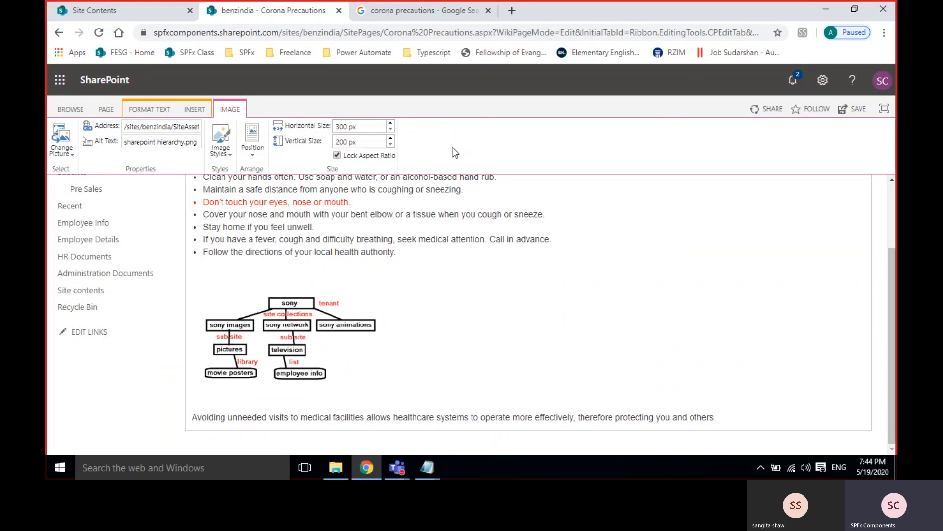
left_click(655, 311)
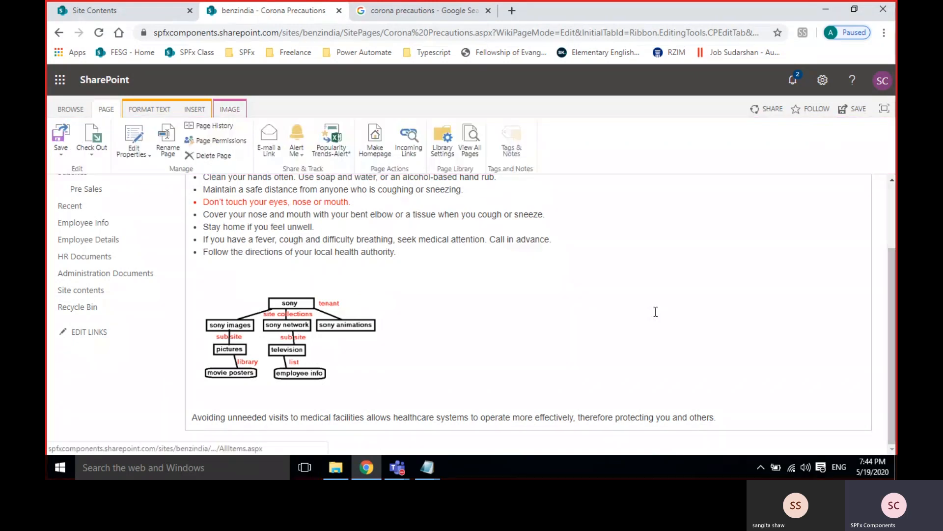
Insert a table with five columns and six rows below the opening "Protect yourself and others" paragraph.
scroll(593, 305, "up", 2)
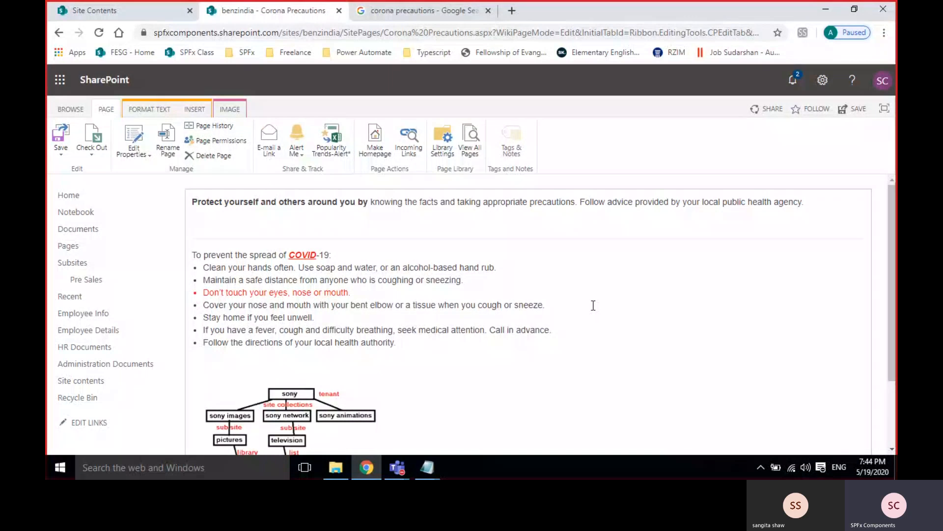
left_click(199, 109)
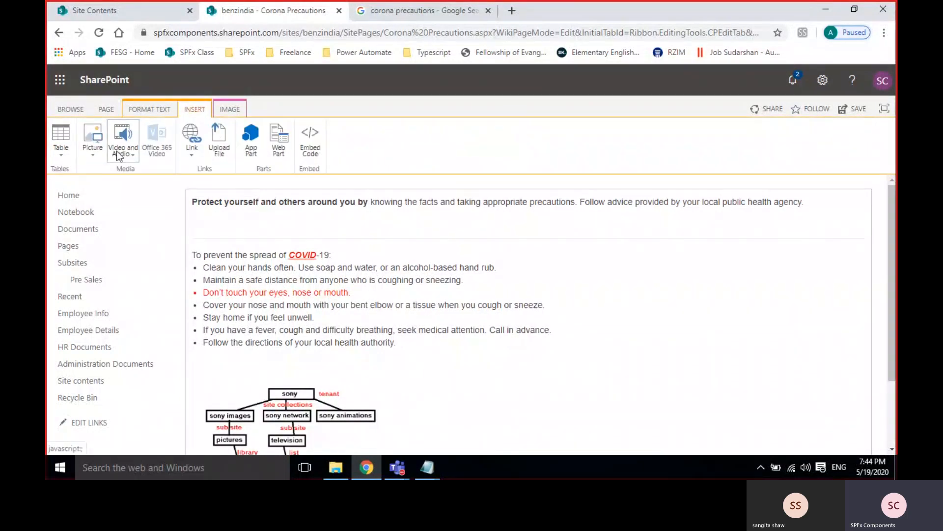
left_click(128, 159)
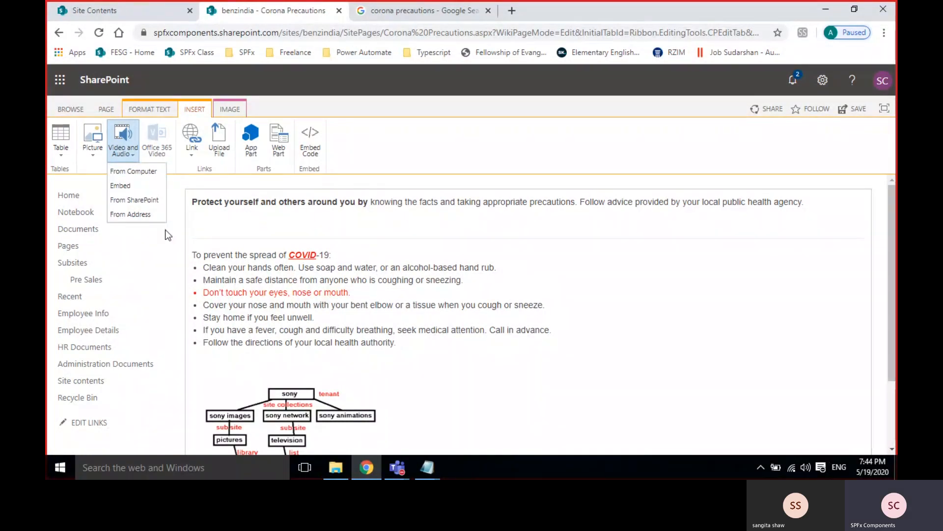
left_click(234, 209)
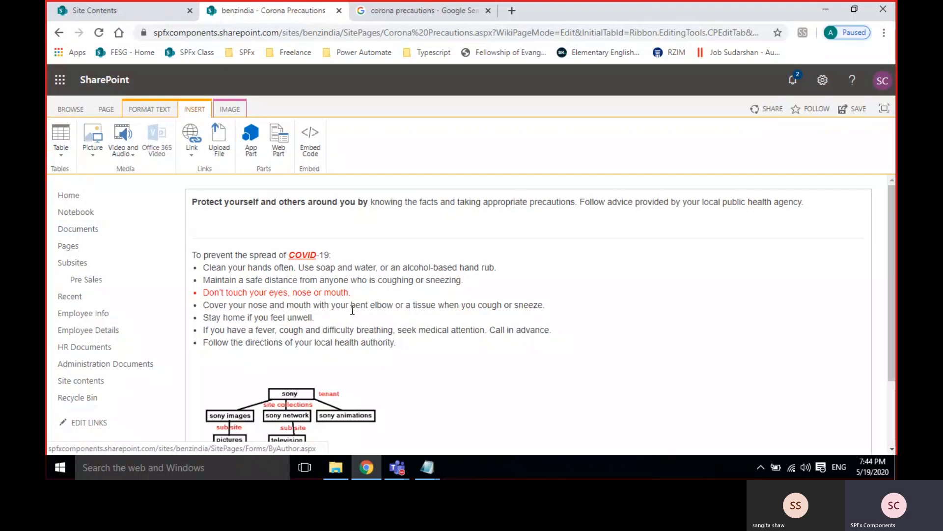
left_click(60, 135)
left_click(96, 256)
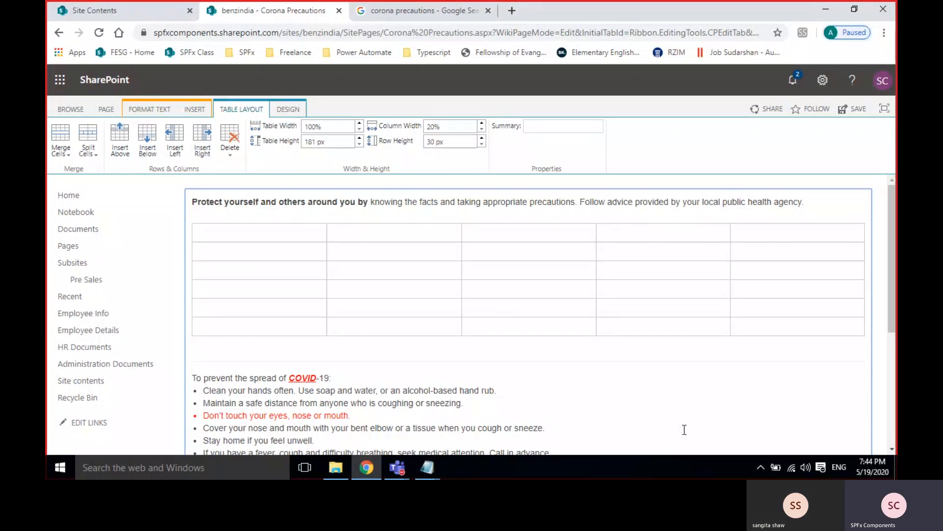
Fill the first four header cells of the table with "first nam", "last name", "contact" and "email".
type("first nam")
key("Tab")
type("last name")
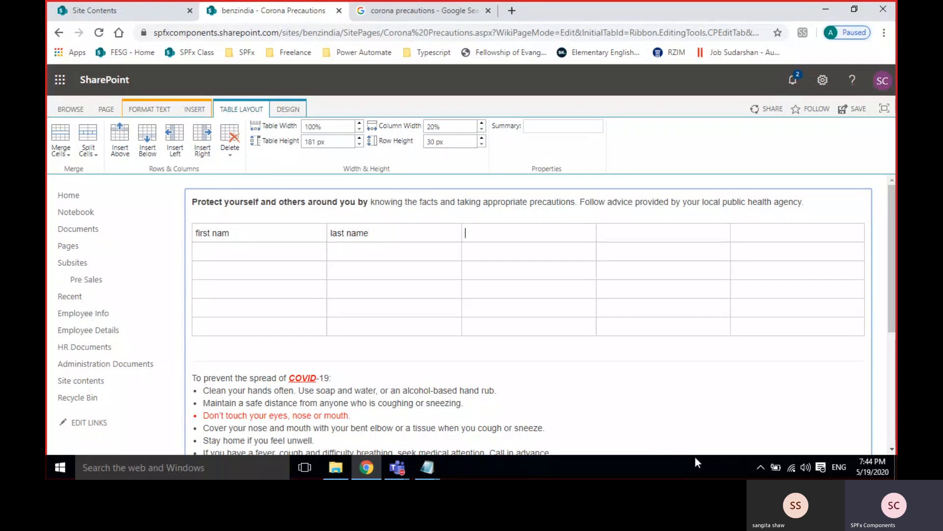
key("Tab")
type("contact")
key("Tab")
type("email")
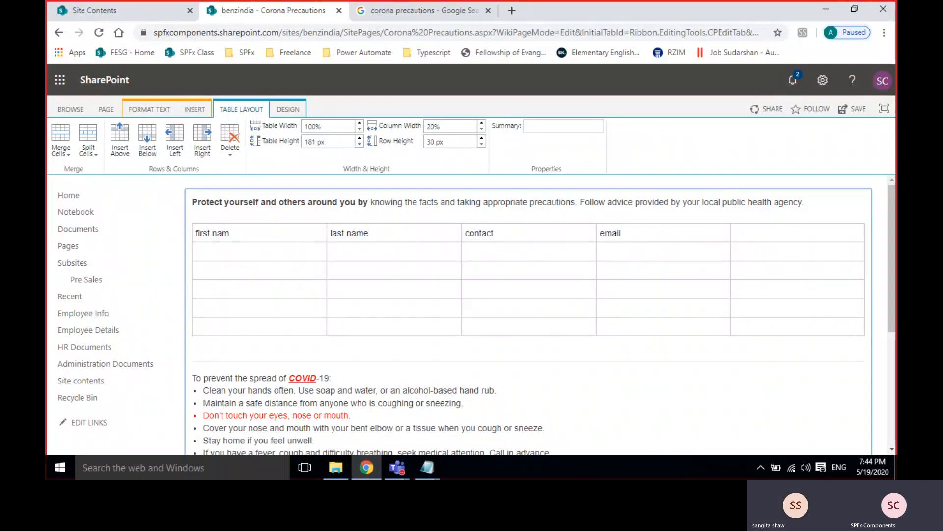
Delete the empty fifth column after "email" from the table.
right_click(785, 235)
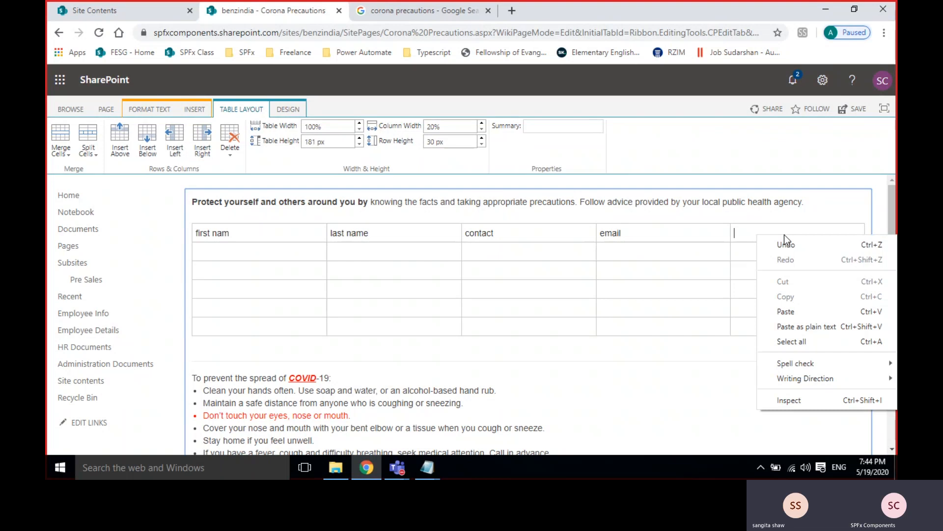
left_click(700, 330)
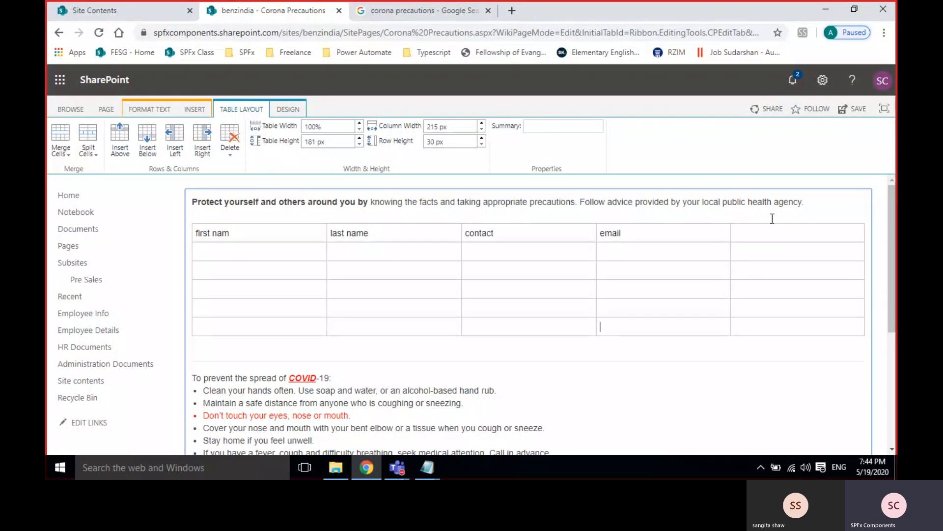
left_click_drag(772, 230, 768, 331)
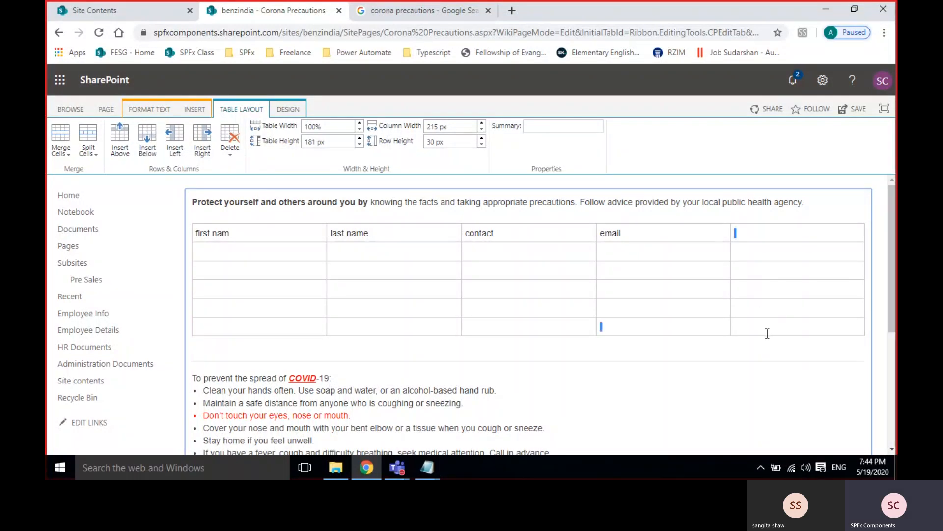
left_click(747, 238)
left_click(230, 150)
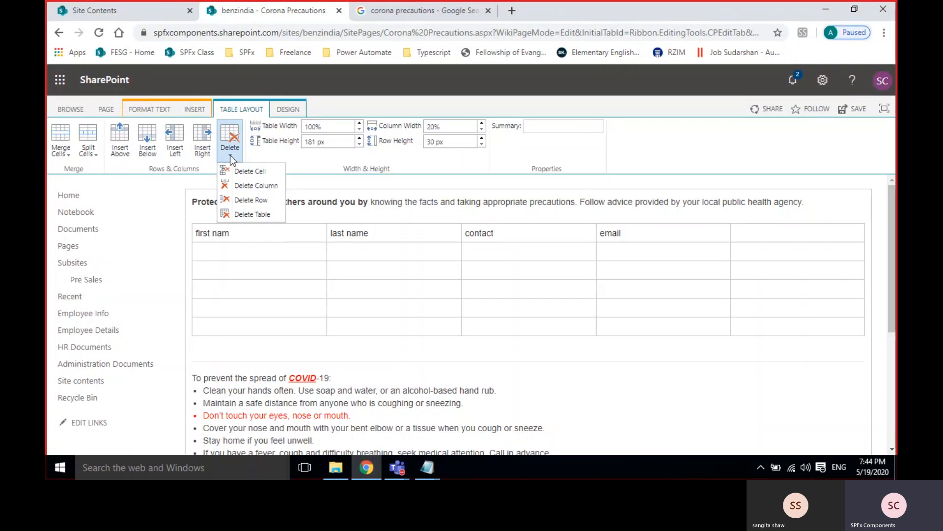
left_click(255, 185)
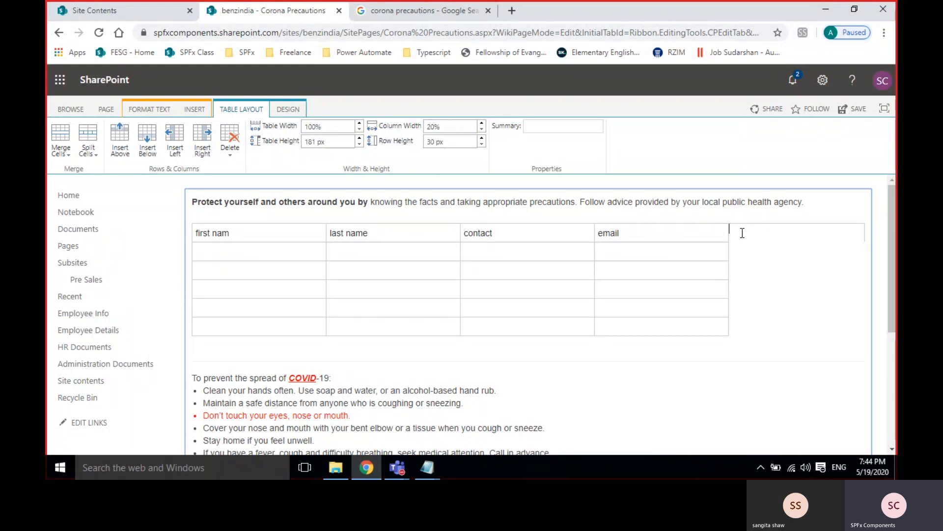
key("Tab")
Check out the Corona Precautions page and save its edits.
left_click(106, 110)
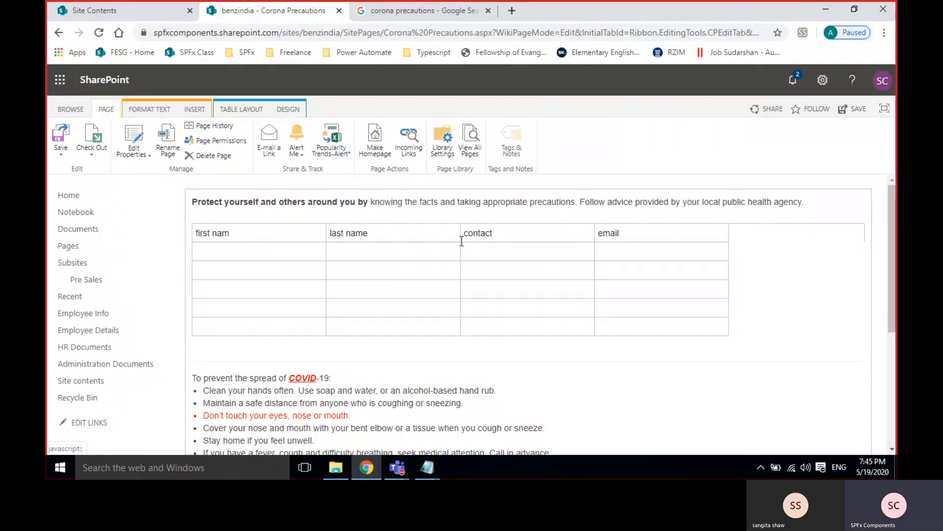
left_click(98, 140)
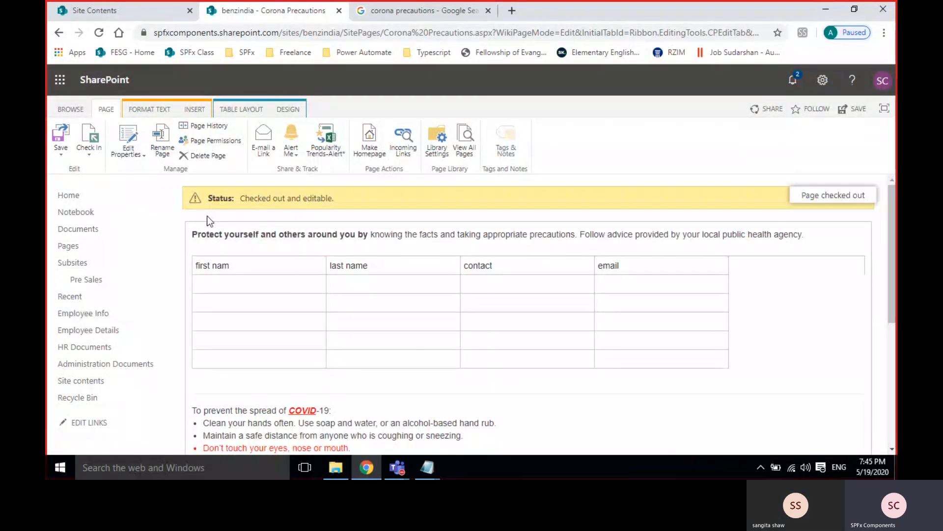
left_click(58, 138)
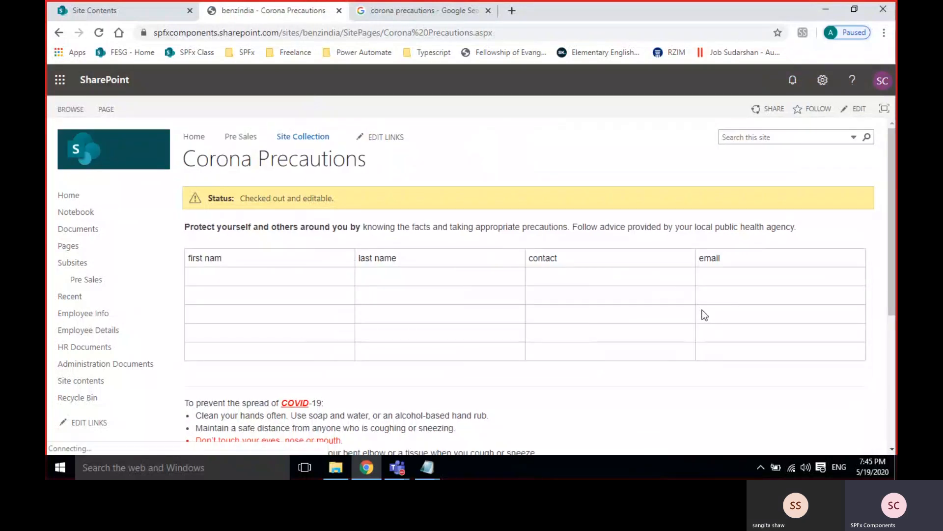
Check in the Corona Precautions page with the comment "updated".
left_click(119, 108)
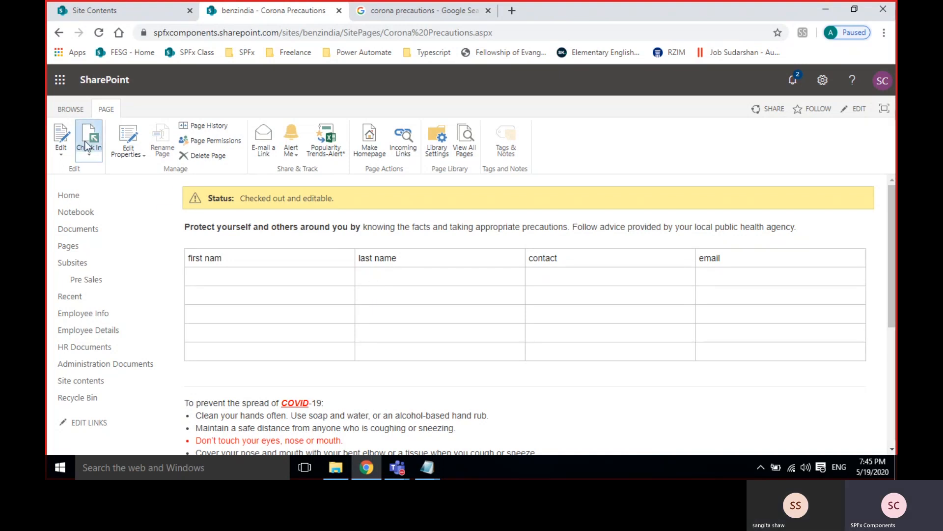
left_click(92, 160)
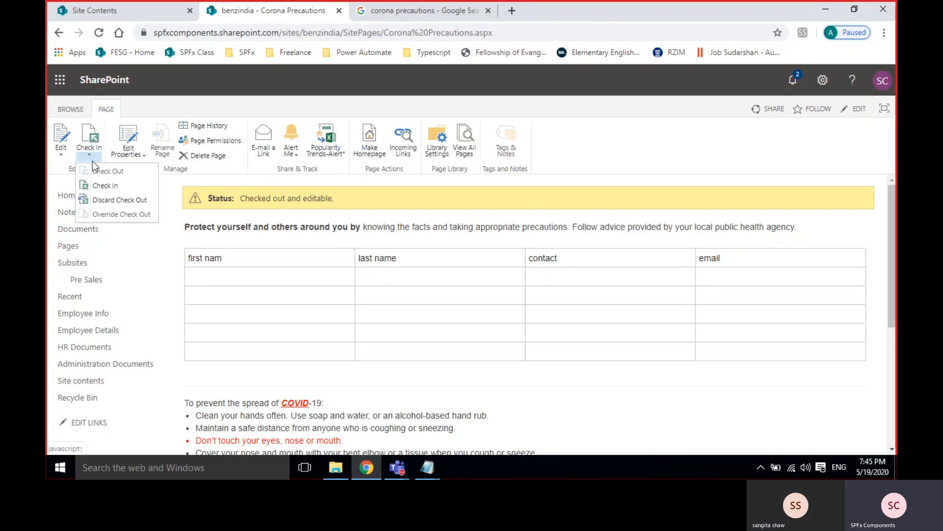
left_click(107, 186)
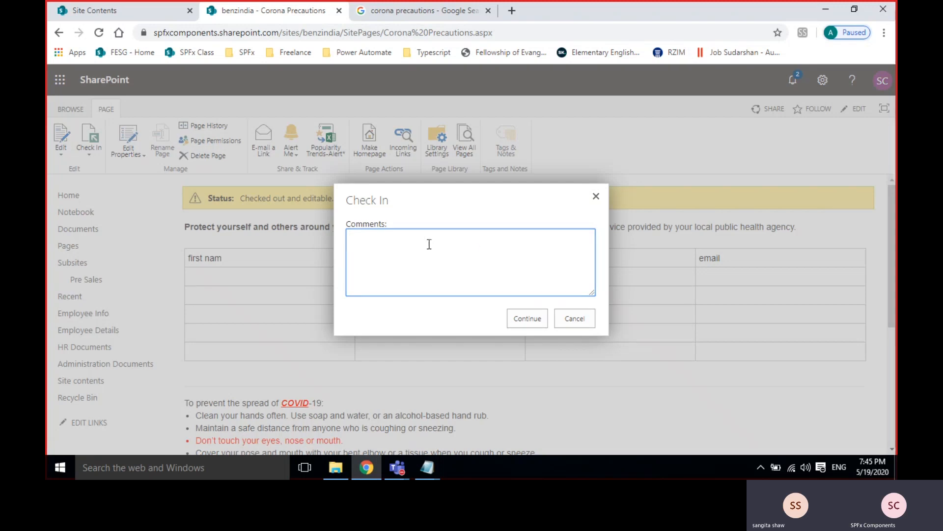
type("upd")
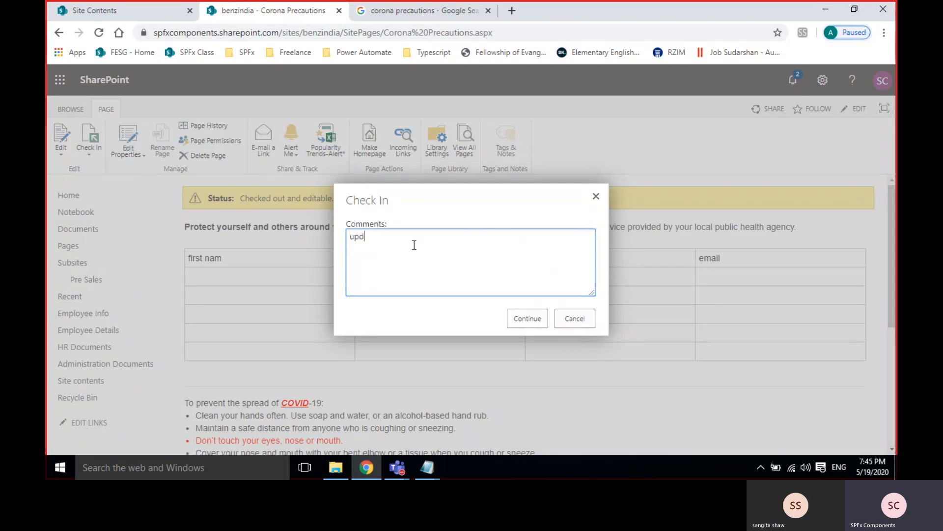
type("ated")
left_click(522, 319)
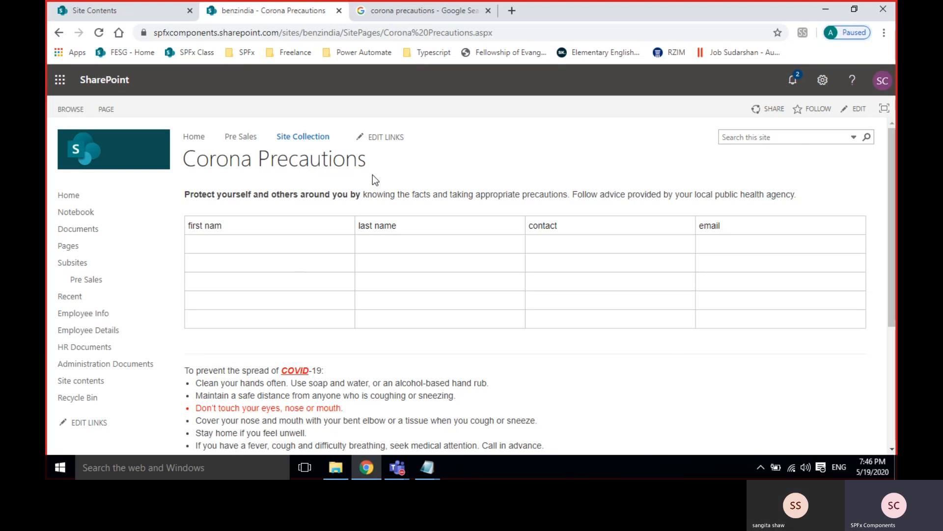
Open the Site Pages library from the benzindia site contents in a new browser tab and close the Corona Precautions and Google search tabs.
left_click(128, 13)
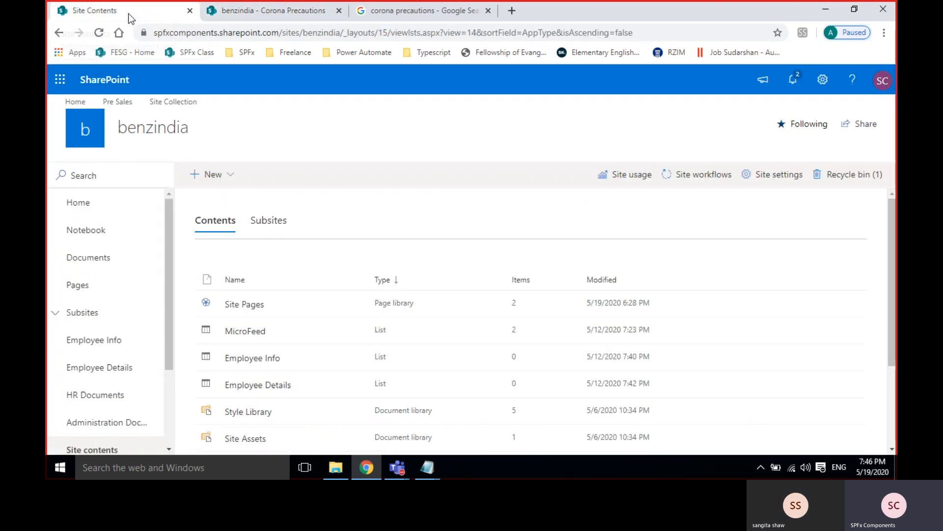
left_click(238, 306)
right_click(255, 13)
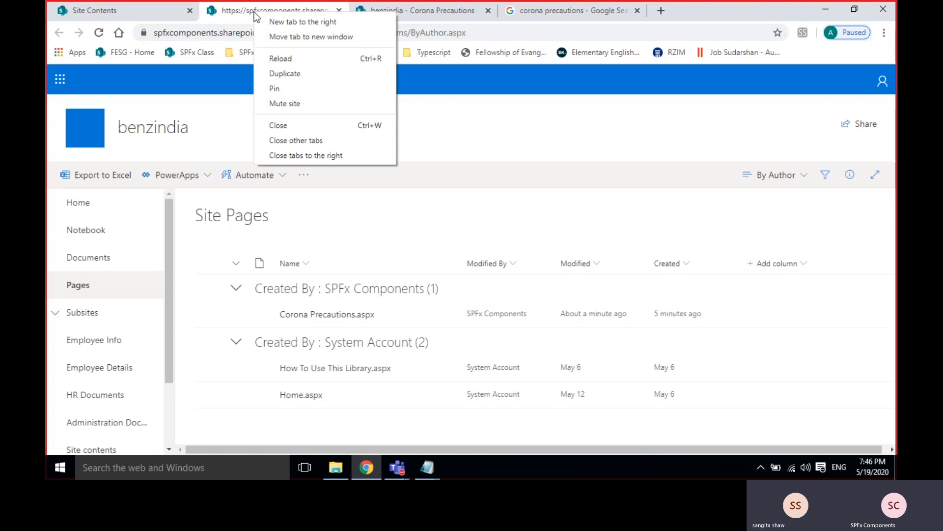
left_click(287, 156)
Start a new Web Part Page in Site Pages with the "Full Page, Vertical" layout template and the name "Employees".
left_click(218, 181)
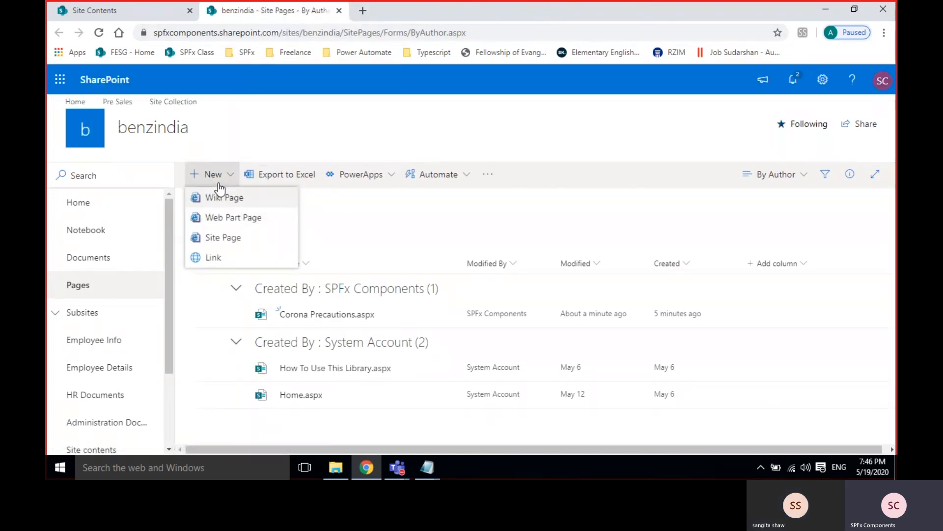
left_click(228, 218)
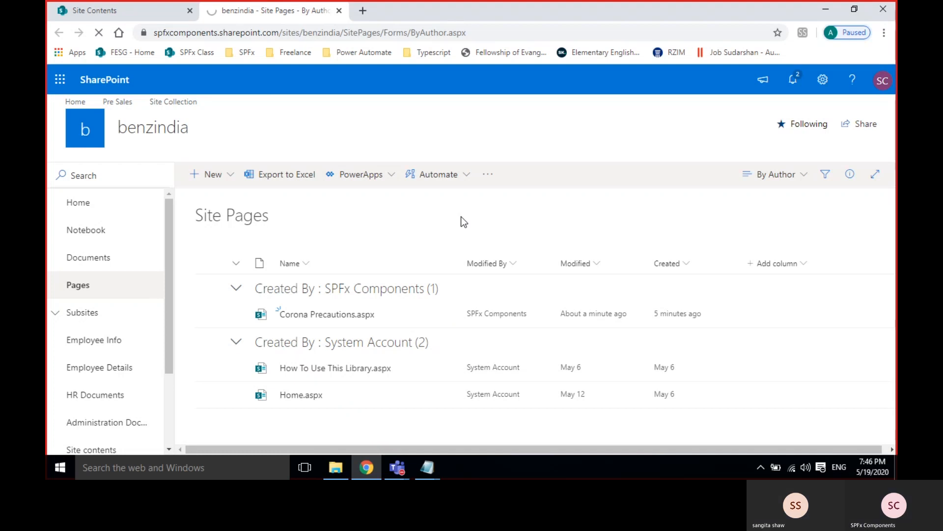
scroll(760, 265, "down", 1)
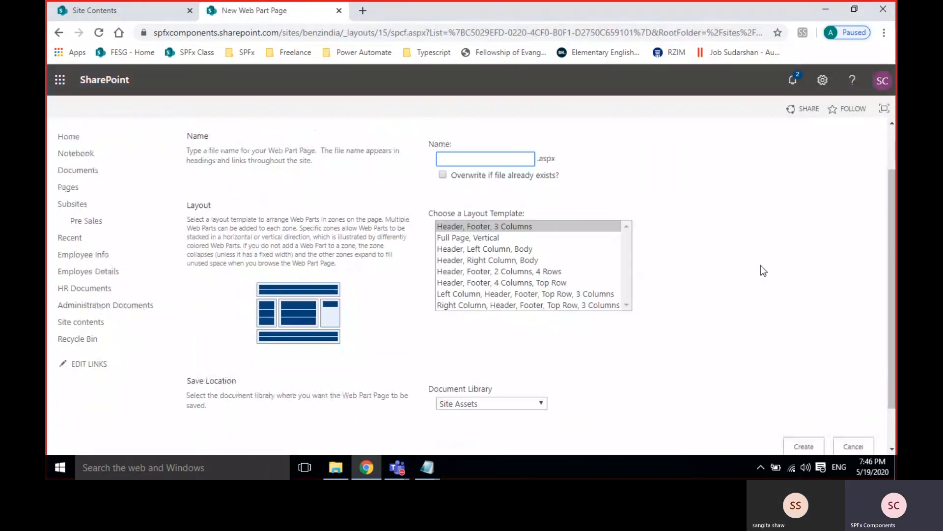
left_click(455, 235)
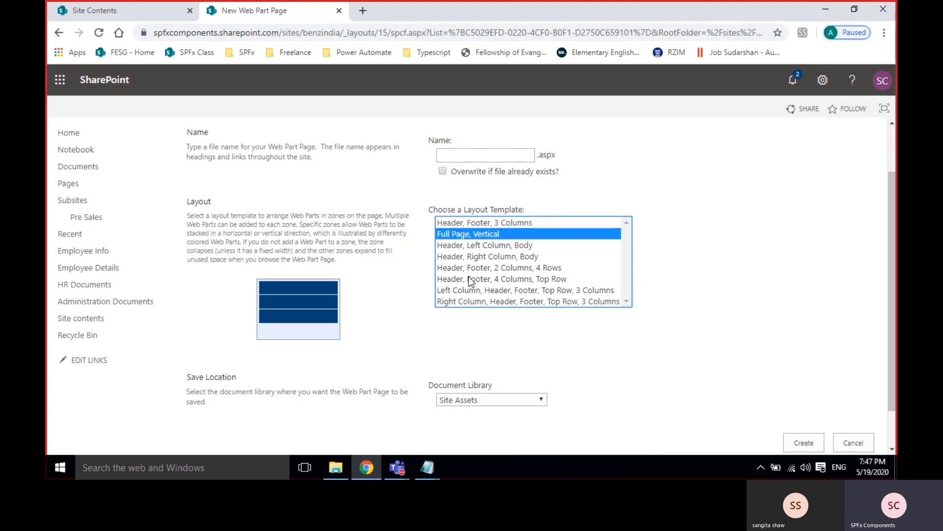
left_click(471, 157)
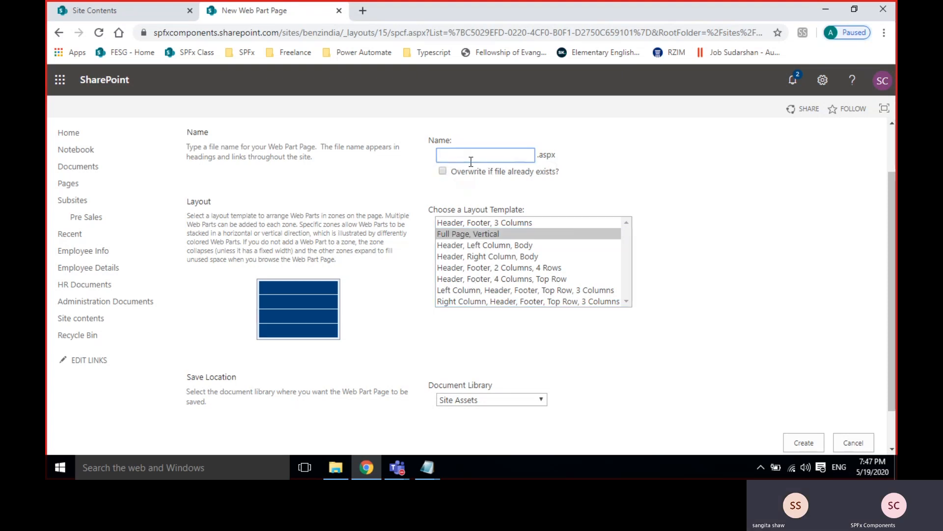
type("Emplo")
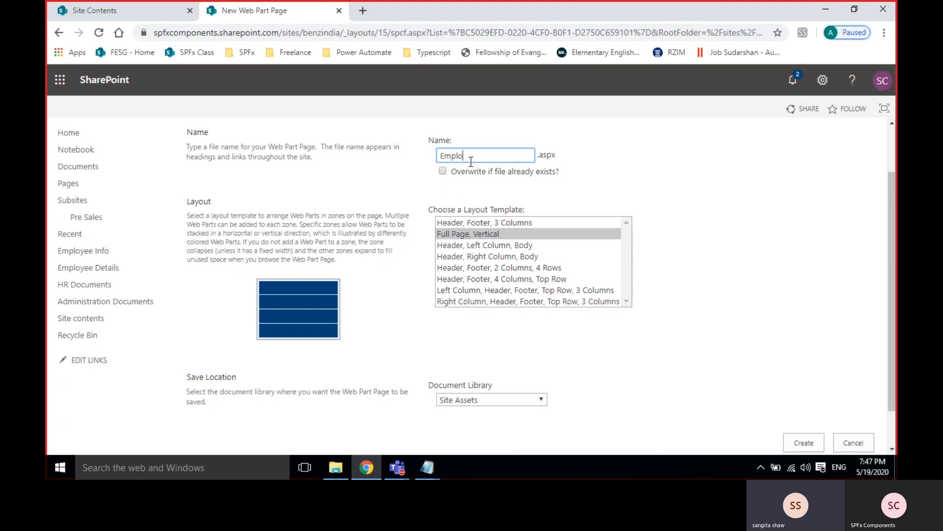
type("yees")
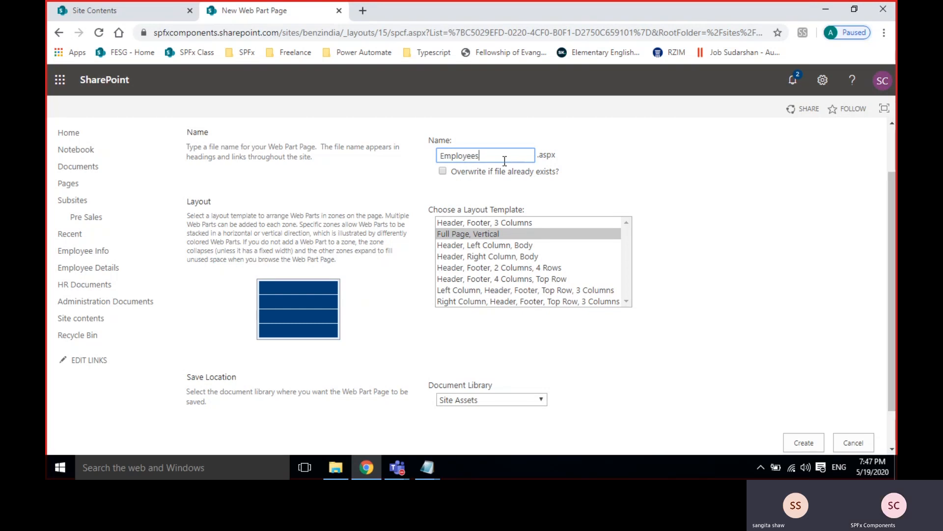
left_click(751, 214)
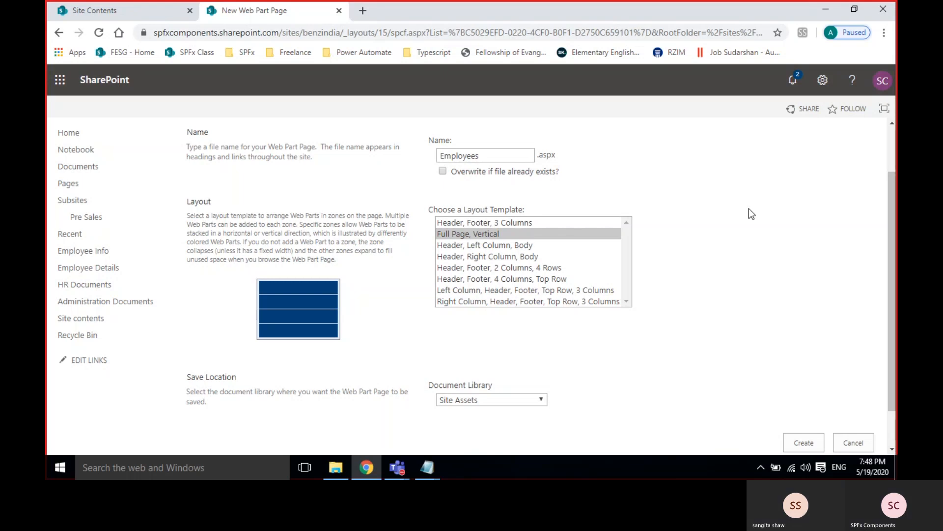
Set the save location of the web part page to the Site Pages document library and create the page.
left_click(491, 399)
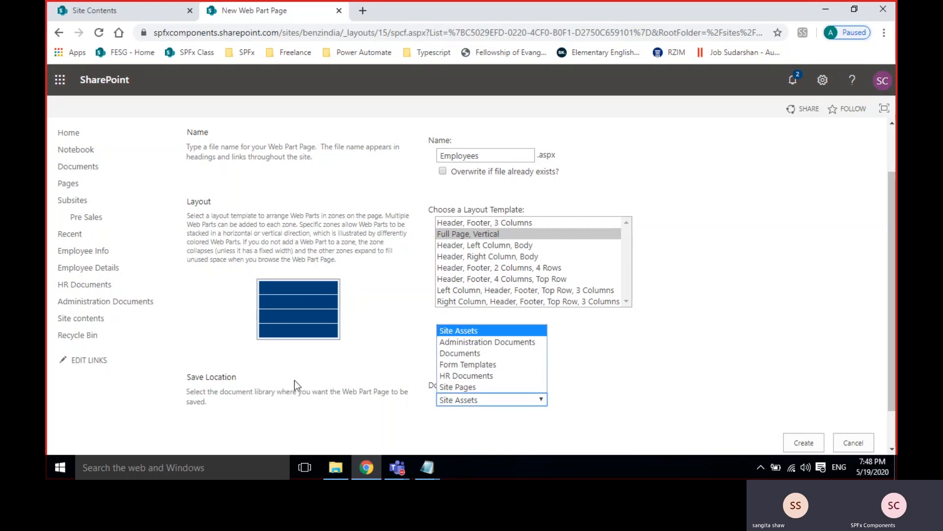
left_click(294, 380)
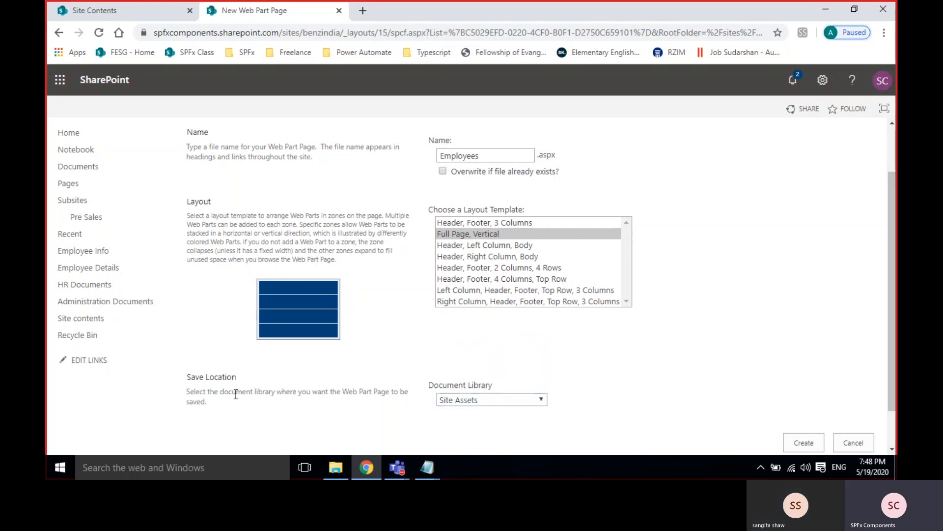
left_click(463, 401)
left_click(461, 388)
left_click(659, 382)
left_click(93, 16)
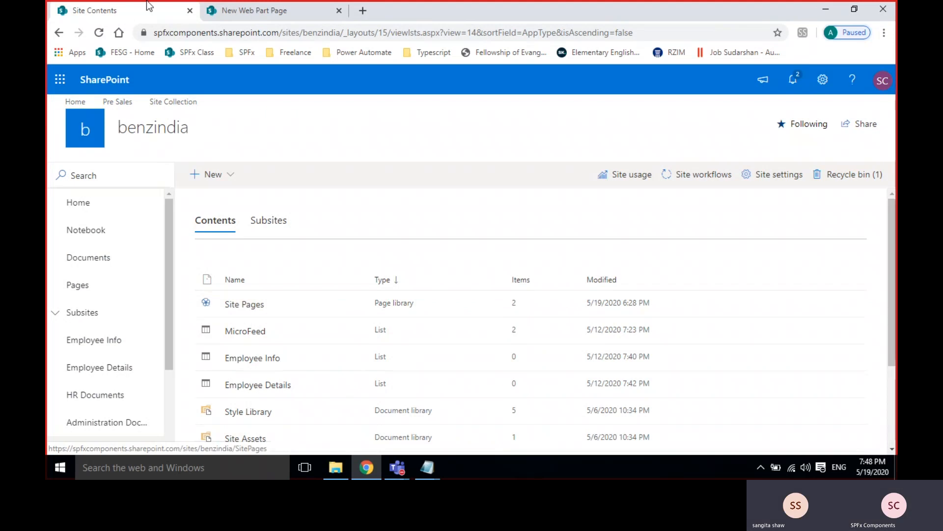
left_click(242, 12)
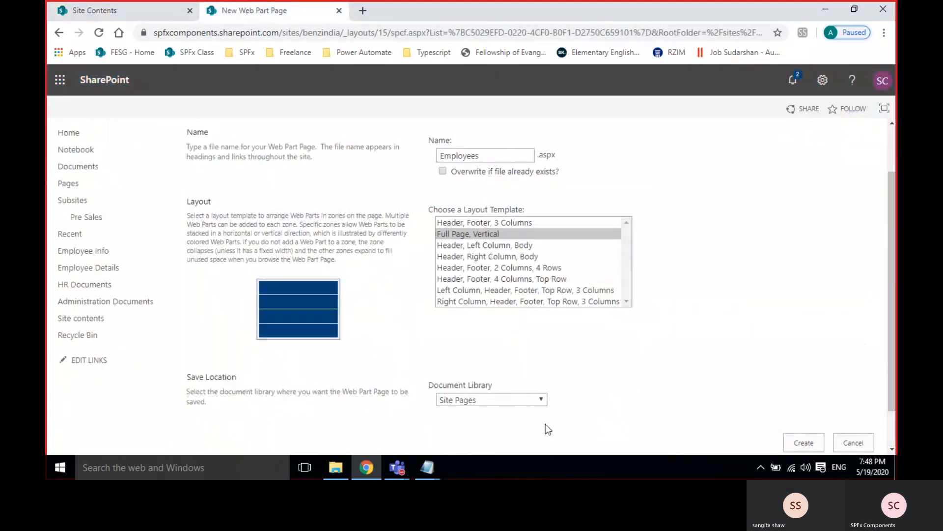
left_click(804, 442)
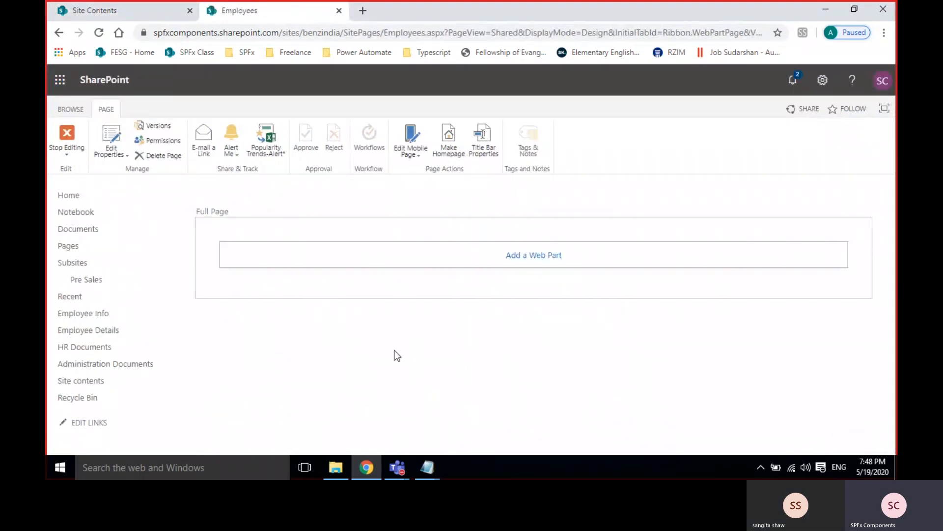
Add the Employee Info and Employee Details lists as web parts to the Full Page zone.
left_click(539, 261)
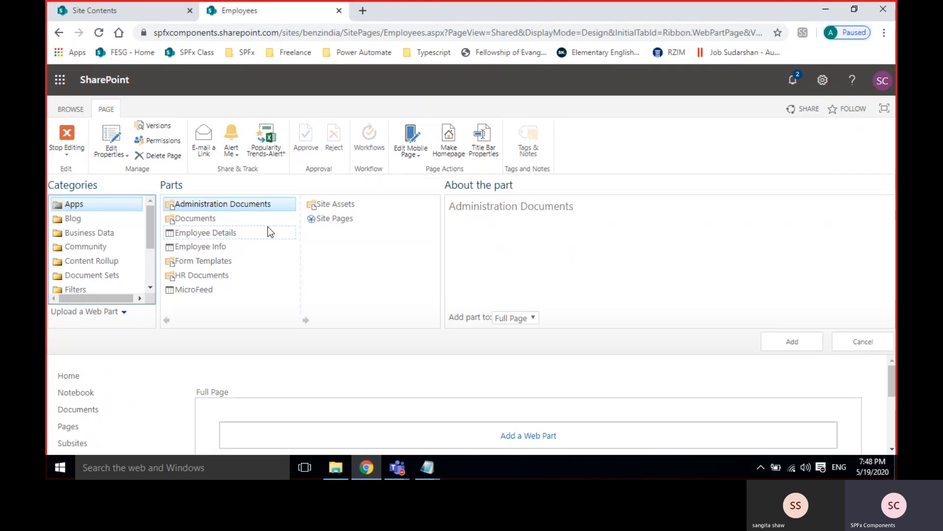
left_click(195, 248)
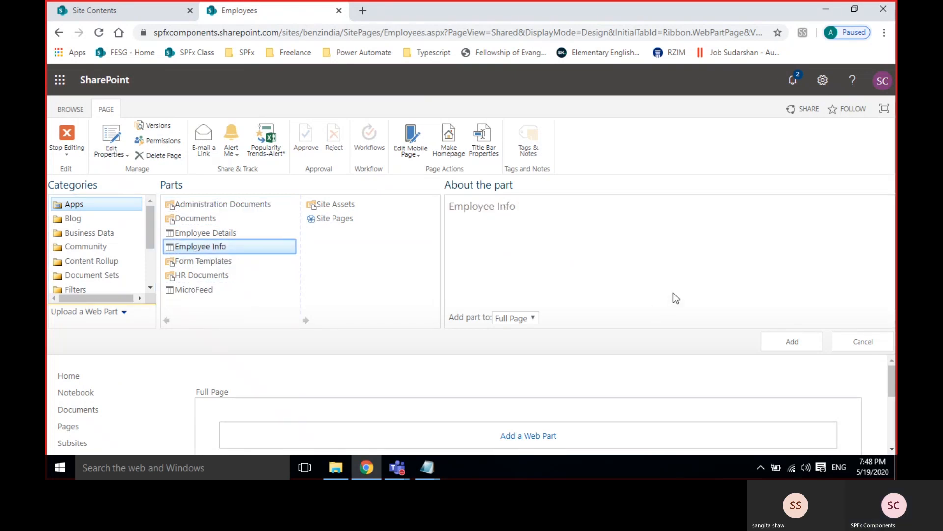
left_click(774, 339)
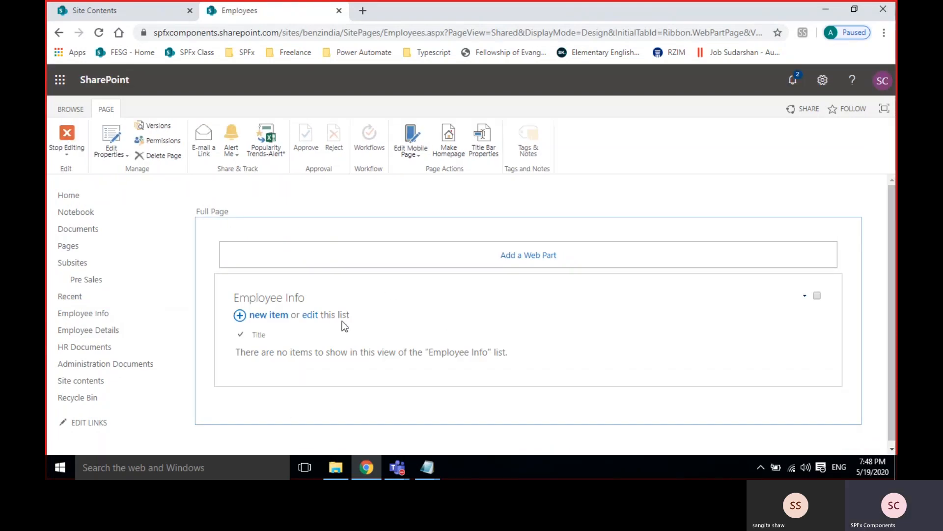
left_click(518, 255)
key("Up")
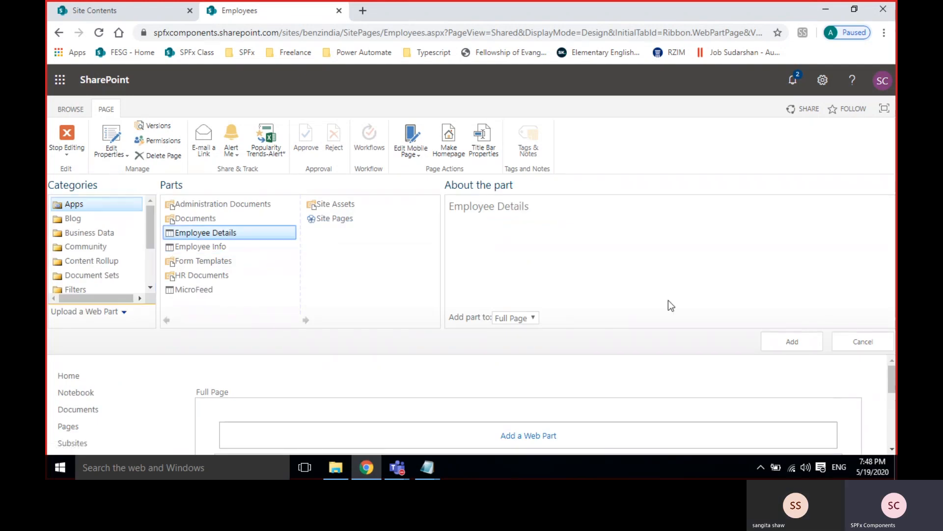
left_click(791, 341)
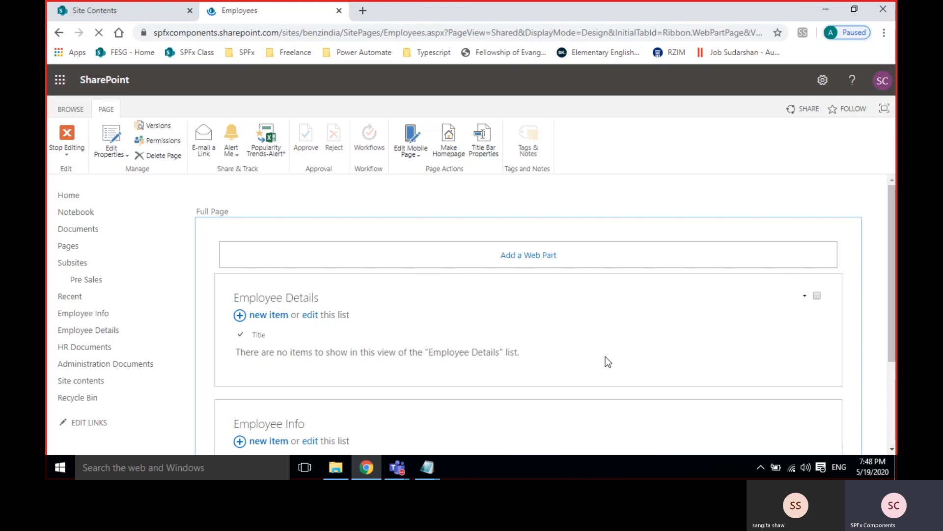
Add the HR Documents and Administration Documents libraries as web parts to the Full Page zone.
left_click(528, 265)
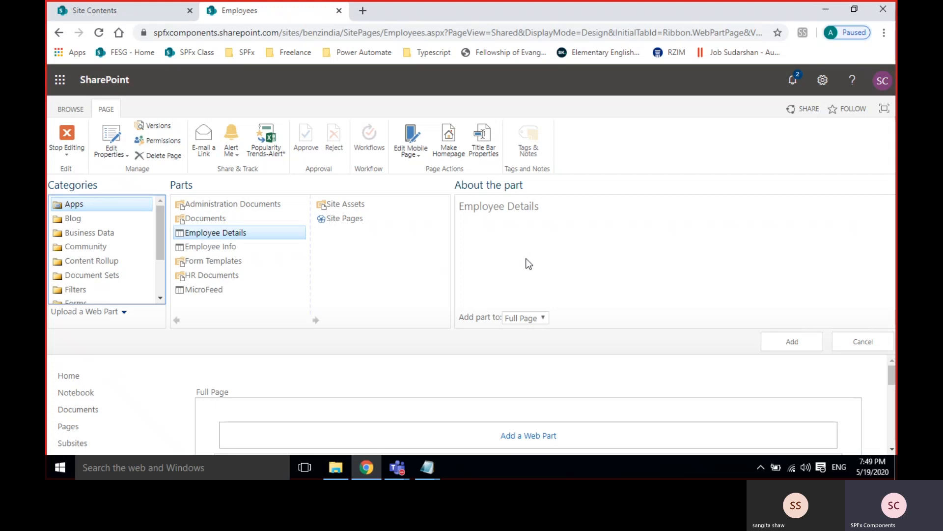
left_click(206, 275)
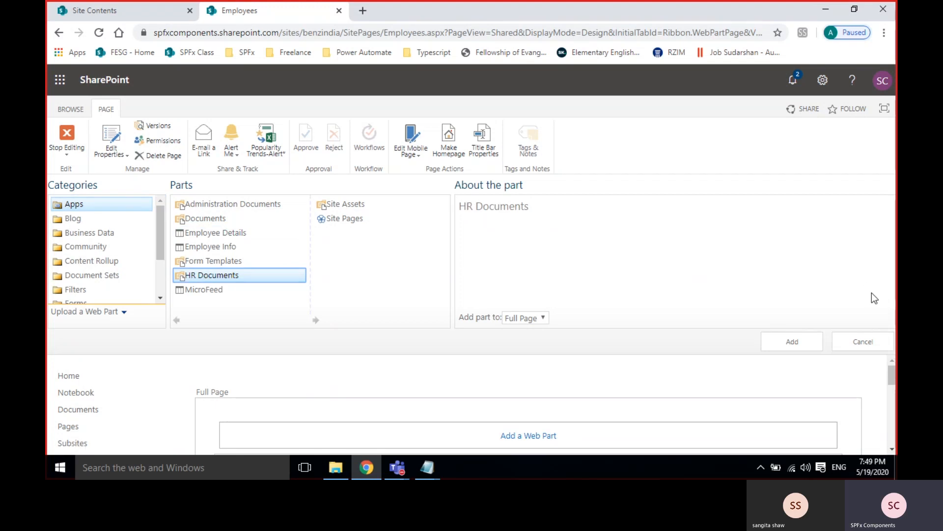
left_click(806, 344)
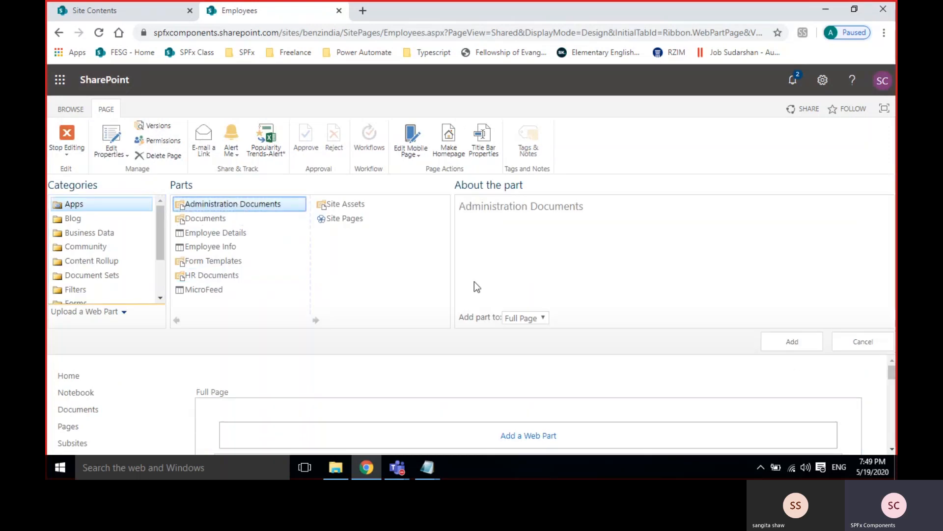
left_click(794, 346)
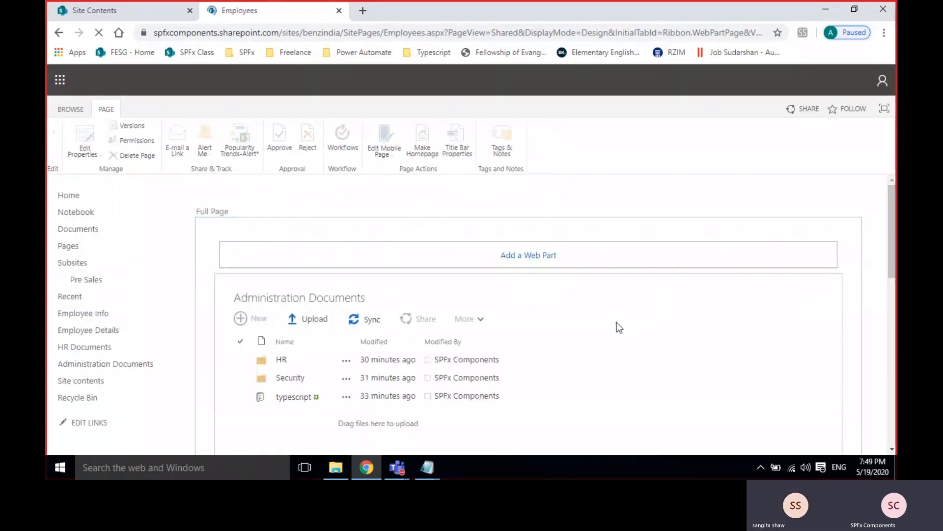
Edit the Employee Details web part to use the "All Items" view and save its properties.
scroll(619, 328, "down", 2)
scroll(619, 328, "up", 1)
scroll(619, 328, "up", 2)
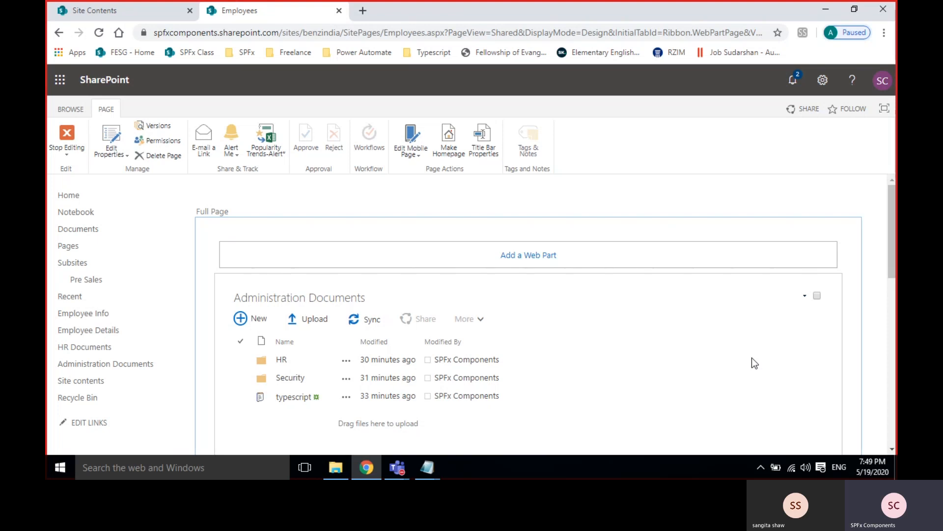
scroll(753, 358, "down", 8)
scroll(713, 329, "down", 3)
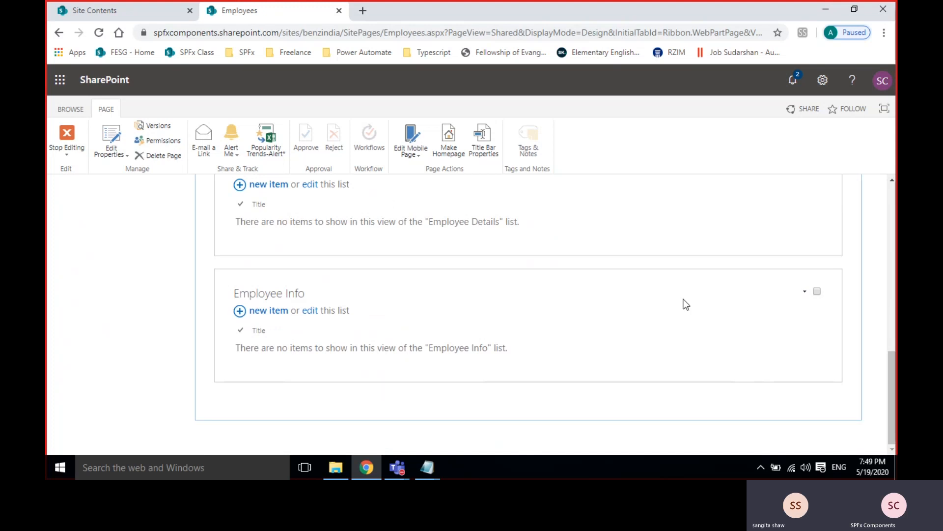
scroll(639, 290, "up", 3)
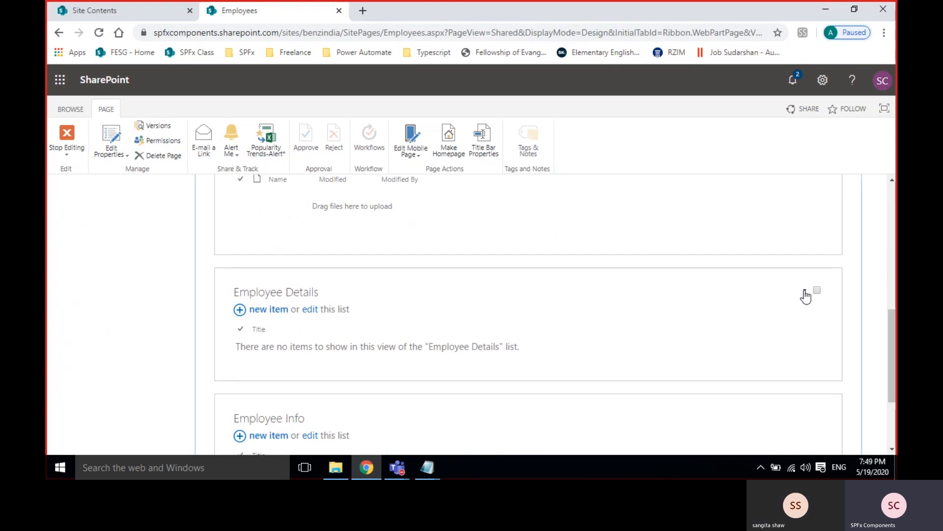
left_click(805, 293)
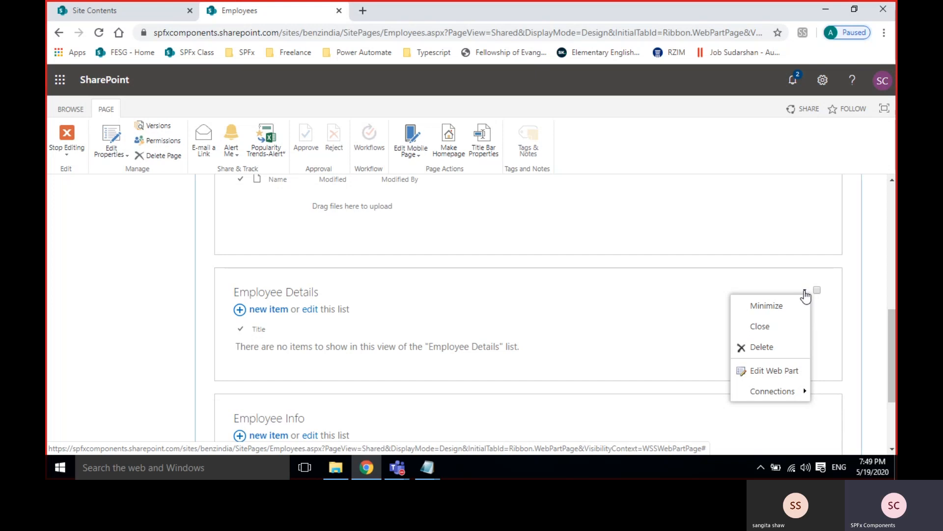
left_click(781, 375)
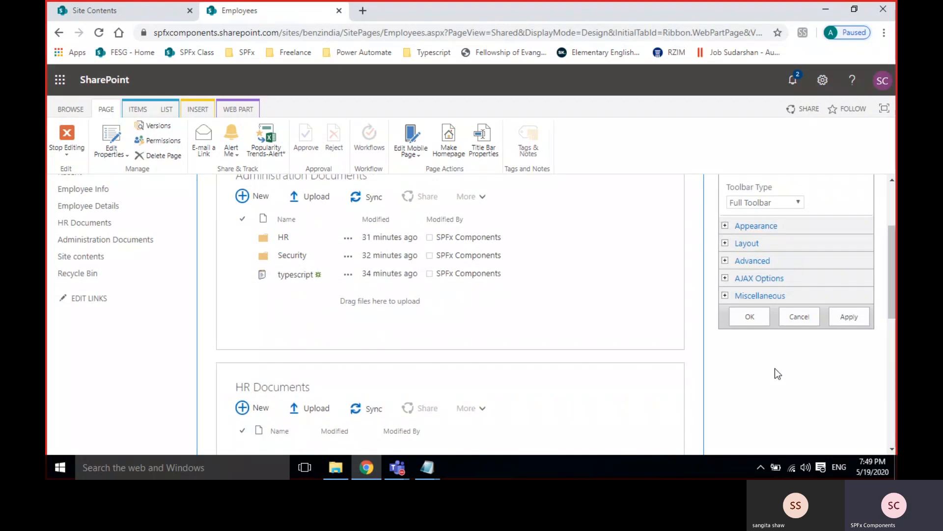
left_click(759, 218)
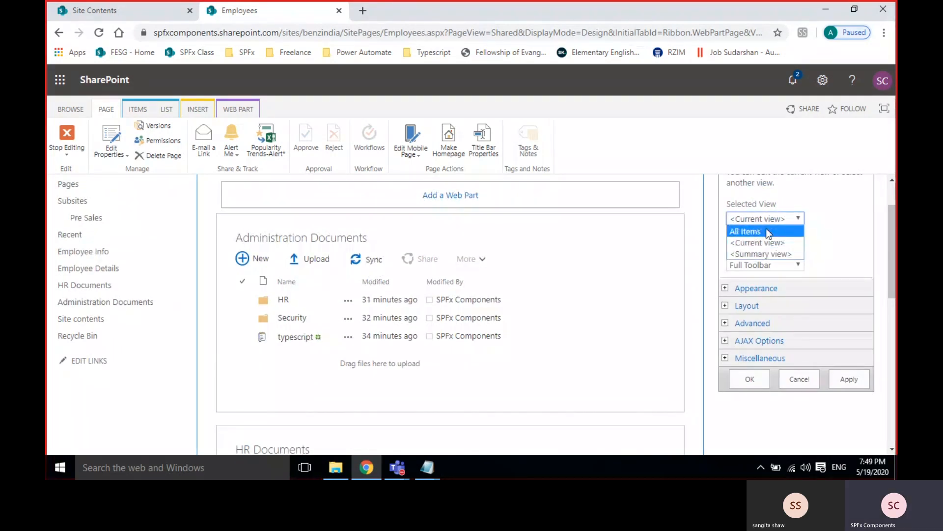
left_click(769, 232)
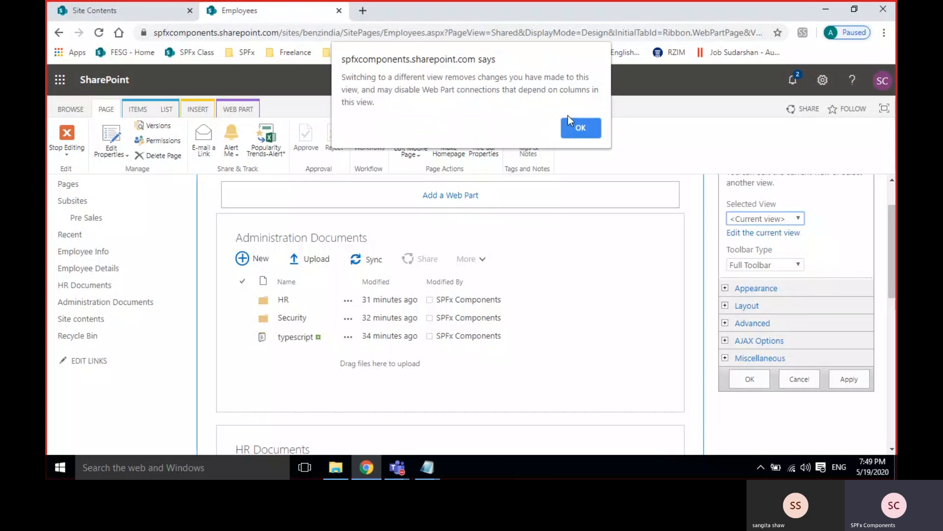
left_click(589, 132)
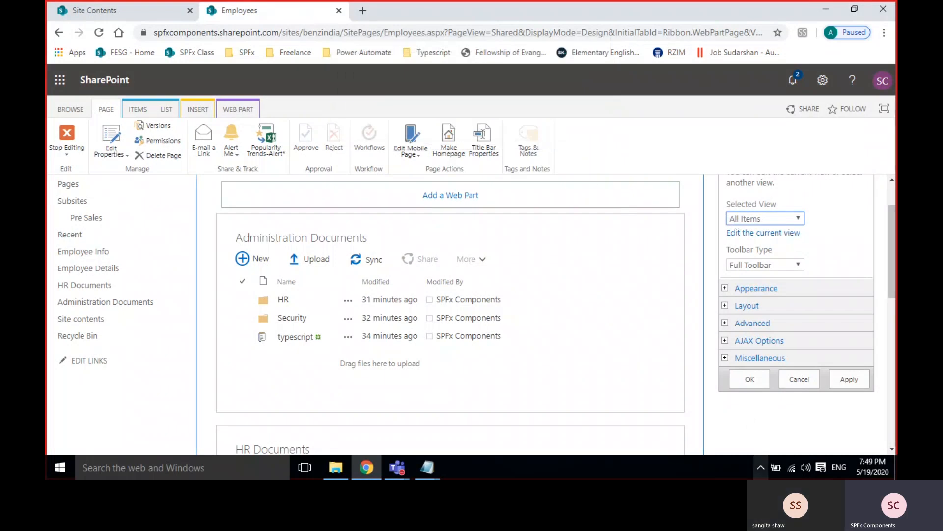
left_click(750, 380)
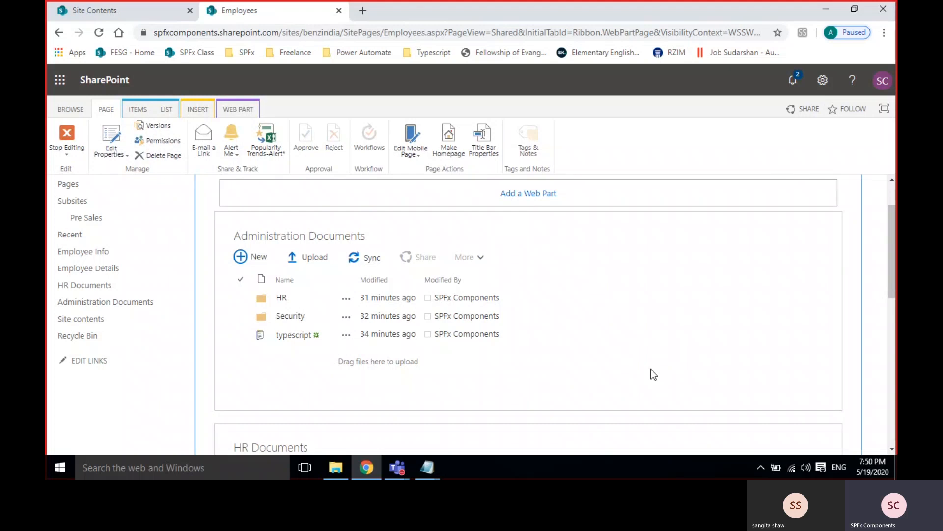
scroll(651, 393, "down", 5)
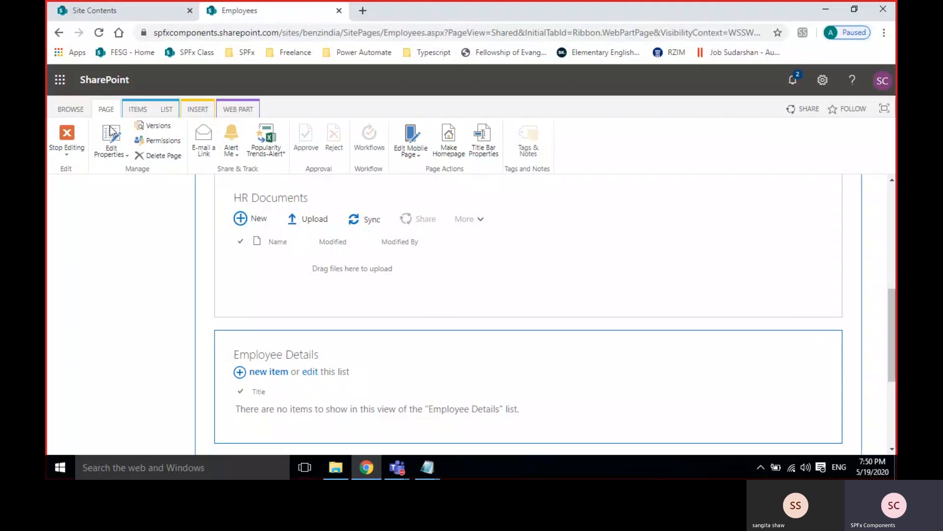
scroll(109, 207, "up", 5)
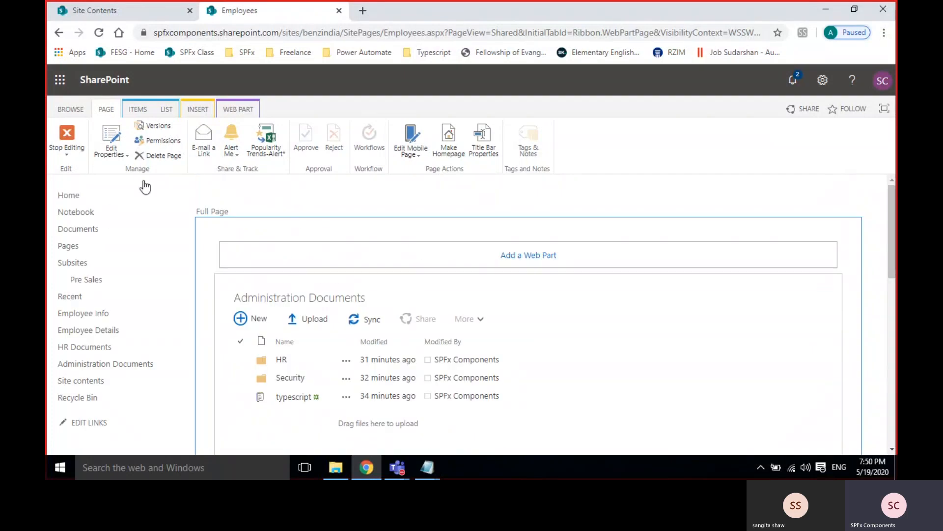
Open the Employee Info list in a separate tab and add two items titled "india" and "pakistan".
left_click(117, 18)
scroll(446, 317, "down", 3)
left_click(265, 239)
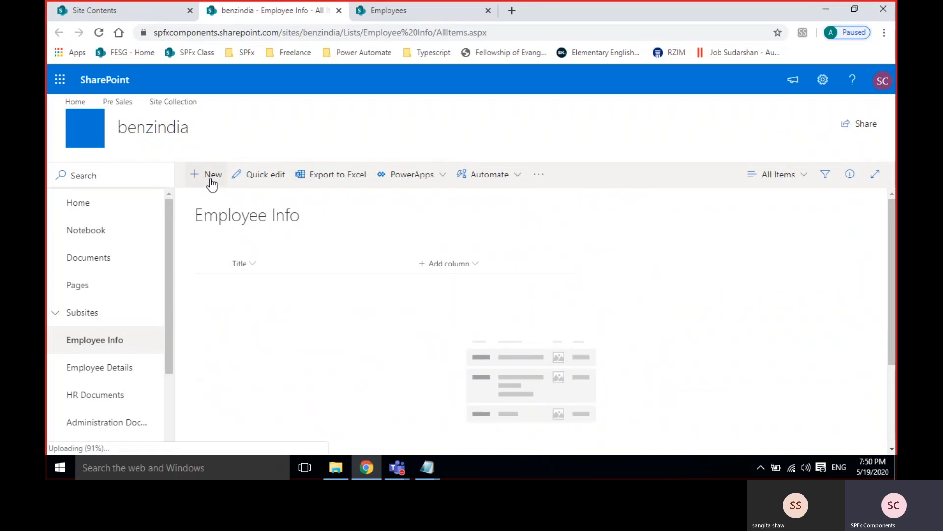
left_click(206, 174)
left_click(557, 198)
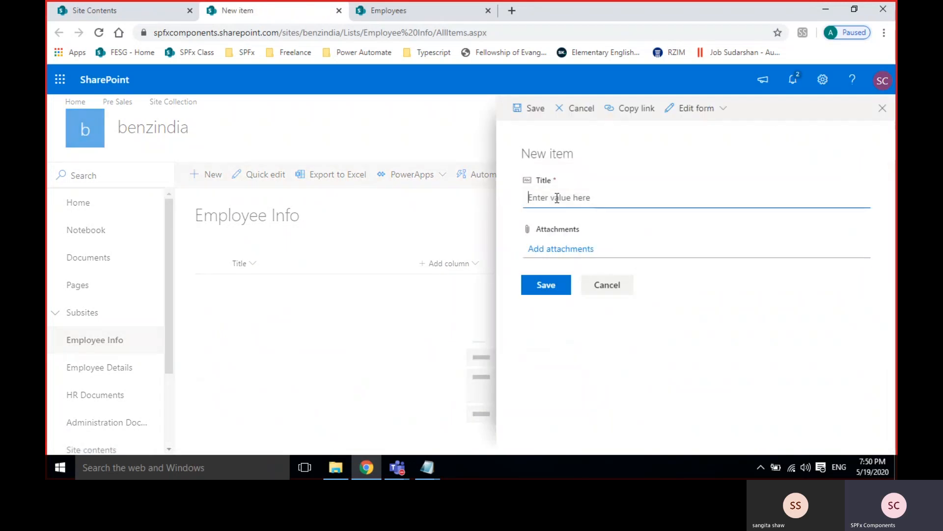
type("india")
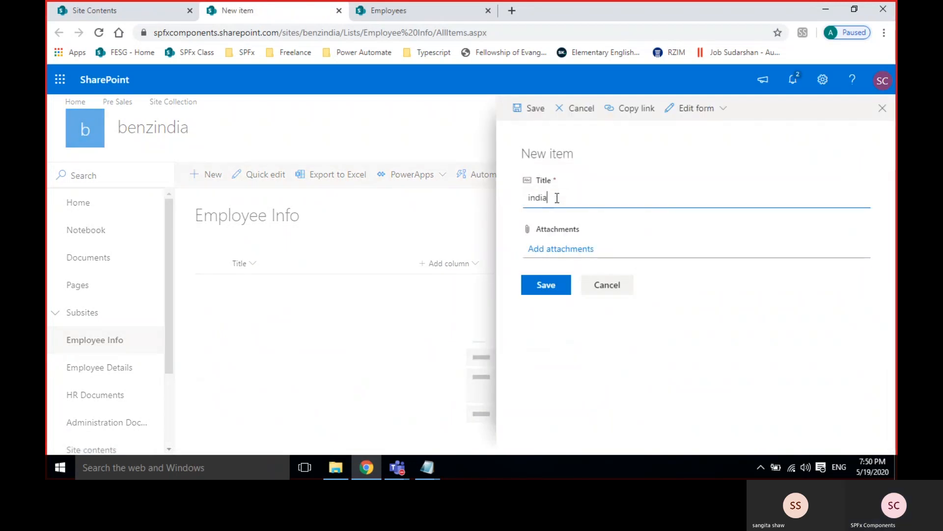
left_click(544, 288)
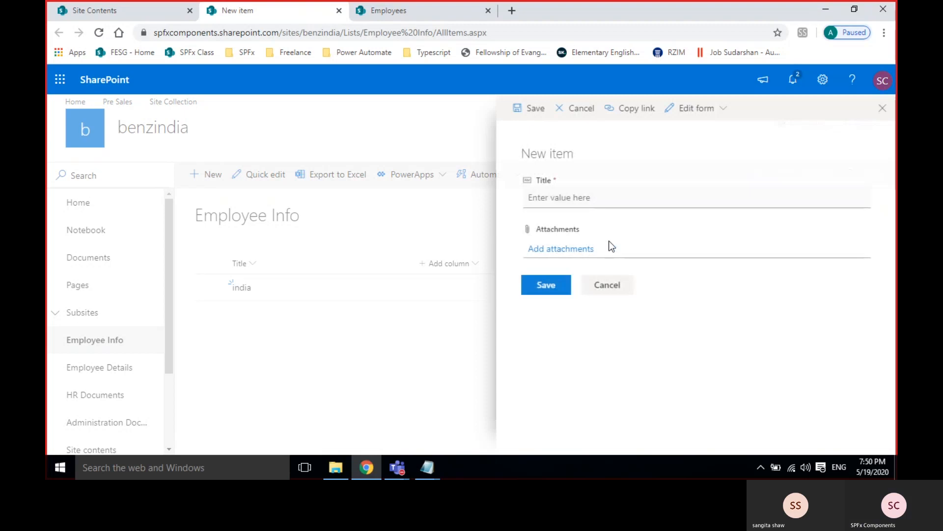
type("pakistan")
left_click(533, 291)
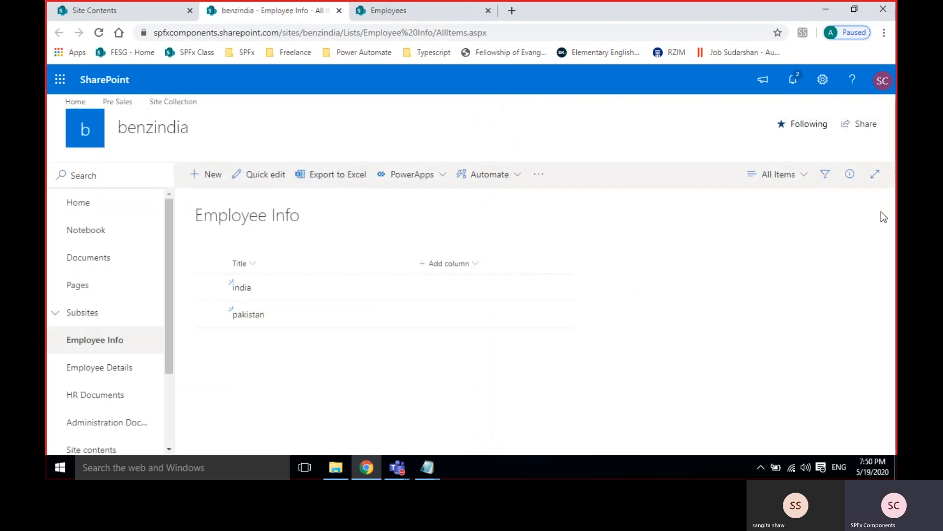
Edit the list's All Items view to show only items whose Title is equal to "india" and save the view.
left_click(806, 177)
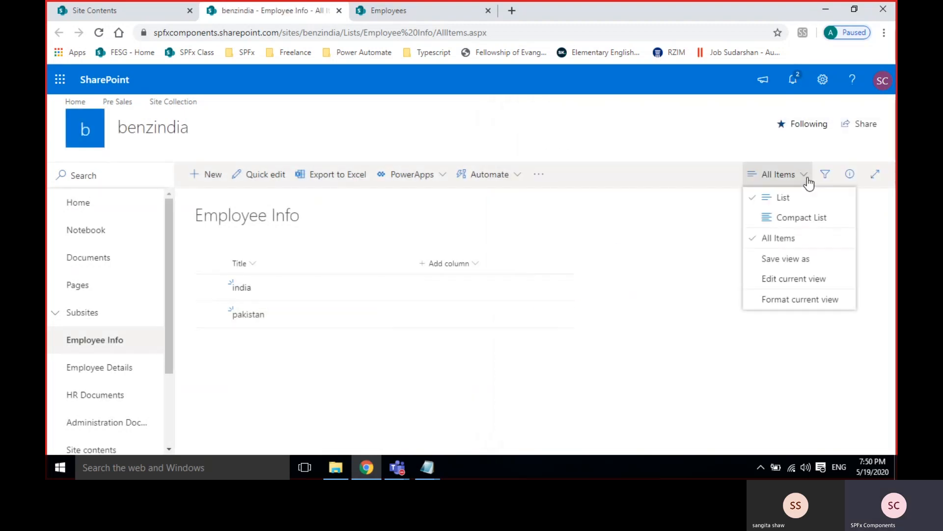
left_click(769, 278)
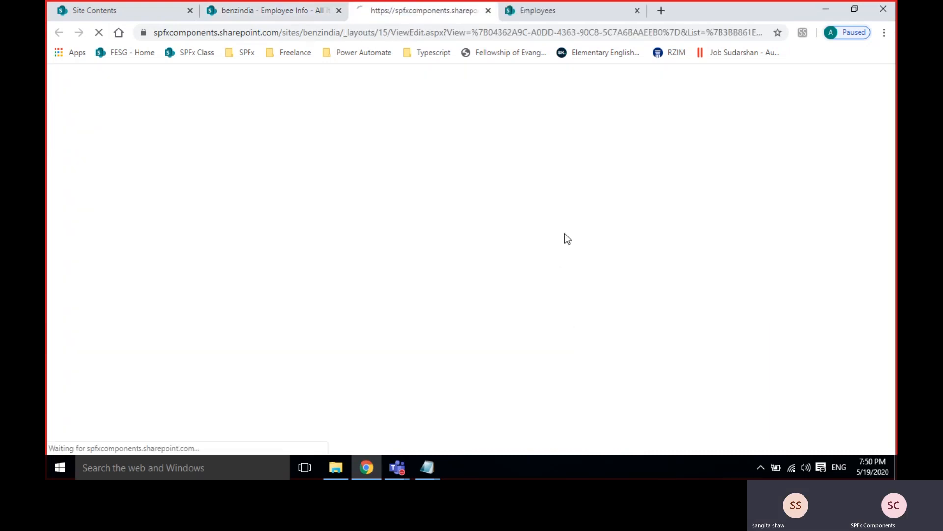
scroll(488, 341, "down", 5)
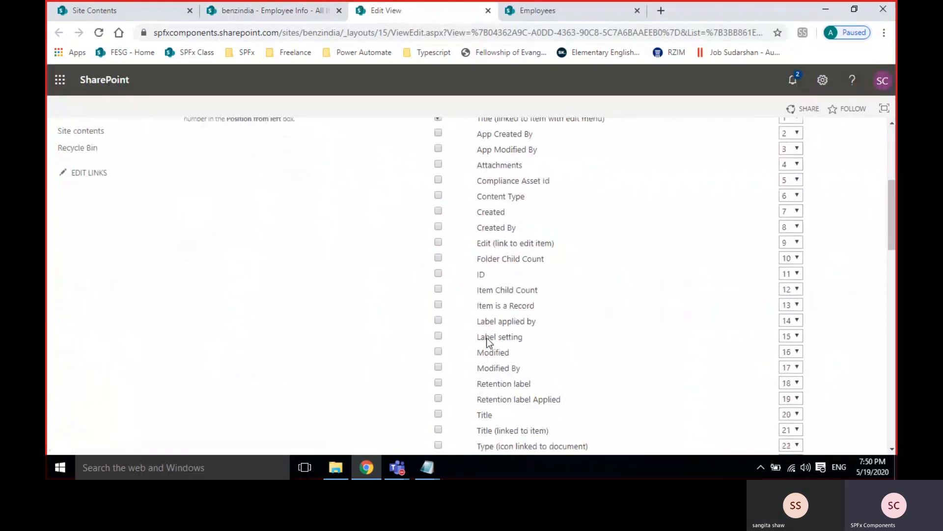
scroll(487, 339, "down", 10)
left_click(485, 321)
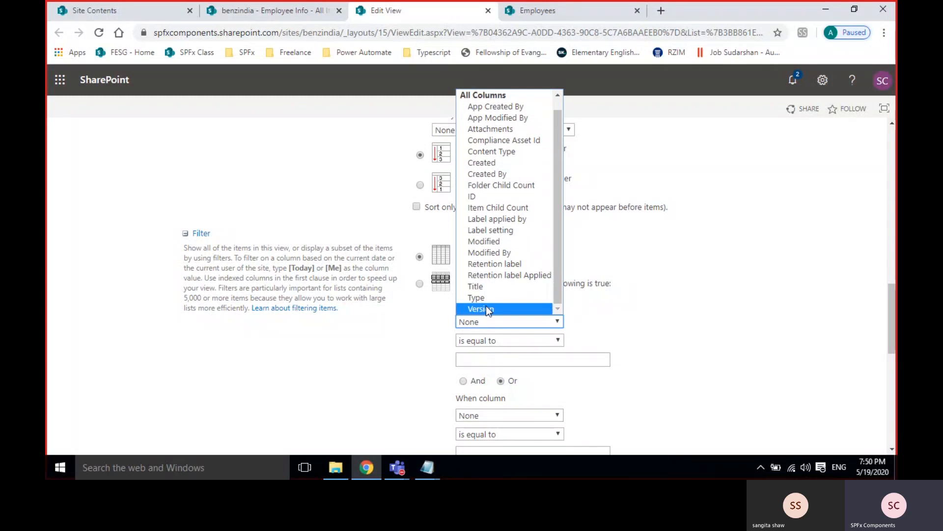
left_click(487, 287)
left_click(484, 355)
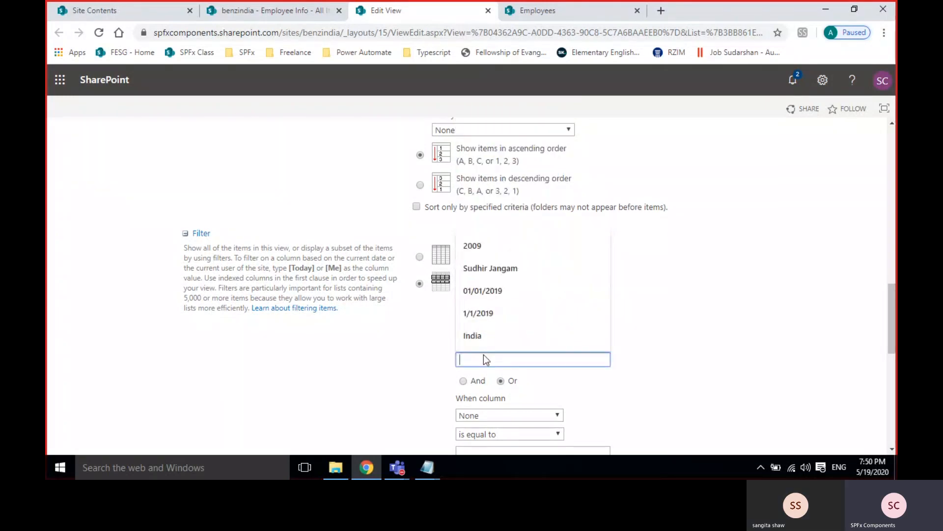
type("india")
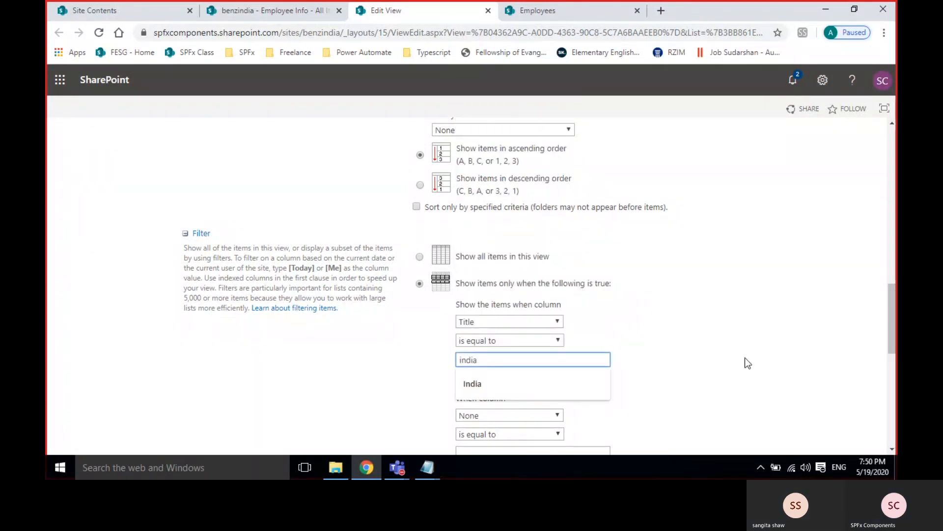
scroll(745, 358, "down", 15)
left_click(795, 387)
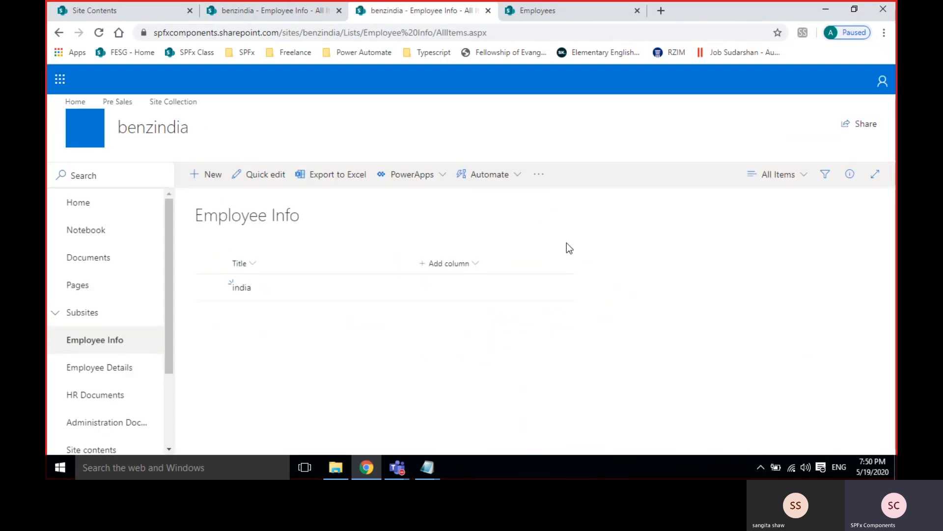
On the Employees page, set the Employee Info web part's selected view to "All Items" and save its properties.
left_click(606, 19)
scroll(446, 279, "down", 3)
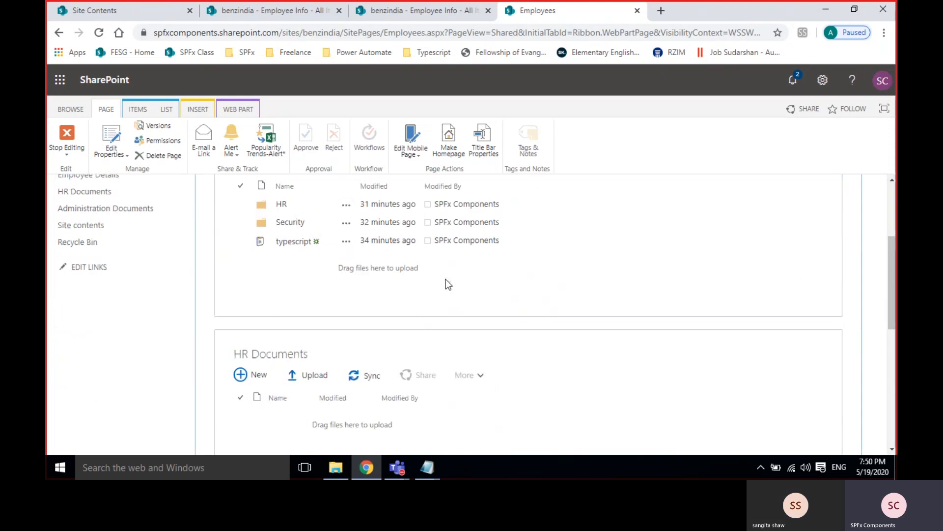
scroll(446, 279, "down", 5)
left_click(488, 320)
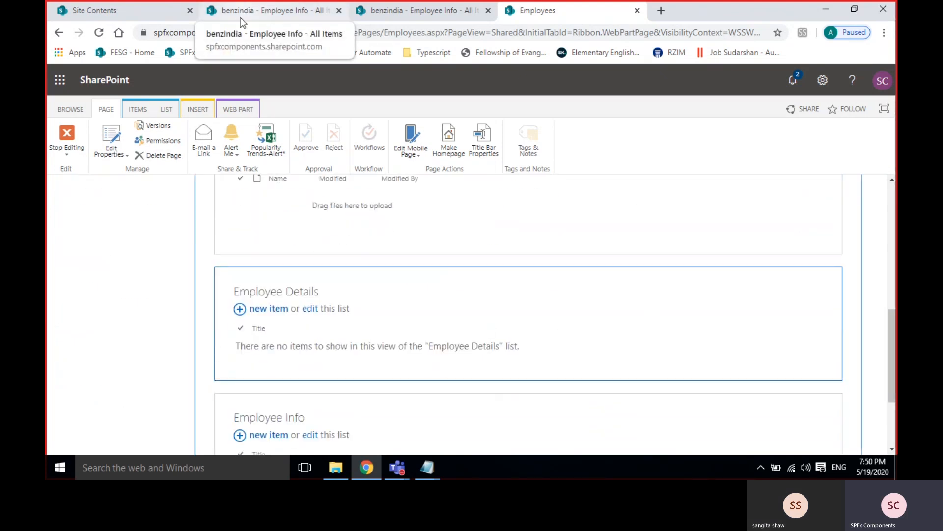
scroll(457, 275, "down", 3)
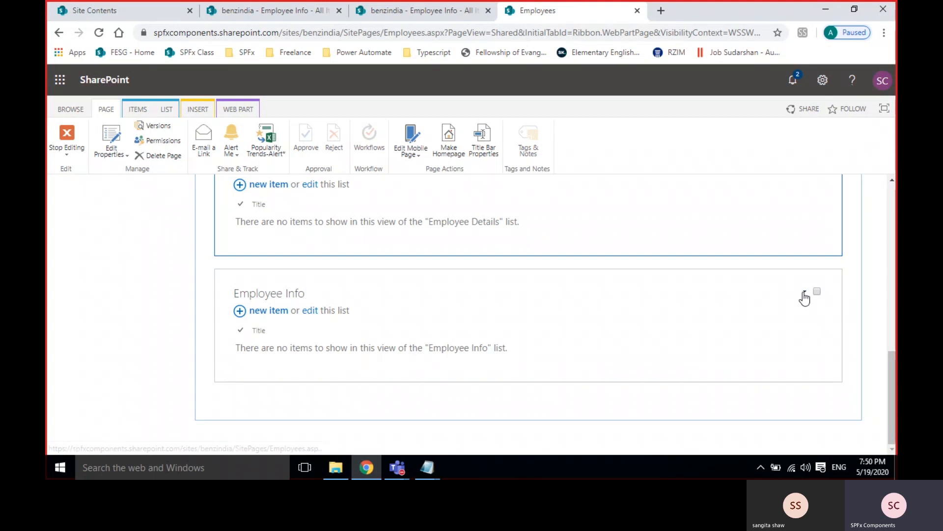
left_click(804, 293)
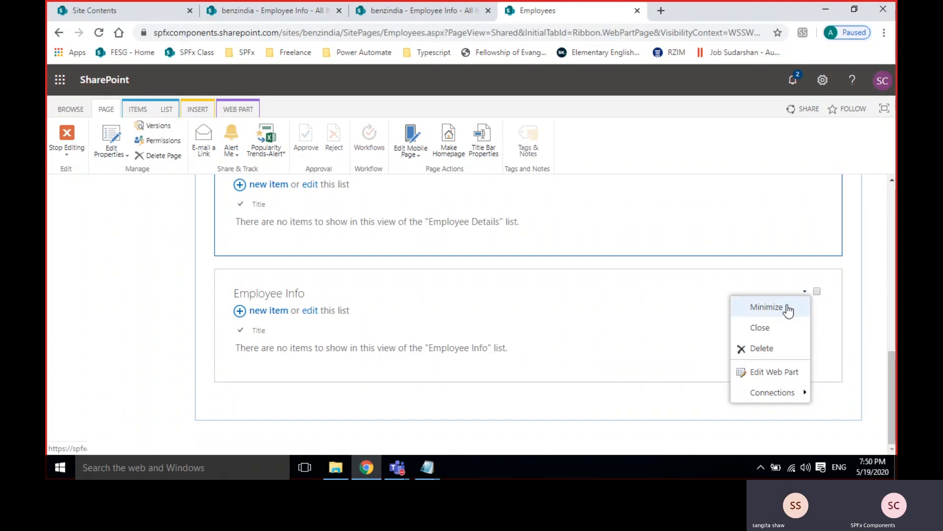
left_click(774, 372)
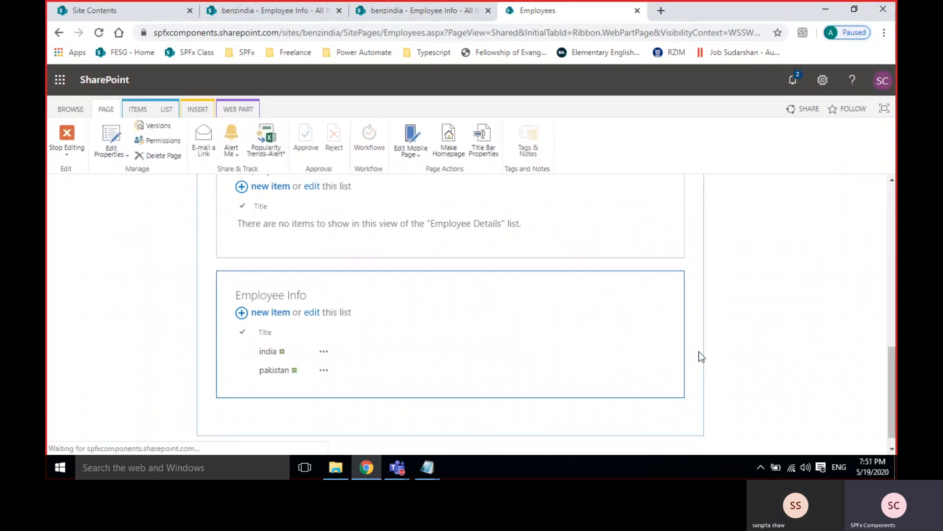
scroll(812, 310, "up", 7)
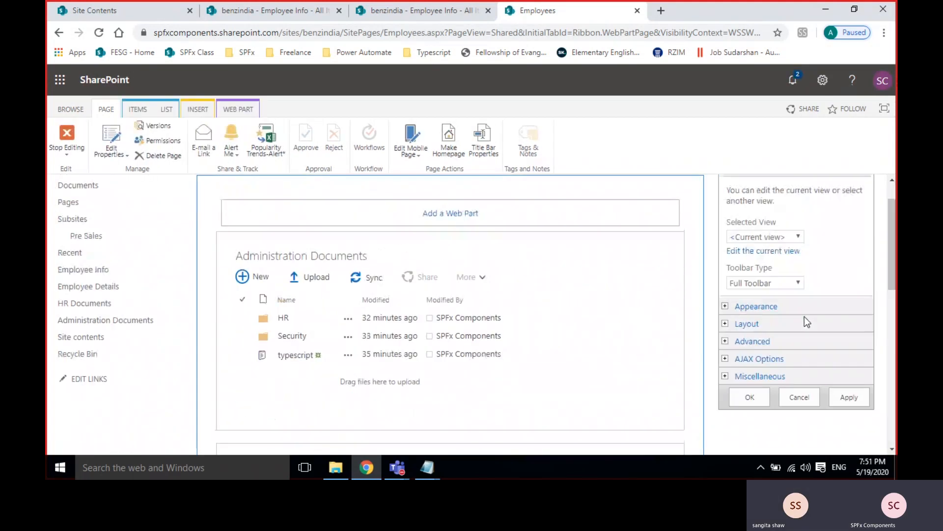
scroll(804, 317, "up", 1)
left_click(784, 284)
left_click(761, 294)
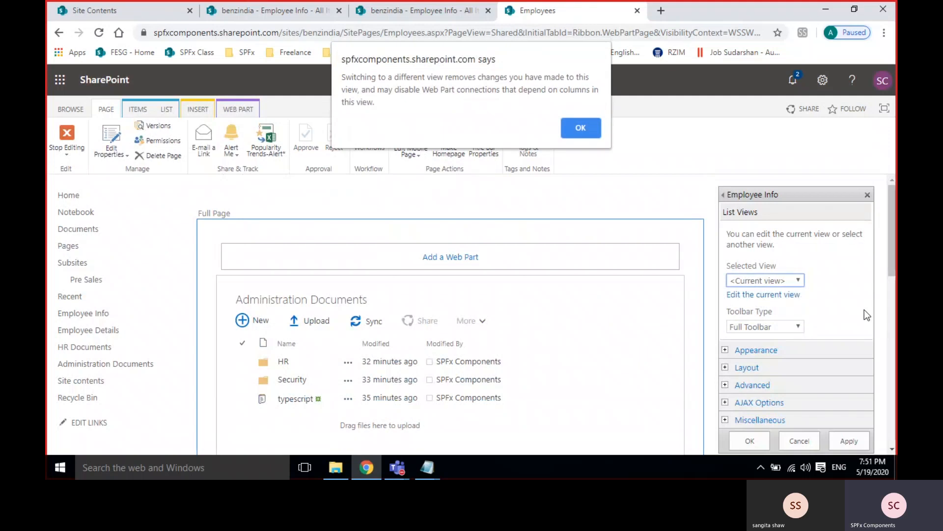
left_click(572, 123)
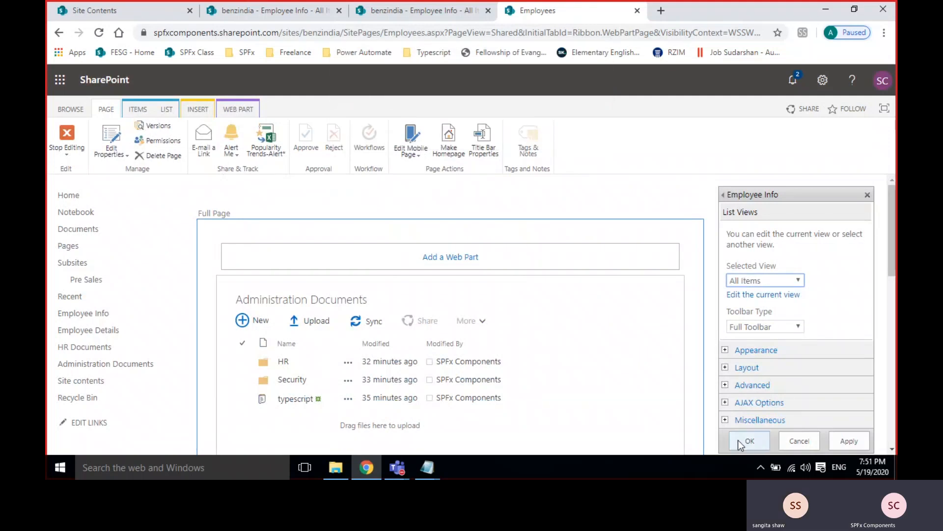
left_click(766, 442)
Compare the items shown in the Employee Info web part with those in the Employee Info list.
scroll(520, 376, "down", 6)
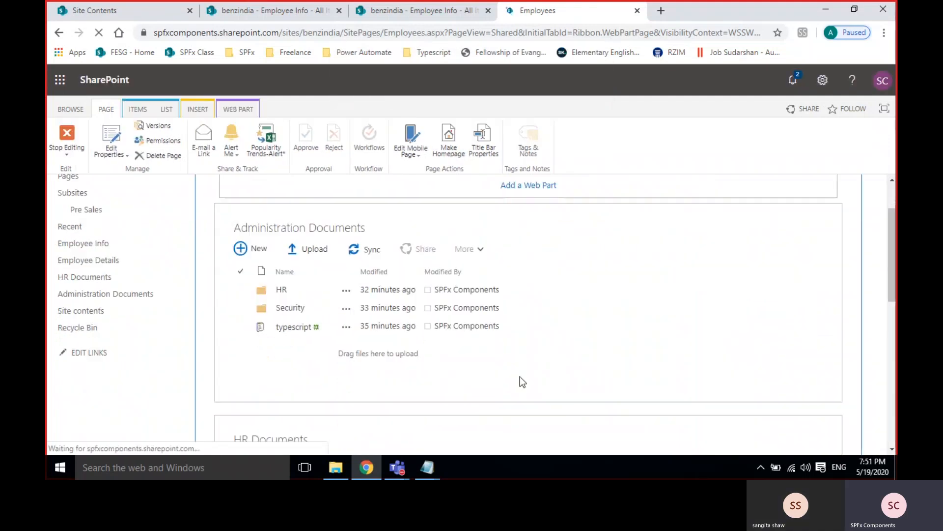
scroll(520, 382, "down", 2)
scroll(519, 380, "down", 1)
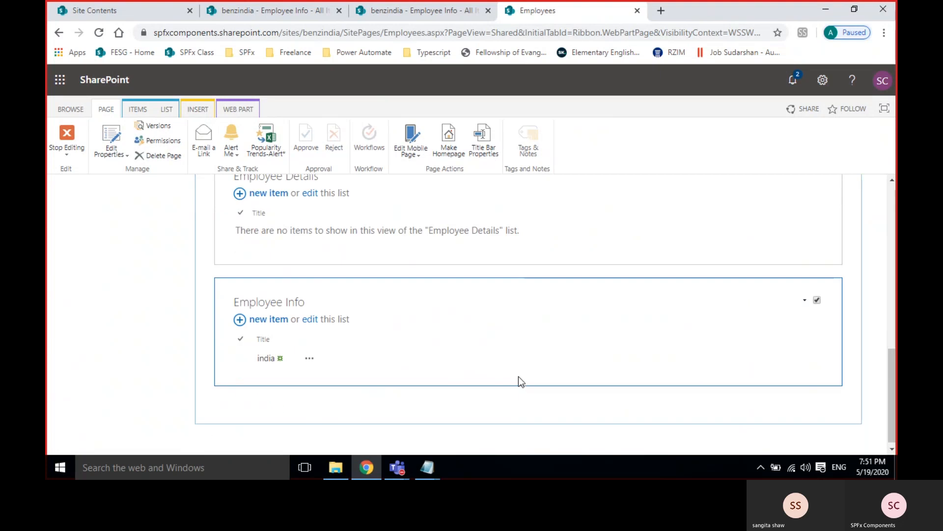
left_click(260, 12)
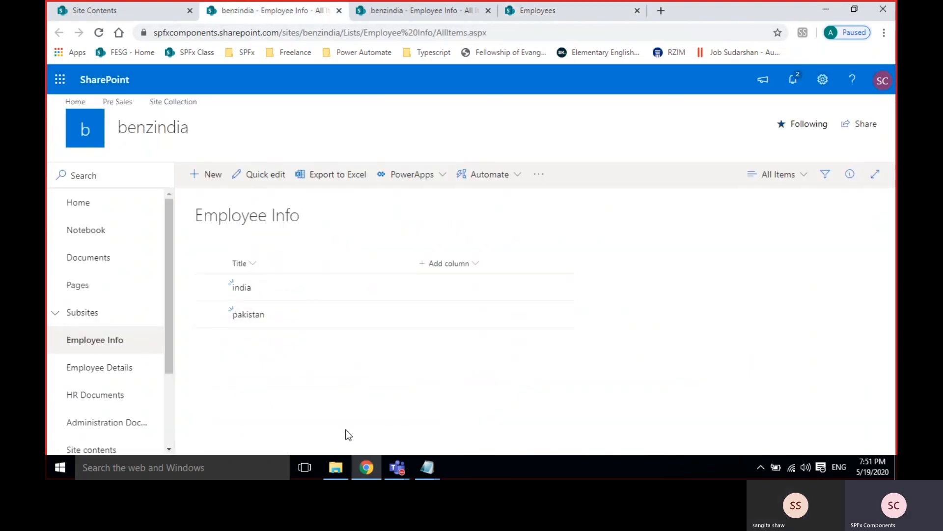
left_click(549, 11)
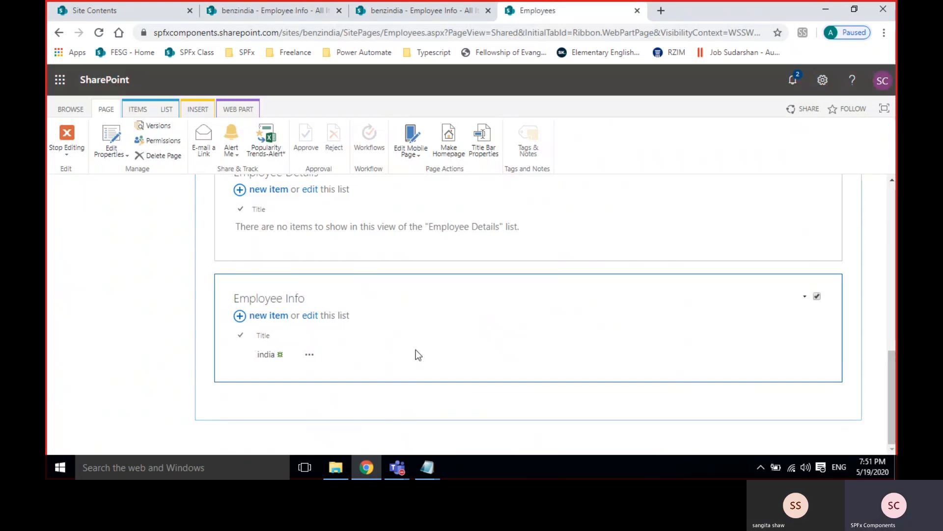
left_click(805, 297)
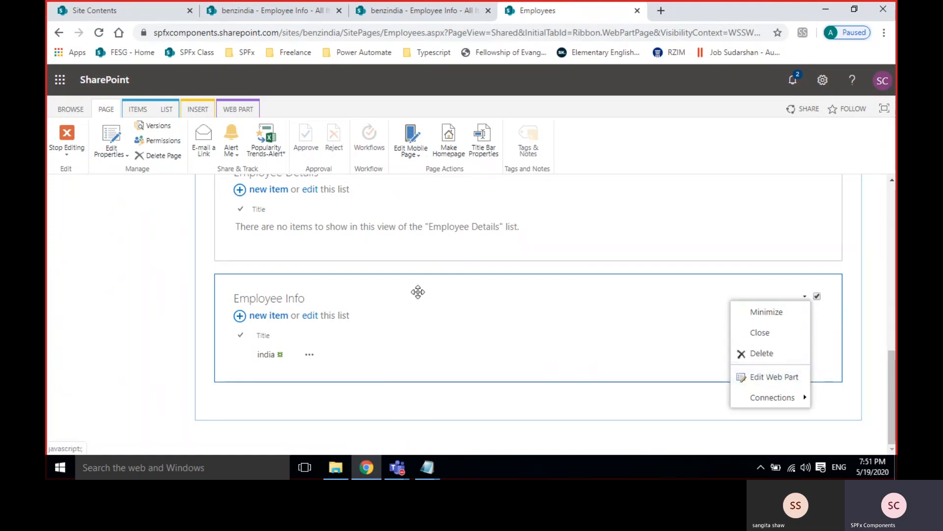
Delete the Administration Documents and HR Documents web parts from the Full Page zone.
scroll(418, 292, "up", 10)
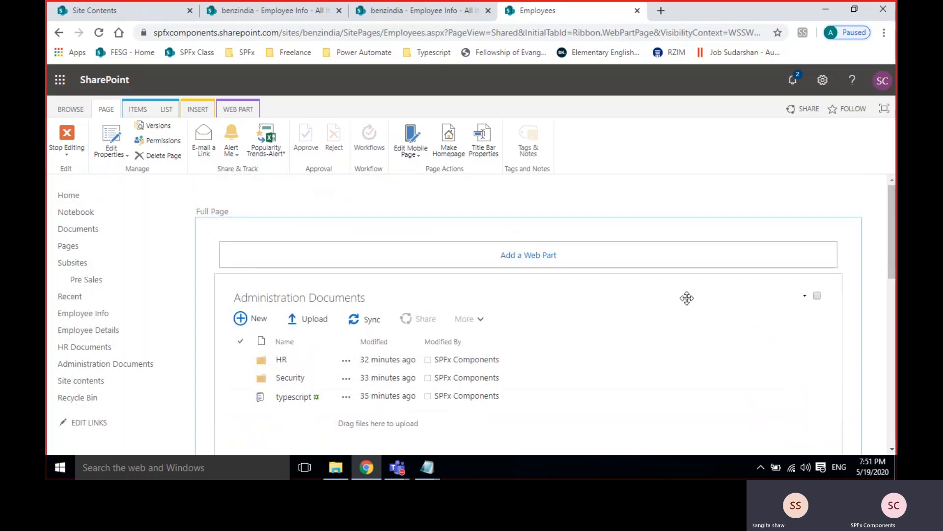
left_click(805, 297)
left_click(759, 353)
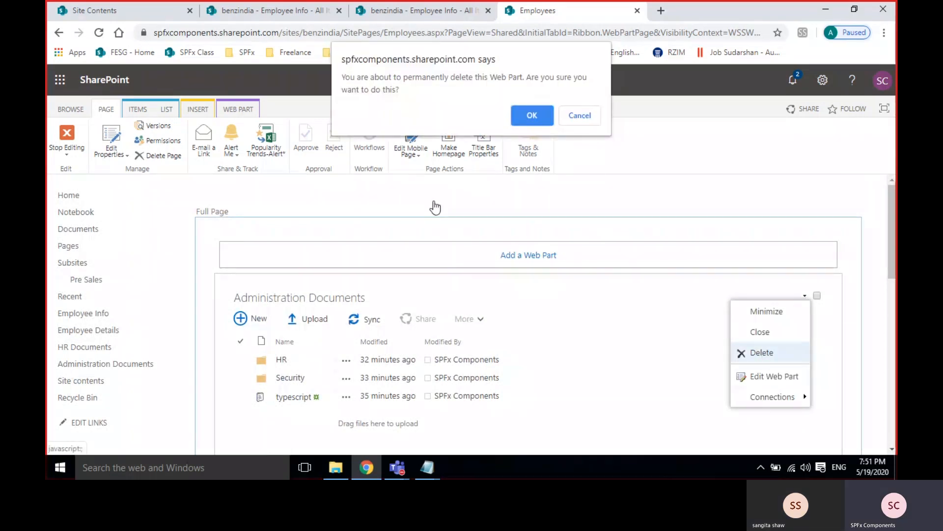
left_click(525, 114)
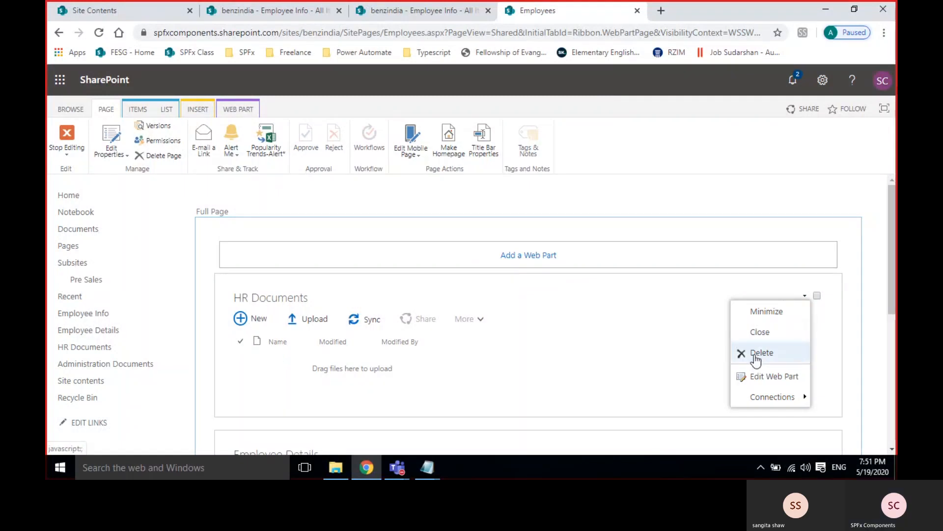
left_click(758, 358)
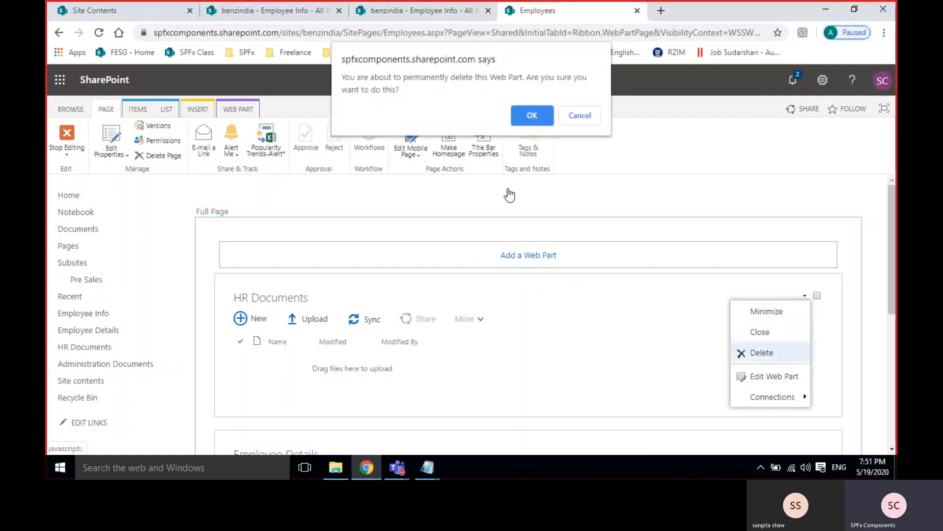
left_click(531, 109)
Try to move the Employee Details web part below the Employee Info web part.
scroll(468, 302, "down", 3)
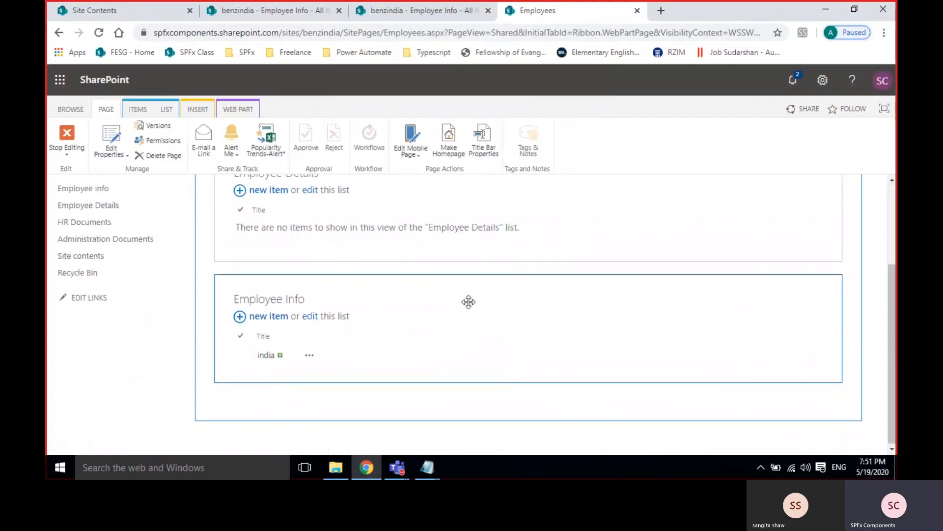
scroll(469, 302, "up", 1)
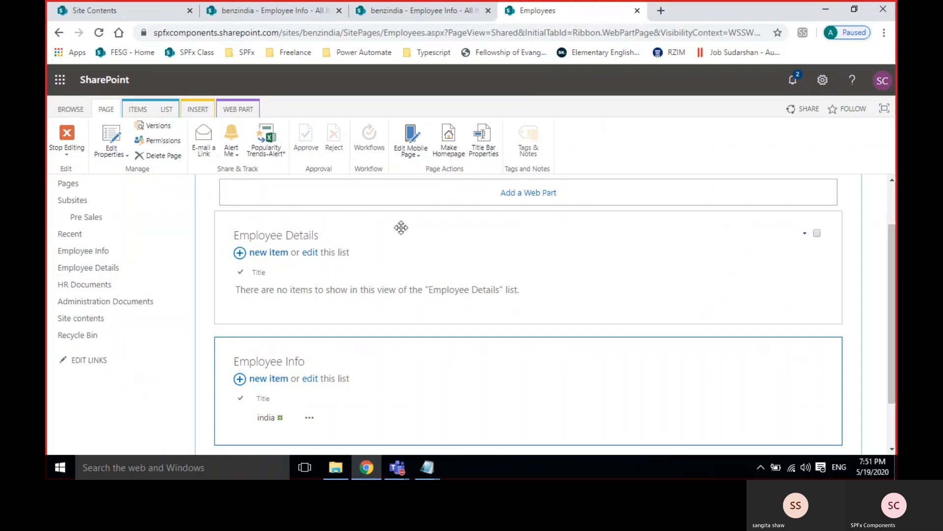
left_click_drag(401, 225, 397, 328)
left_click(502, 219)
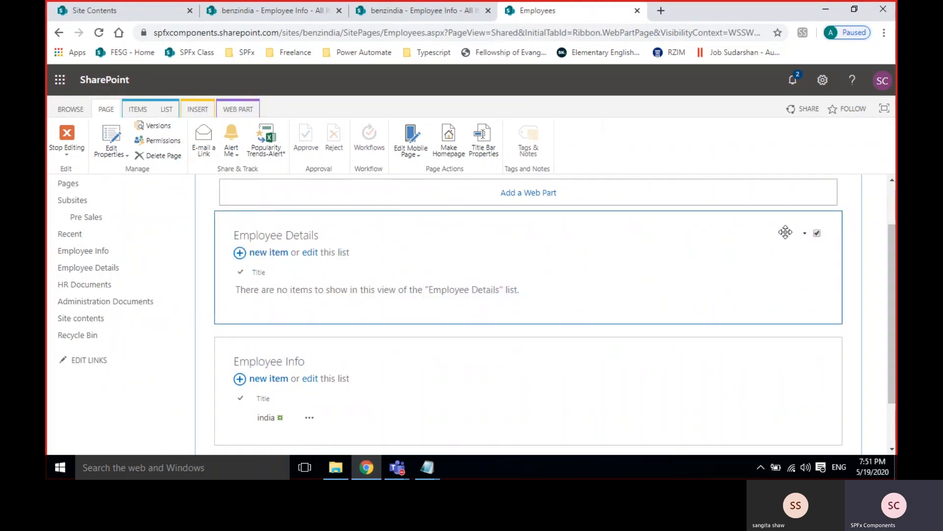
left_click_drag(788, 246, 785, 308)
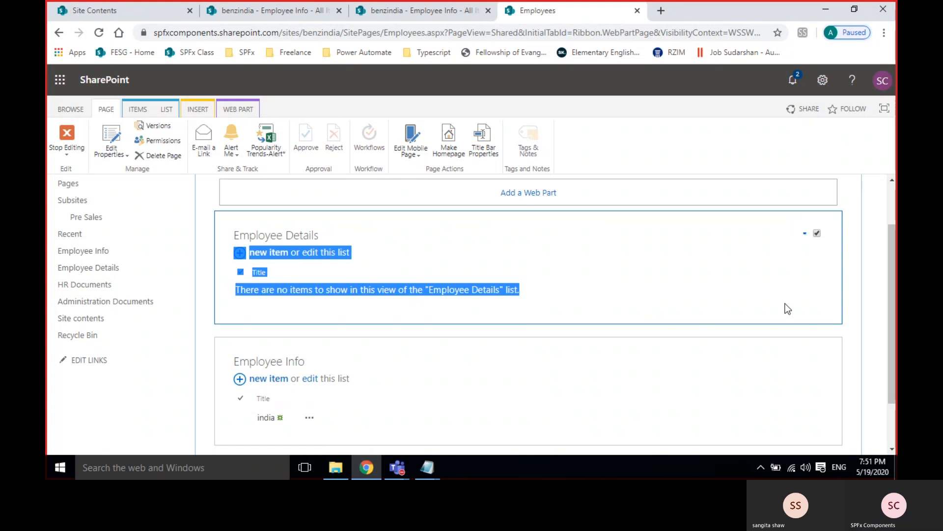
Stop editing the Employees page and view its Employee Details and Employee Info web parts.
left_click(298, 218)
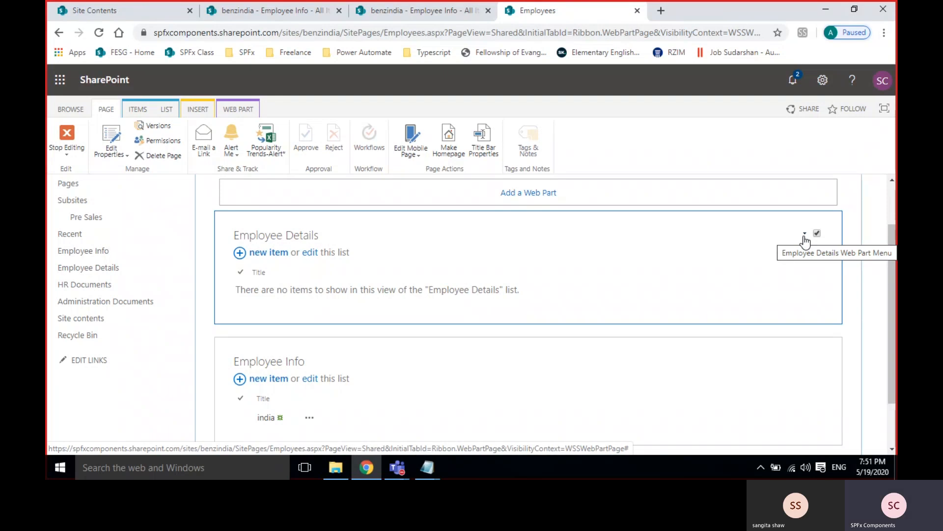
left_click(239, 111)
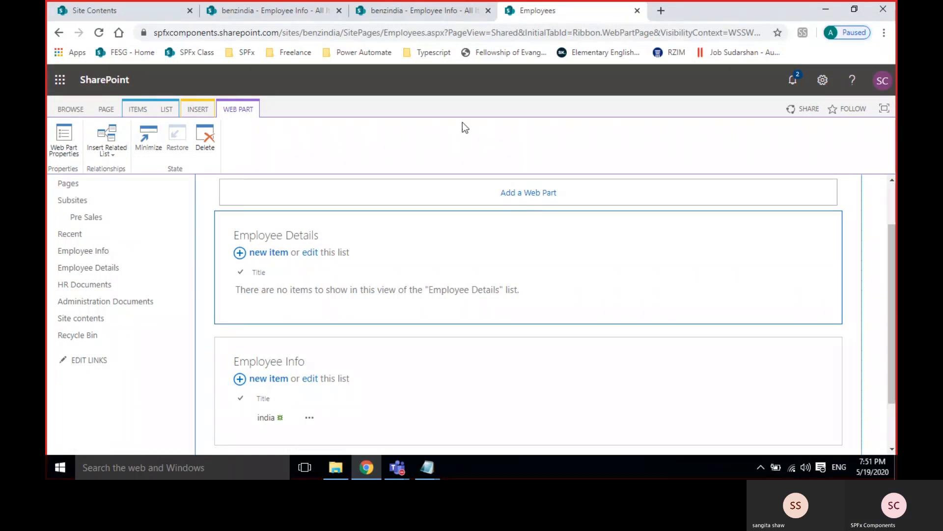
left_click(74, 108)
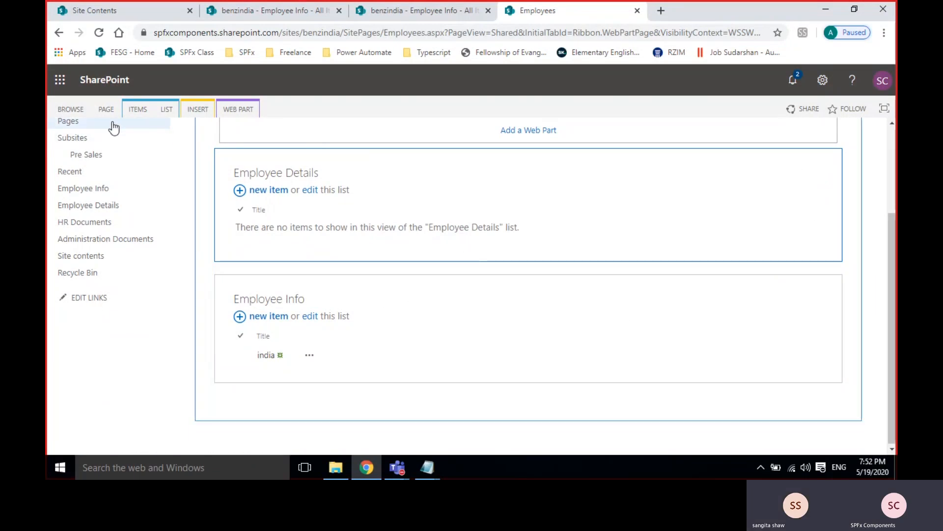
left_click(106, 110)
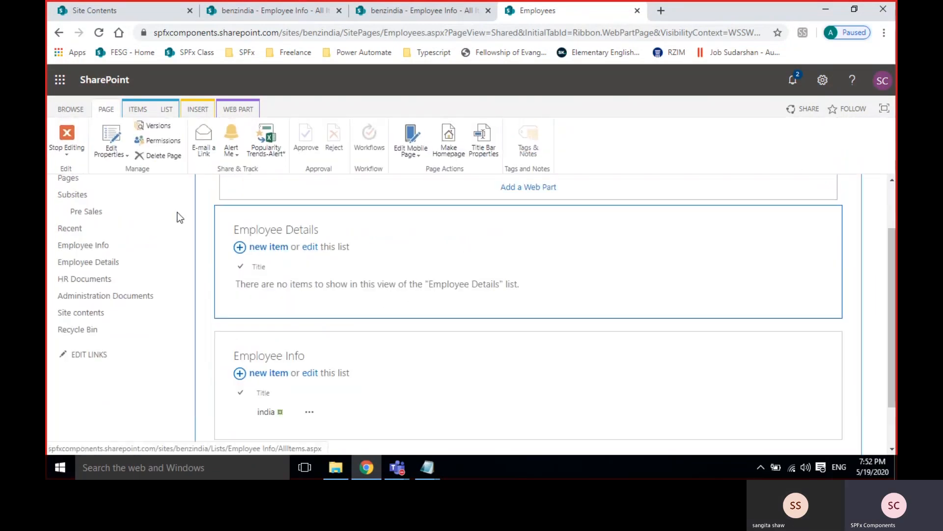
left_click(67, 138)
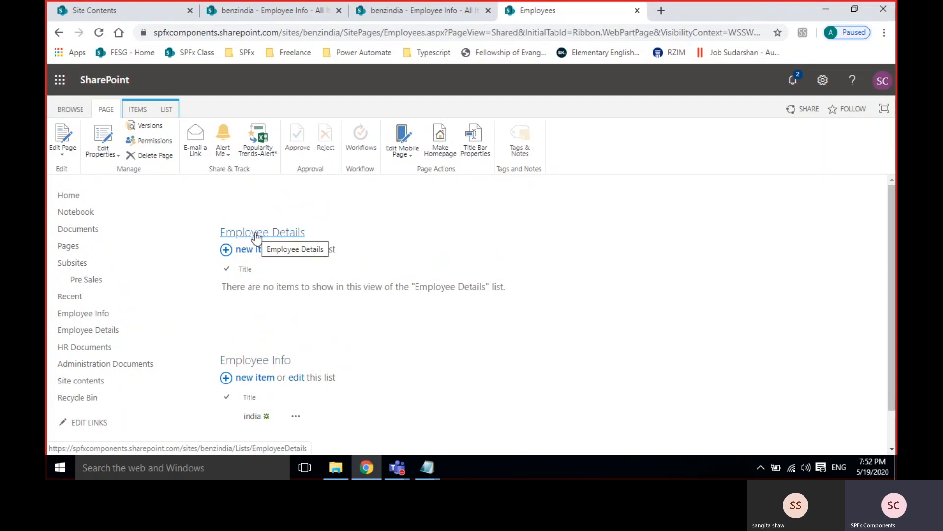
Set the Employee Details web part's chrome type to None, save its properties and view the Employees page outside edit mode.
left_click(55, 135)
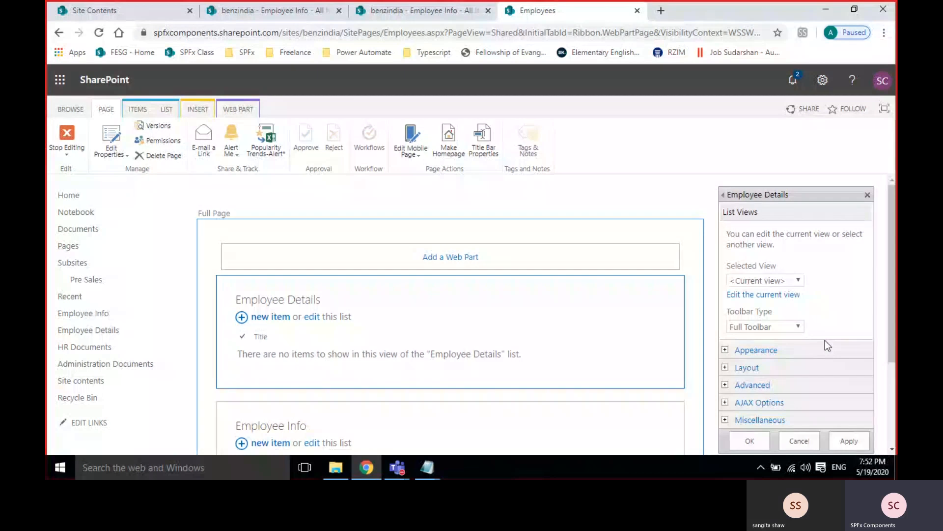
left_click(725, 350)
scroll(722, 315, "down", 6)
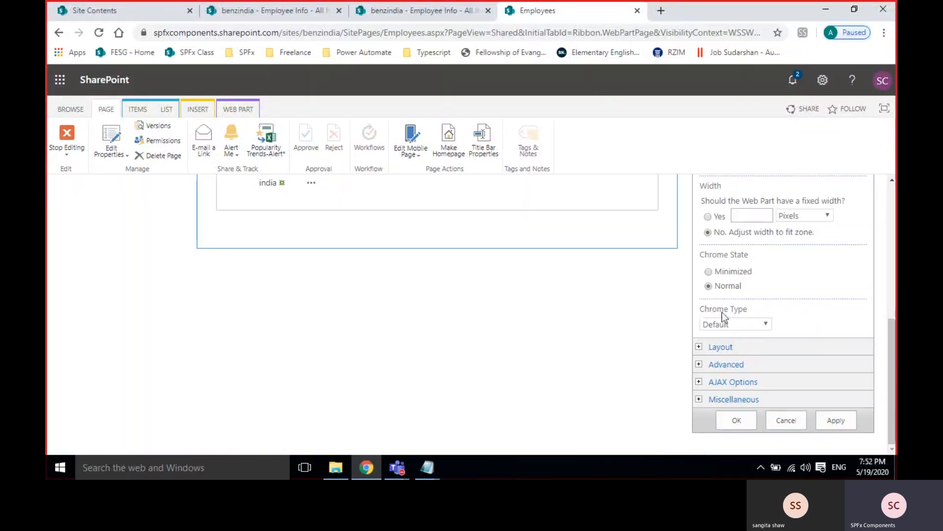
left_click(726, 324)
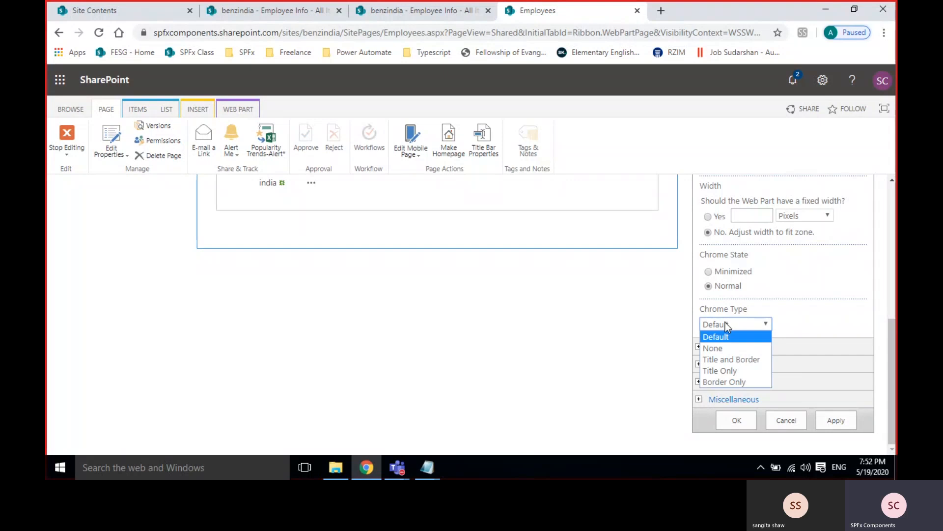
left_click(720, 349)
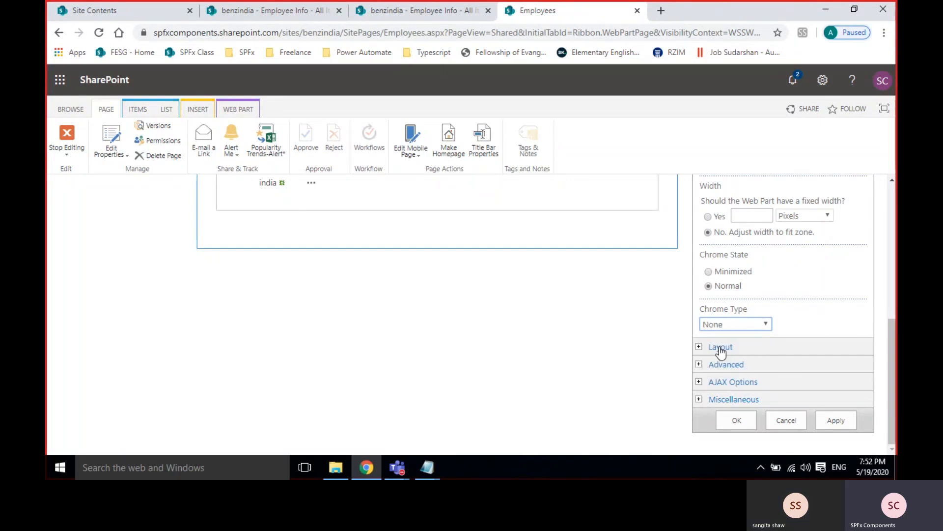
left_click(741, 420)
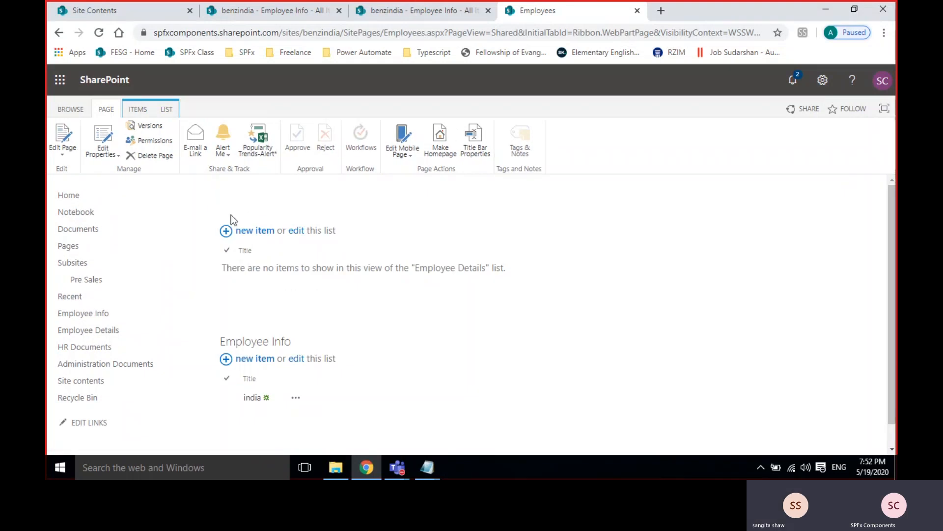
left_click(74, 111)
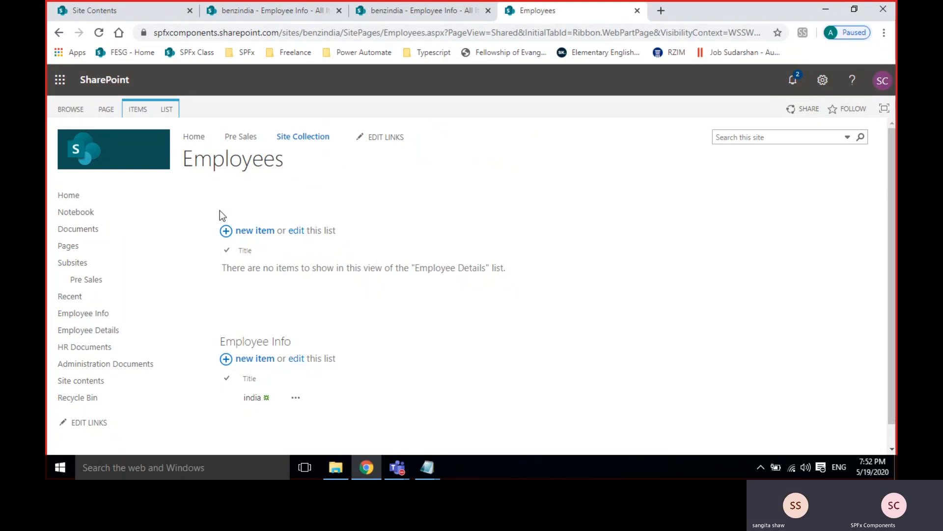
Reopen the Employee Details web part's properties for editing and examine its toolbar type options and Miscellaneous settings.
left_click(105, 109)
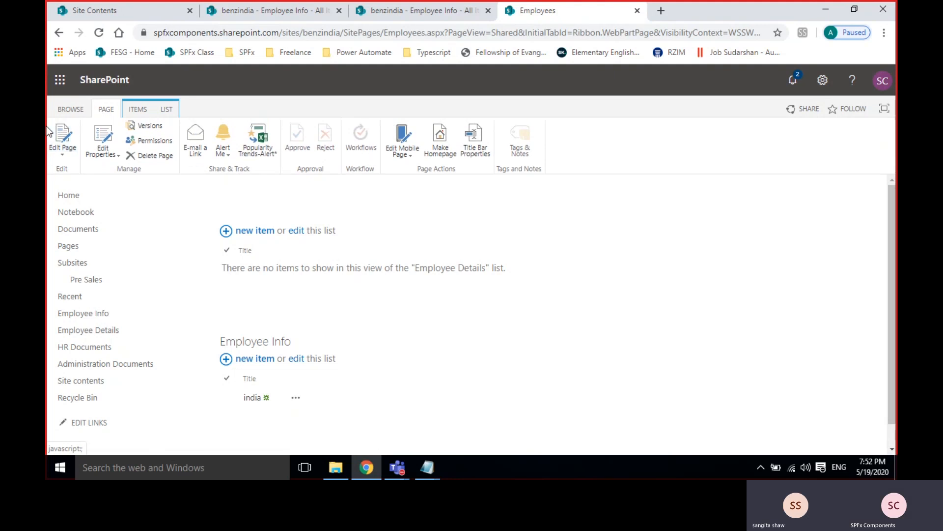
left_click(75, 127)
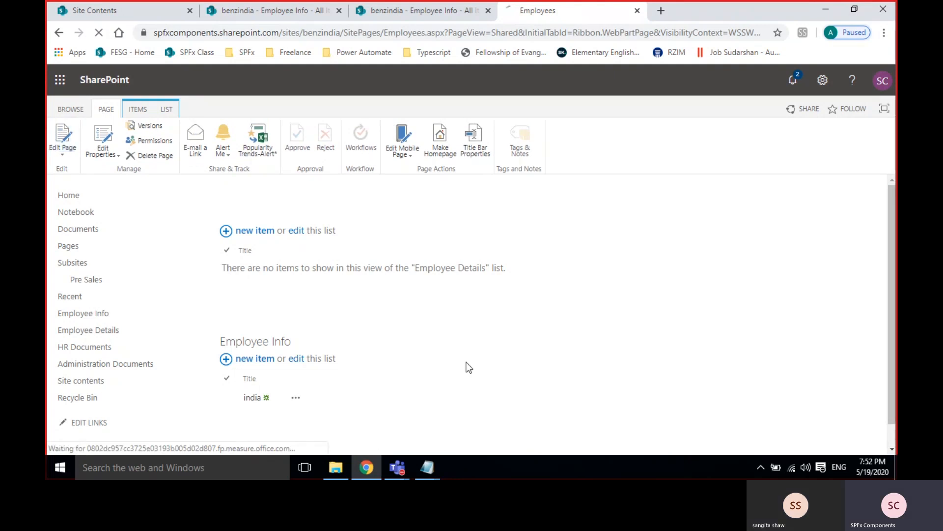
left_click(801, 296)
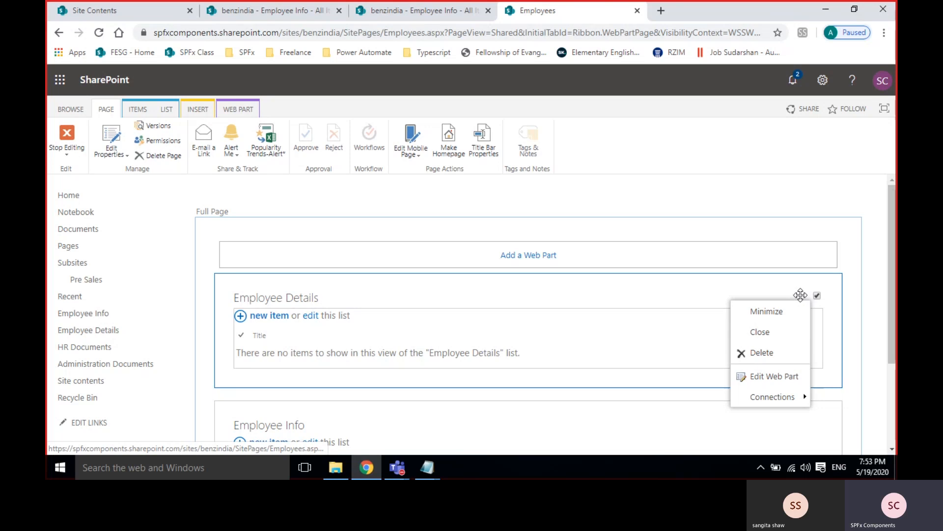
left_click(774, 376)
left_click(770, 325)
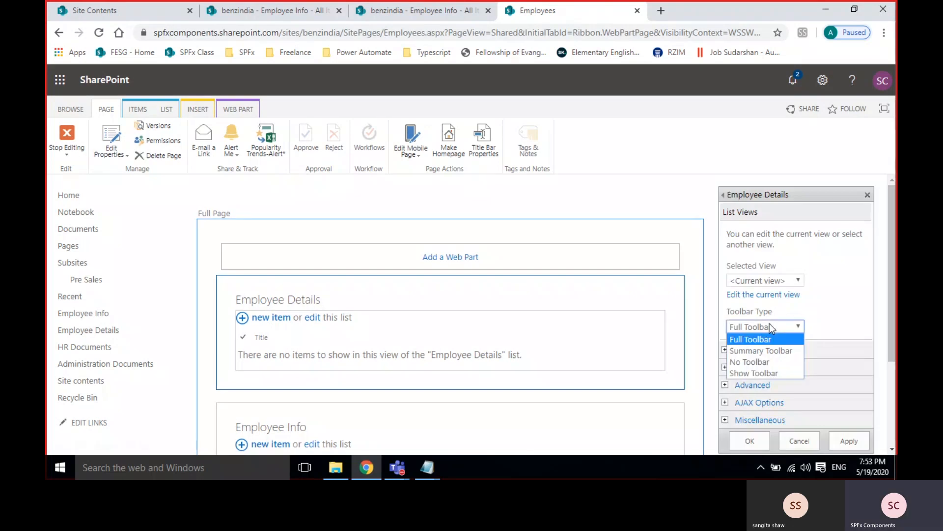
left_click(769, 325)
scroll(770, 323, "down", 1)
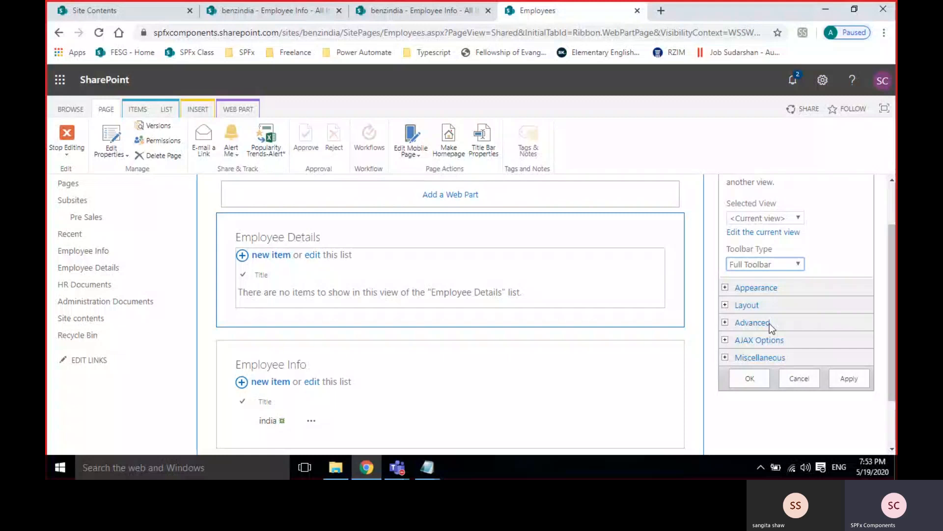
left_click(756, 358)
scroll(756, 359, "down", 4)
scroll(786, 361, "up", 2)
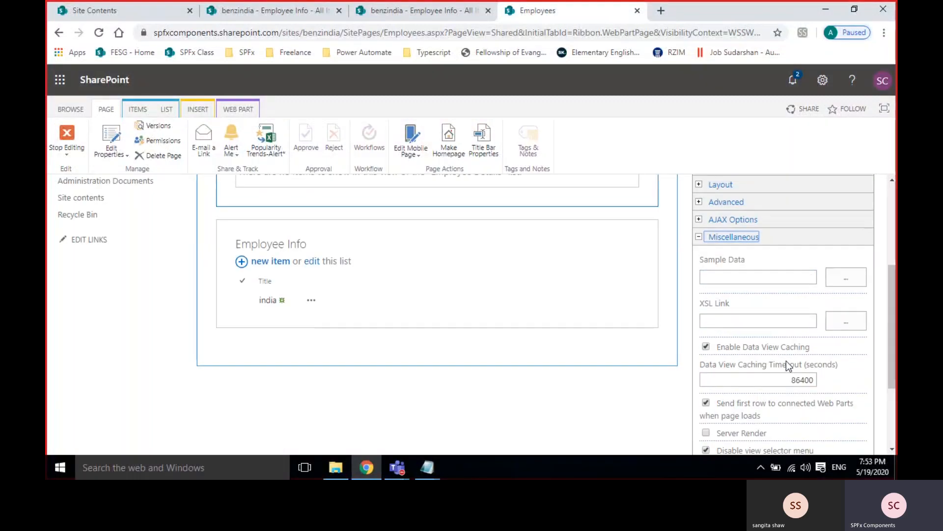
Examine the Employee Details web part's Advanced settings, including Target Audiences, and close its properties without changing anything.
left_click(735, 206)
scroll(742, 262, "down", 3)
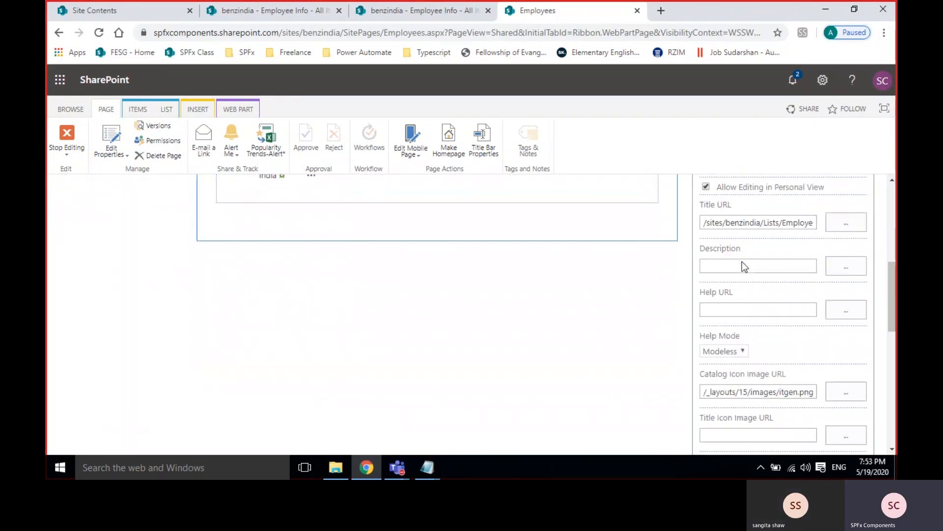
scroll(742, 261, "down", 4)
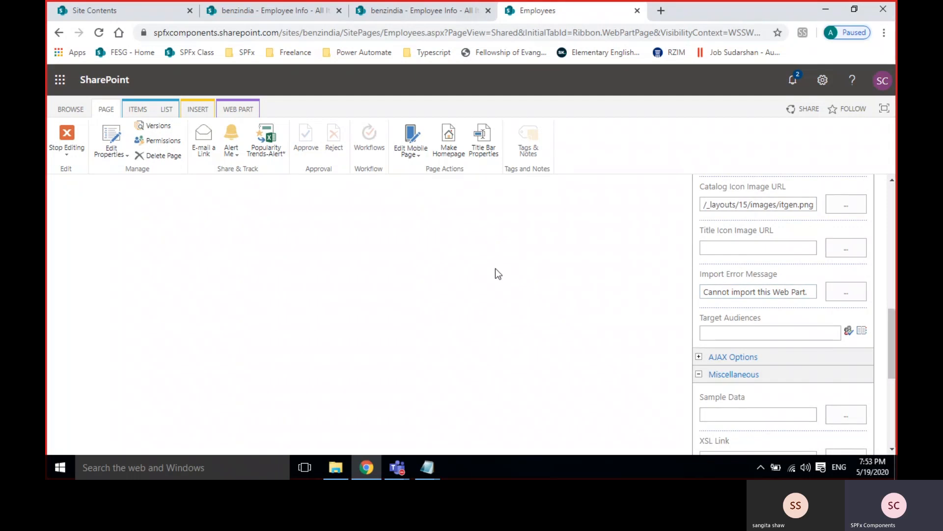
scroll(495, 268, "up", 3)
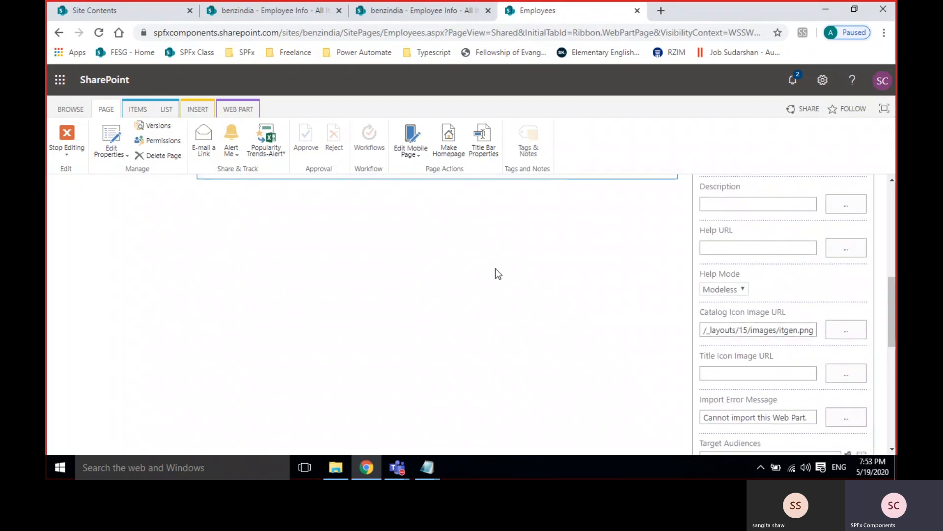
scroll(495, 269, "up", 4)
scroll(502, 281, "up", 2)
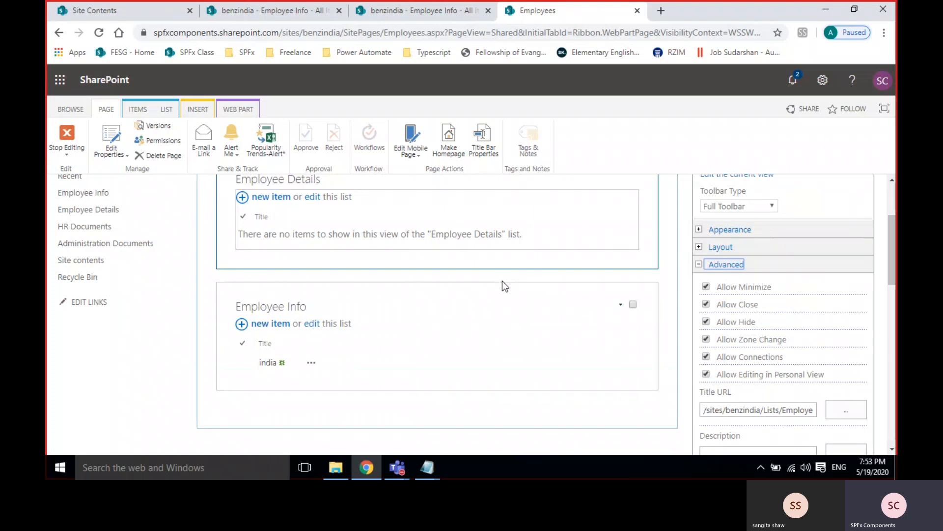
scroll(503, 281, "up", 2)
scroll(502, 281, "down", 10)
scroll(503, 286, "down", 3)
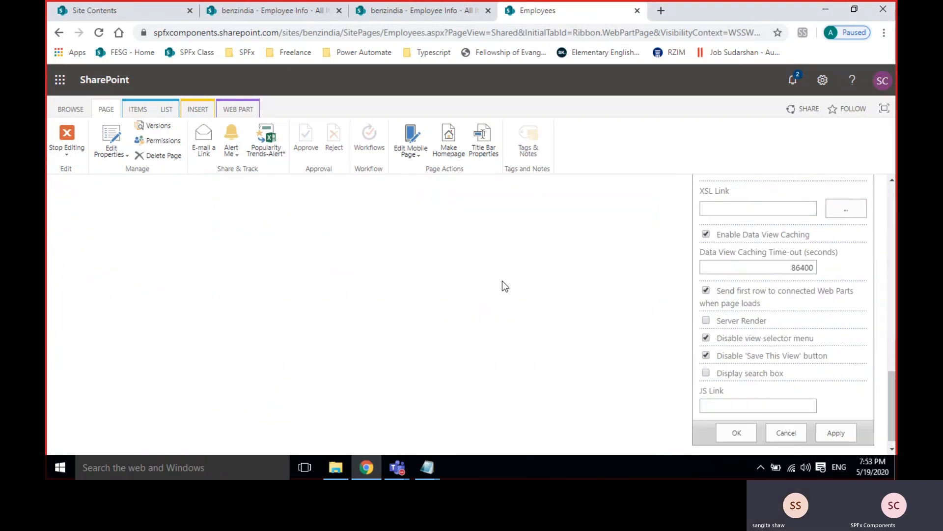
scroll(503, 281, "down", 1)
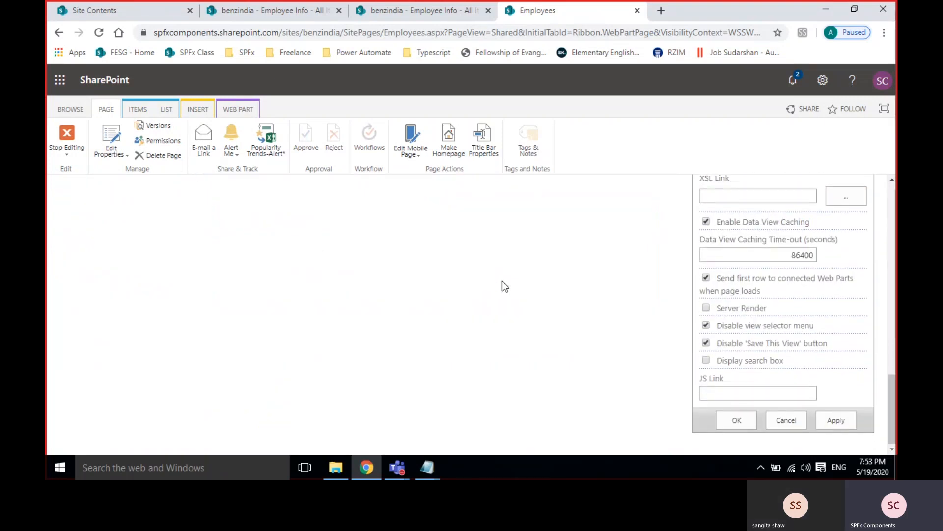
scroll(503, 281, "up", 6)
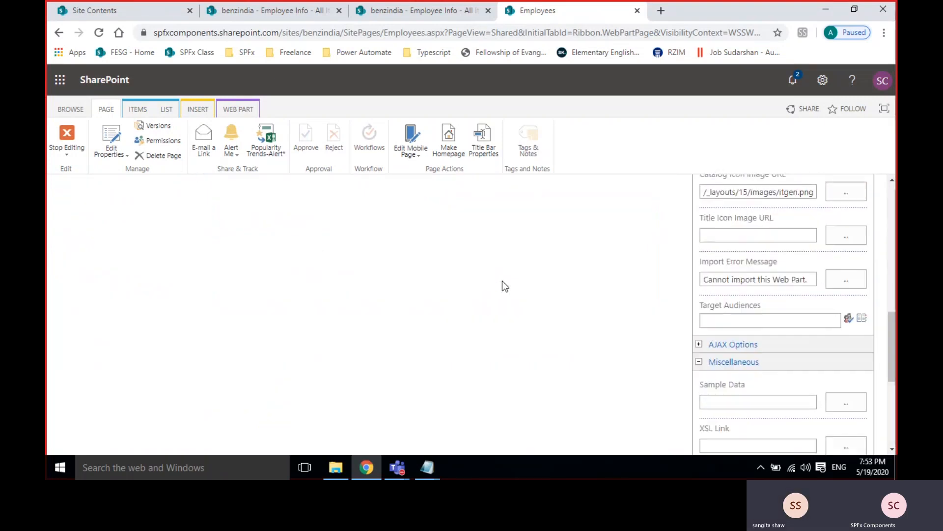
left_click(719, 325)
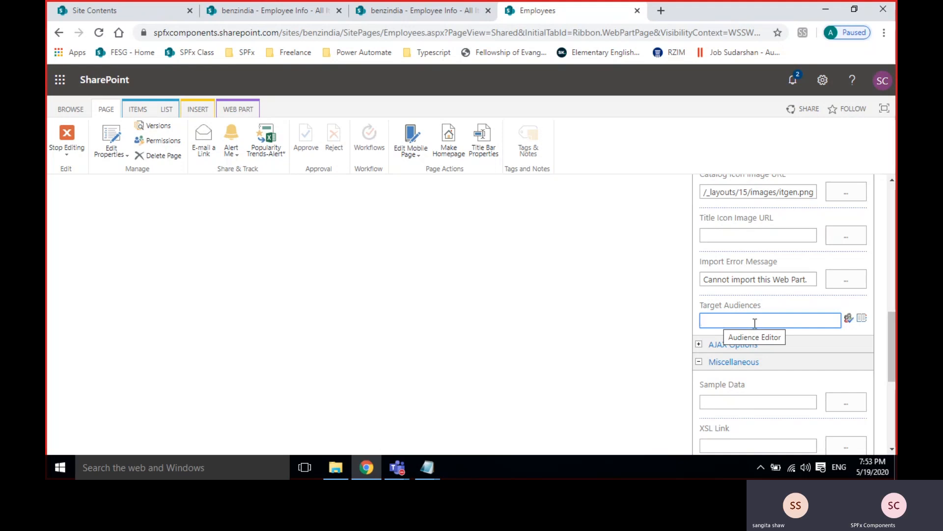
scroll(753, 323, "up", 10)
scroll(755, 323, "up", 2)
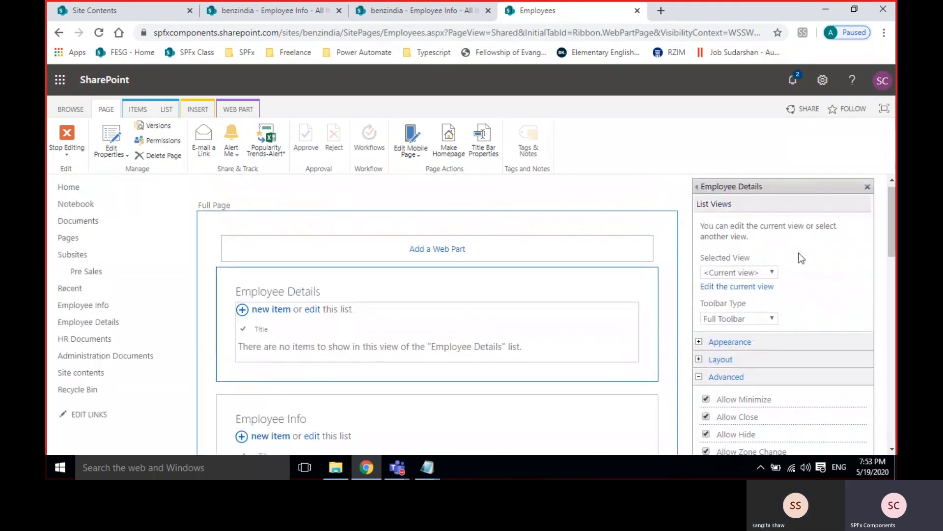
left_click(867, 188)
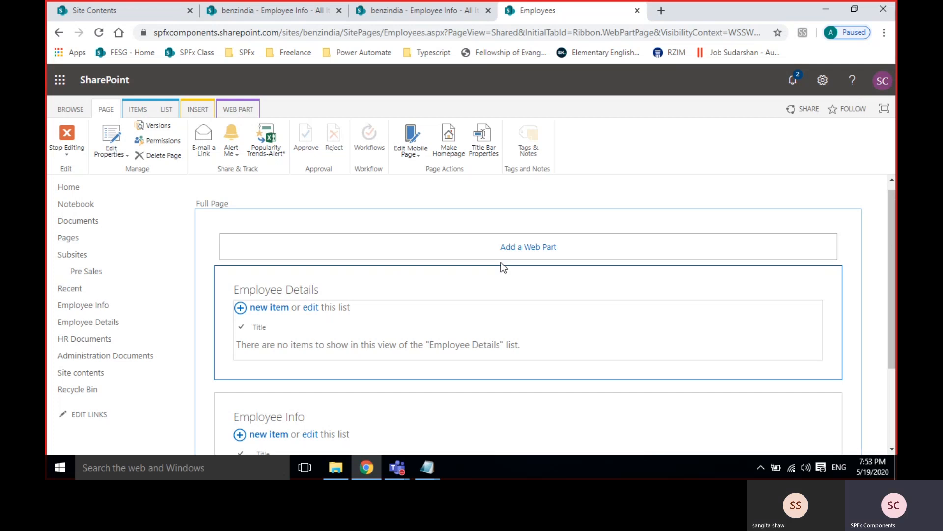
Compare the descriptions of the Content Editor and Script Editor parts in the Media and Content category, and cancel adding a web part.
left_click(201, 107)
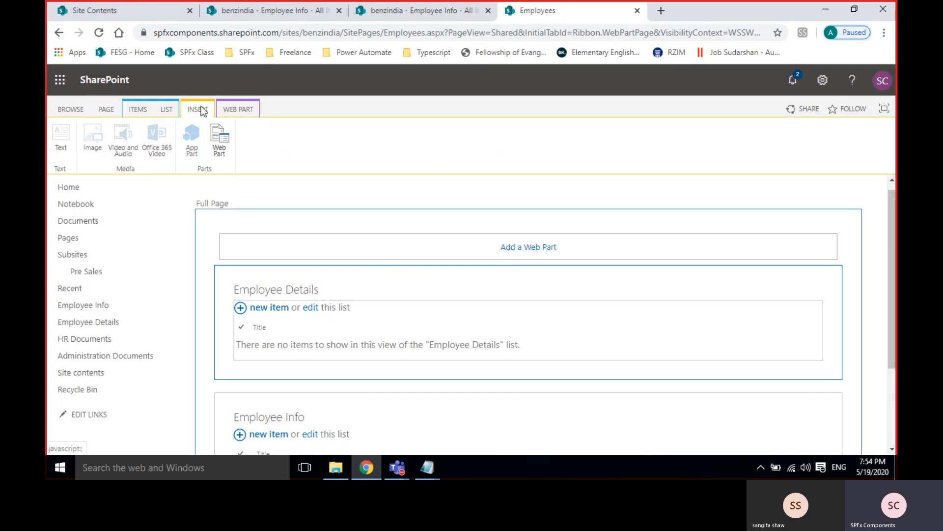
left_click(508, 246)
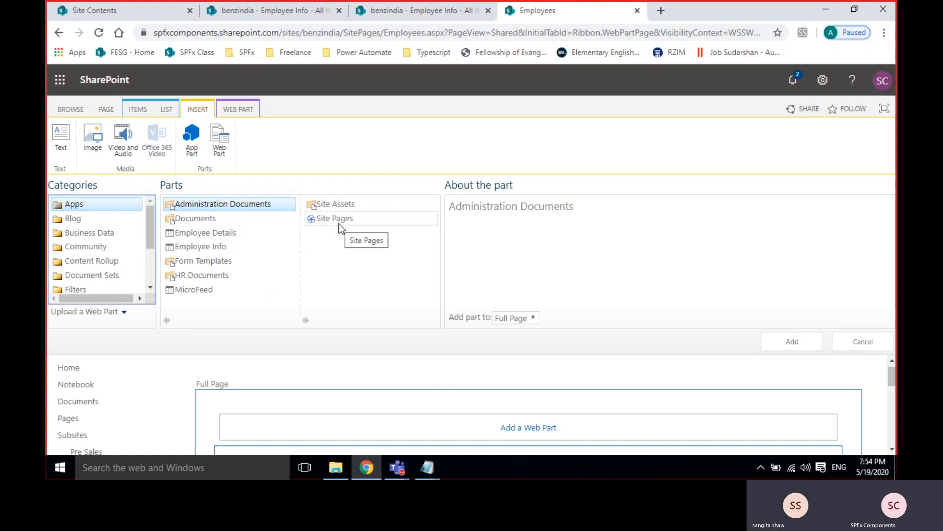
scroll(113, 255, "down", 3)
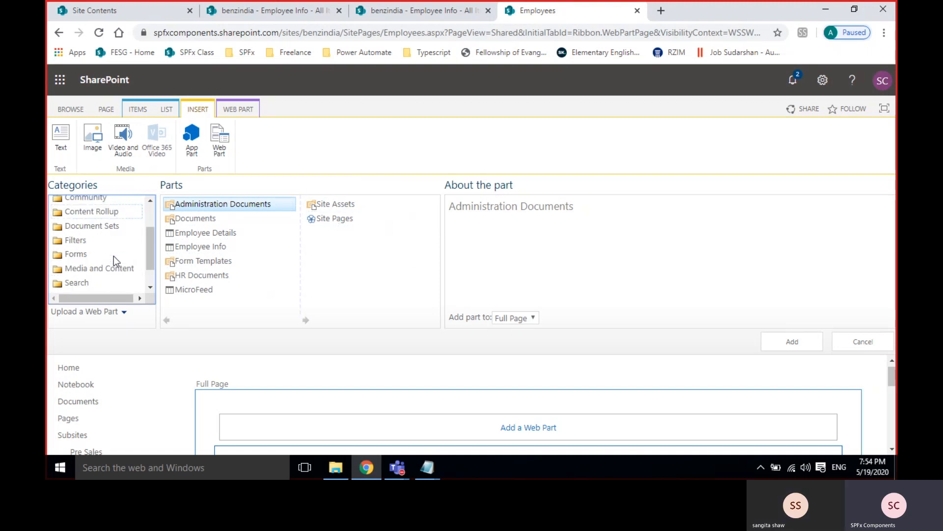
left_click(102, 243)
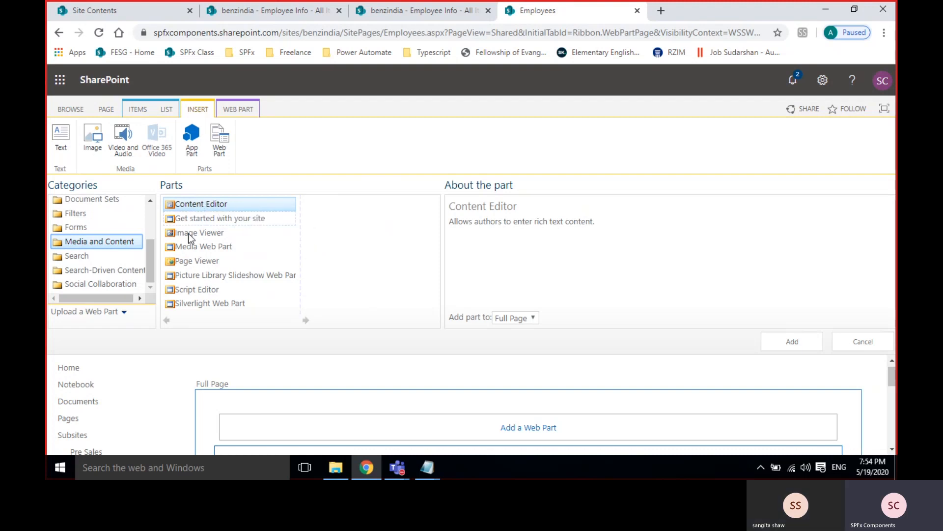
left_click(189, 289)
left_click(199, 203)
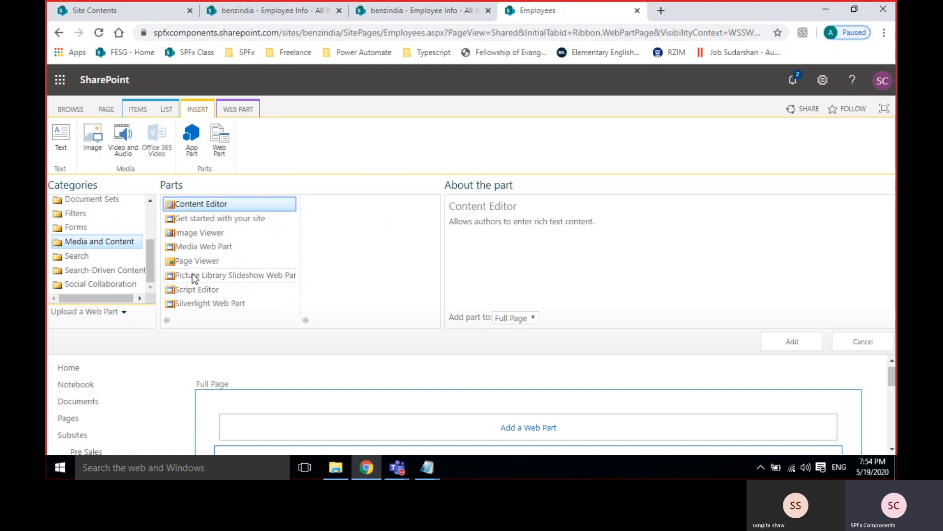
left_click(187, 289)
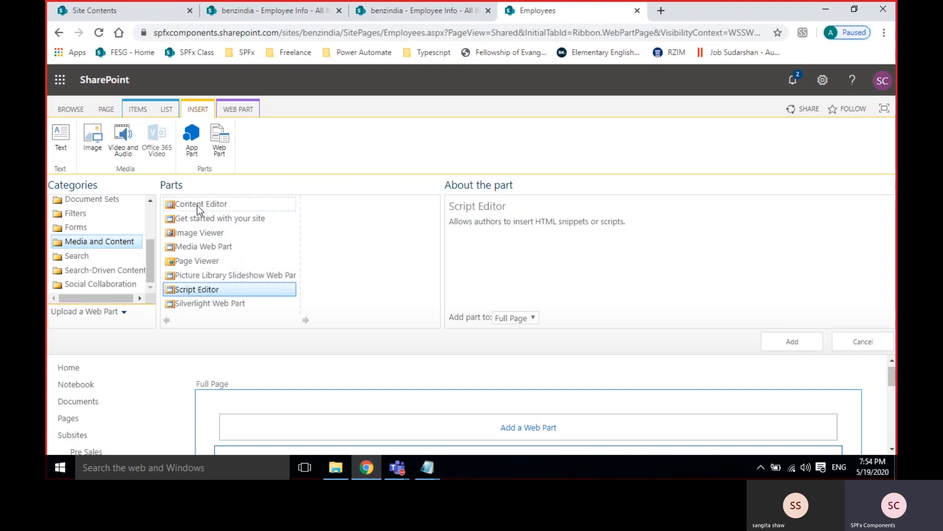
left_click(202, 203)
left_click(188, 290)
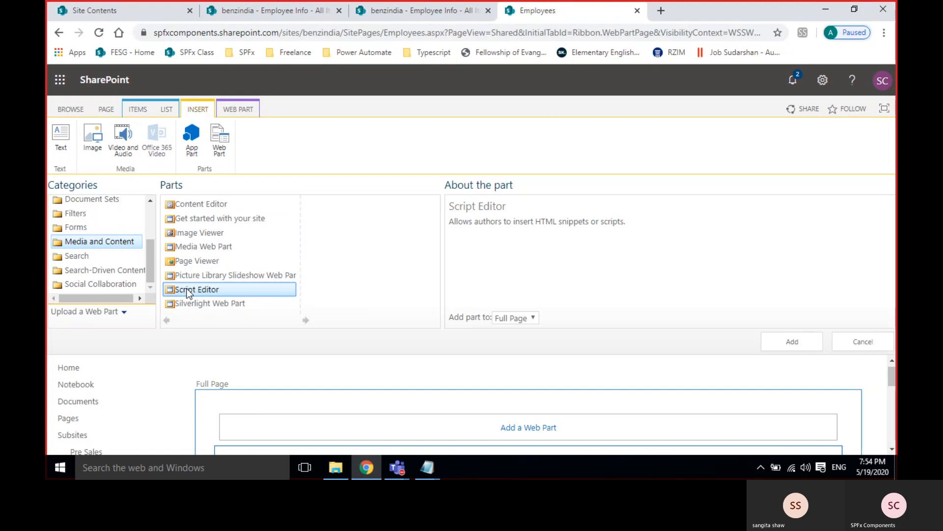
left_click(863, 341)
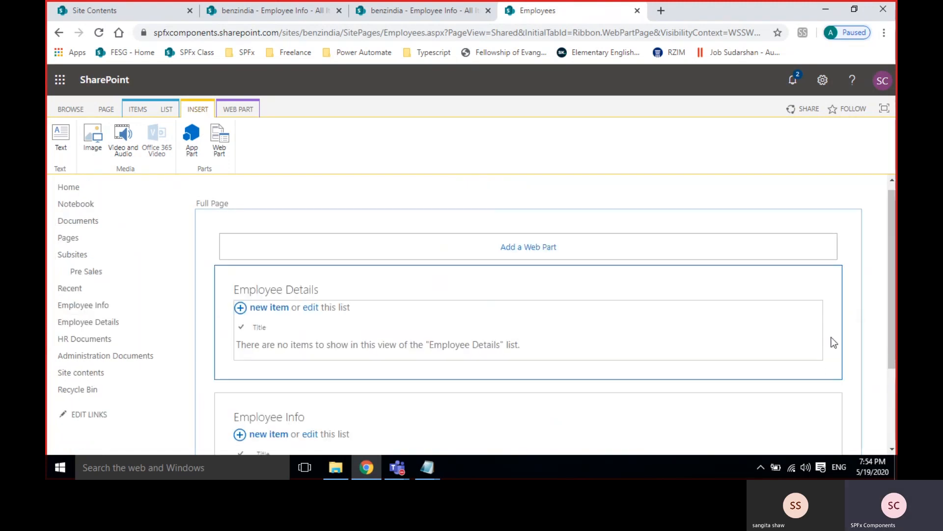
Open the benzindia Site Pages library from Site Contents in a separate browser tab and close all the other tabs.
left_click(107, 108)
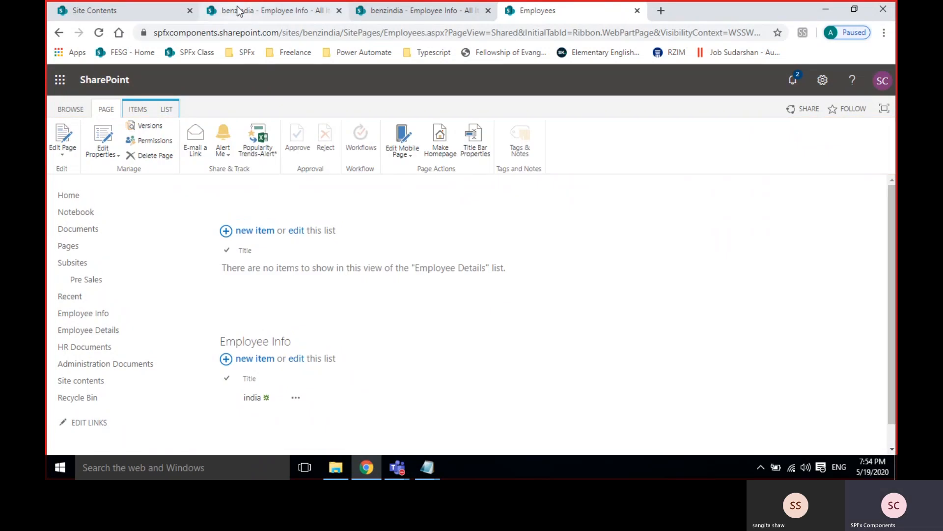
left_click(265, 10)
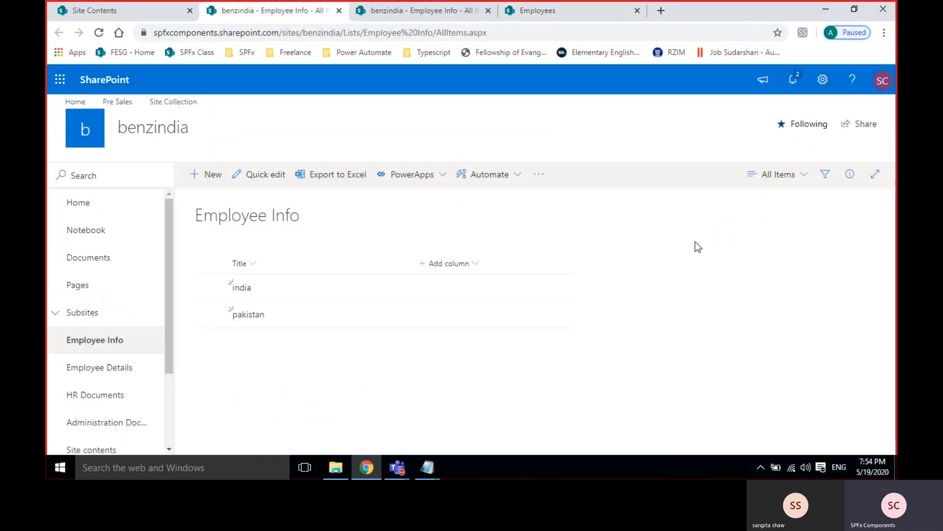
left_click(111, 11)
scroll(298, 317, "up", 3)
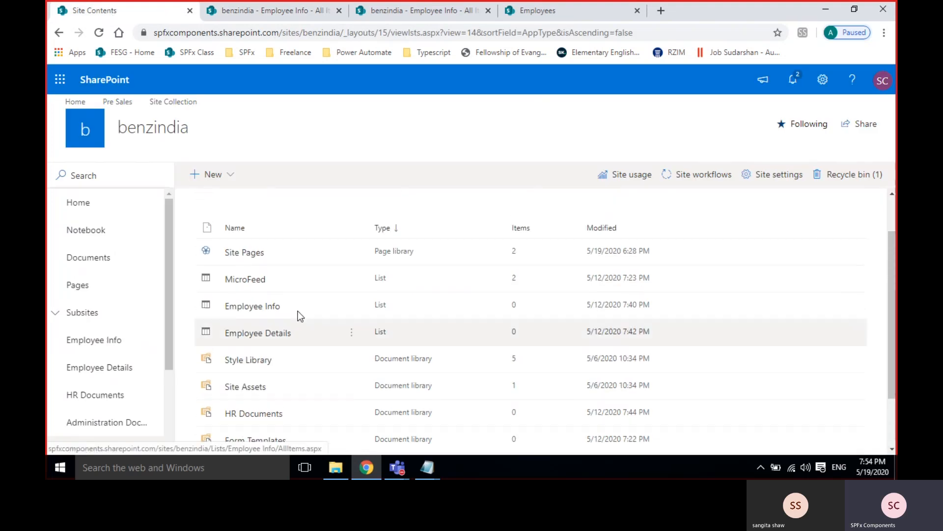
left_click(249, 306)
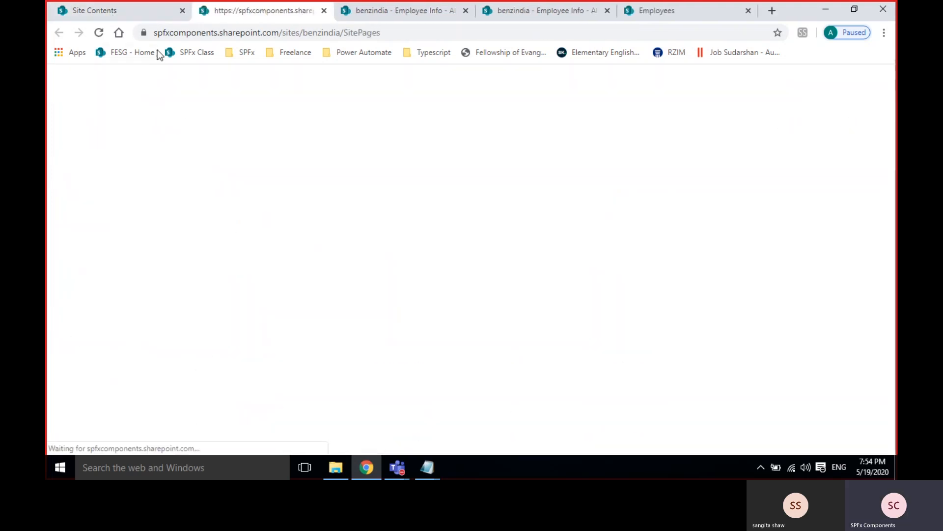
right_click(243, 15)
left_click(278, 150)
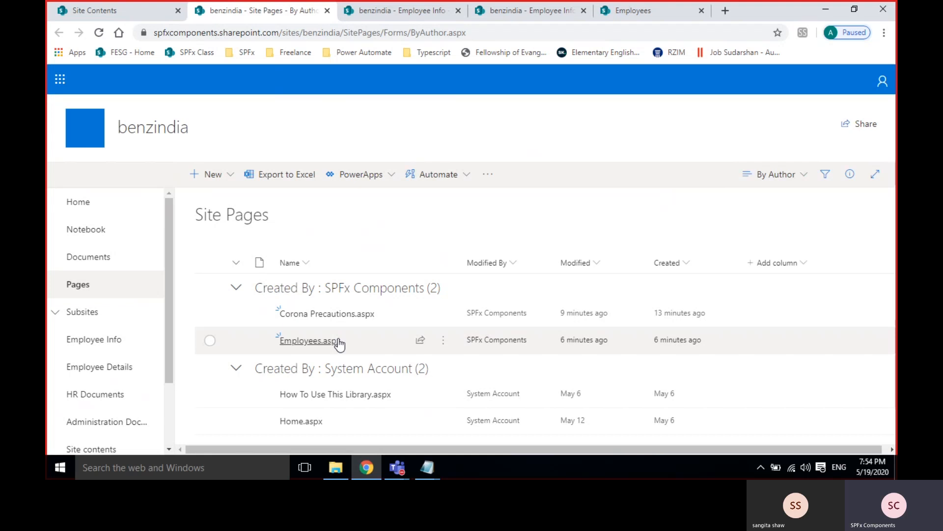
Create a new site page named "Modern Page", skipping the introductory tour, and publish it.
left_click(213, 186)
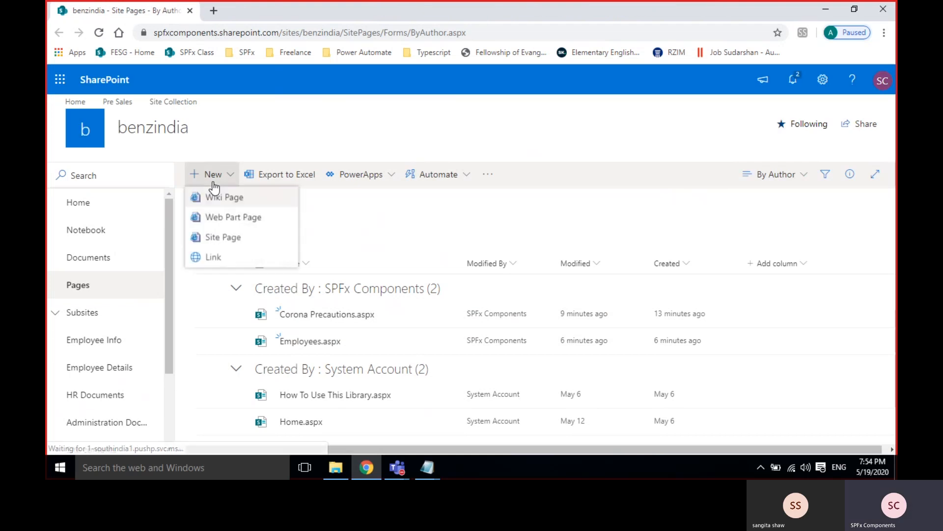
left_click(215, 237)
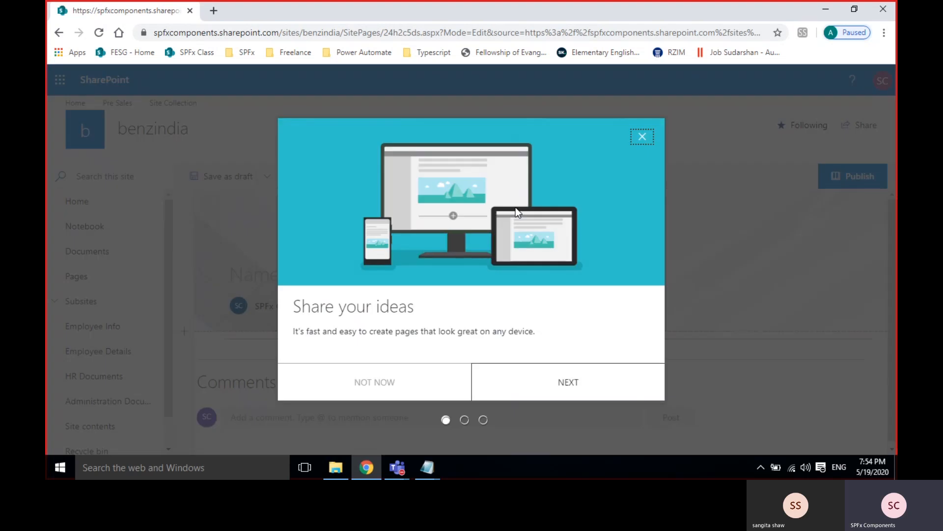
left_click(377, 381)
left_click(276, 275)
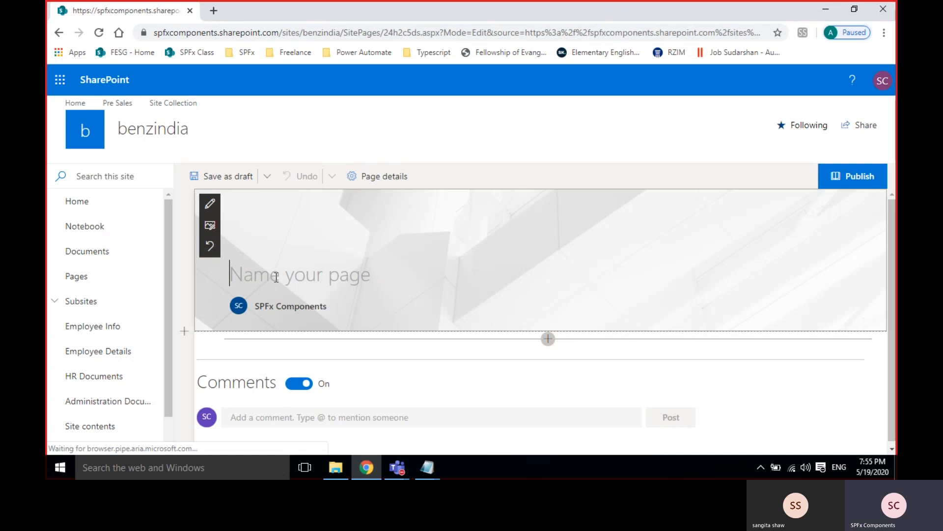
type("Modern ")
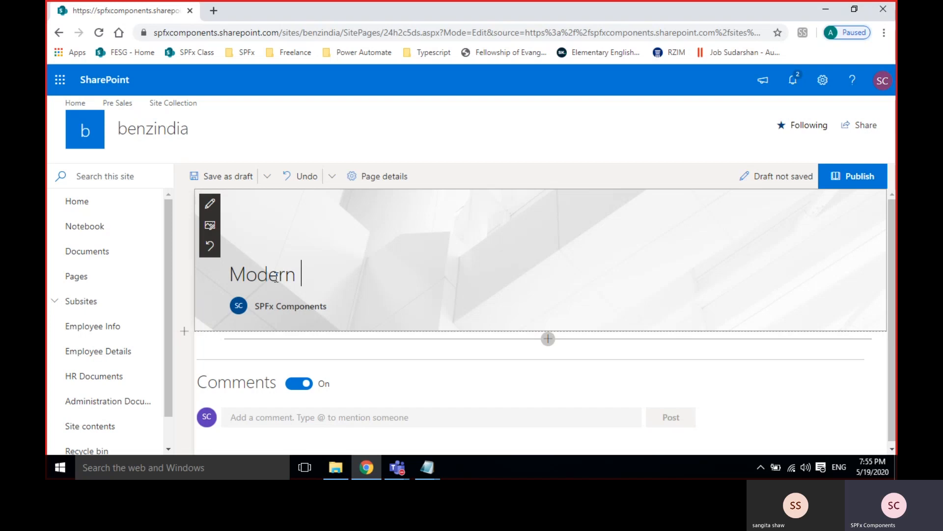
type("Page")
left_click(843, 181)
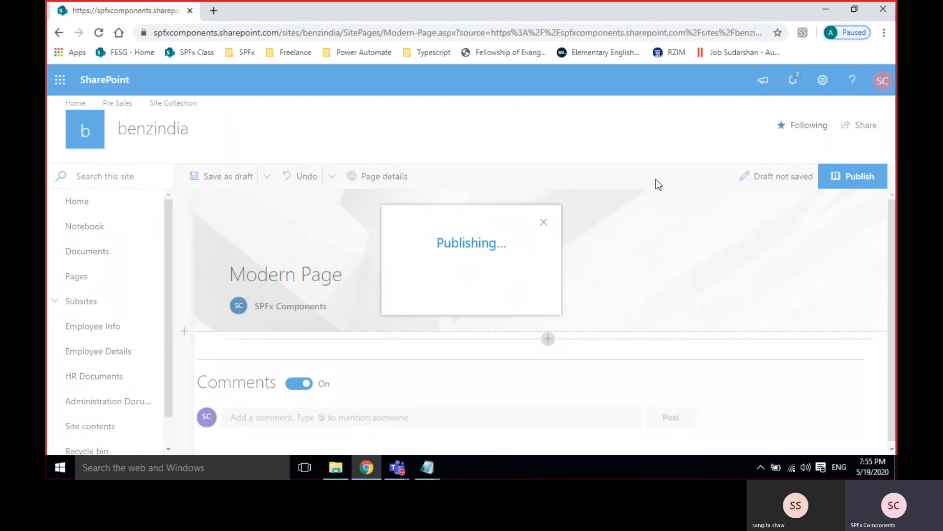
Dismiss the feedback request, shrink the browser window to check how Modern Page adapts to a narrow width, and maximize it again.
left_click(854, 11)
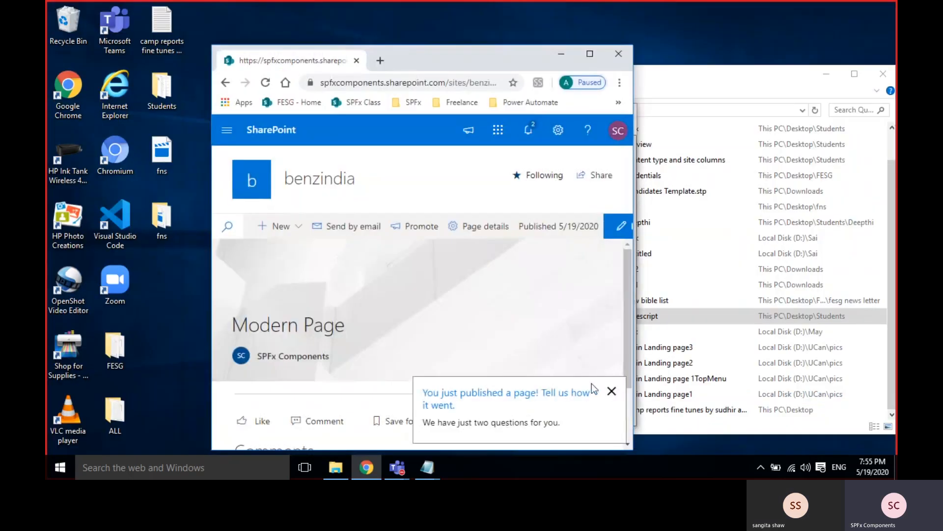
left_click(611, 391)
left_click_drag(638, 254, 481, 254)
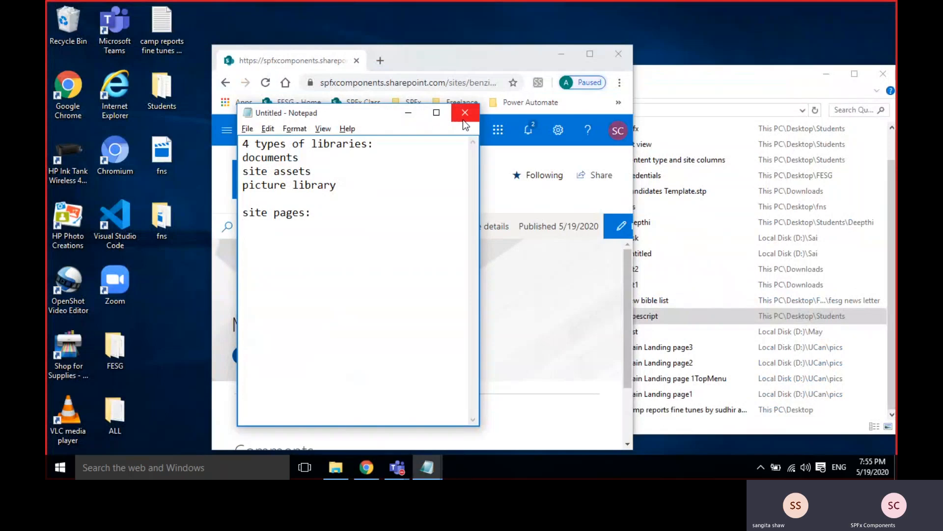
left_click(463, 118)
left_click(500, 235)
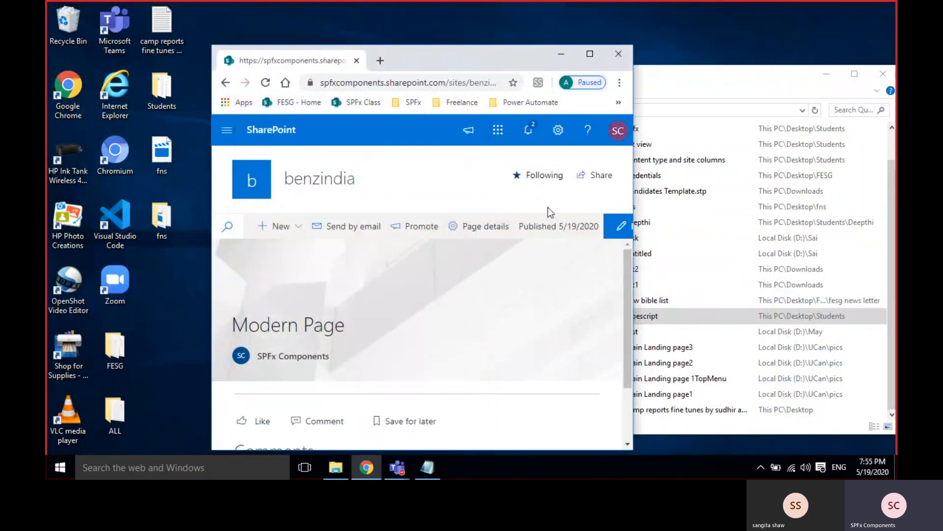
left_click_drag(633, 196, 524, 197)
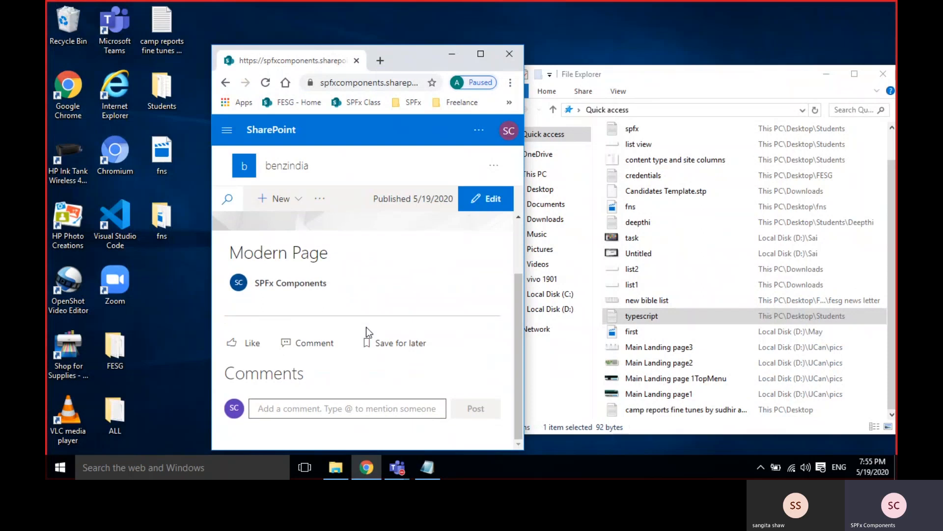
scroll(367, 326, "up", 2)
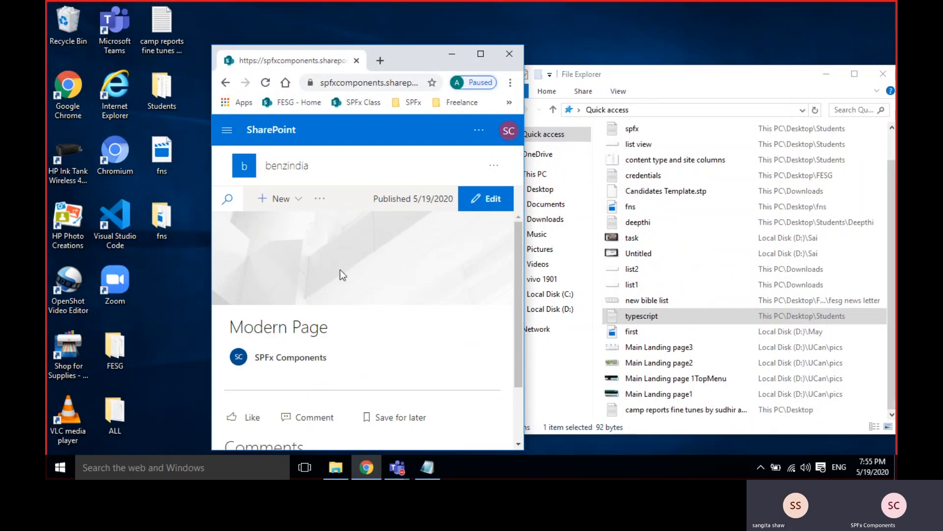
key("super+Up")
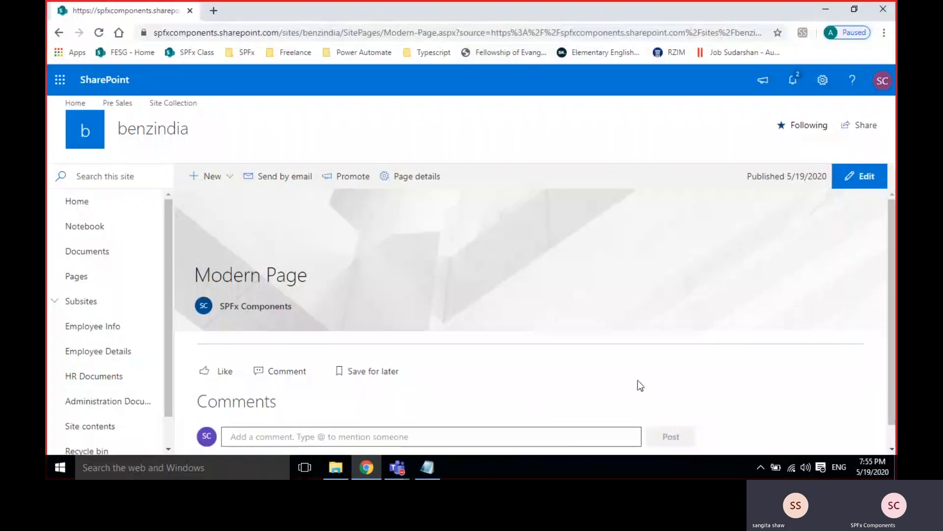
Inspect Modern Page with the developer tools' device emulation, examine its responsive layout, and return to the normal view.
right_click(638, 379)
left_click(659, 373)
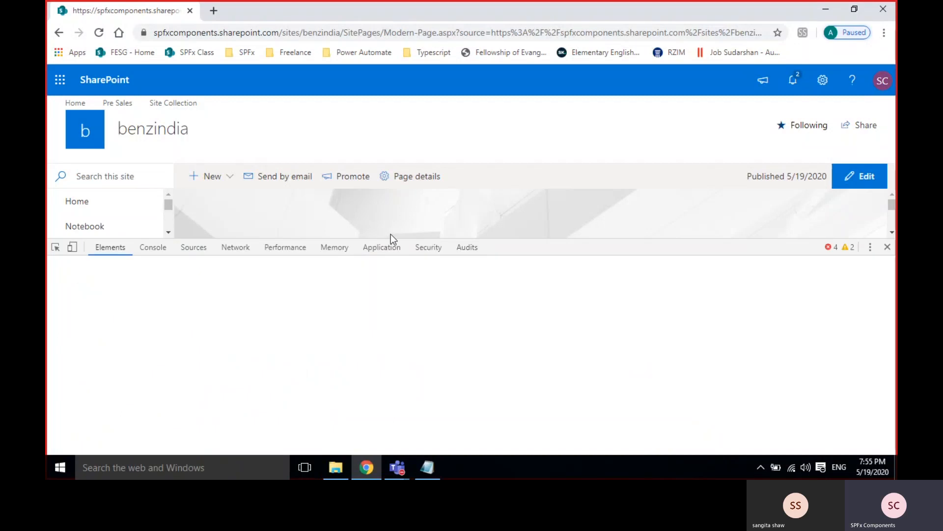
left_click_drag(617, 254, 617, 384)
left_click(73, 388)
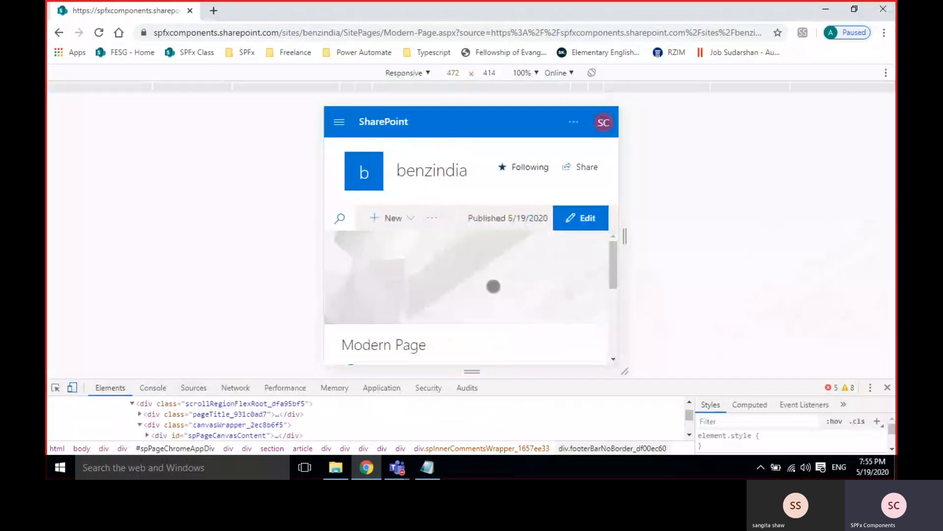
scroll(494, 286, "down", 3)
scroll(484, 275, "up", 3)
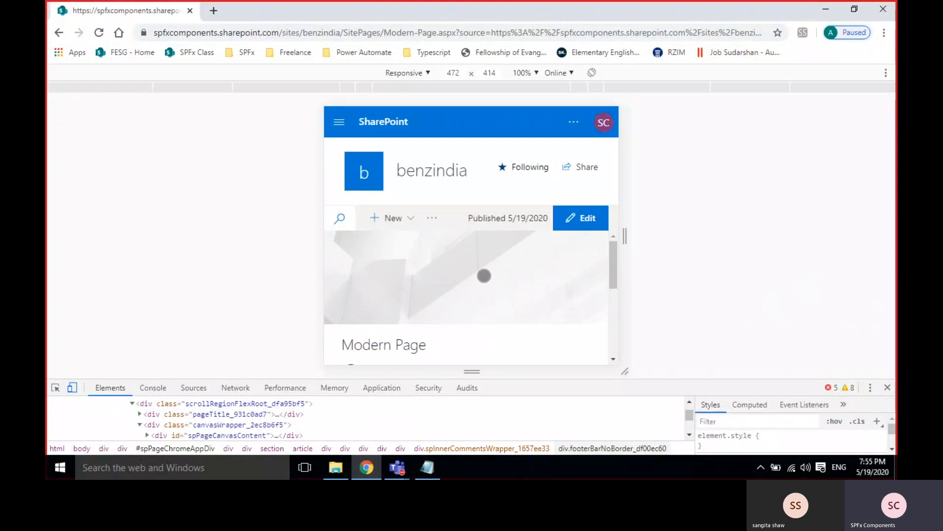
scroll(484, 276, "down", 3)
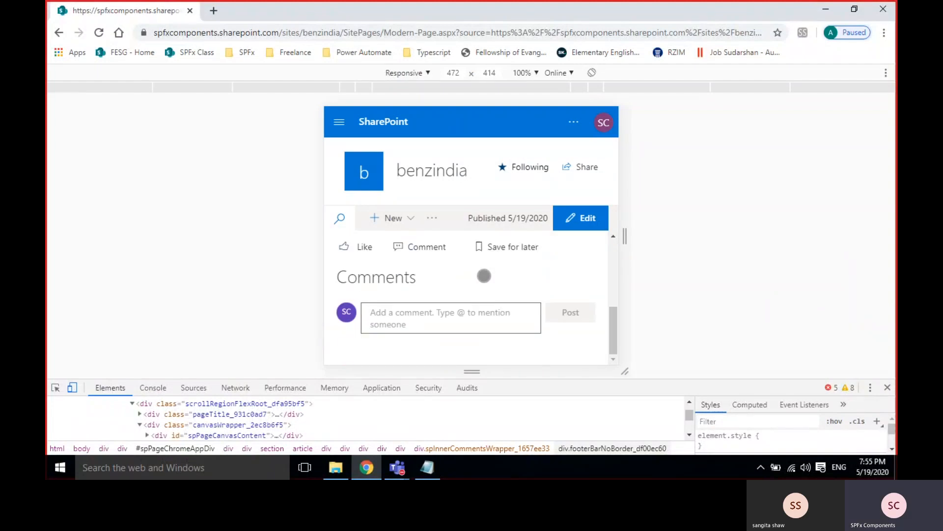
scroll(484, 276, "up", 3)
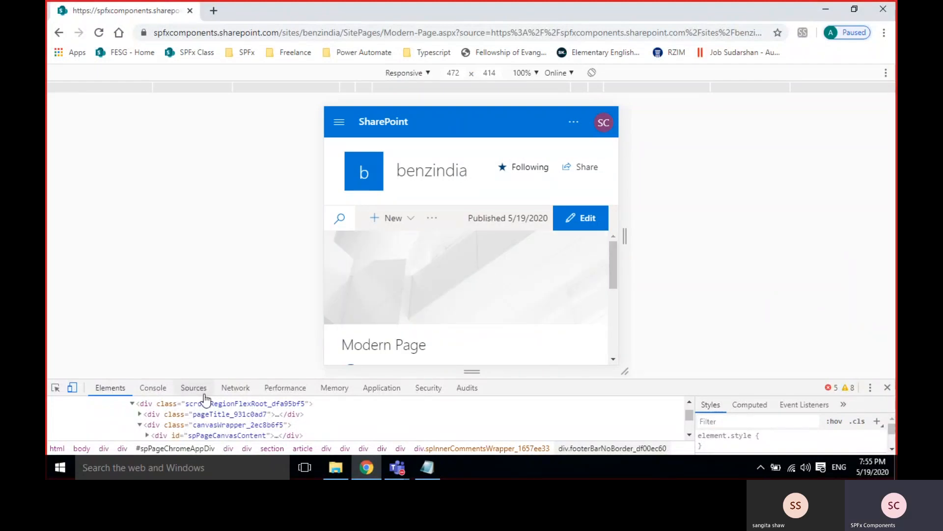
left_click(73, 388)
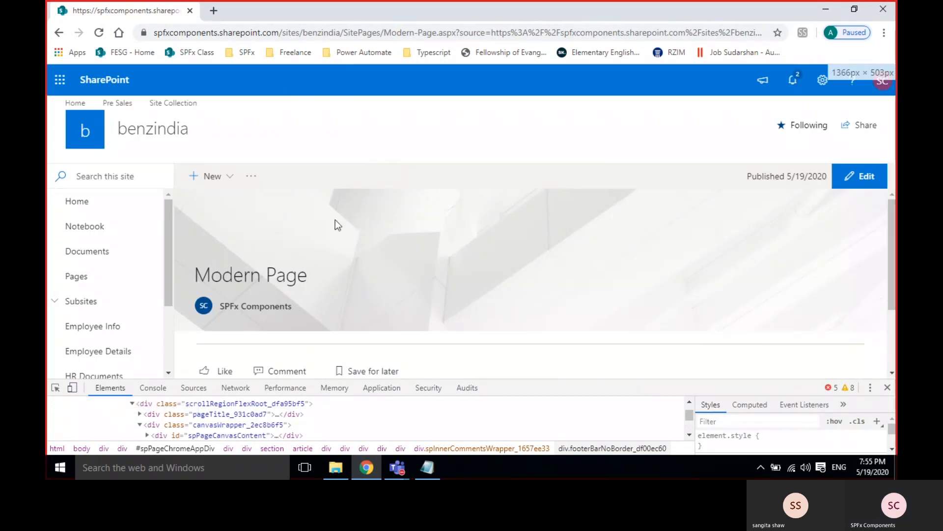
Open Corona Precautions.aspx from the site's pages in a separate tab and examine its layout in device emulation, then turn emulation off.
left_click(77, 276)
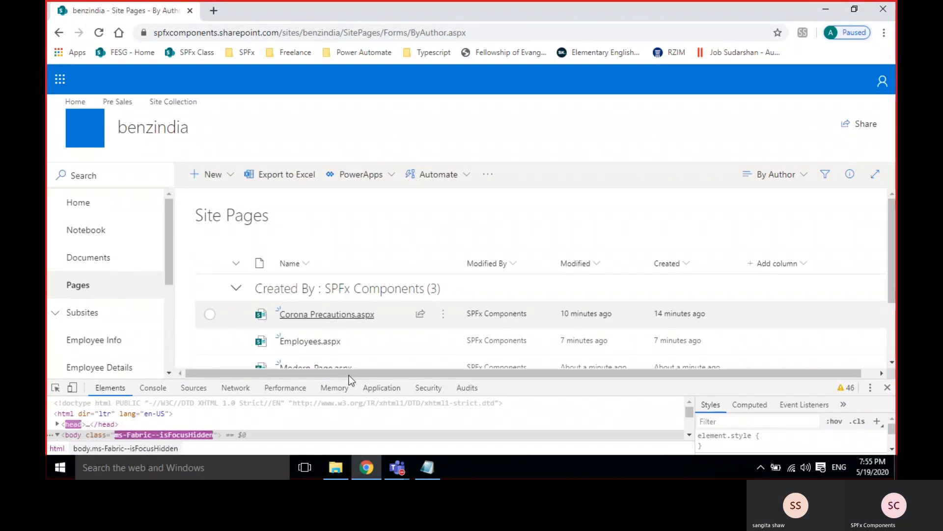
left_click(329, 314)
right_click(331, 320)
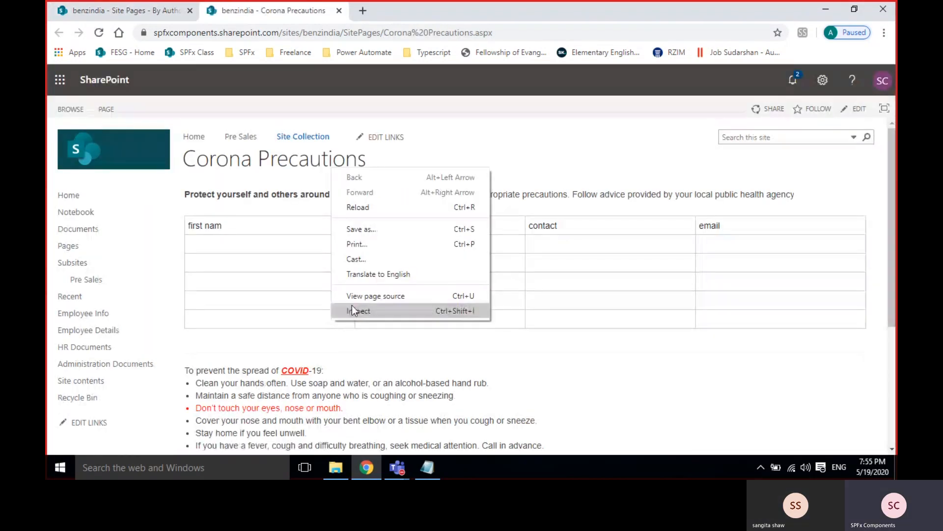
left_click(352, 310)
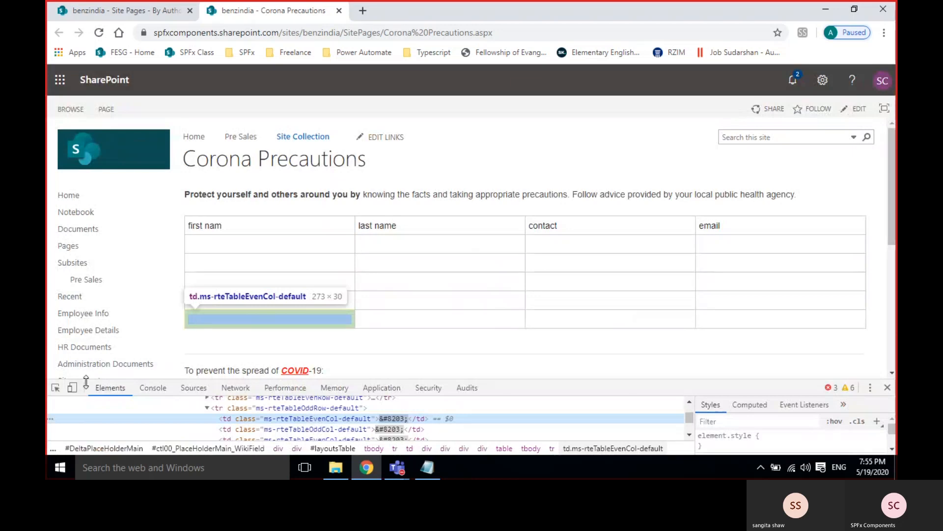
left_click(74, 388)
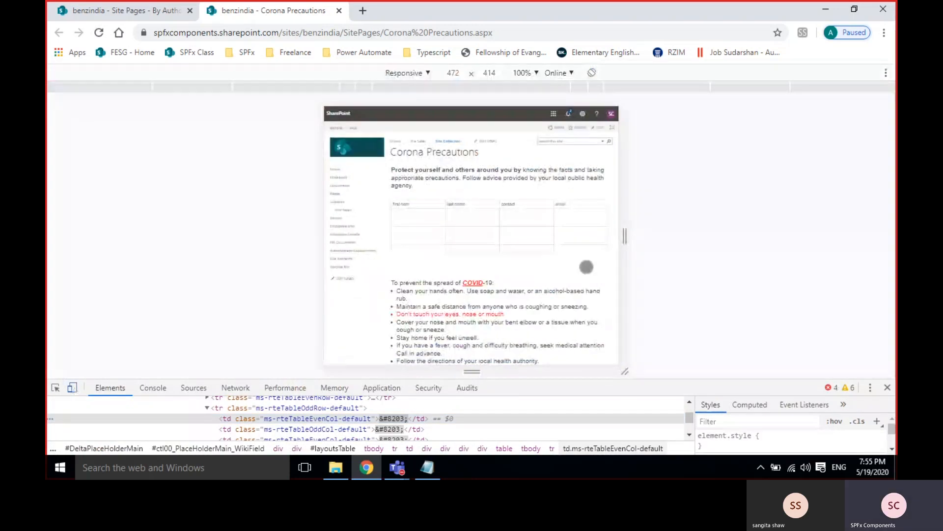
scroll(586, 267, "down", 2)
scroll(586, 266, "up", 2)
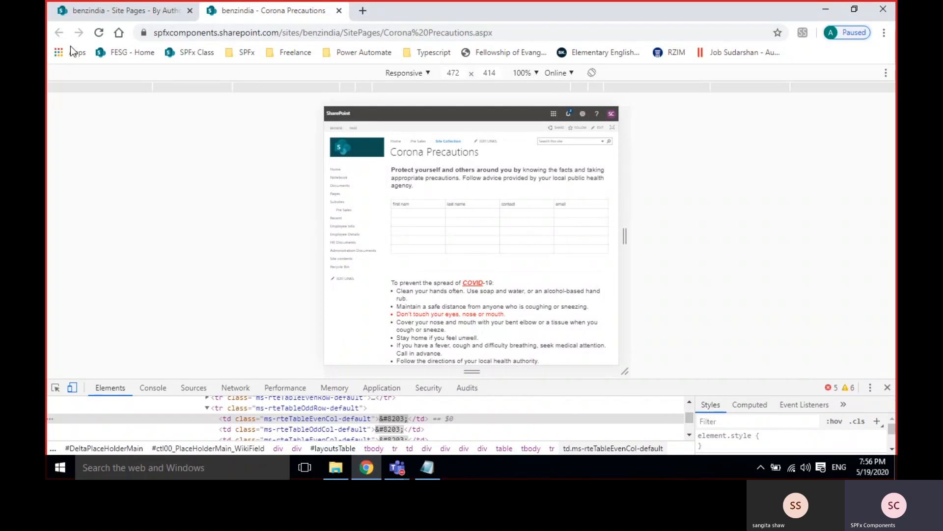
left_click(72, 387)
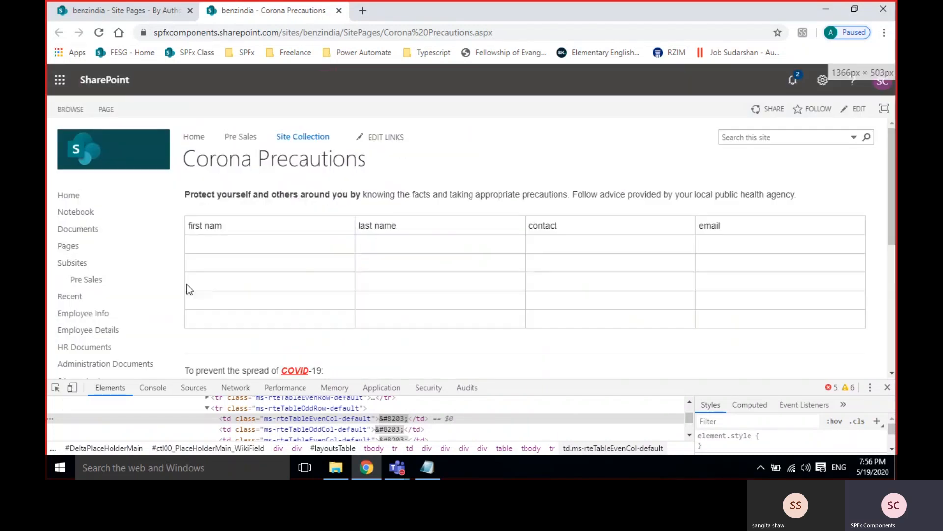
Open Employees.aspx in a separate tab, examine its layout in a reduced browser window, and return to the Site Pages library with the window maximized.
left_click(128, 10)
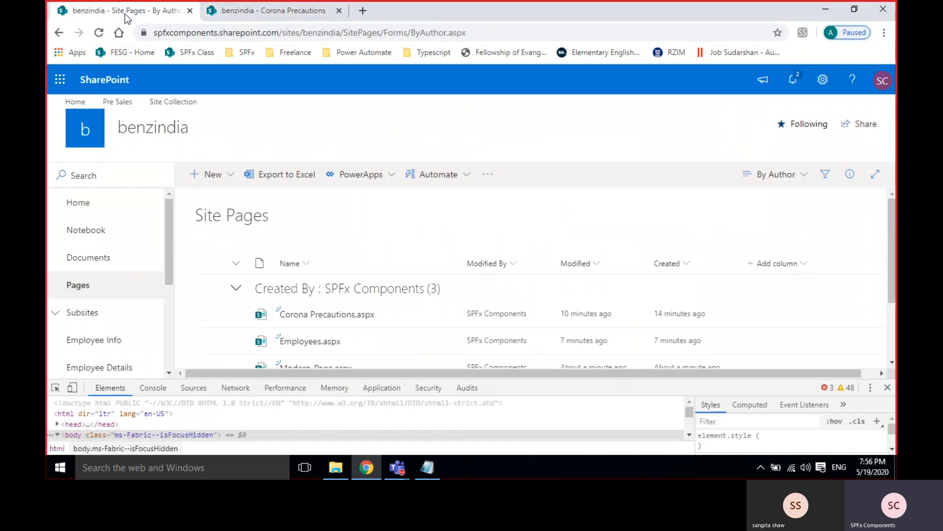
left_click(315, 340)
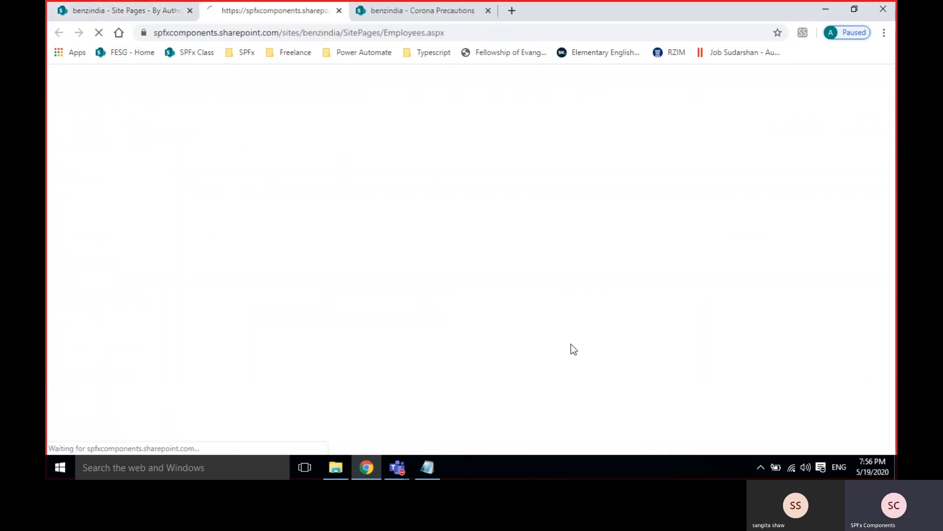
right_click(307, 152)
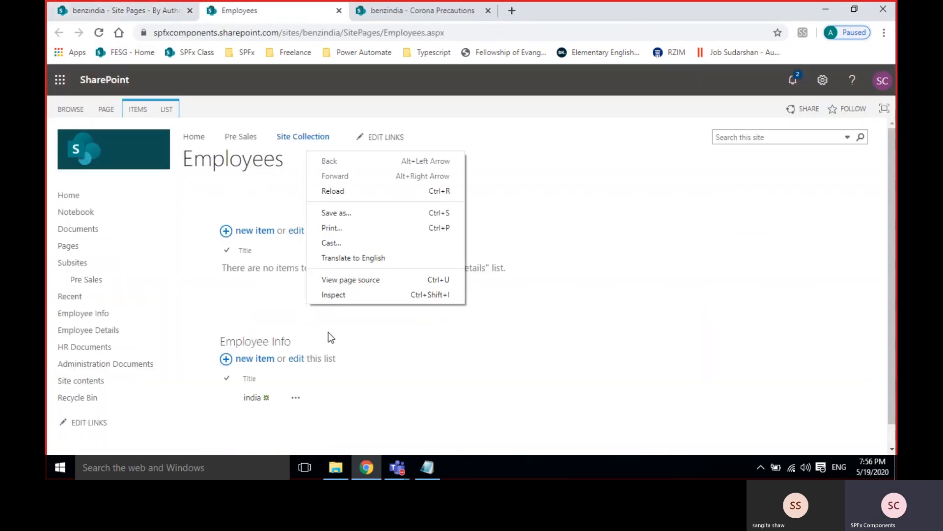
left_click(856, 9)
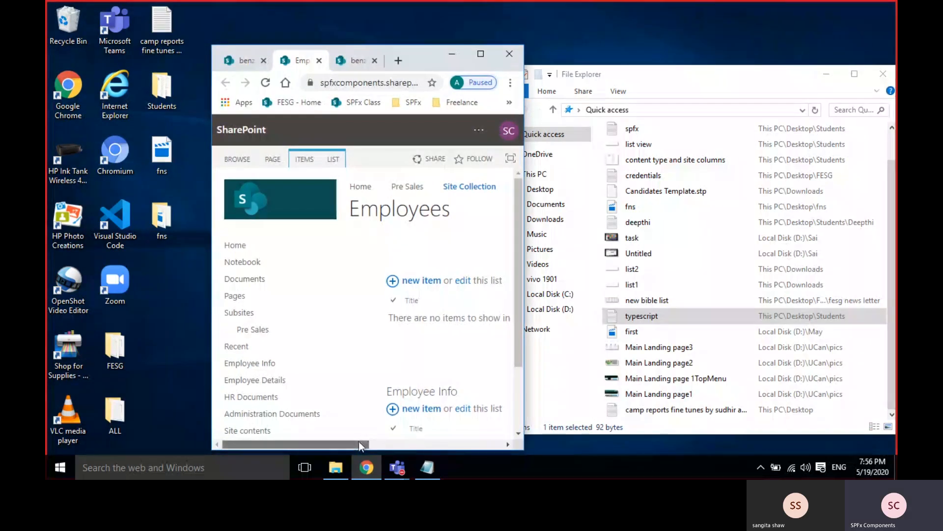
left_click_drag(344, 444, 317, 450)
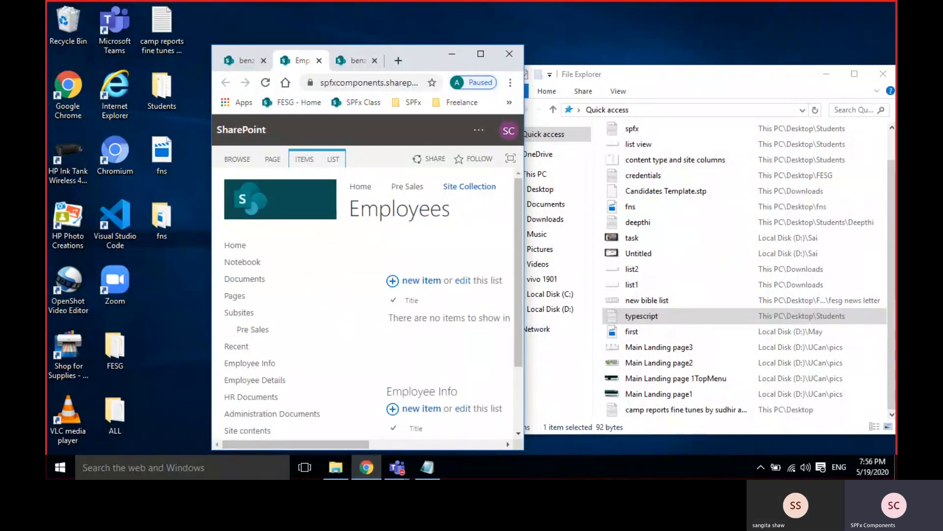
left_click(484, 49)
left_click(421, 11)
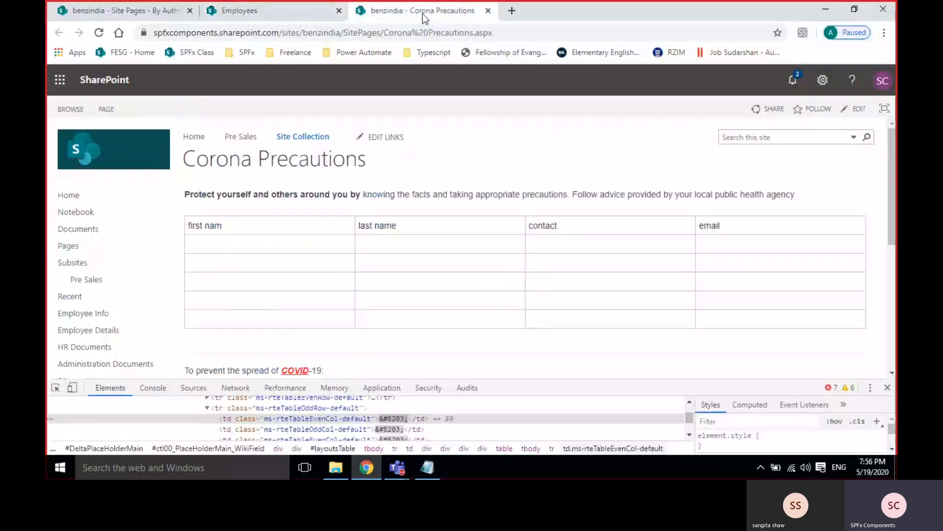
left_click(143, 11)
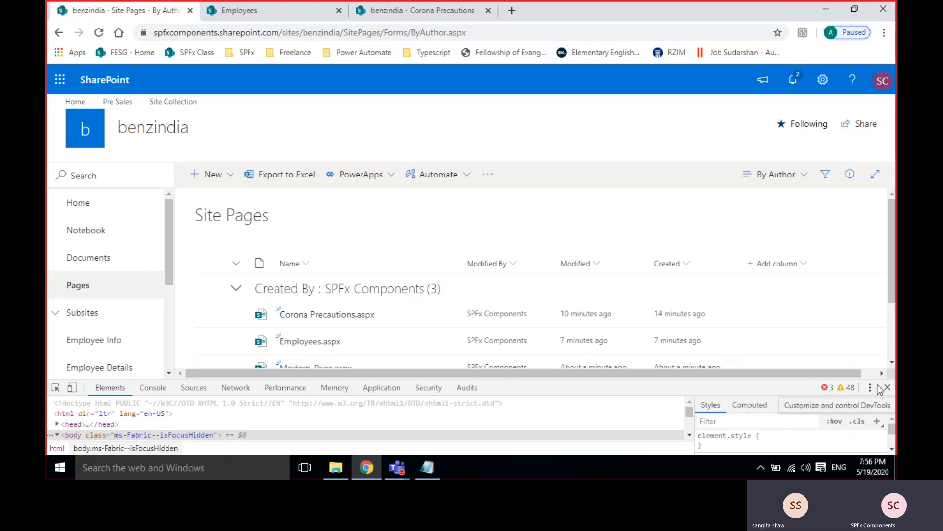
Close the developer tools and review the page types offered for new items in the Site Pages library.
left_click(887, 388)
left_click(229, 177)
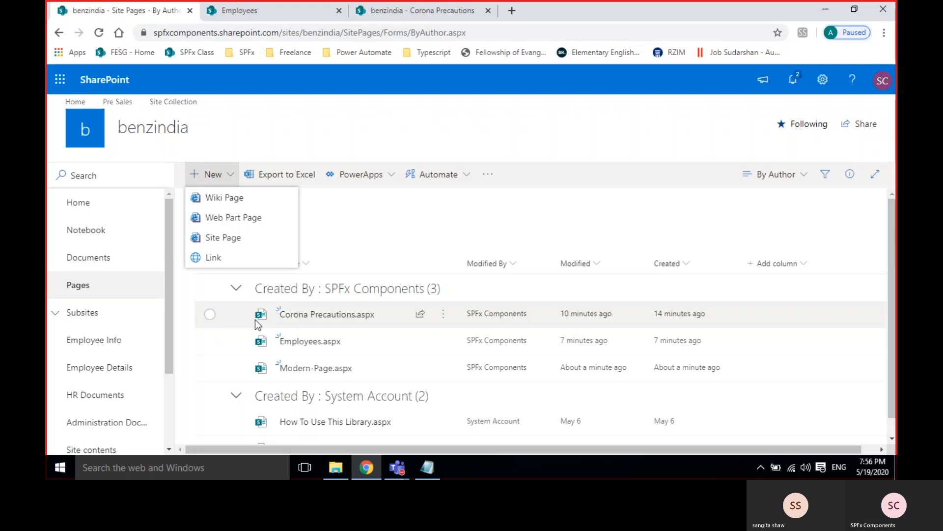
left_click(404, 244)
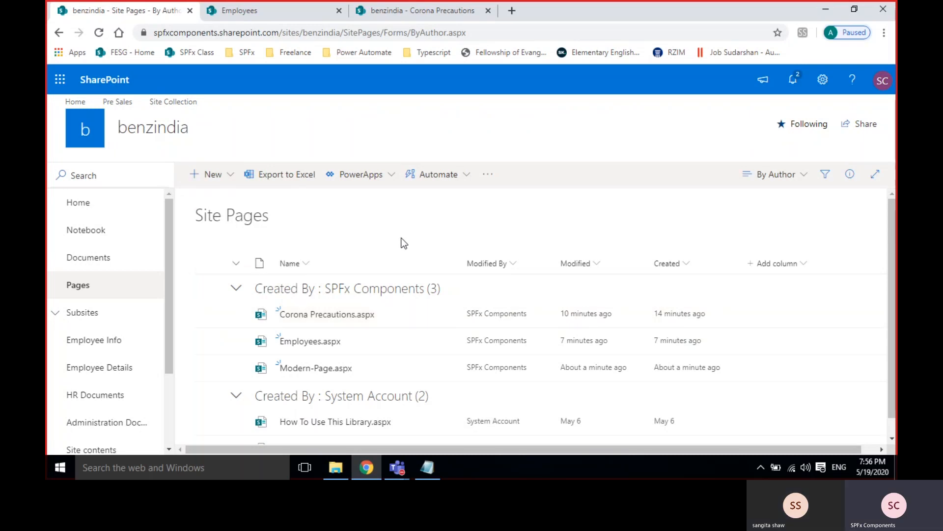
Create a new site page from the Site Pages library and title it "modern sites".
left_click(208, 176)
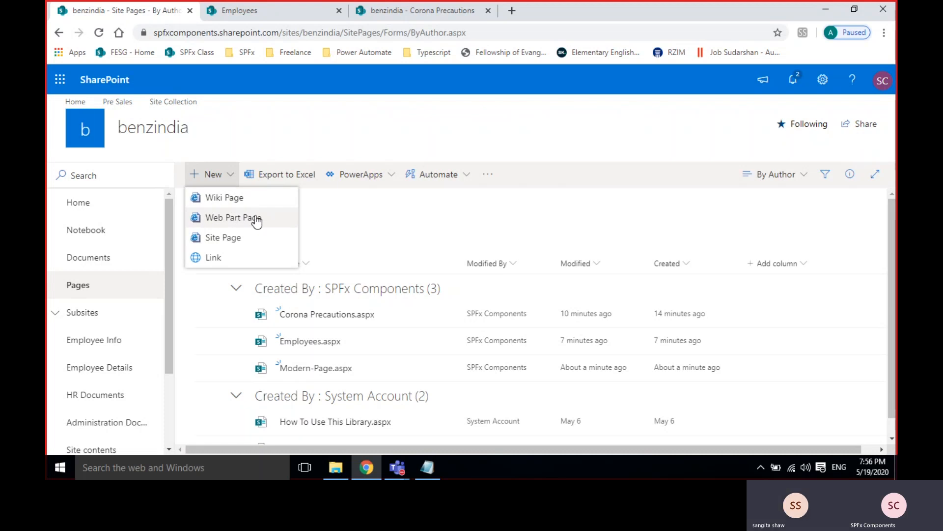
left_click(221, 239)
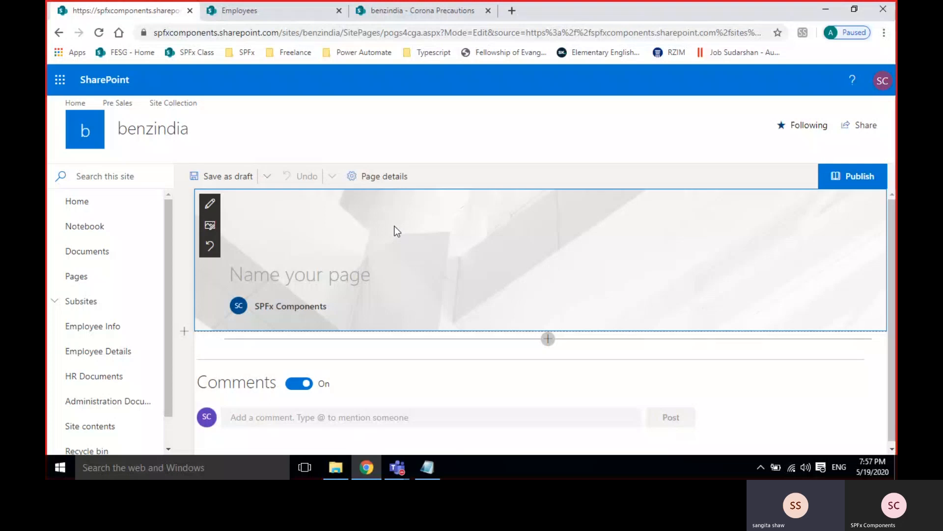
type("mod")
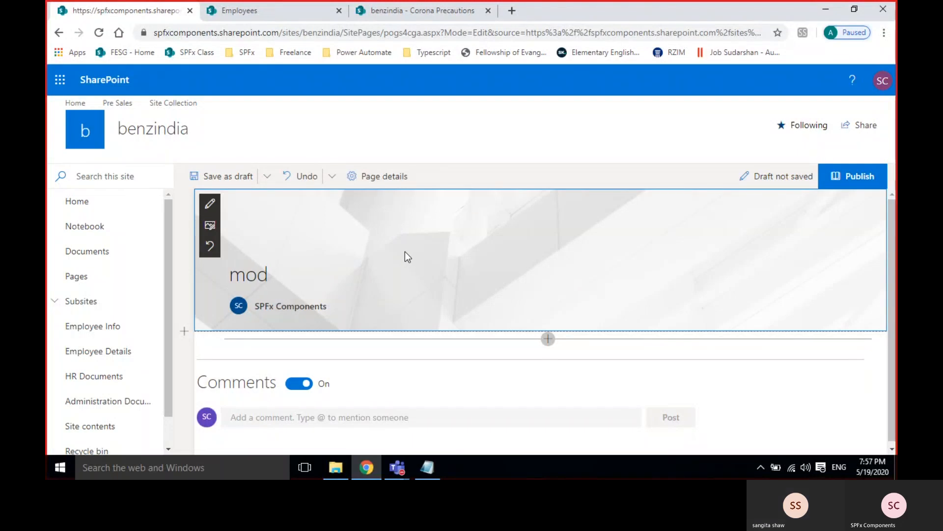
type("ern")
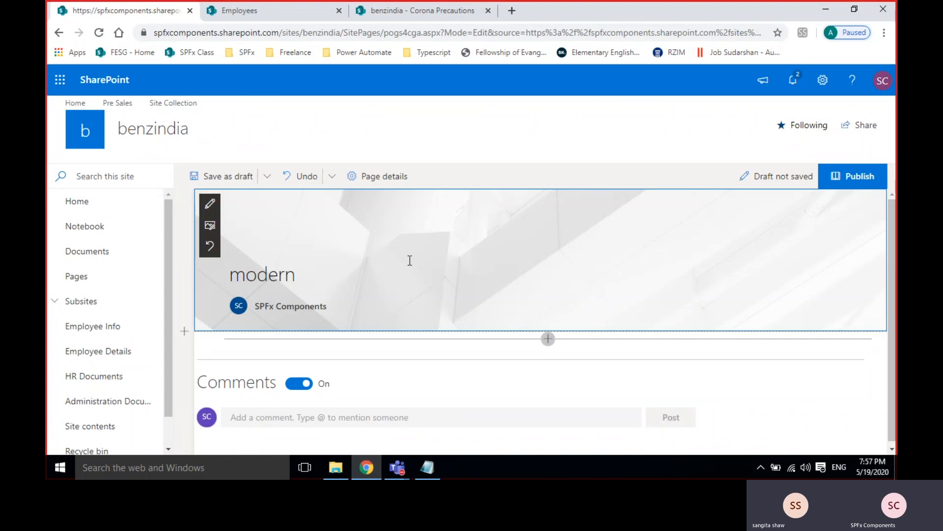
type(" si")
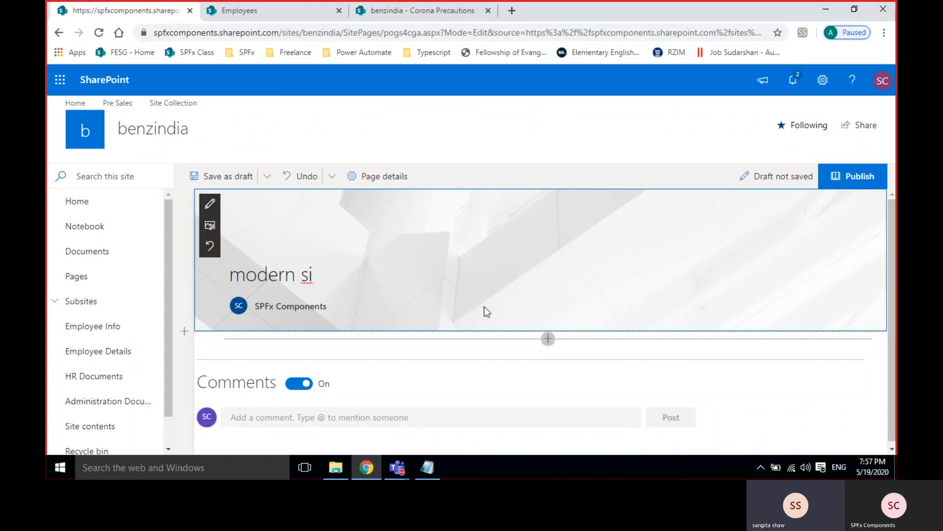
key("ctrl+shift+Left")
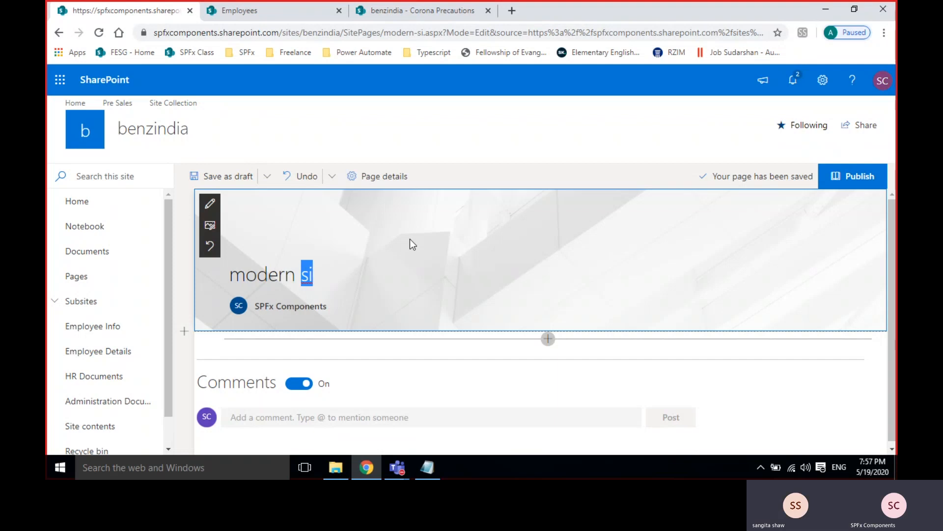
type("sites")
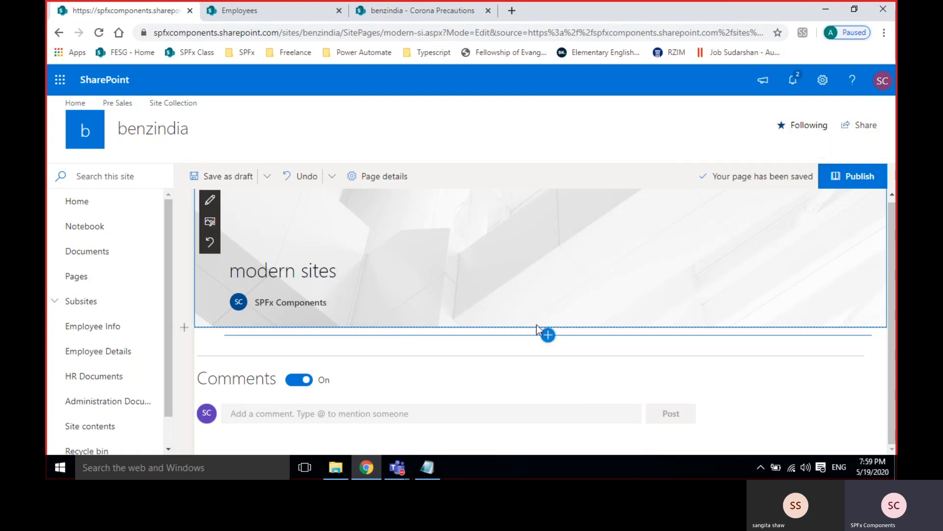
Add a List web part showing the Employee Info list below the title area, and publish the page.
left_click(548, 334)
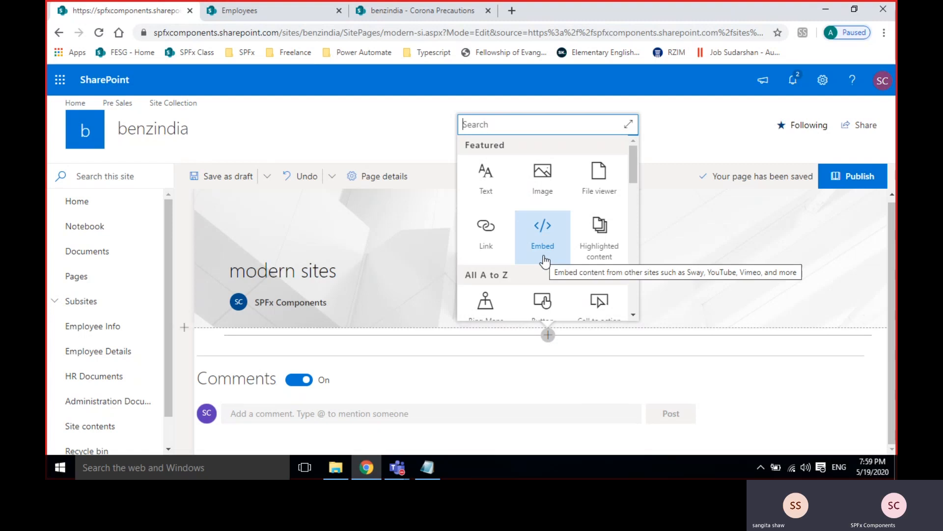
scroll(544, 260, "down", 3)
scroll(544, 261, "down", 3)
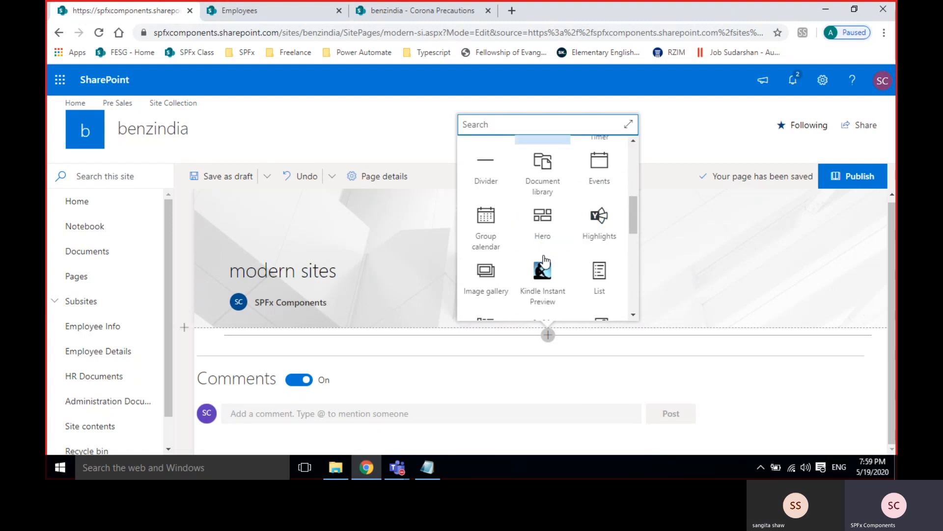
left_click(602, 279)
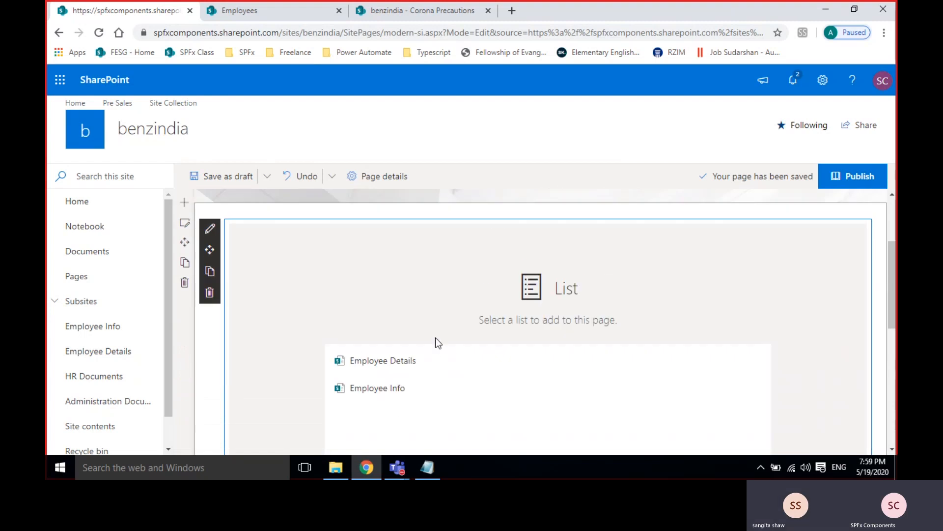
left_click(384, 396)
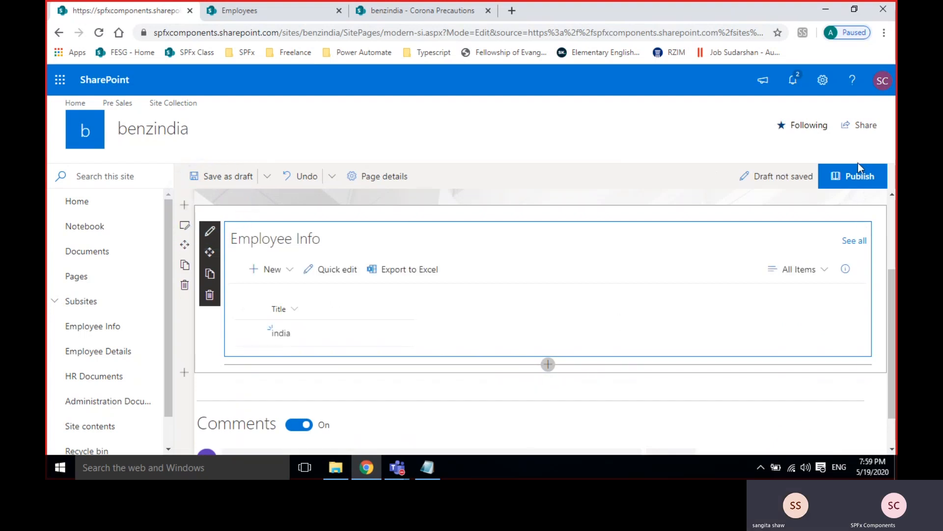
left_click(859, 176)
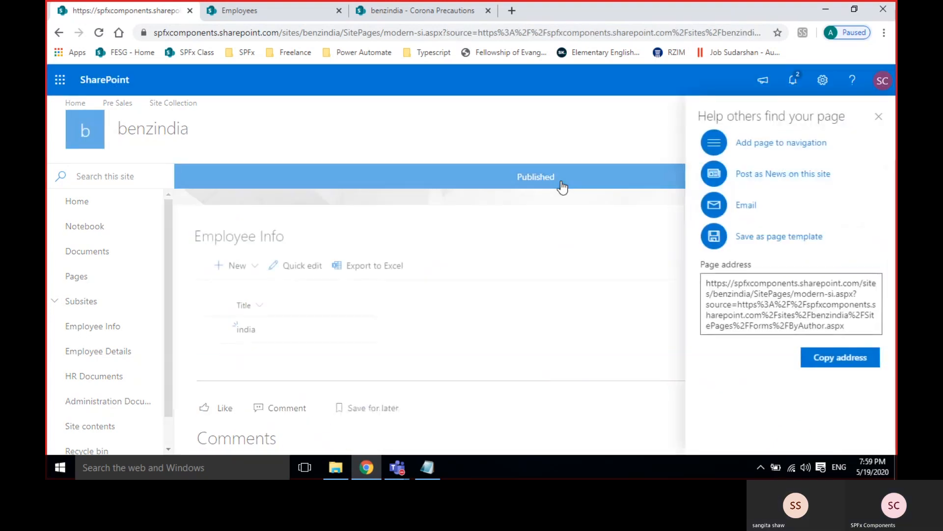
left_click(880, 118)
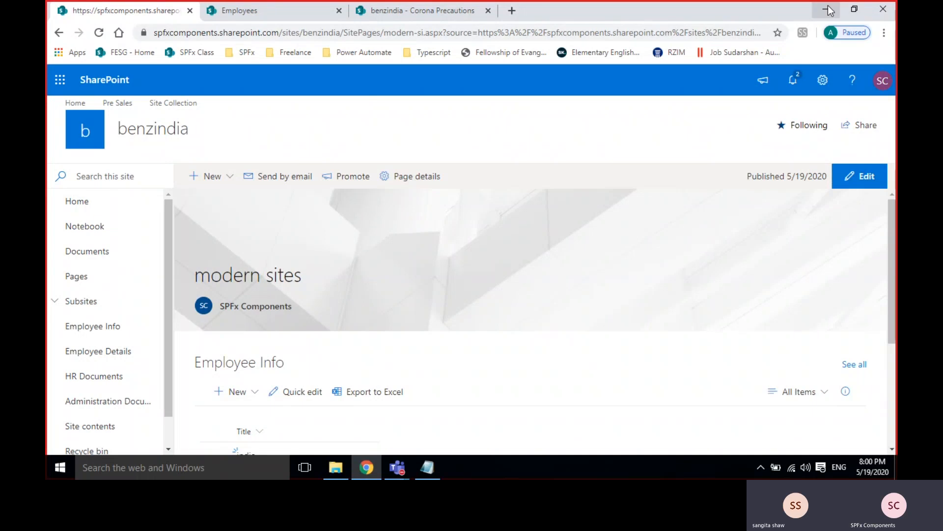
Shrink the browser window to examine the modern sites page's layout at a narrow width, and maximize it again.
left_click(854, 9)
scroll(490, 296, "down", 5)
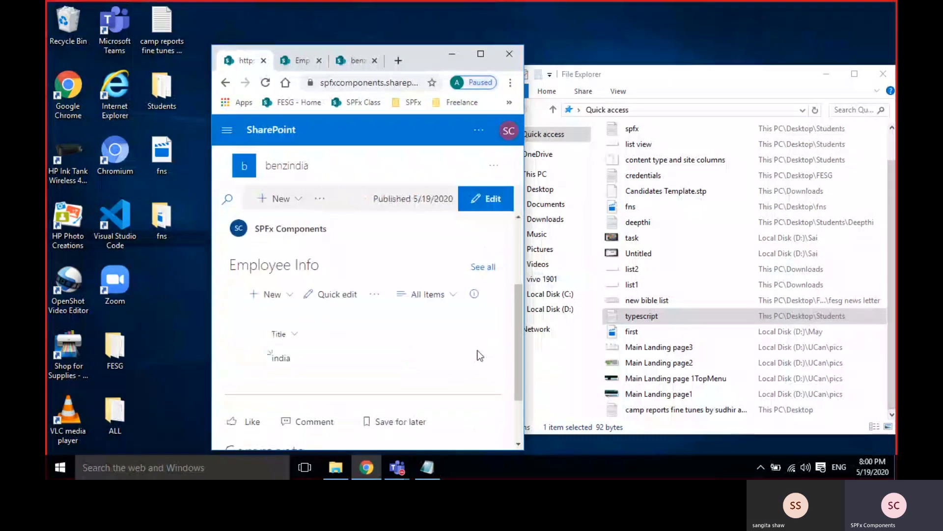
scroll(480, 351, "up", 5)
scroll(477, 350, "down", 5)
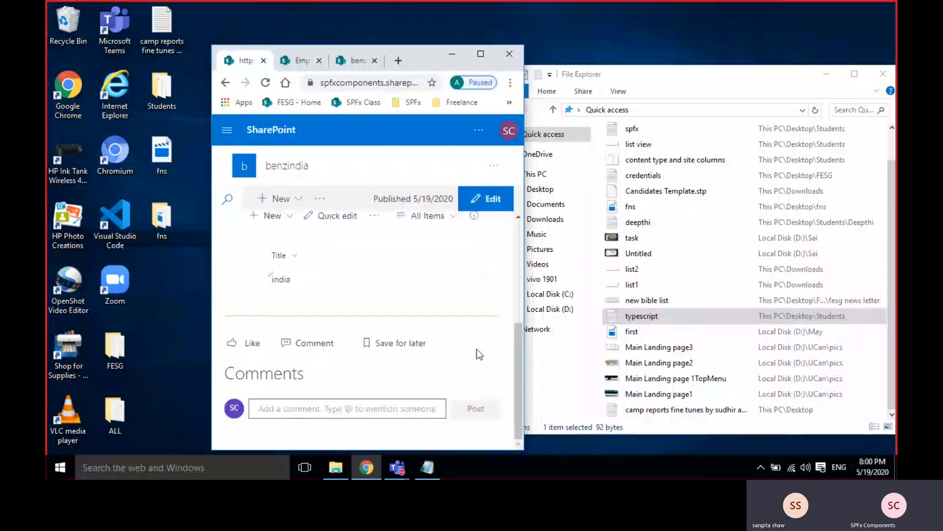
scroll(477, 350, "up", 5)
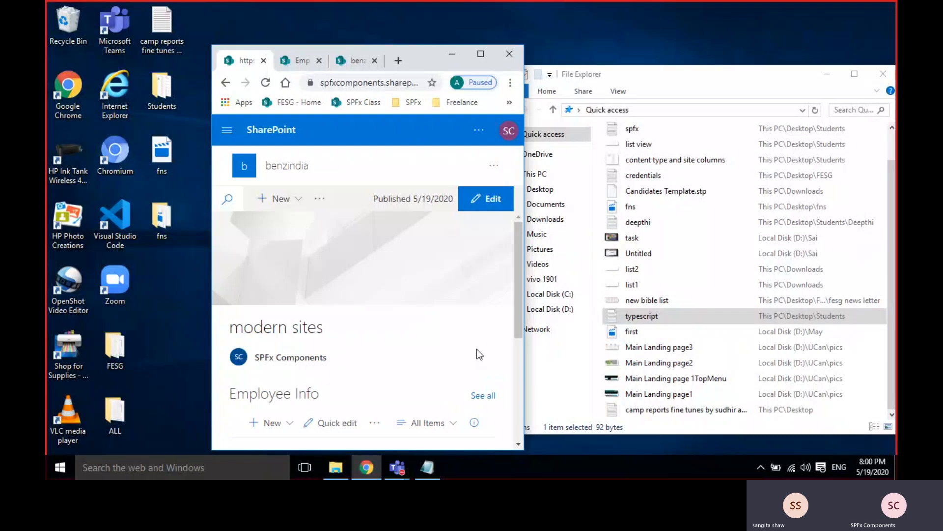
left_click(481, 54)
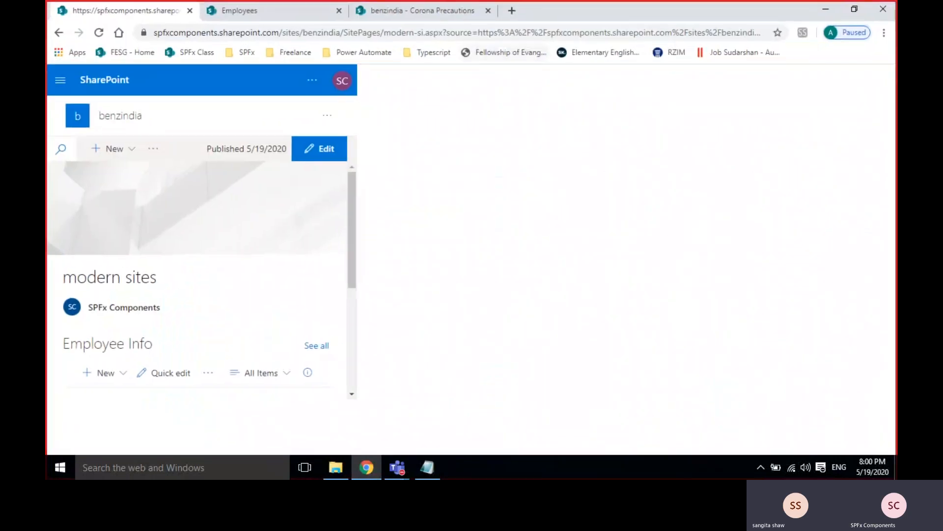
mouse_move(517, 2)
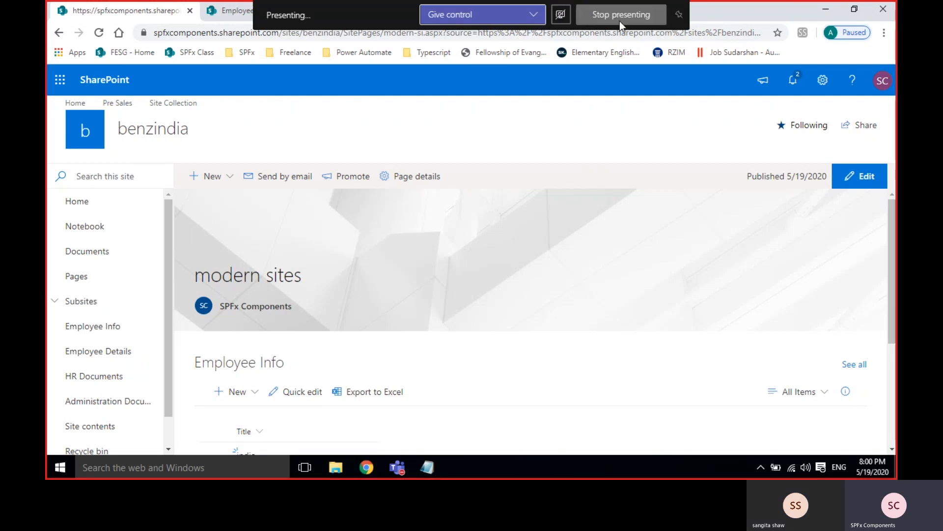
left_click(620, 22)
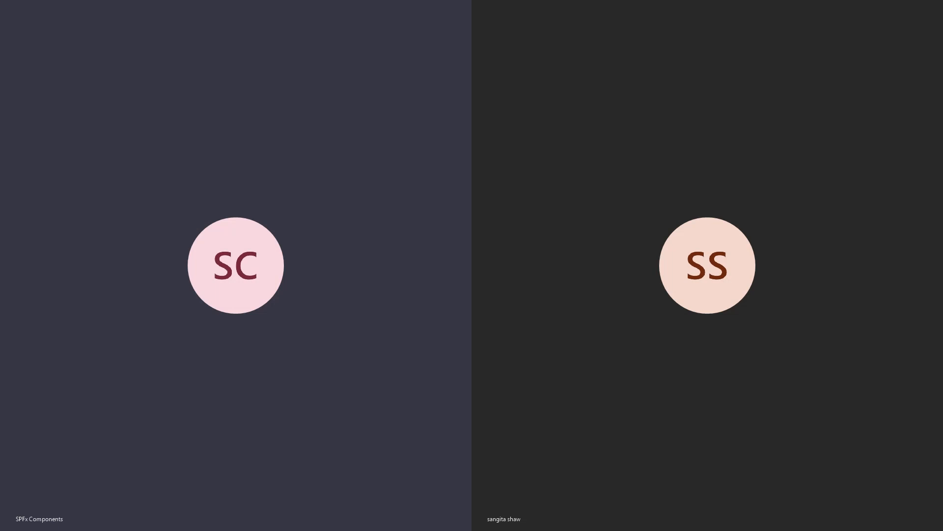